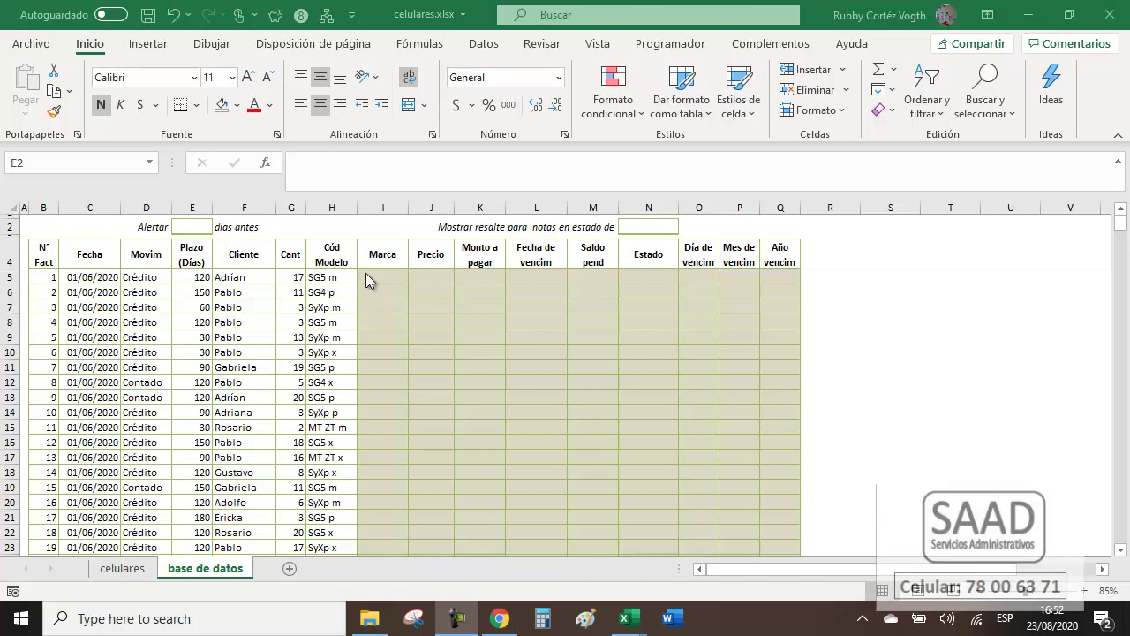
# Review the sales headers, then the Cód Modelo, Marca and Precio columns on the celulares sheet.
pyautogui.click(325, 264)
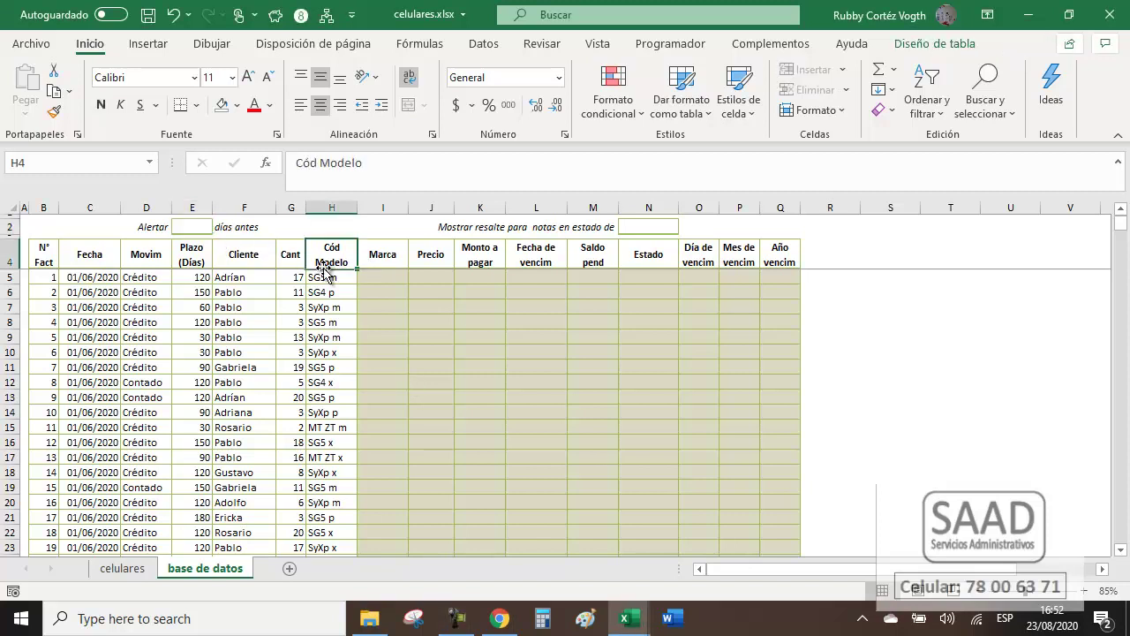
pyautogui.press('Down')
pyautogui.press('Down')
pyautogui.press('Down')
pyautogui.press('Down')
pyautogui.press('Left')
pyautogui.press('Left')
pyautogui.press('Left')
pyautogui.press('Left')
pyautogui.press('Up')
pyautogui.press('Up')
pyautogui.press('Up')
pyautogui.press('Up')
pyautogui.press('Down')
pyautogui.press('Down')
pyautogui.press('Down')
pyautogui.press('Down')
pyautogui.press('Down')
pyautogui.press('Down')
pyautogui.press('Down')
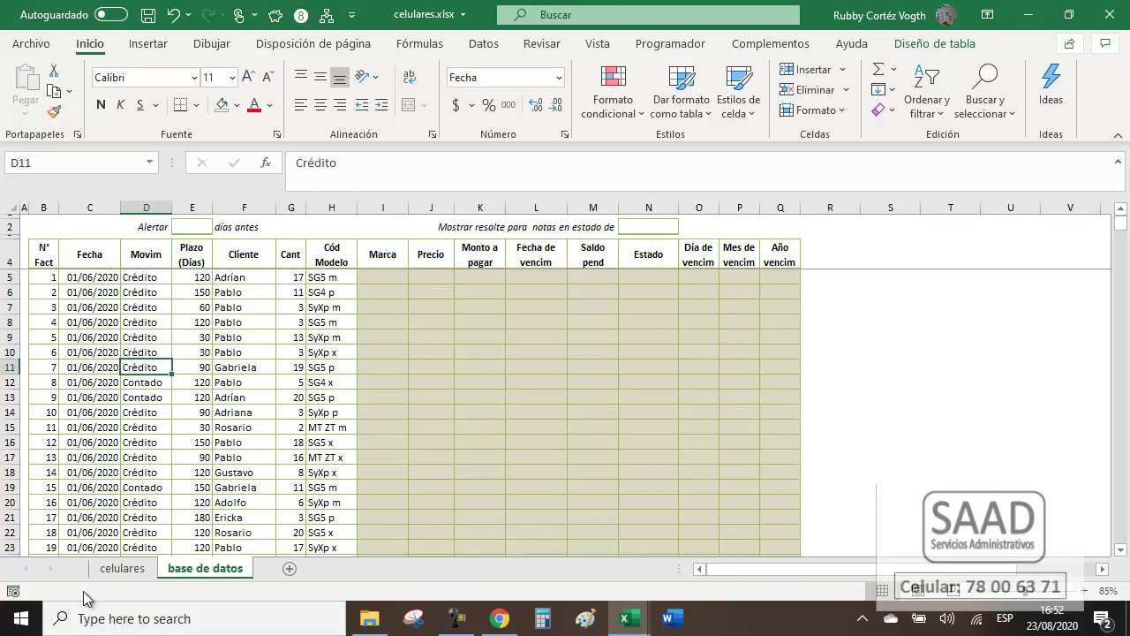
pyautogui.click(106, 572)
pyautogui.moveTo(63, 273); pyautogui.dragTo(56, 446)
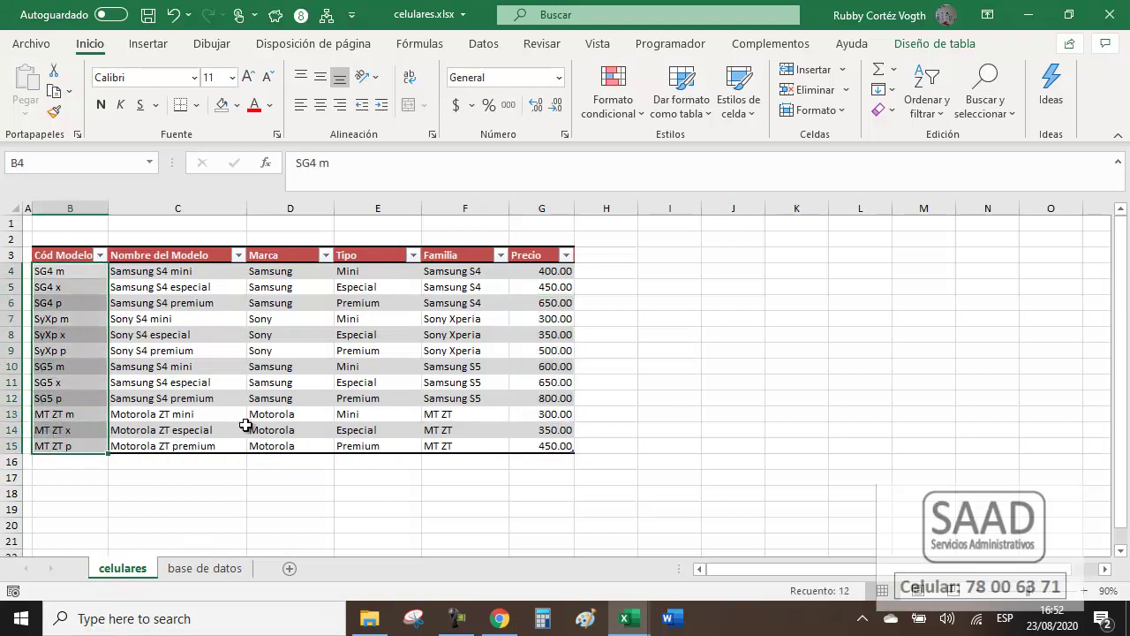
pyautogui.moveTo(274, 271)
pyautogui.mouseDown()
pyautogui.moveTo(295, 383)
pyautogui.moveTo(253, 445)
pyautogui.mouseUp()
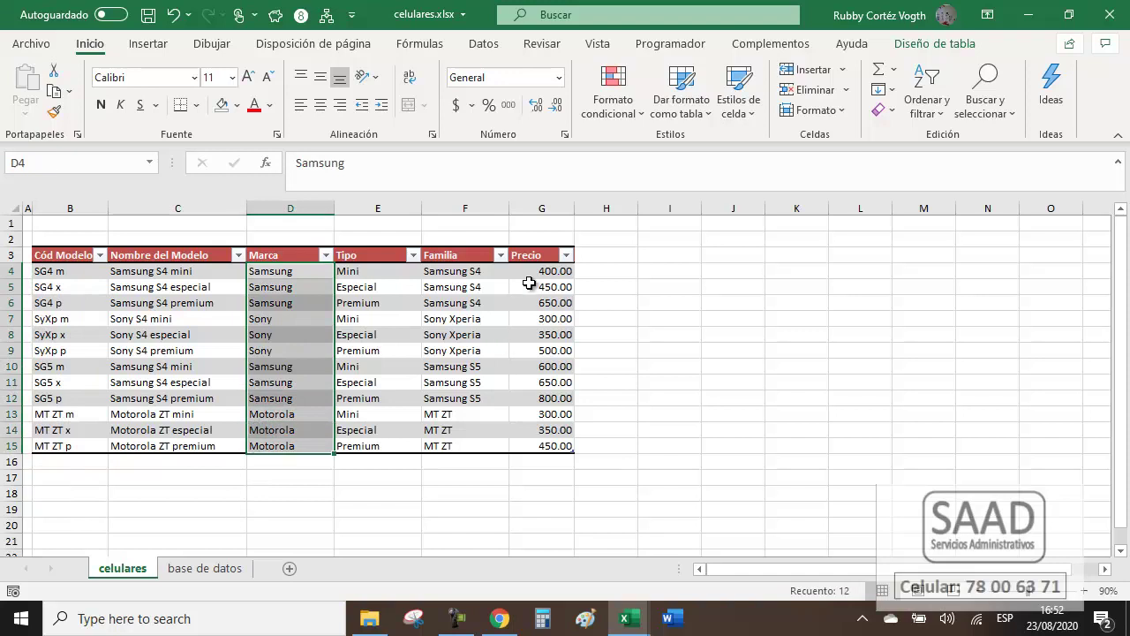
pyautogui.moveTo(535, 269); pyautogui.dragTo(523, 454)
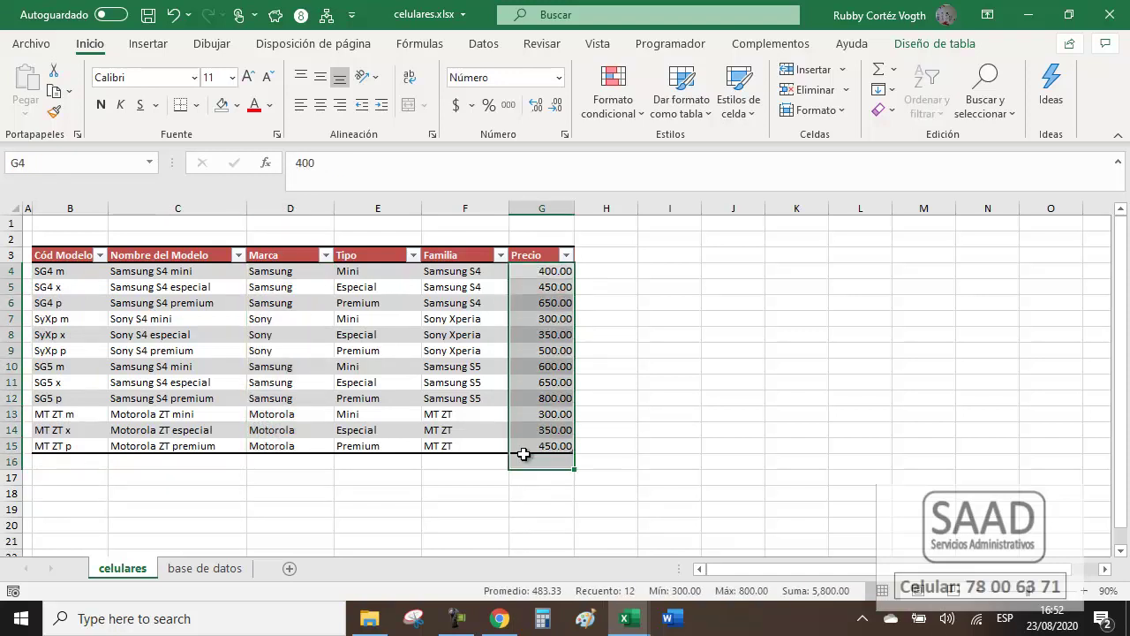
pyautogui.click(210, 572)
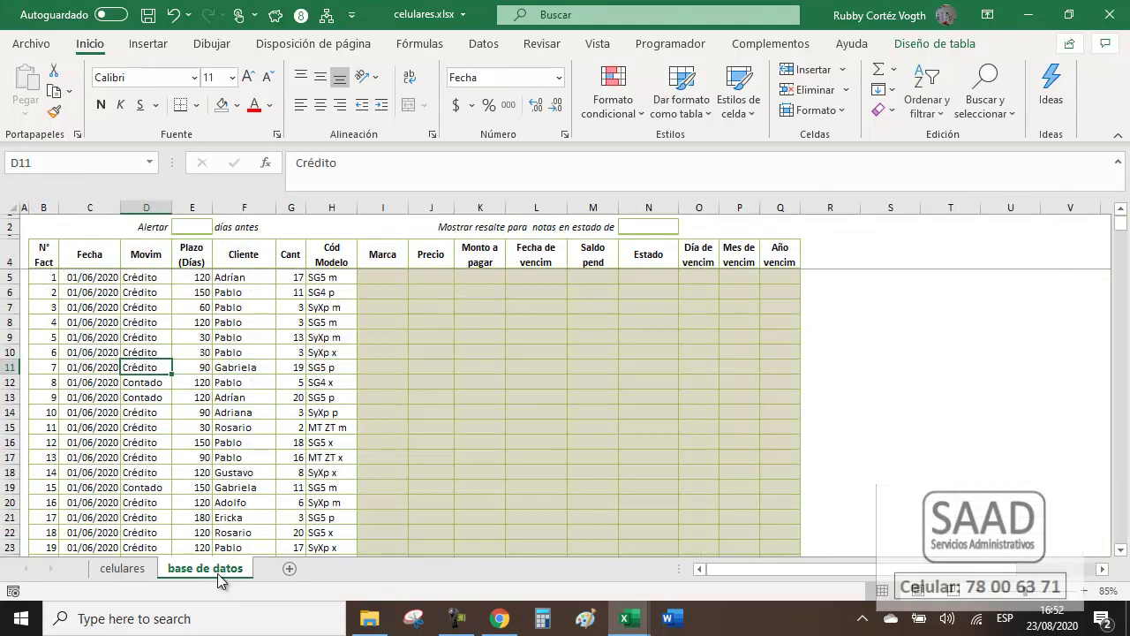
# Enter =BUSCARV(H5;TablaCelulares;3;FALSO) in I5 so the Marca column fills down.
pyautogui.click(382, 276)
pyautogui.write('=')
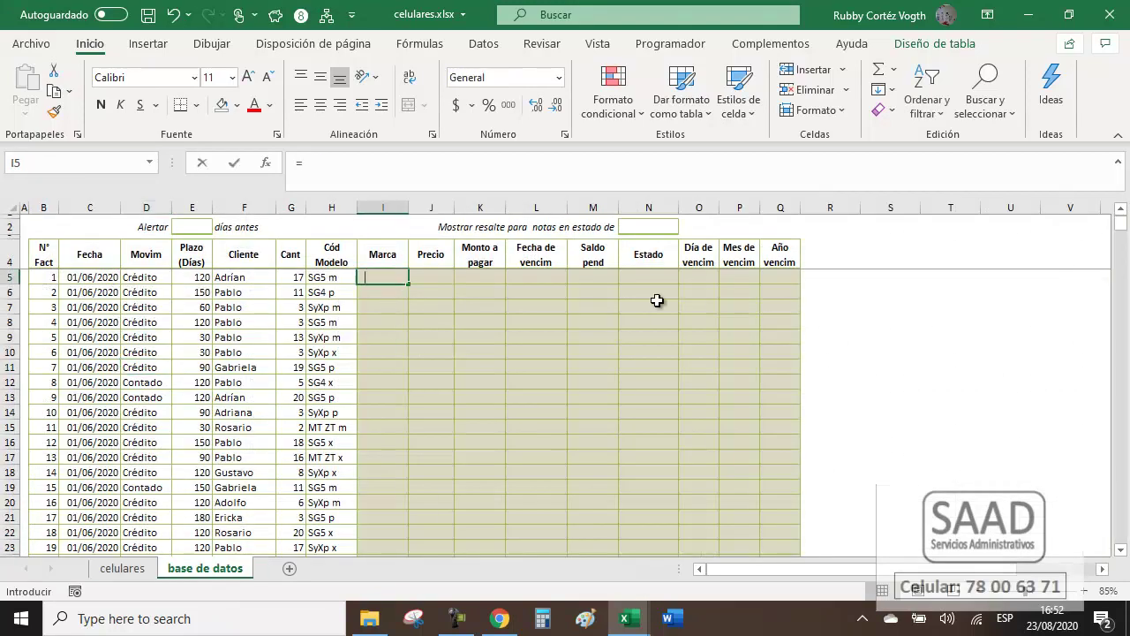
pyautogui.write('bus')
pyautogui.press('Down')
pyautogui.press('Down')
pyautogui.press('Down')
pyautogui.press('Up')
pyautogui.press('Tab')
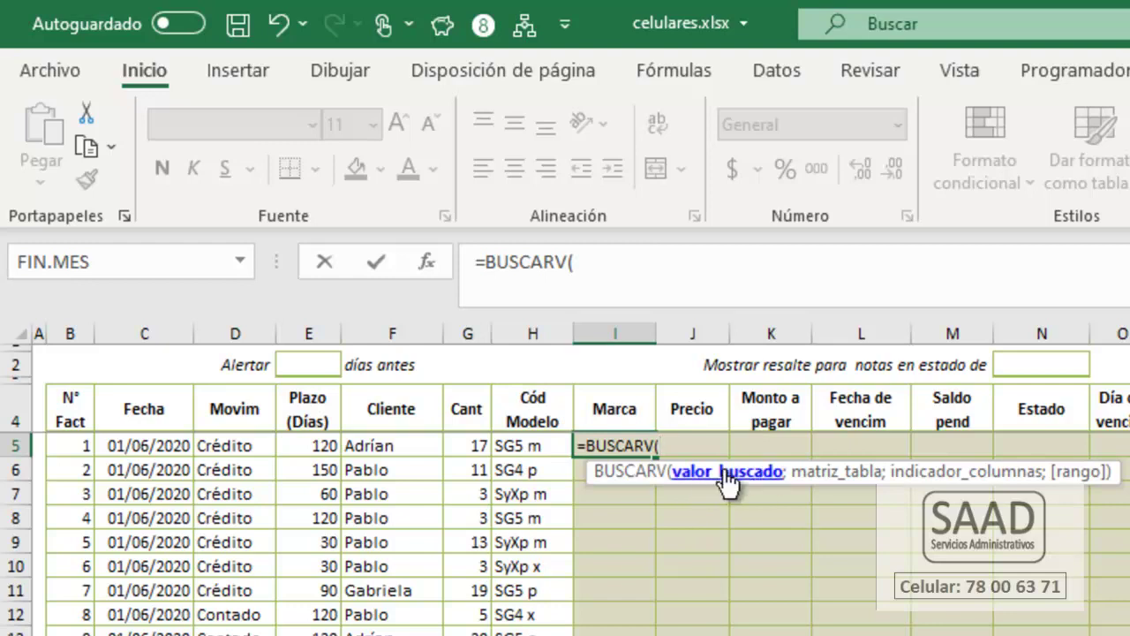
pyautogui.write('H5')
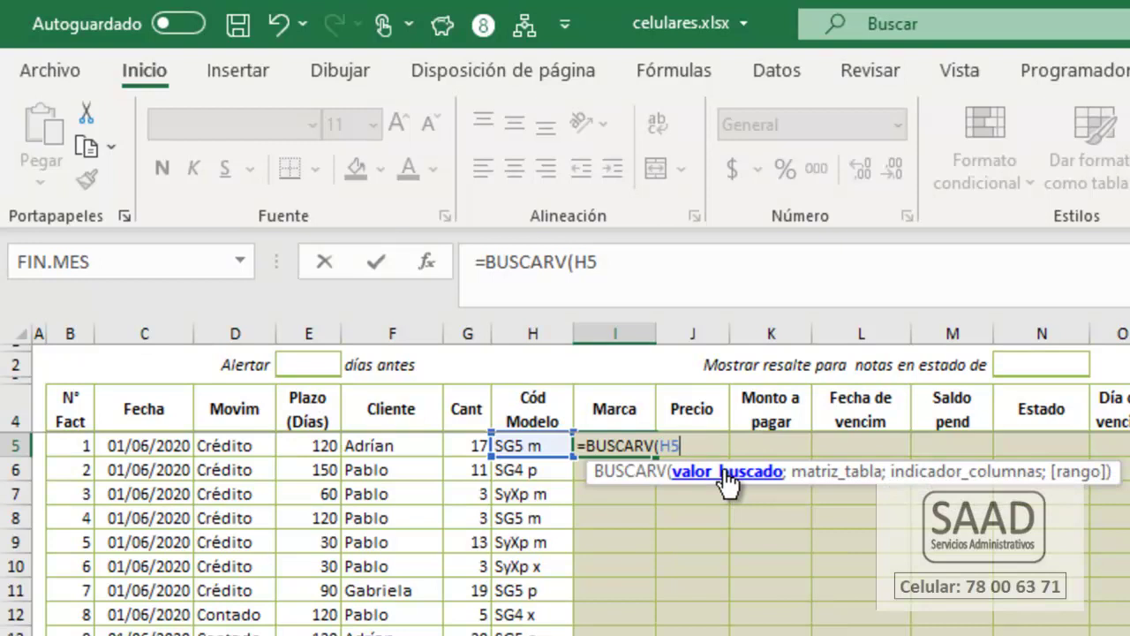
pyautogui.write(';')
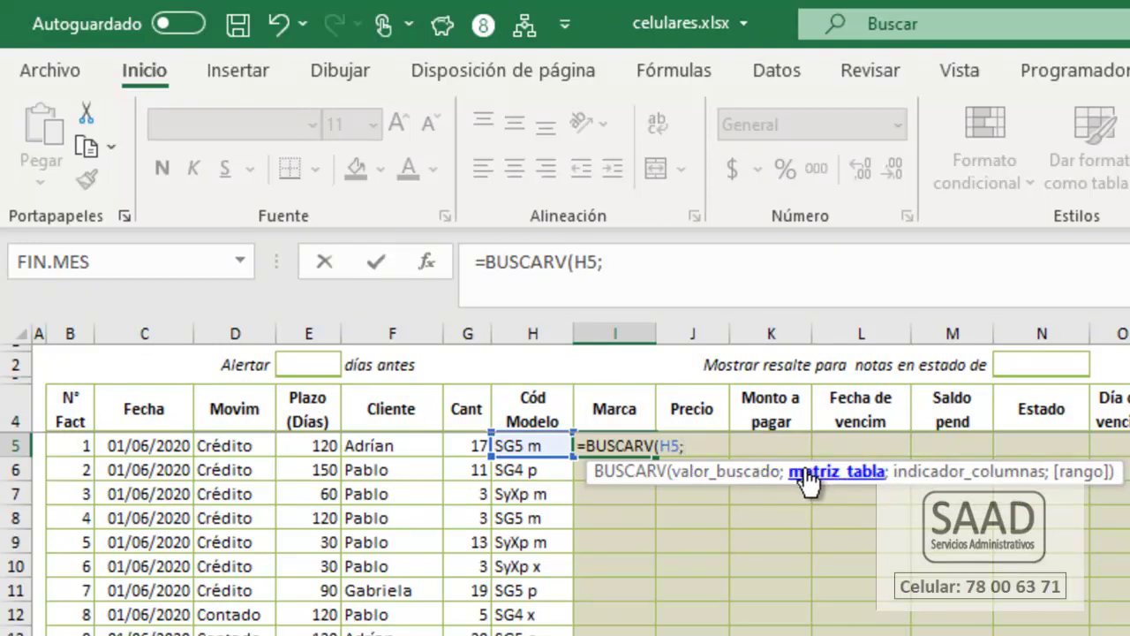
pyautogui.write('ta')
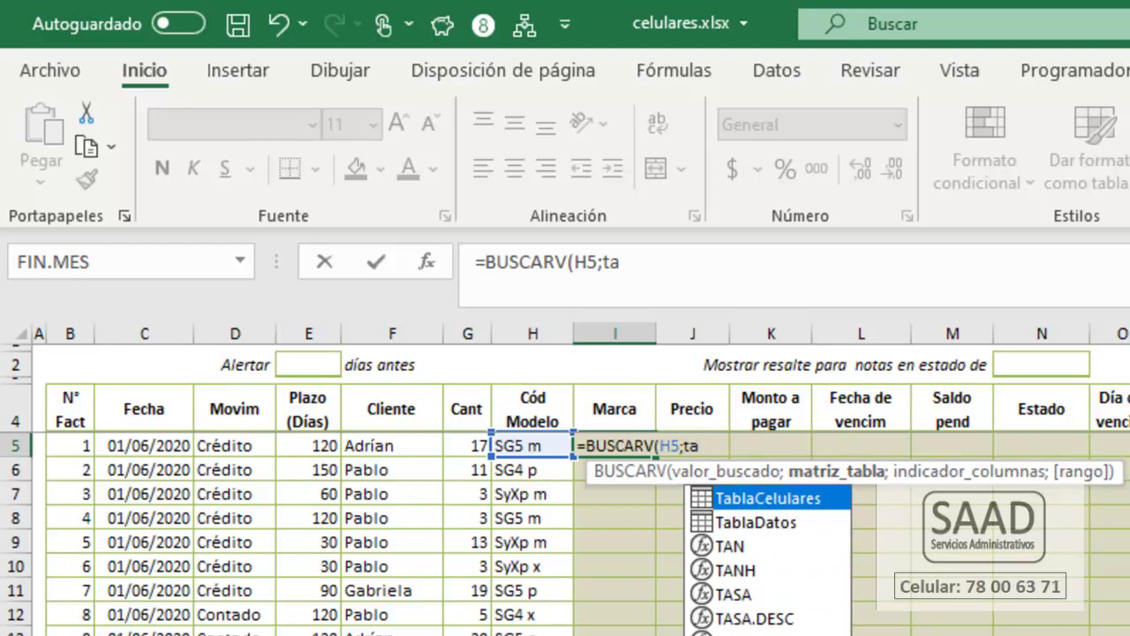
pyautogui.doubleClick(782, 499)
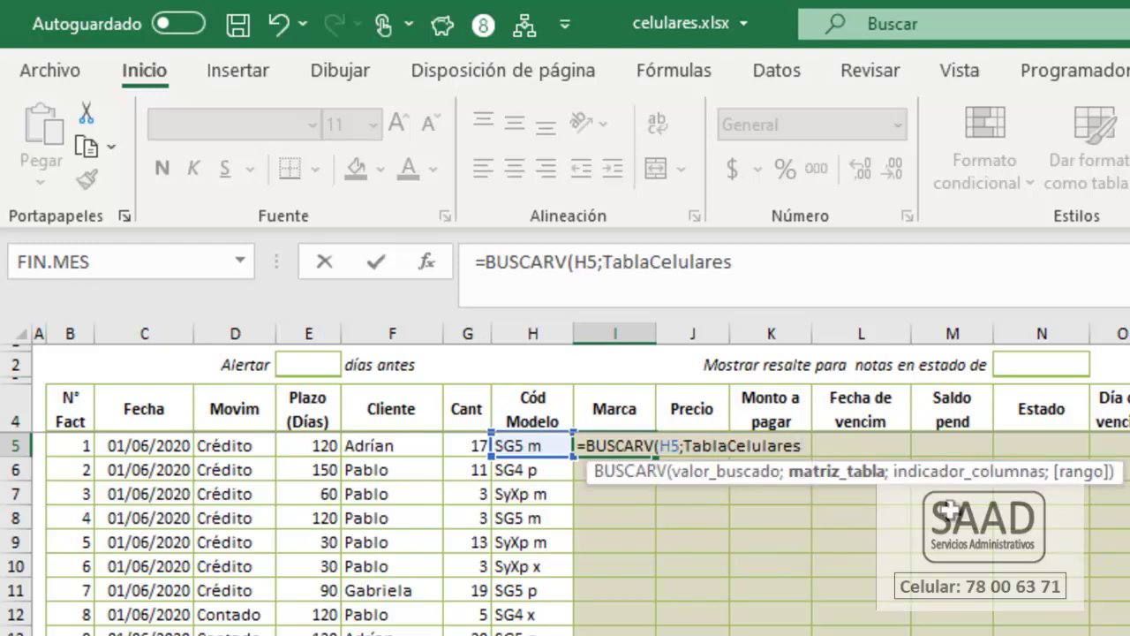
pyautogui.write(';')
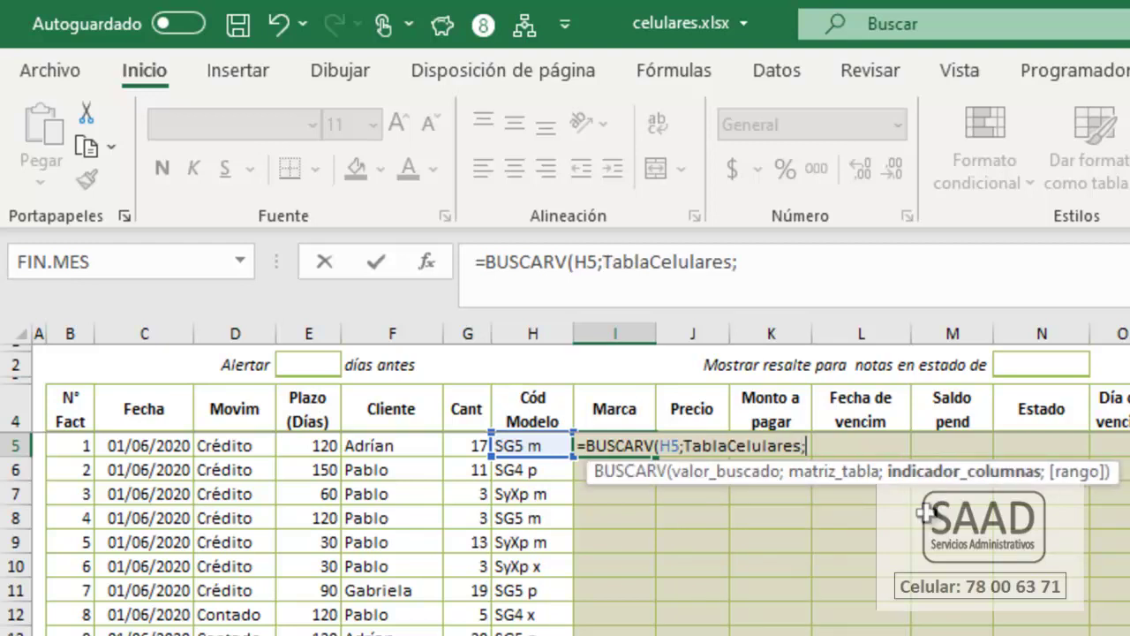
pyautogui.write('3')
pyautogui.write(';')
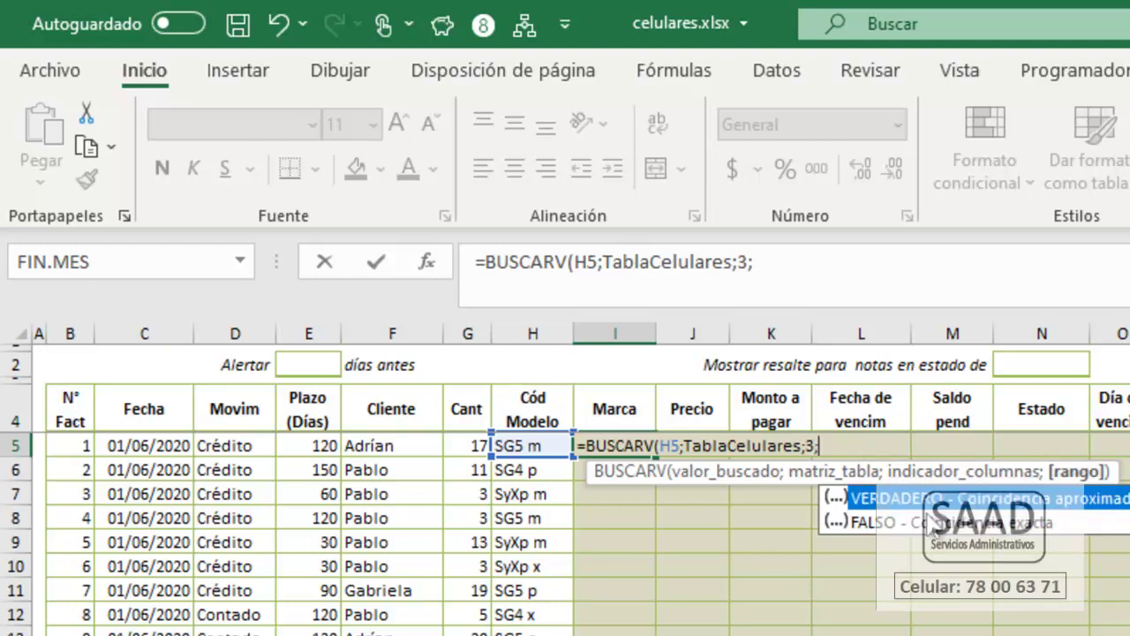
pyautogui.doubleClick(934, 523)
pyautogui.write(')')
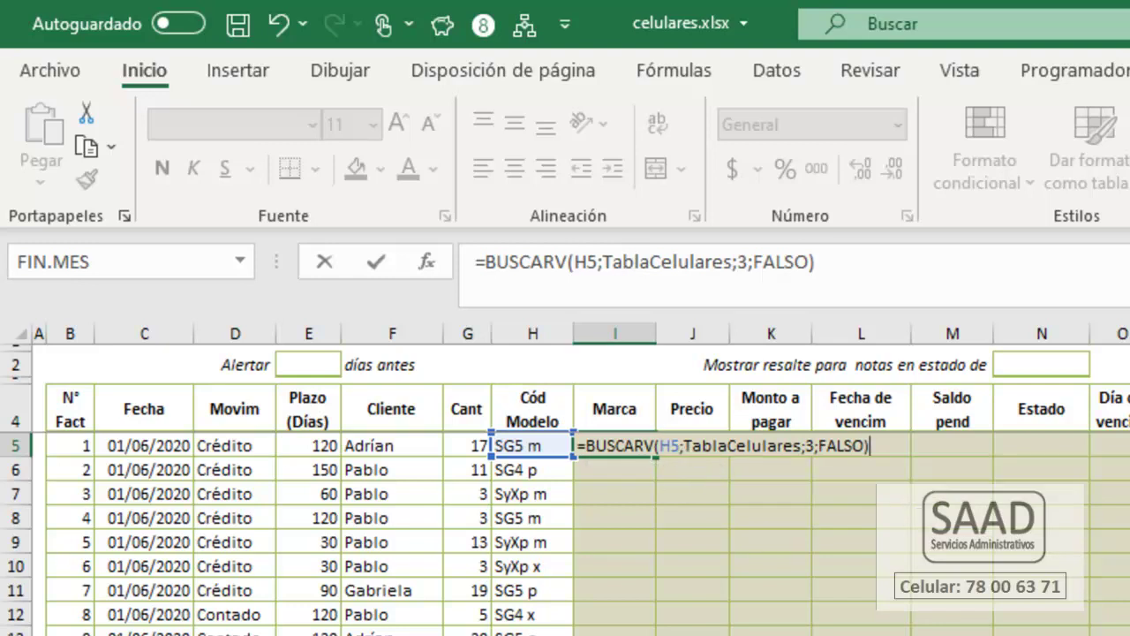
pyautogui.press('Return')
pyautogui.press('Up')
pyautogui.press('Up')
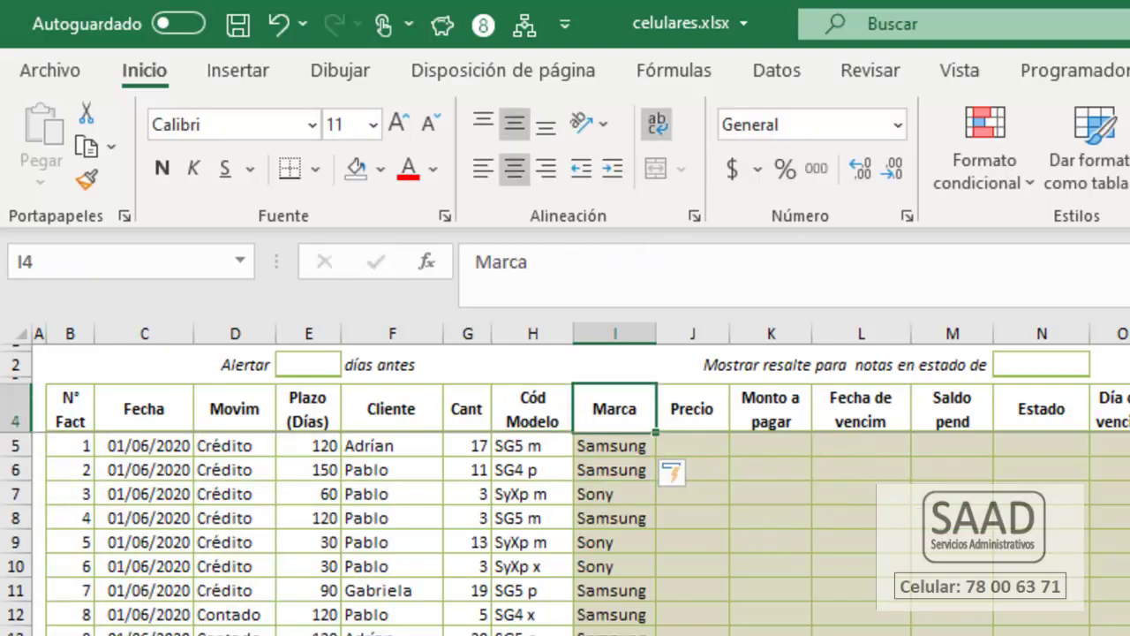
pyautogui.press('Down')
pyautogui.press('Left')
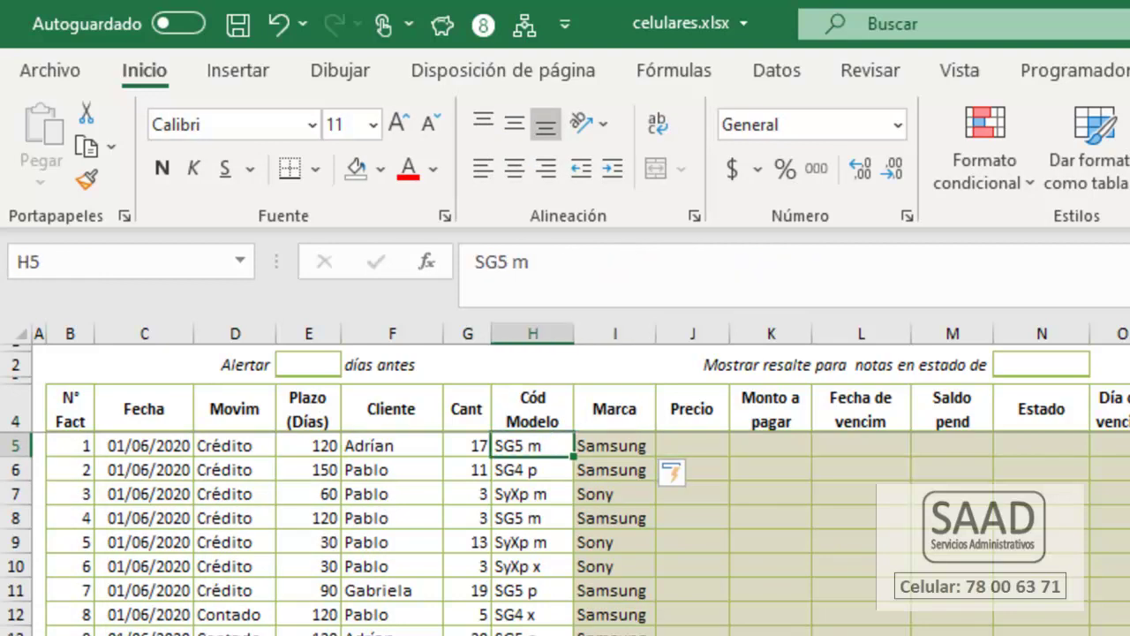
# Type =SI(D5="Pago";1;BUSCARV(H5;TablaCelulares;6;FALSO)) in the first Precio cell, J5.
pyautogui.press('Right')
pyautogui.press('Right')
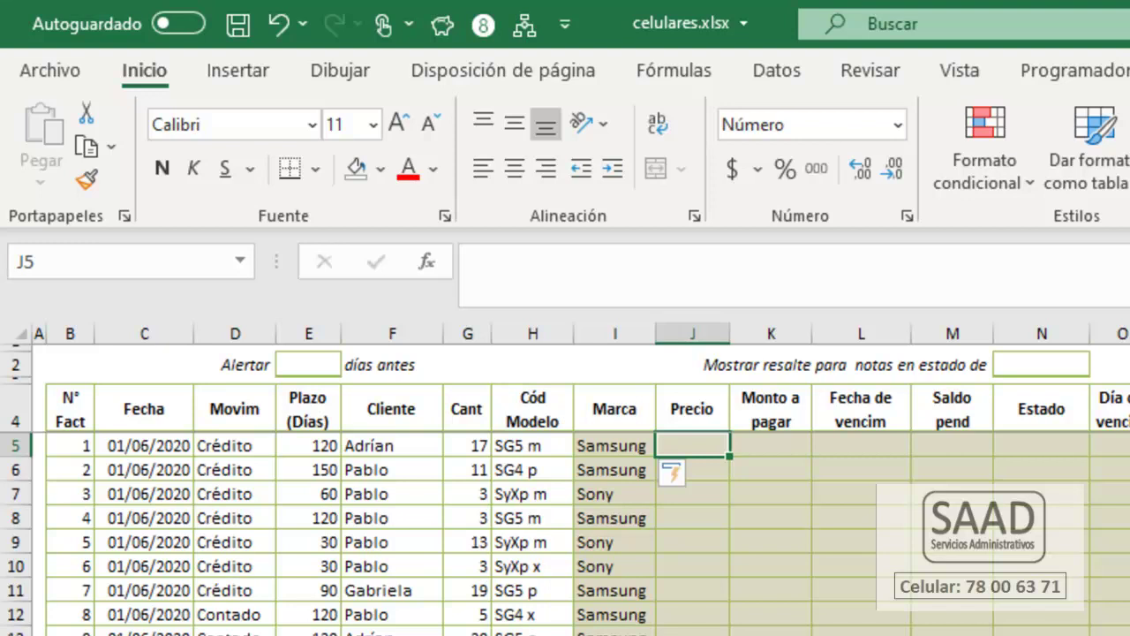
pyautogui.write('=si(')
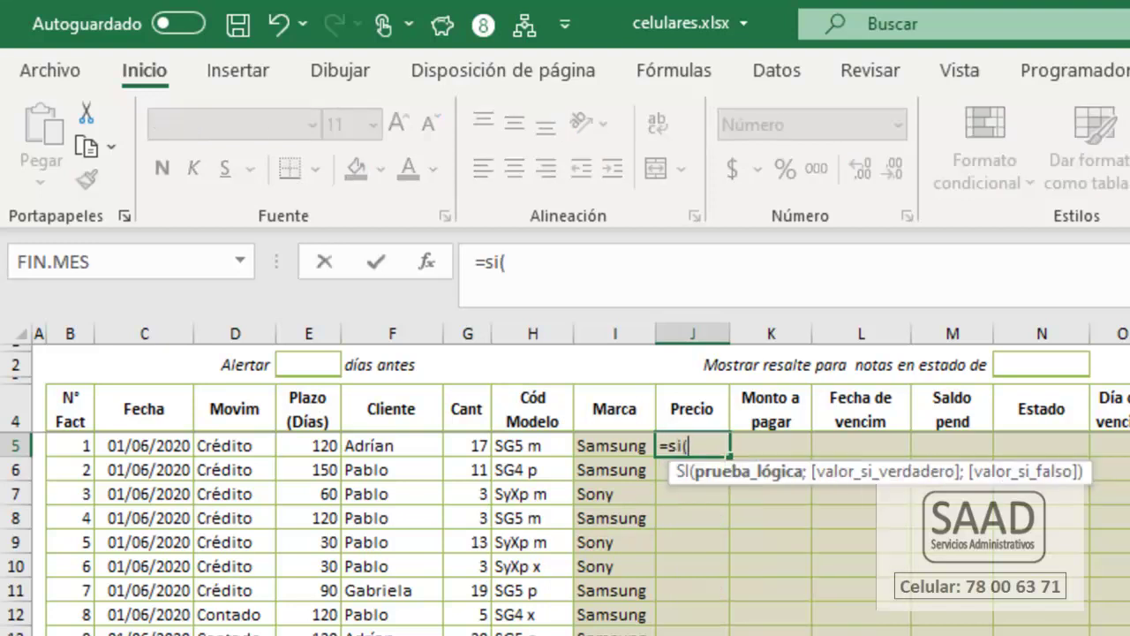
pyautogui.write('D5')
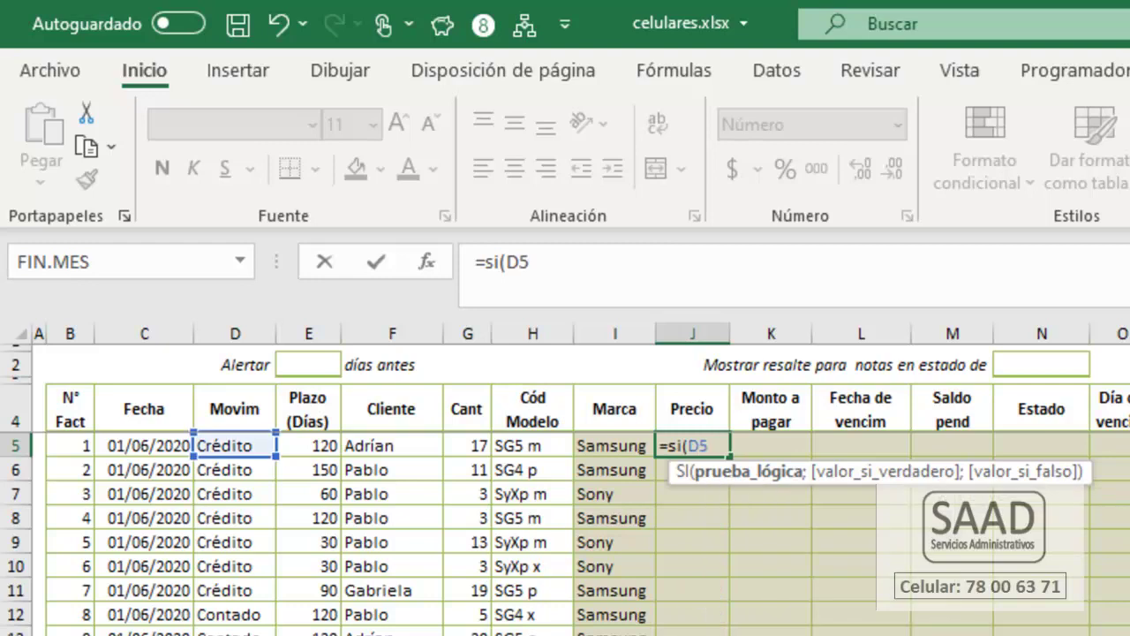
pyautogui.write('="Pago" ; ')
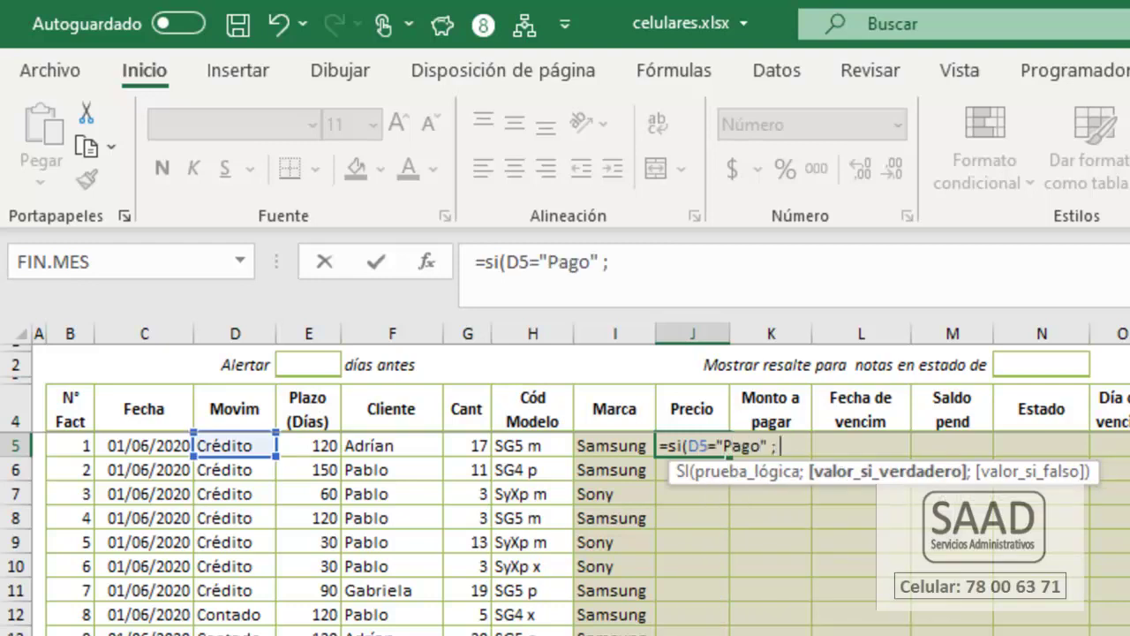
pyautogui.write('1')
pyautogui.write(' ; ')
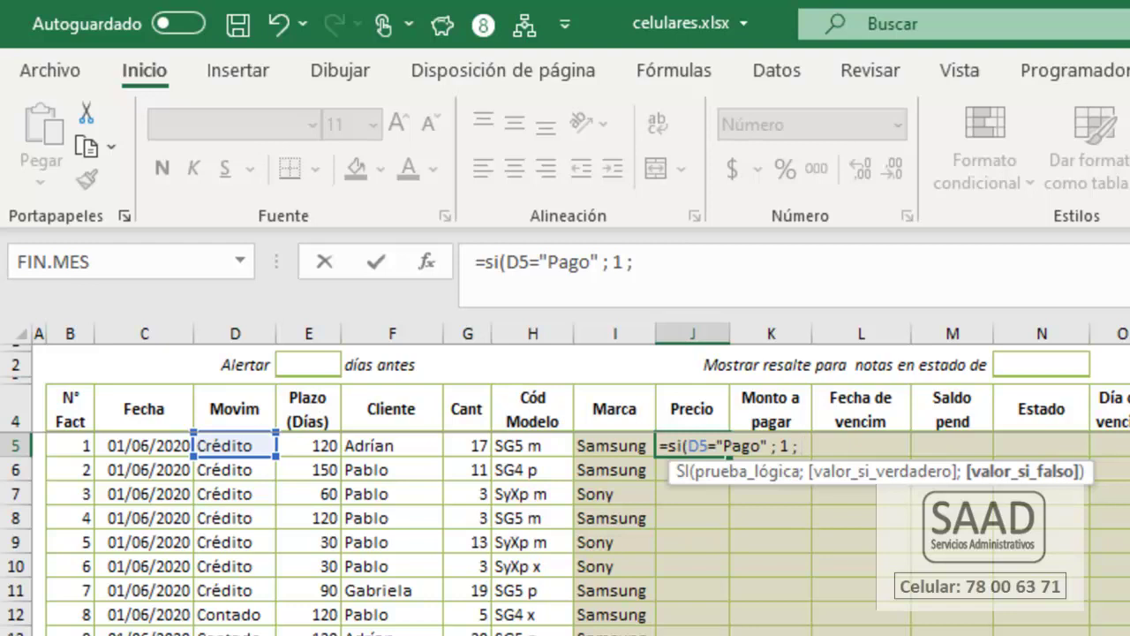
pyautogui.write('bus')
pyautogui.press('Down')
pyautogui.press('Down')
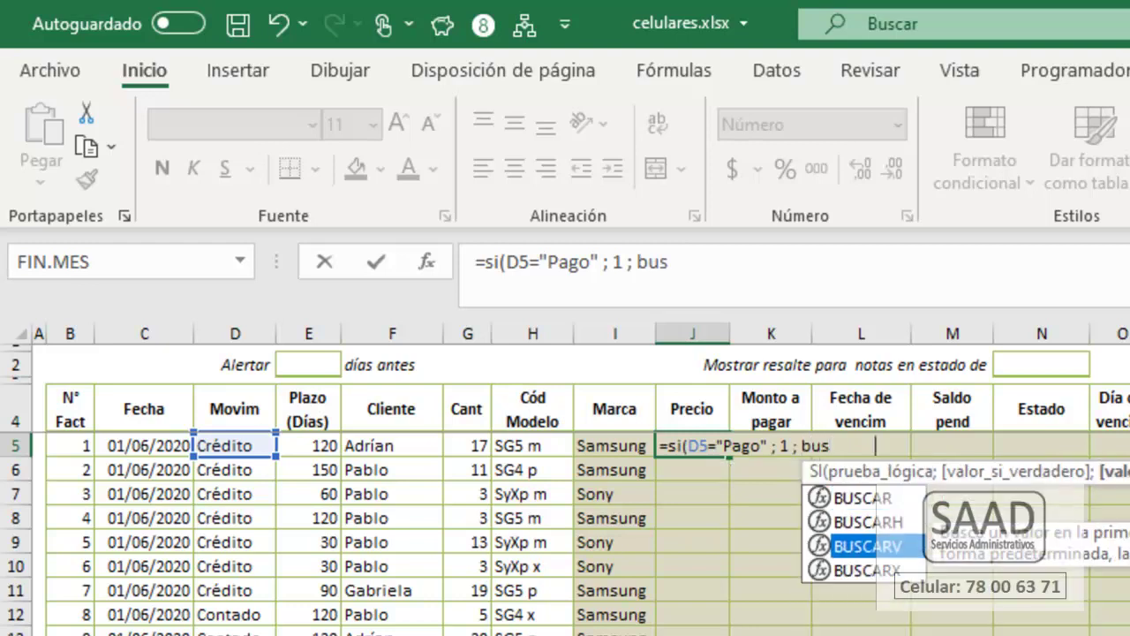
pyautogui.press('Tab')
pyautogui.write('H5')
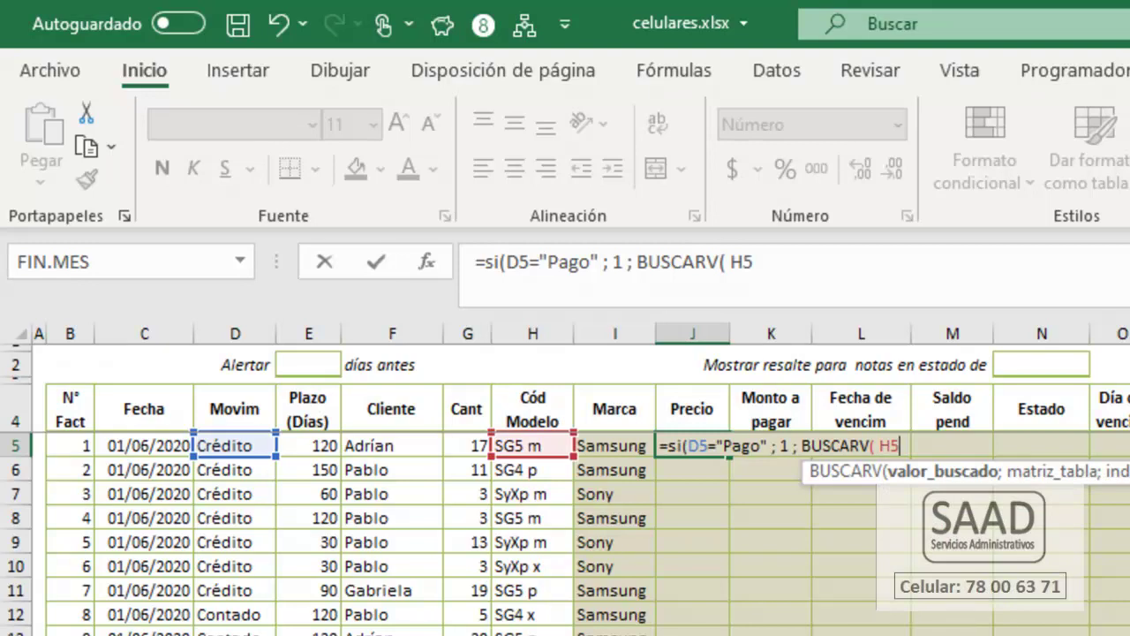
pyautogui.write(';ta')
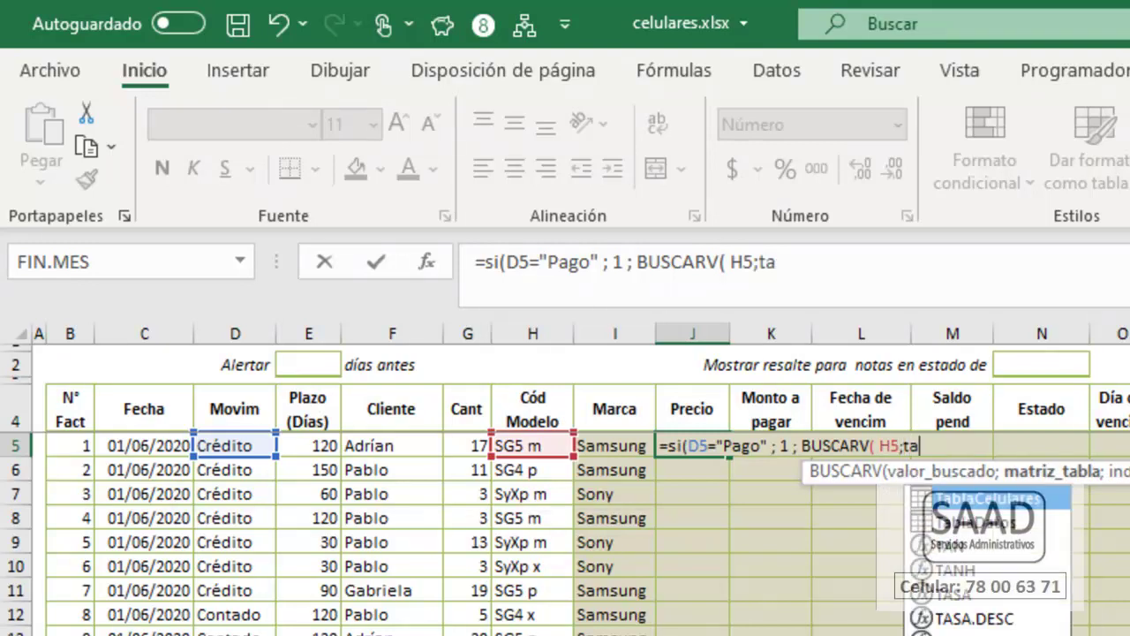
pyautogui.press('Tab')
pyautogui.write(';')
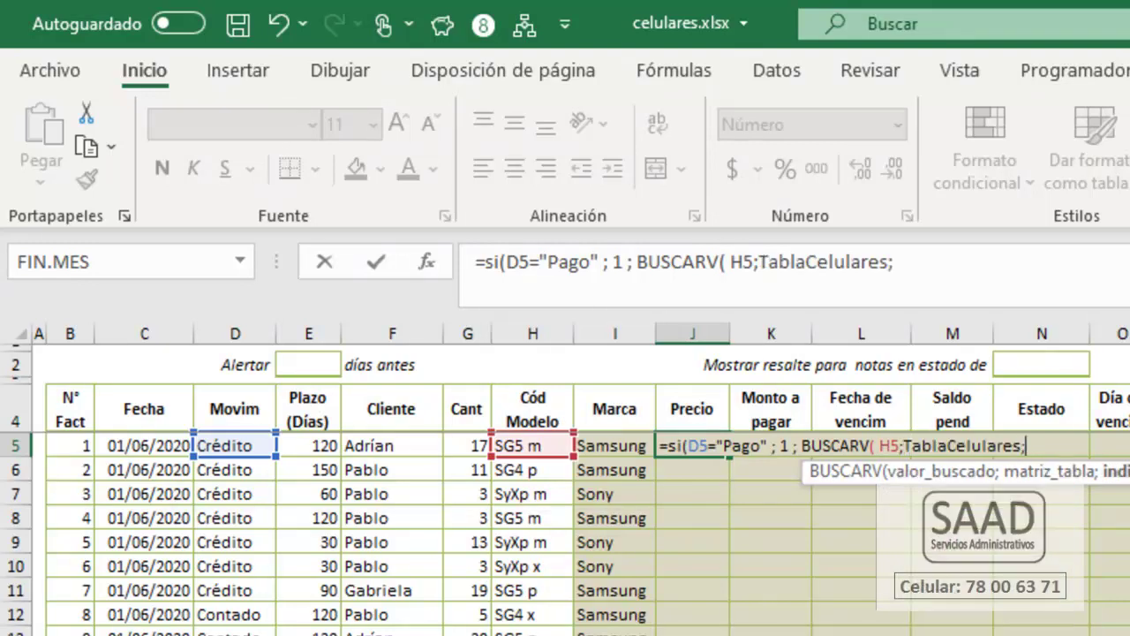
pyautogui.write('6')
pyautogui.write(';')
pyautogui.press('Down')
pyautogui.press('Tab')
pyautogui.write(')')
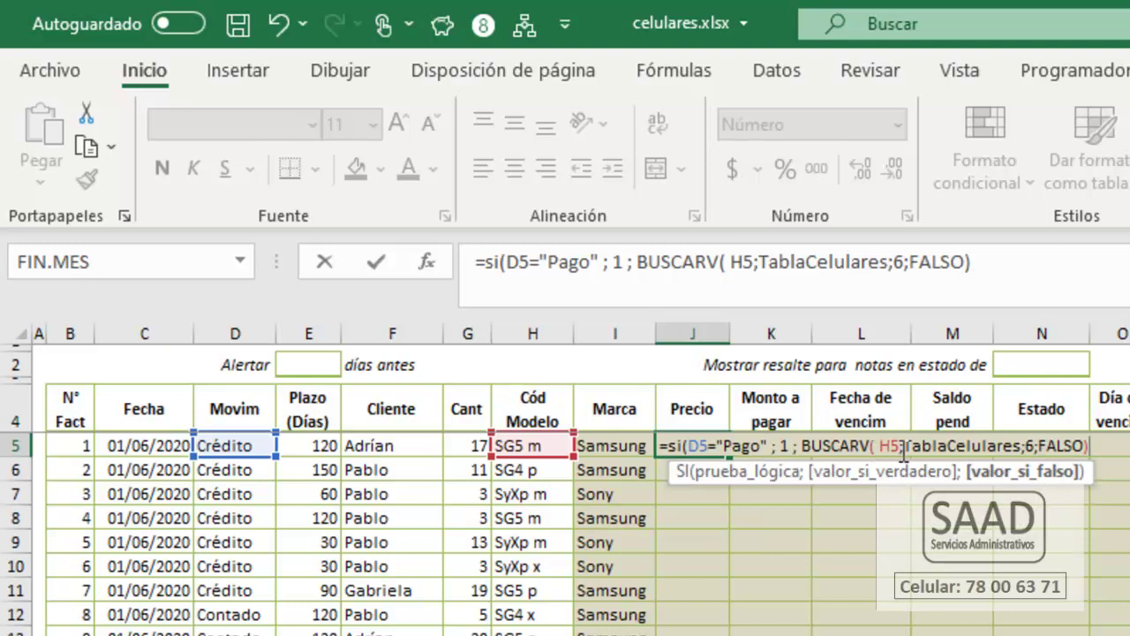
# Commit the Precio formula, accepting Excel's suggested correction, and check the results.
pyautogui.press('Return')
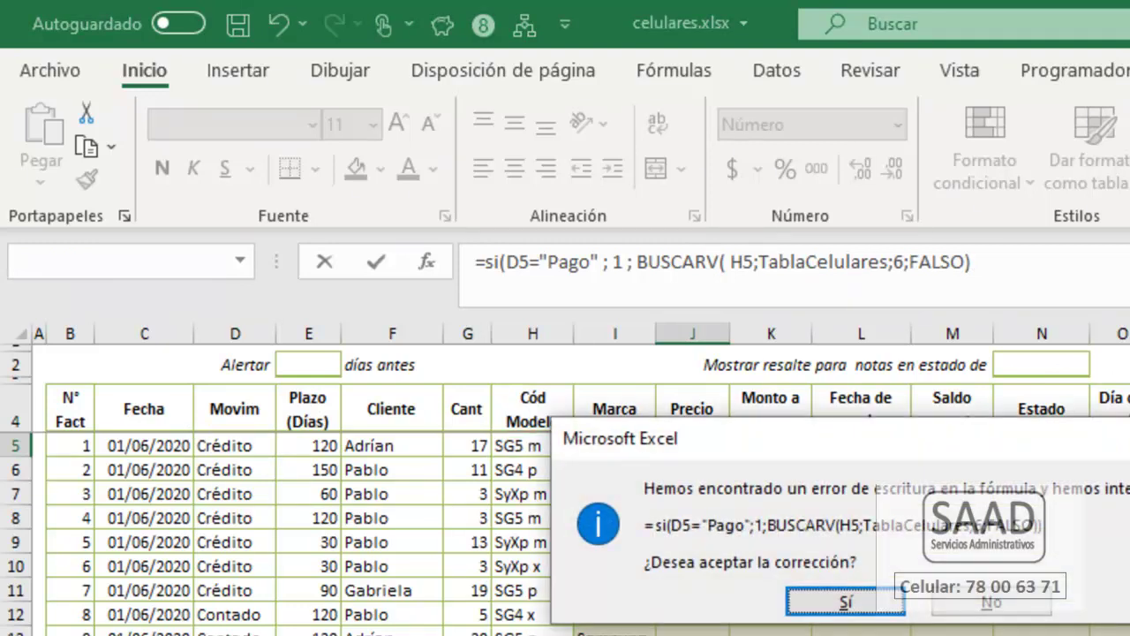
pyautogui.press('Return')
pyautogui.click(693, 445)
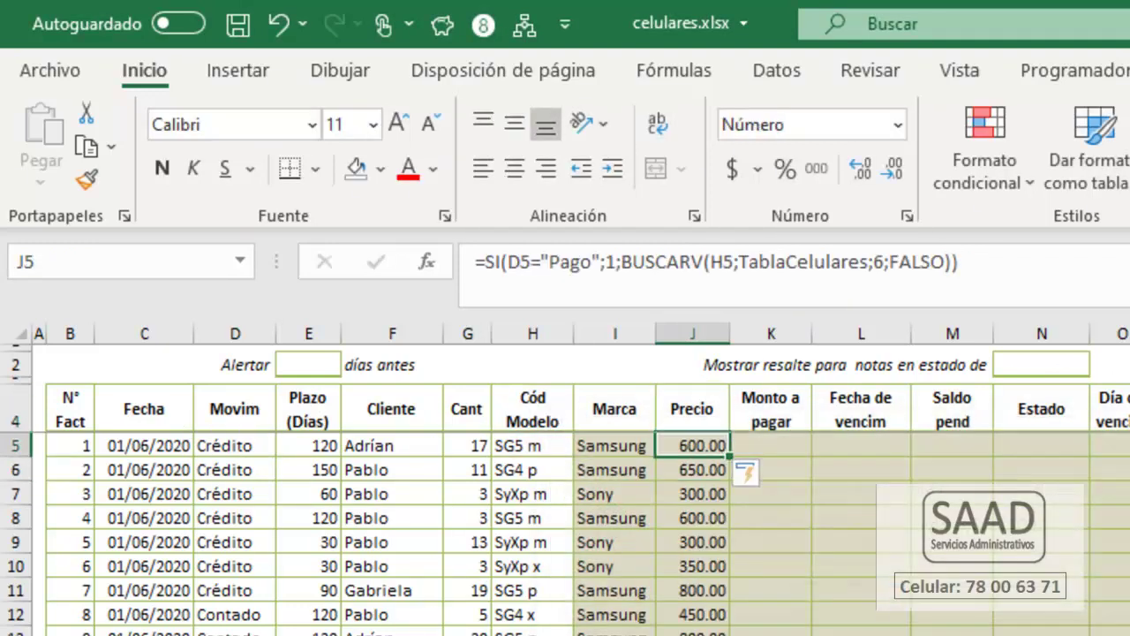
pyautogui.click(692, 409)
pyautogui.click(692, 445)
pyautogui.click(770, 445)
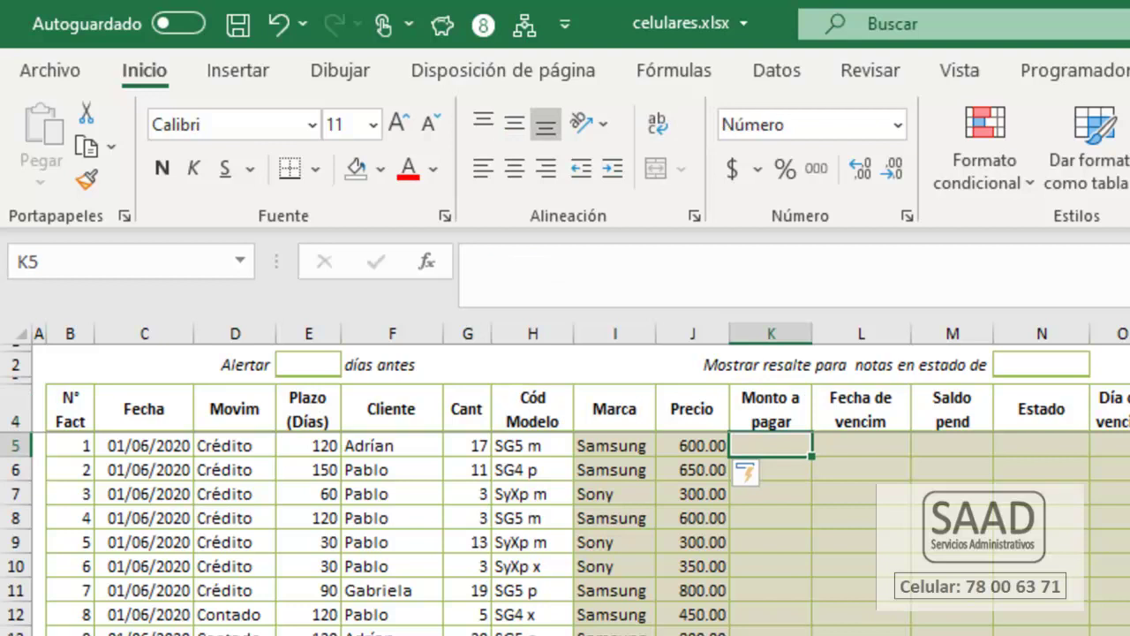
# Enter =G5*J5 in K5 so Monto a pagar fills down the column.
pyautogui.write('=')
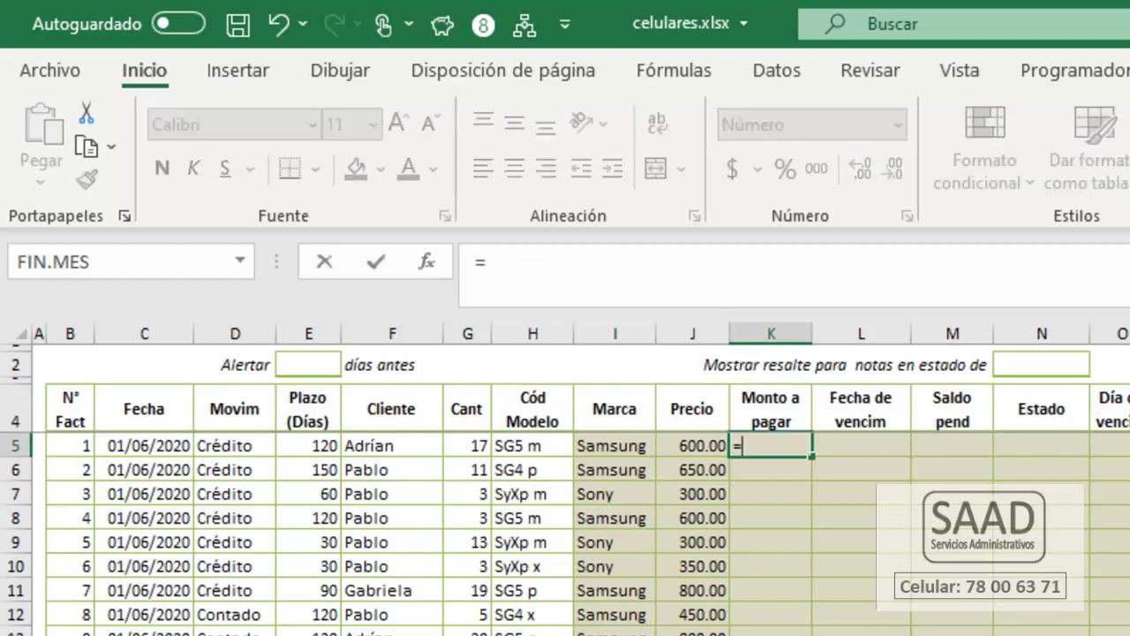
pyautogui.write('G')
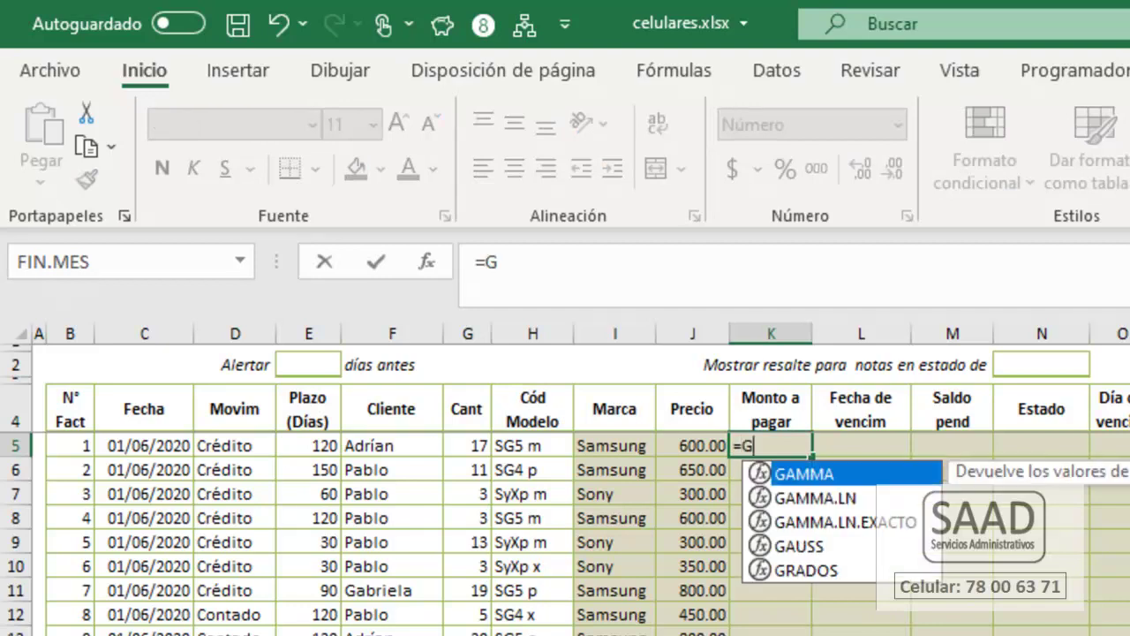
pyautogui.write('5*J5')
pyautogui.press('Return')
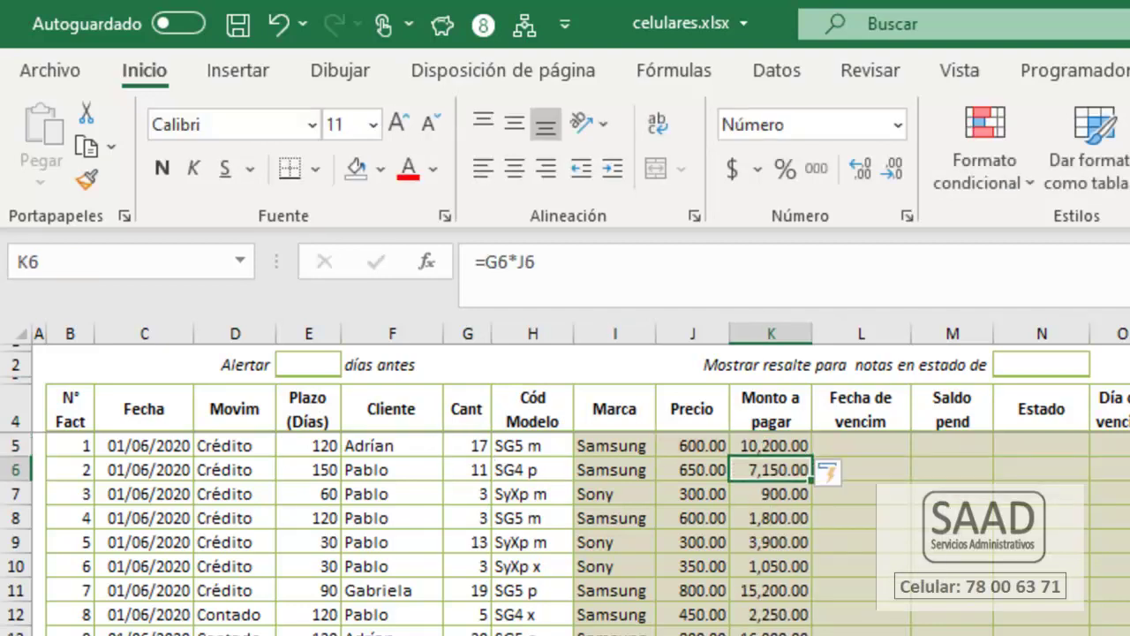
pyautogui.click(769, 445)
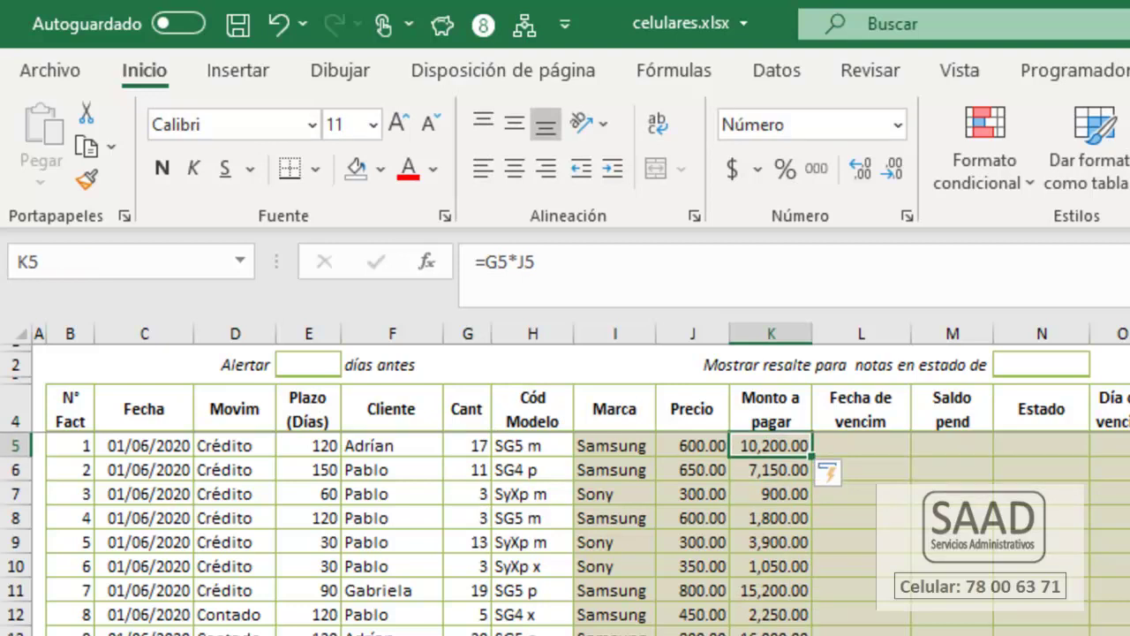
pyautogui.press('Left')
pyautogui.press('Left')
pyautogui.press('Left')
pyautogui.press('Left')
pyautogui.press('Left')
pyautogui.press('Left')
pyautogui.press('Left')
pyautogui.press('Left')
pyautogui.press('Left')
pyautogui.press('Left')
pyautogui.press('Right')
pyautogui.press('Right')
pyautogui.press('Right')
pyautogui.press('Right')
pyautogui.press('Right')
pyautogui.press('Right')
pyautogui.press('Left')
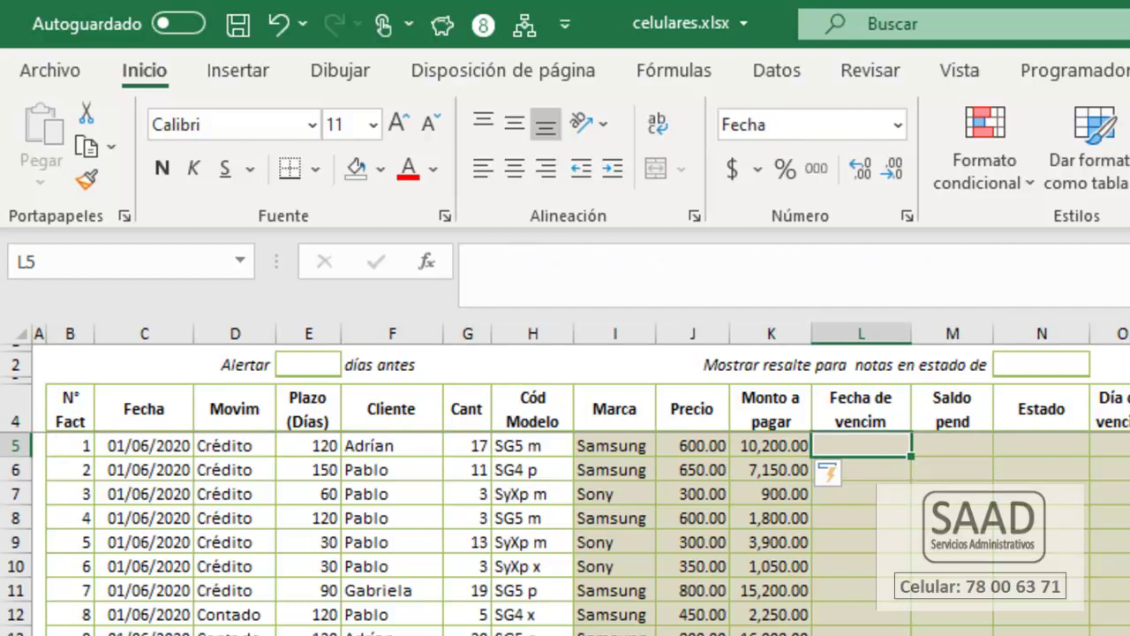
# Enter =C5+SI(D5="Crédito";E5;0) in L5 for due dates, then check Contado row 12.
pyautogui.click(149, 441)
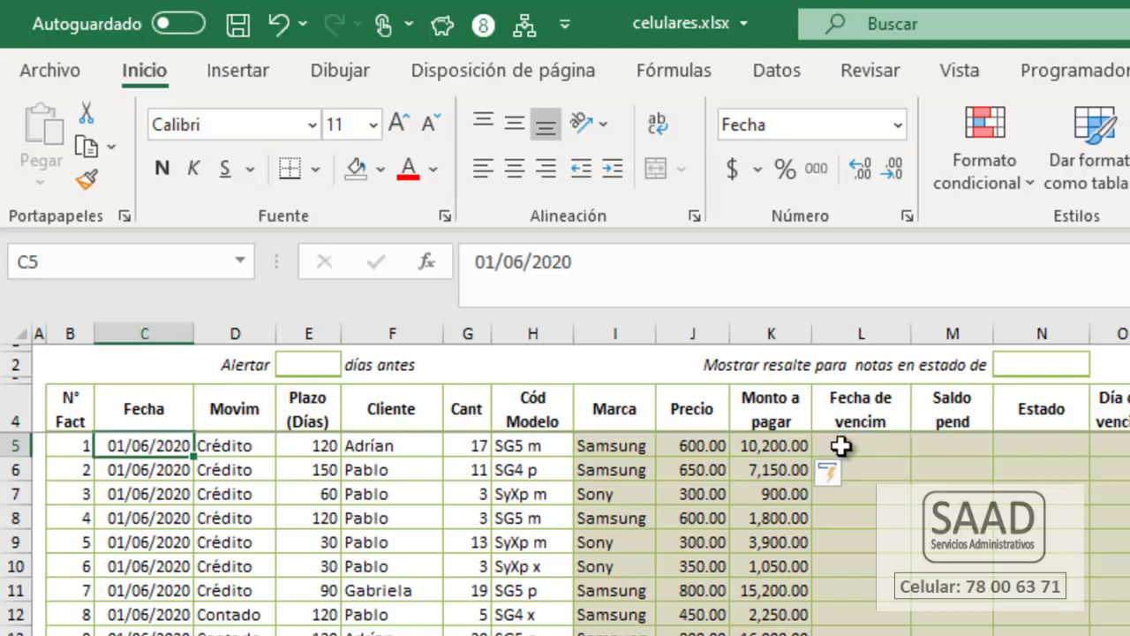
pyautogui.click(332, 446)
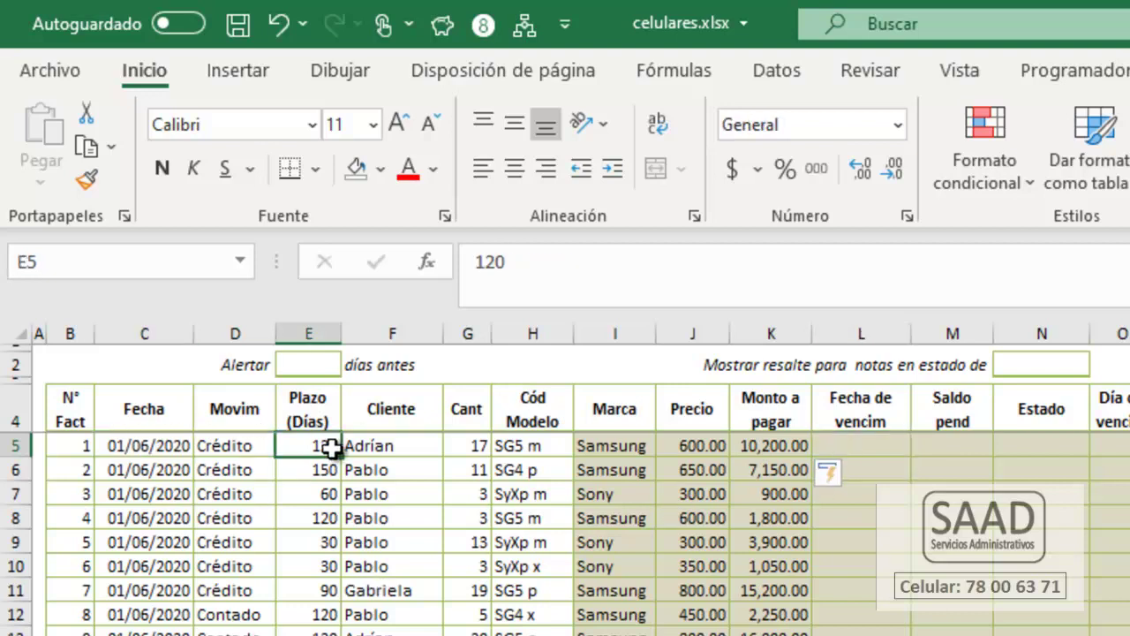
pyautogui.click(863, 445)
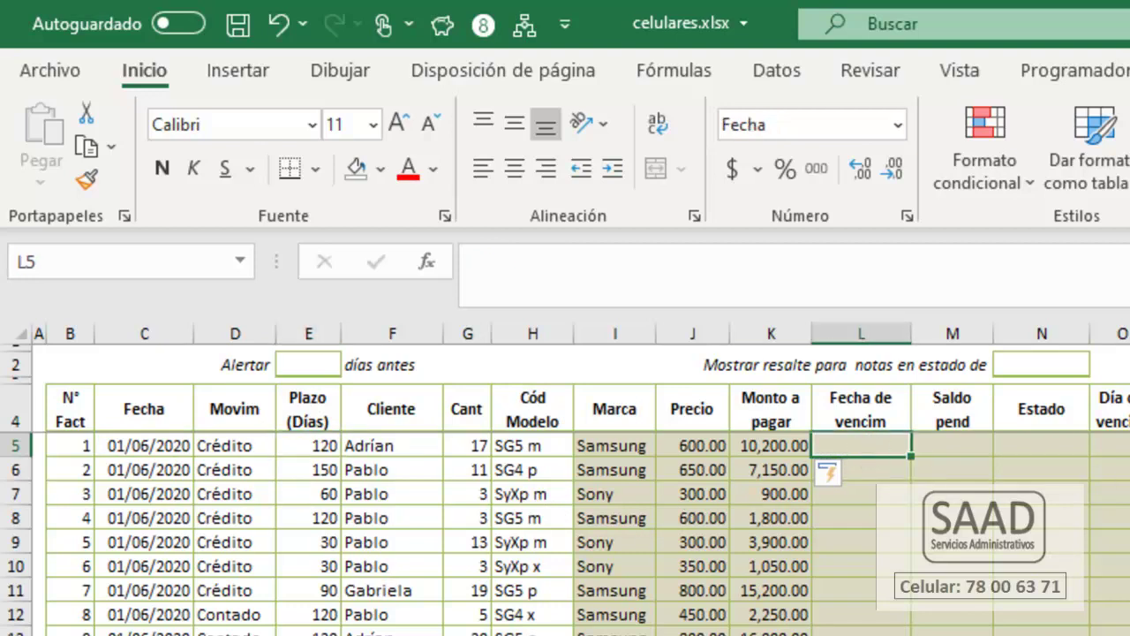
pyautogui.write('=')
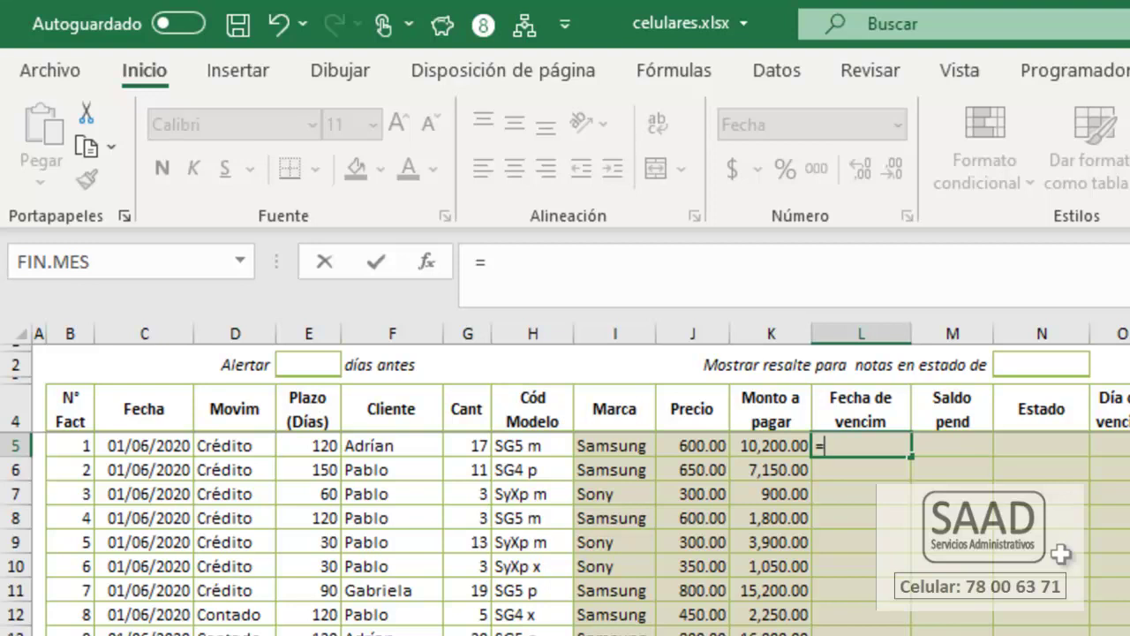
pyautogui.write('C5')
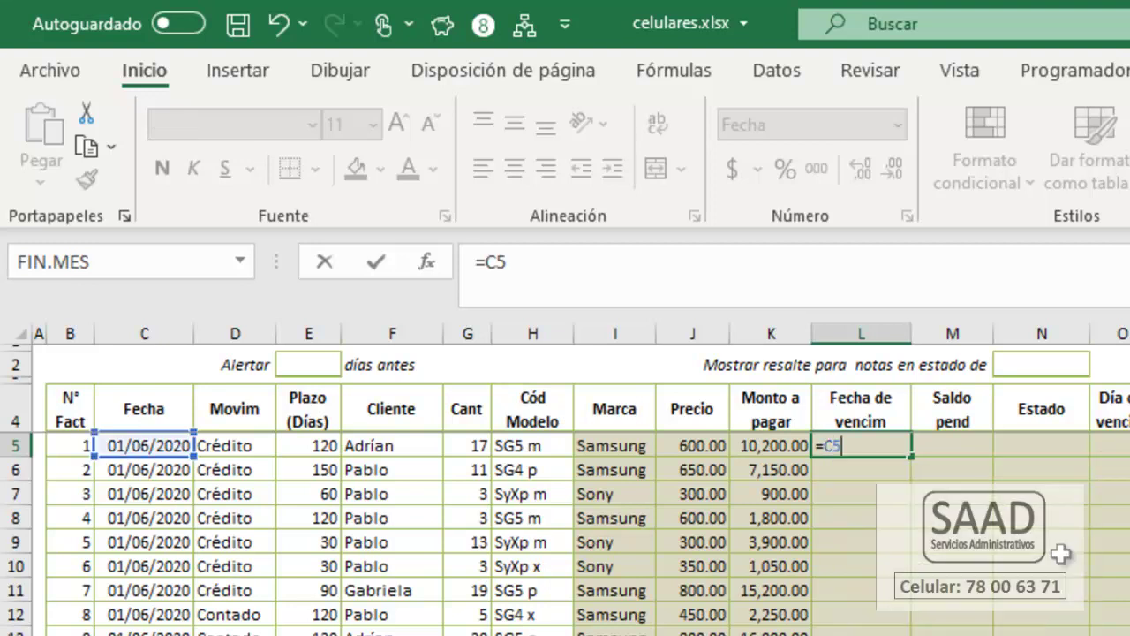
pyautogui.write('+')
pyautogui.write('si(')
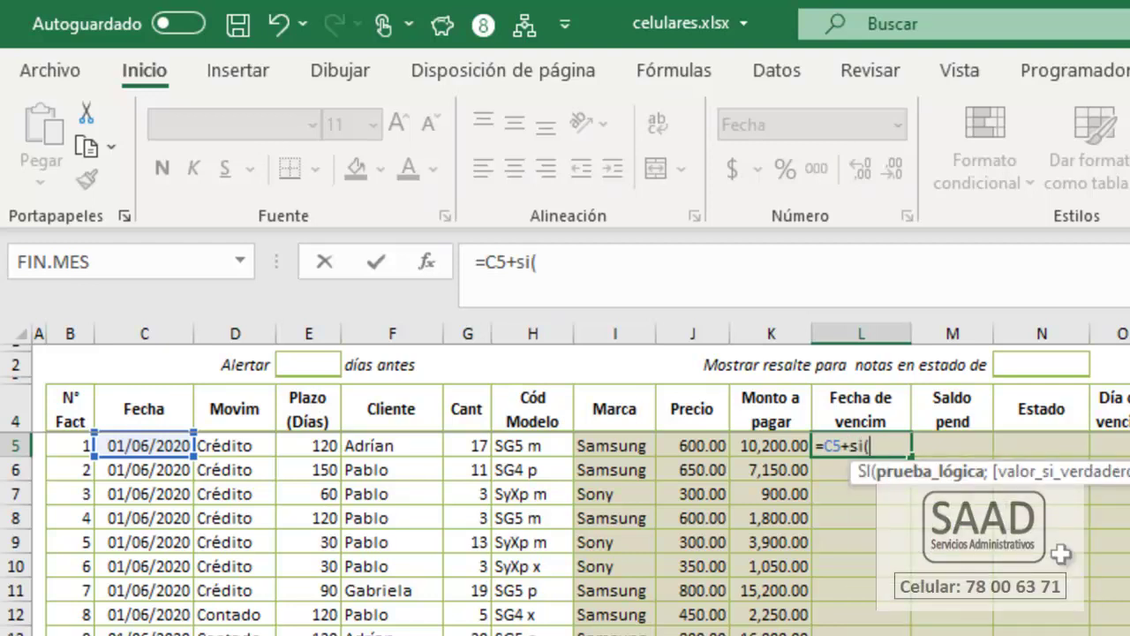
pyautogui.write('D5="Crédito"')
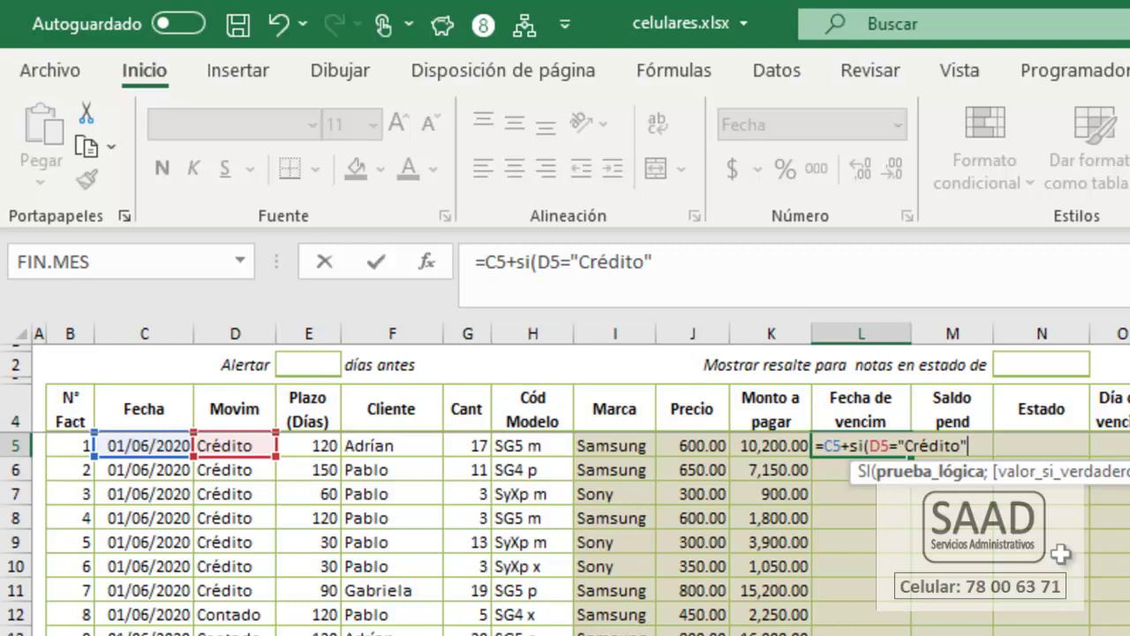
pyautogui.write(';')
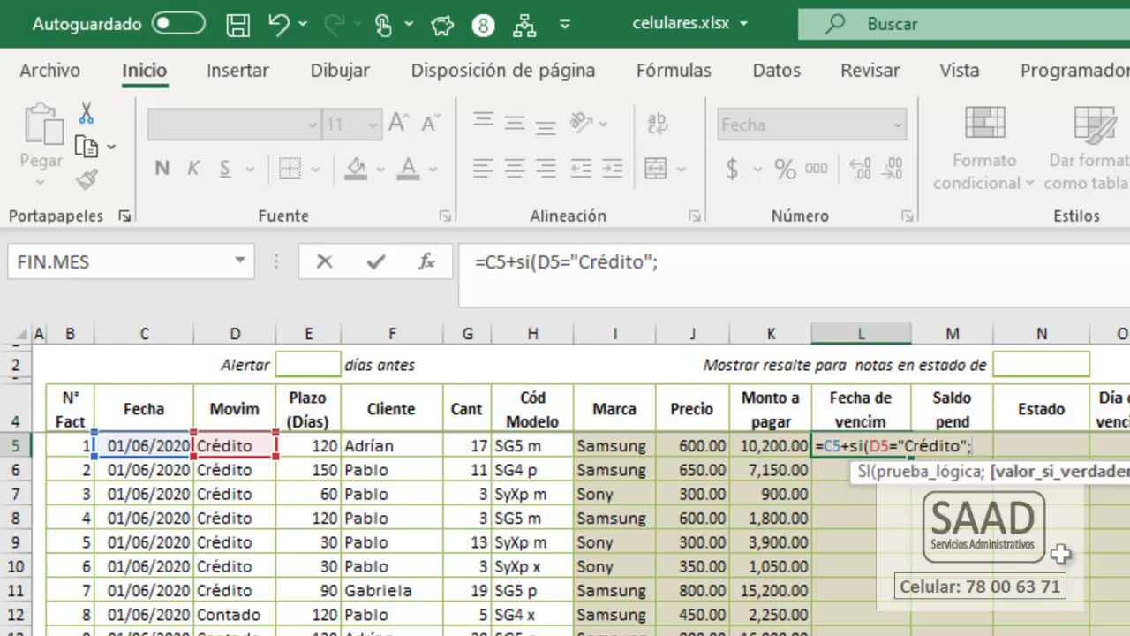
pyautogui.write('E5')
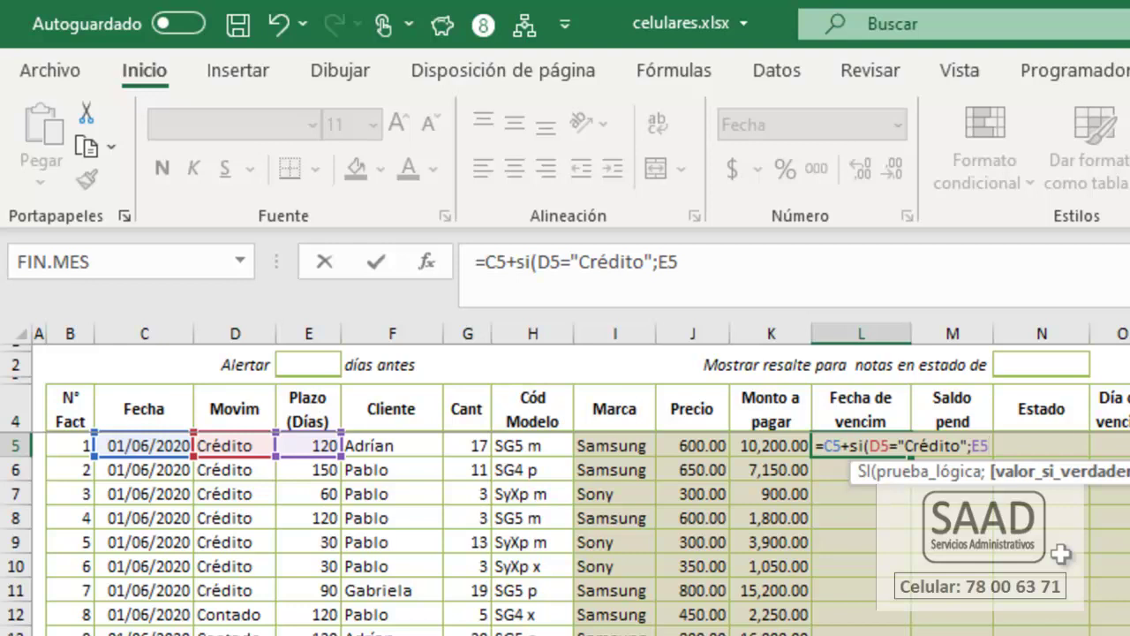
pyautogui.write(';0')
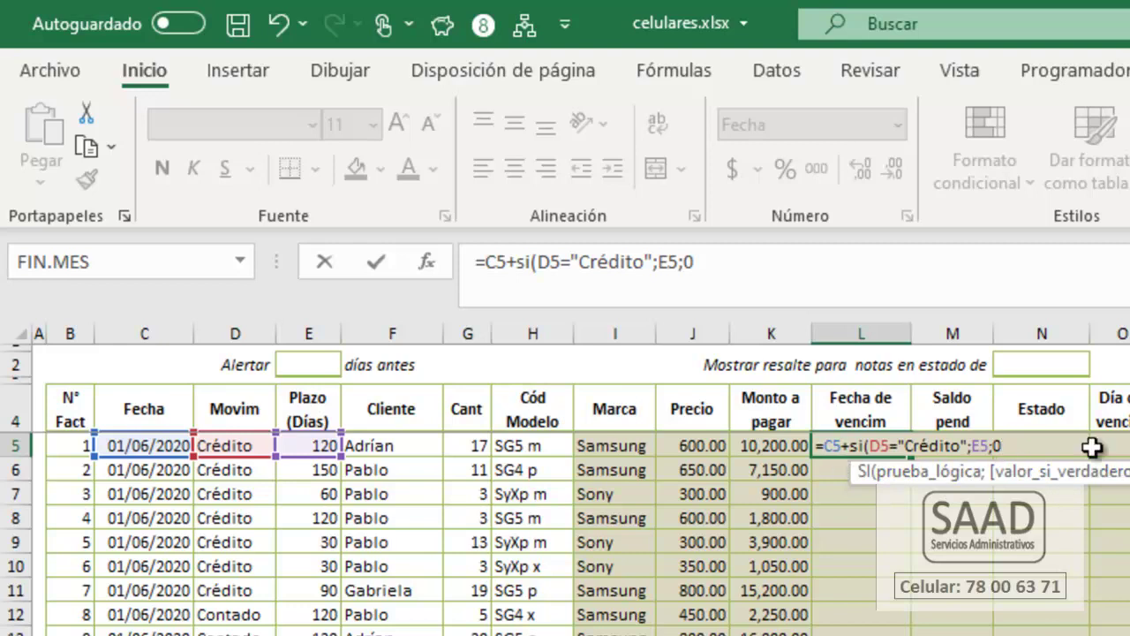
pyautogui.write(')')
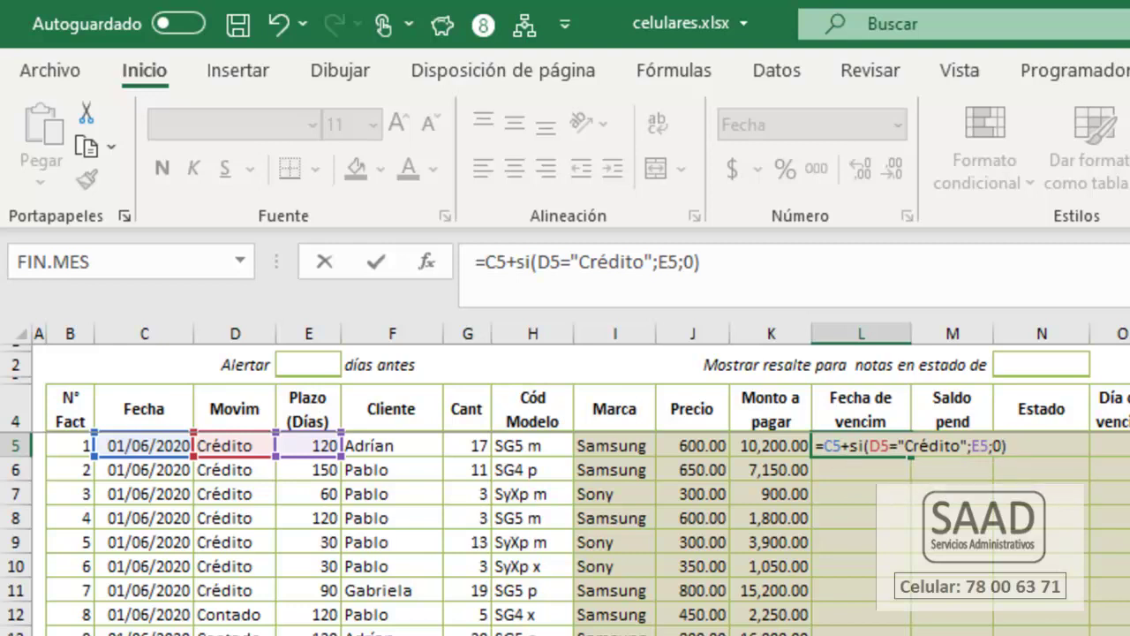
pyautogui.press('Return')
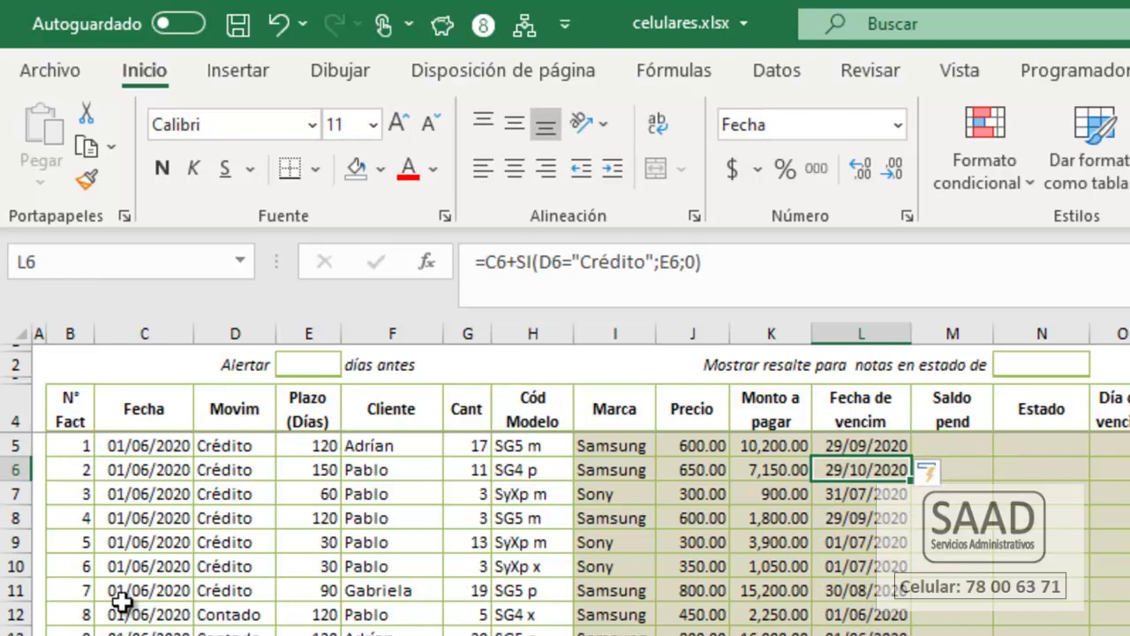
pyautogui.click(11, 619)
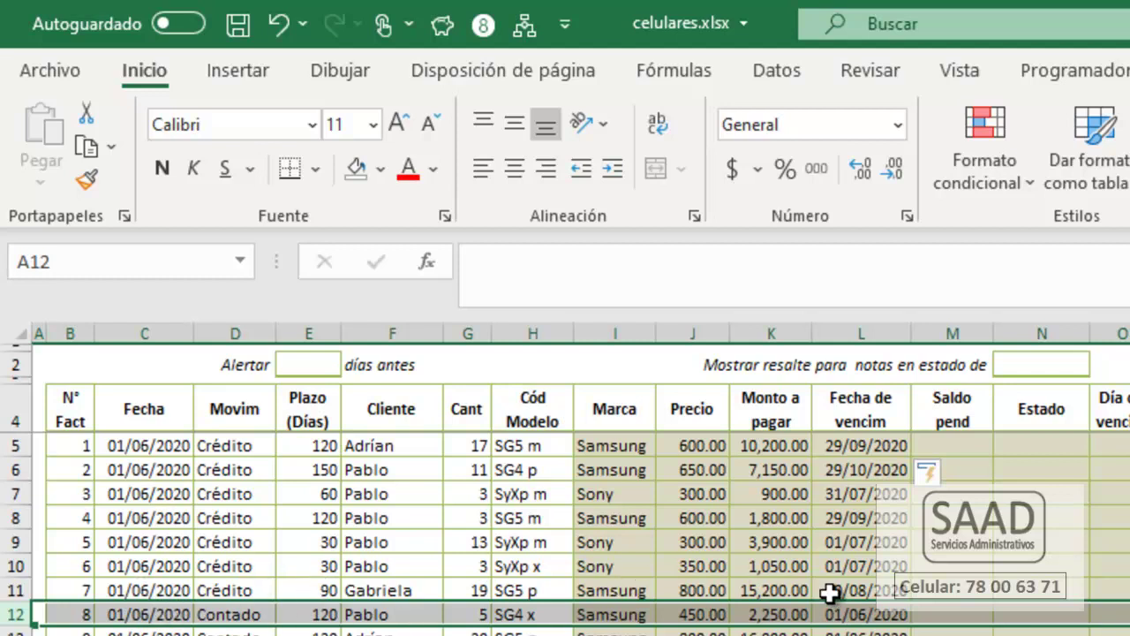
# In M5 type =si(D5="Contado";0;k5- and insert SUMAR.SI.CONJUNTO from autocomplete.
pyautogui.click(957, 445)
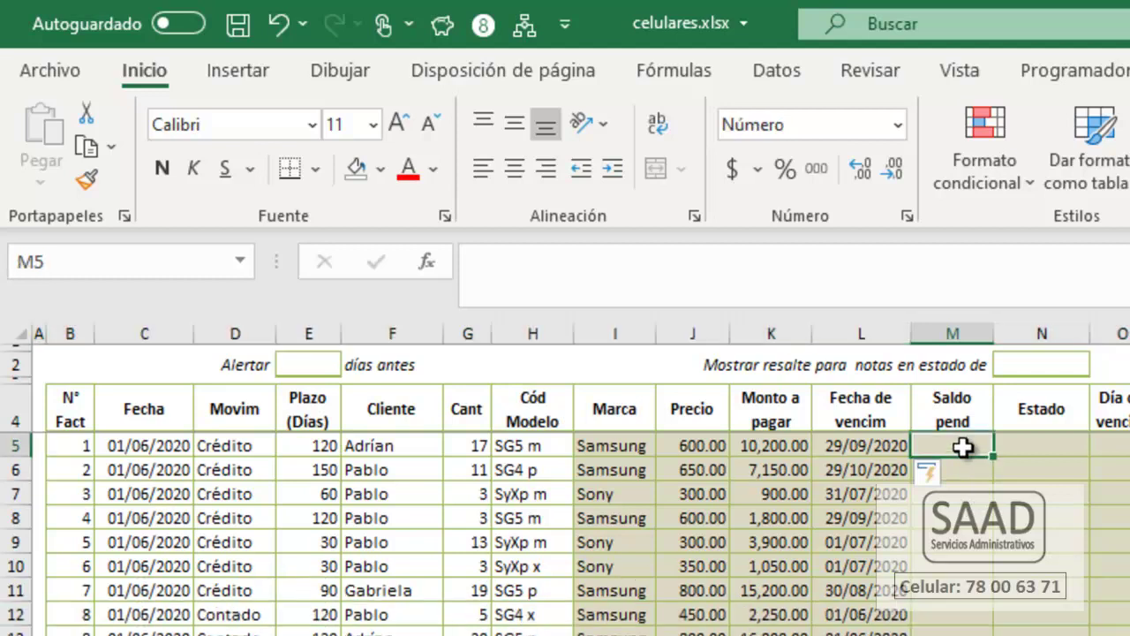
pyautogui.press('Up')
pyautogui.press('Down')
pyautogui.write('=si(')
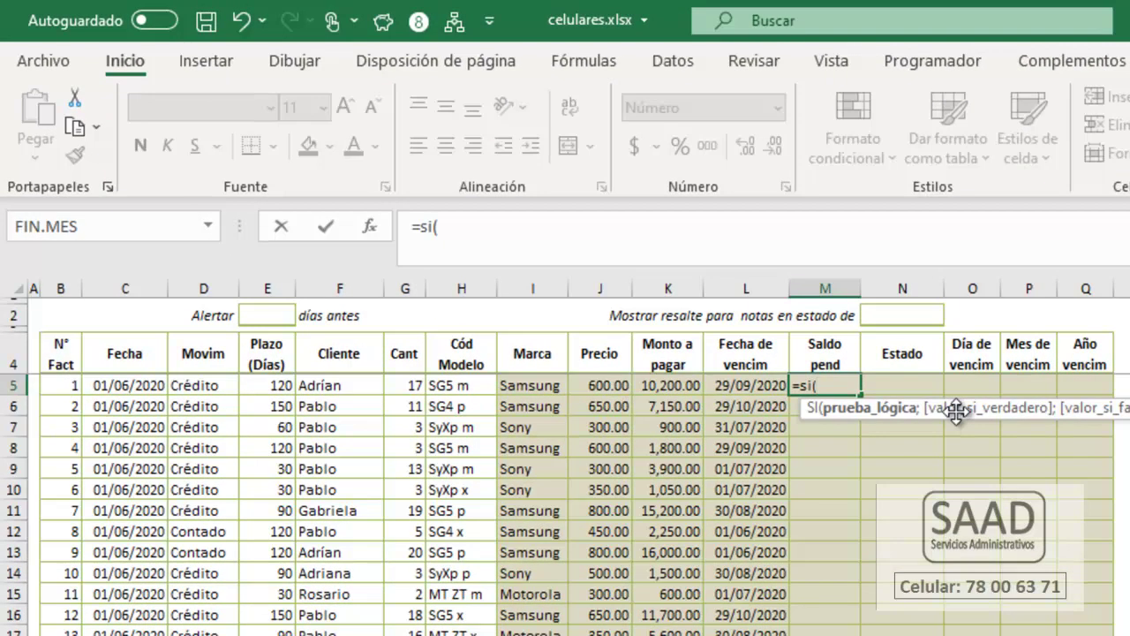
pyautogui.write('D5="Co')
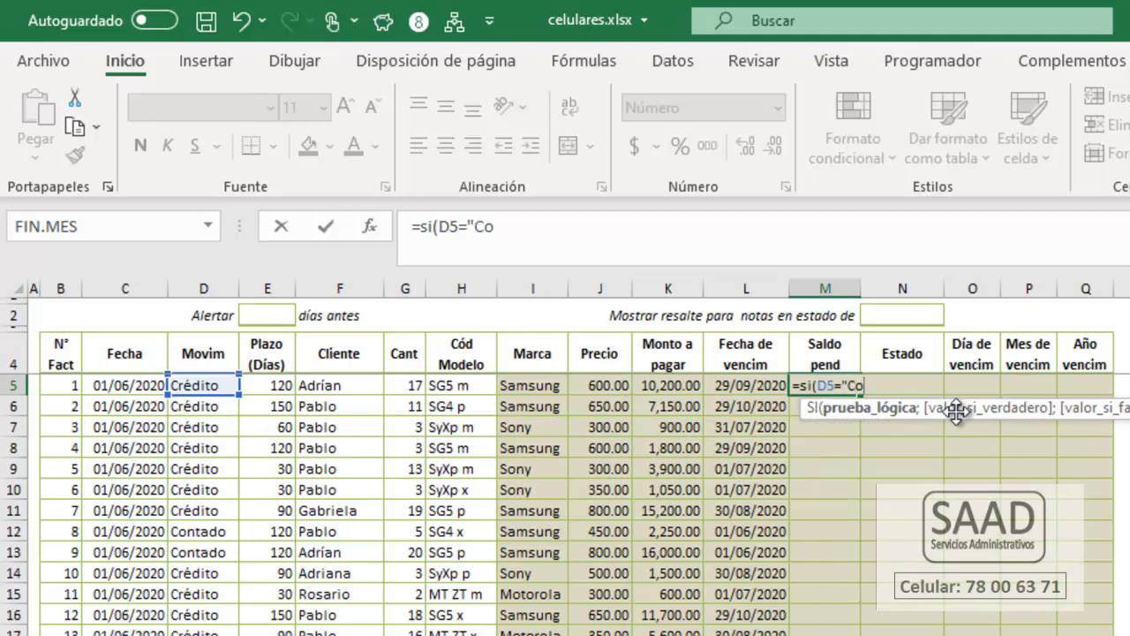
pyautogui.write('ntado"')
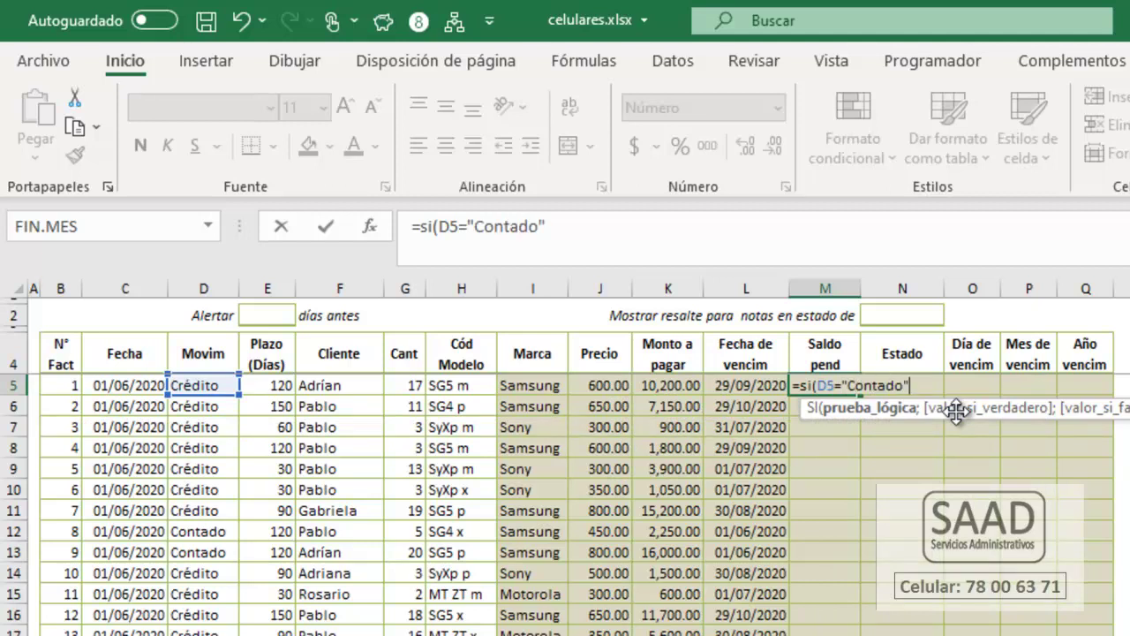
pyautogui.write(' ;')
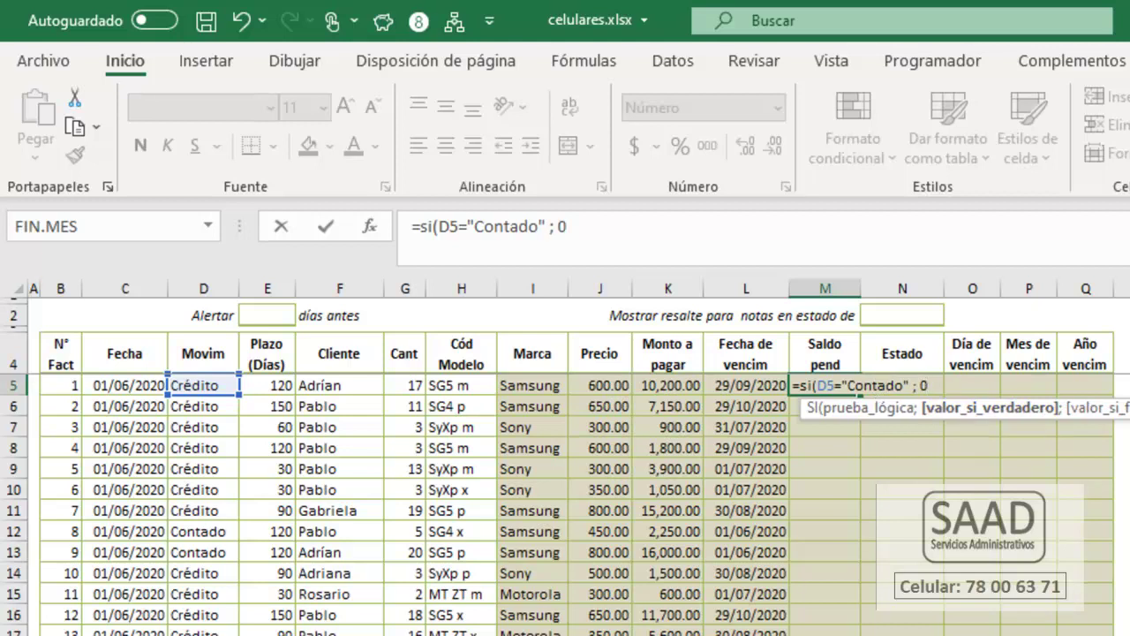
pyautogui.write(' 0 ; ')
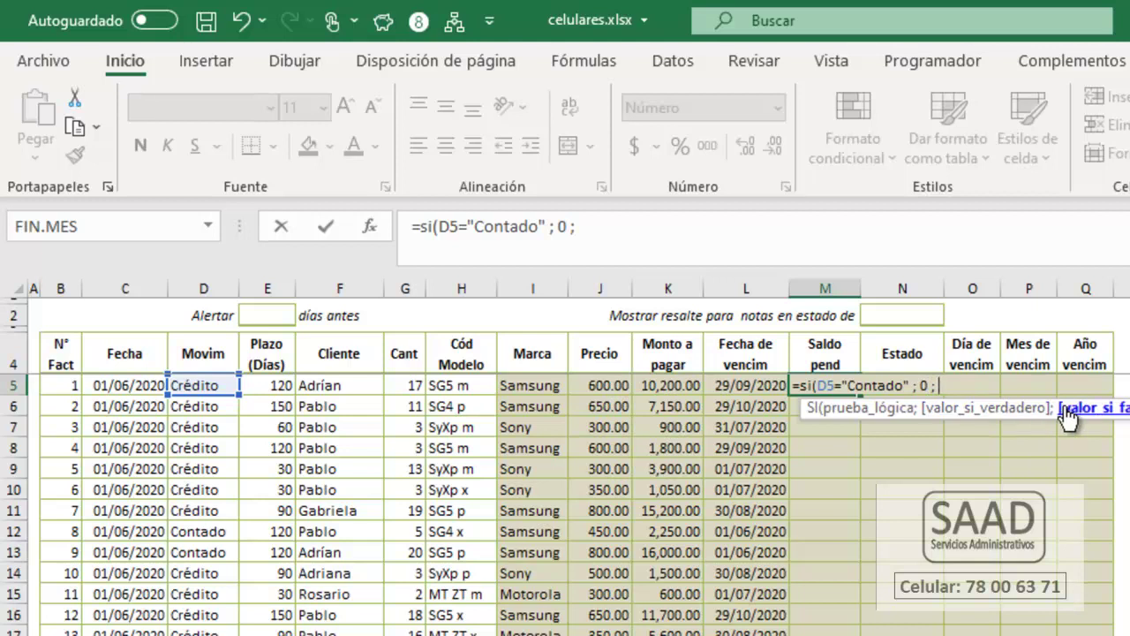
pyautogui.write('k5-')
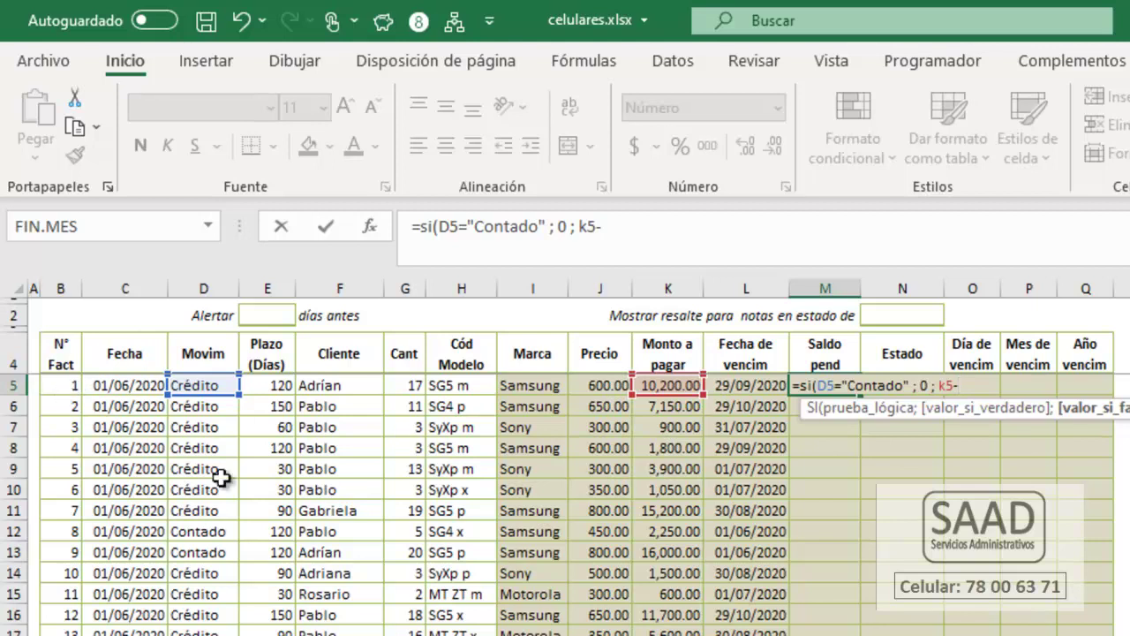
pyautogui.write('su')
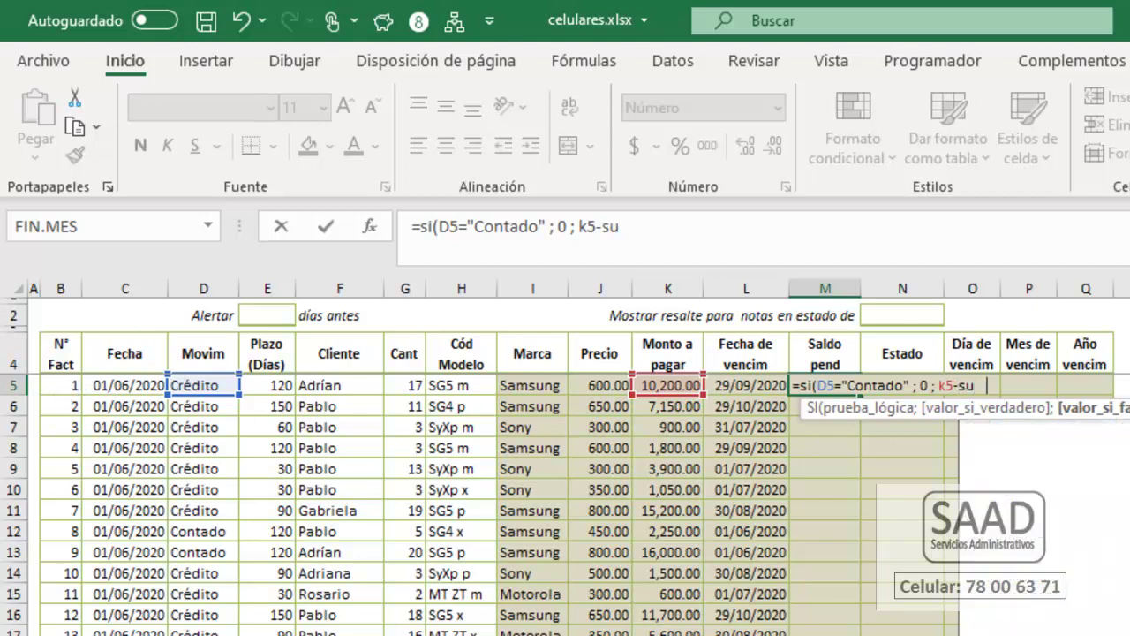
pyautogui.write('m')
pyautogui.press('Down')
pyautogui.press('Down')
pyautogui.press('Down')
pyautogui.press('Down')
pyautogui.press('Down')
pyautogui.press('Tab')
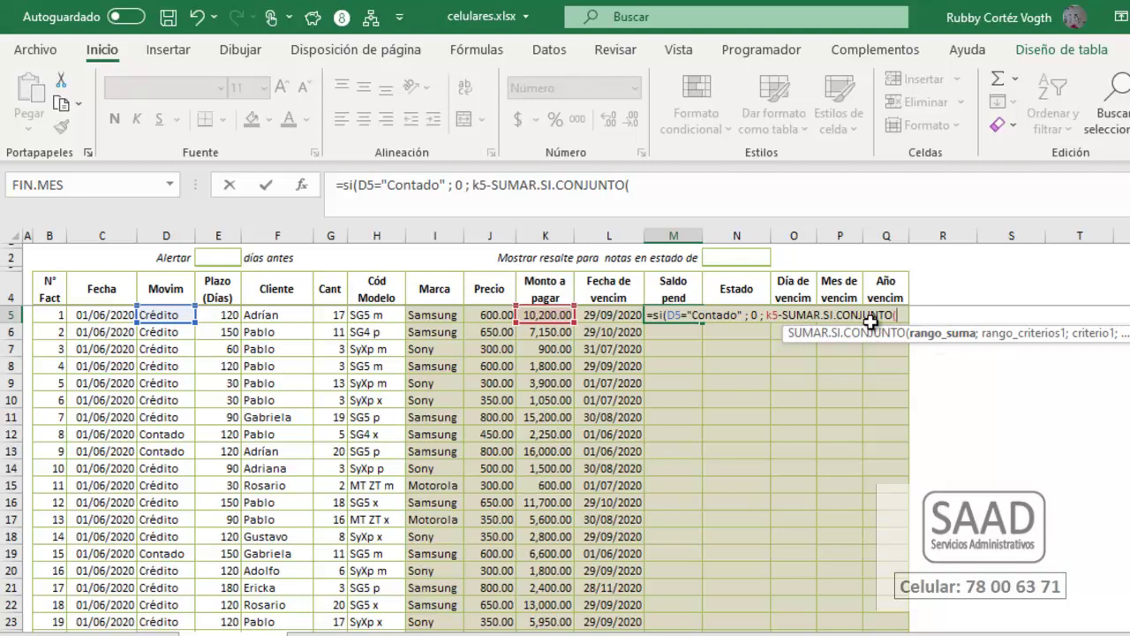
# Add SUMAR.SI.CONJUNTO arguments [Monto a pagar];[Movim];"Pago";[N° Fact];B5 using column references.
pyautogui.click(544, 272)
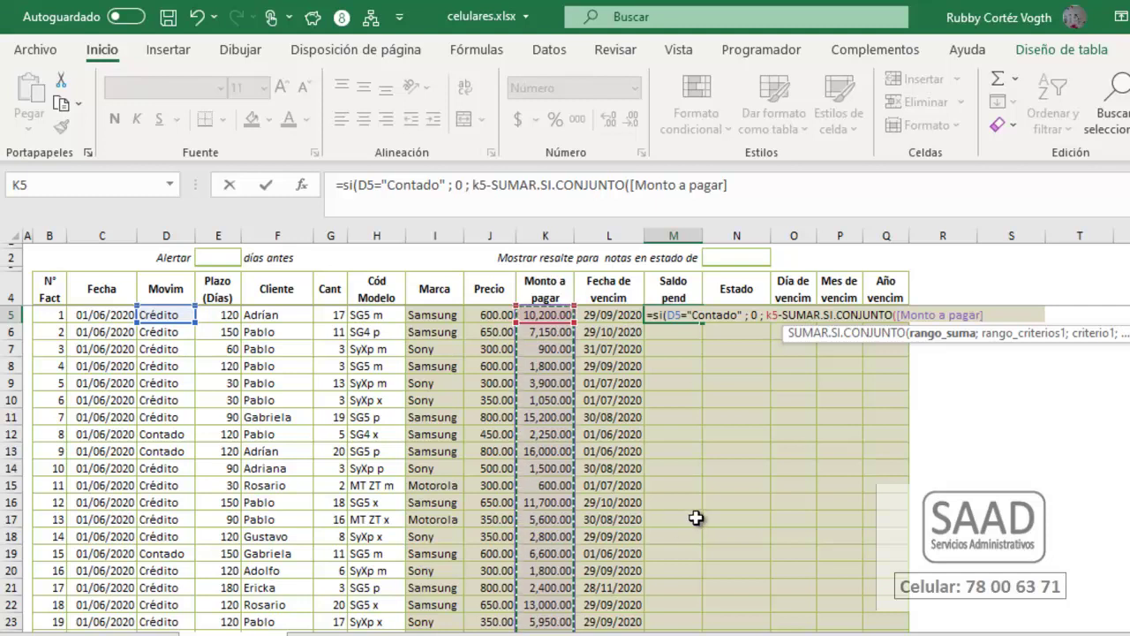
pyautogui.write(';')
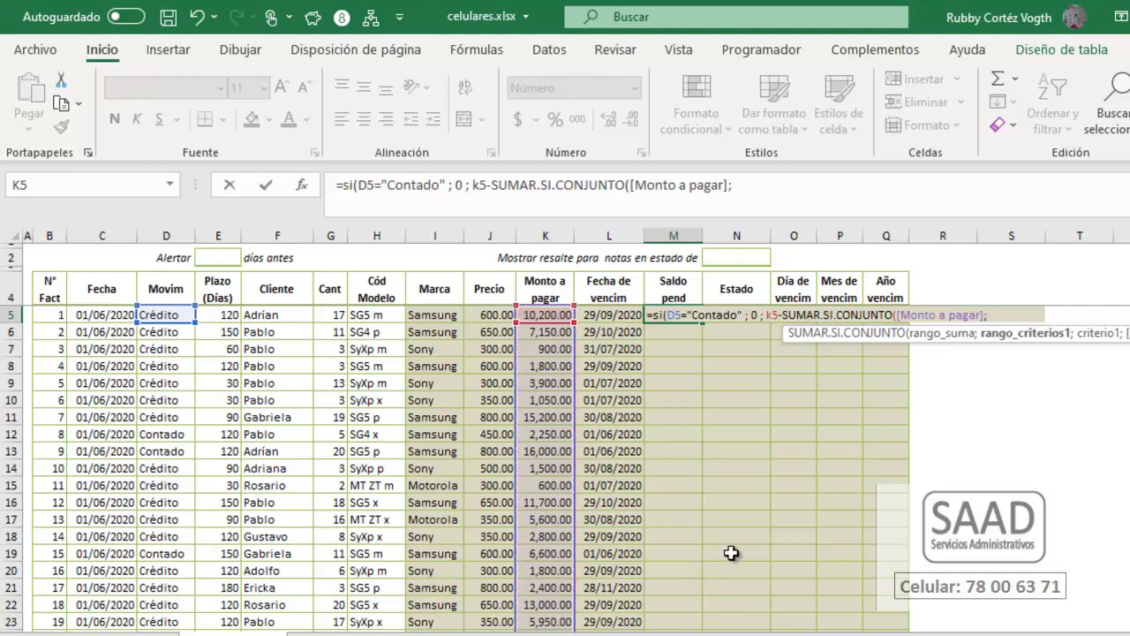
pyautogui.click(175, 275)
pyautogui.write(';"')
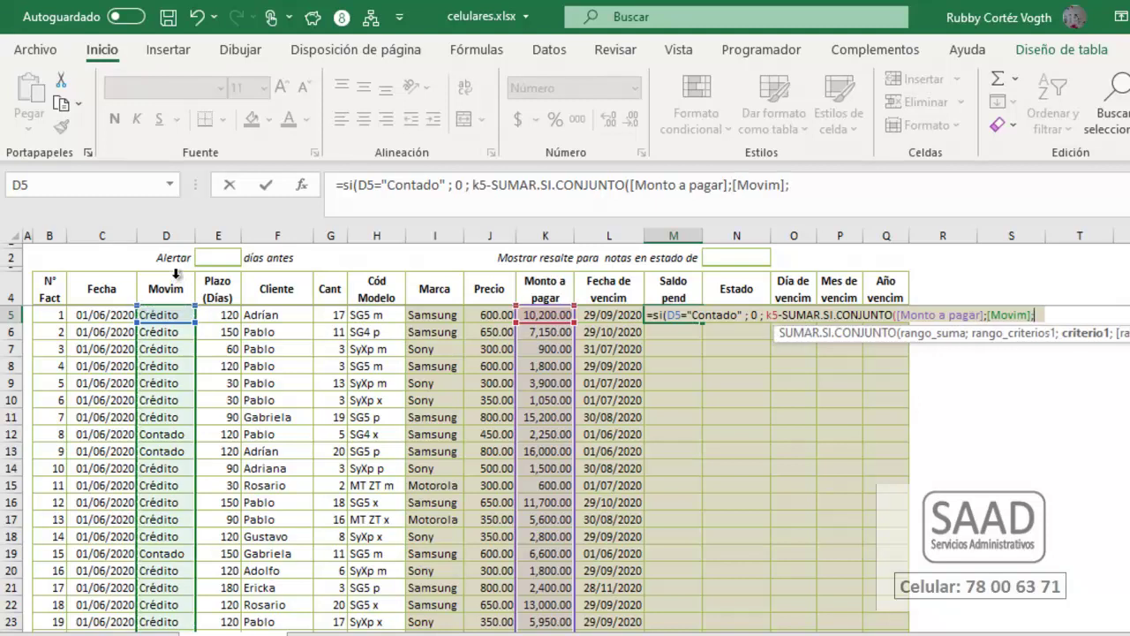
pyautogui.write('Pl')
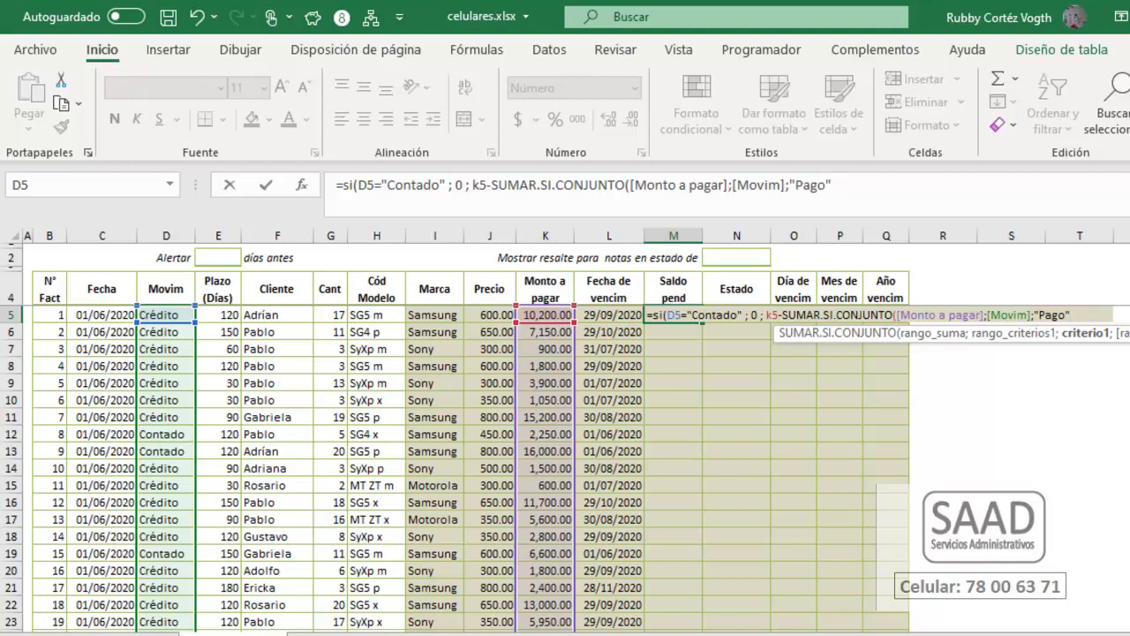
pyautogui.write(';')
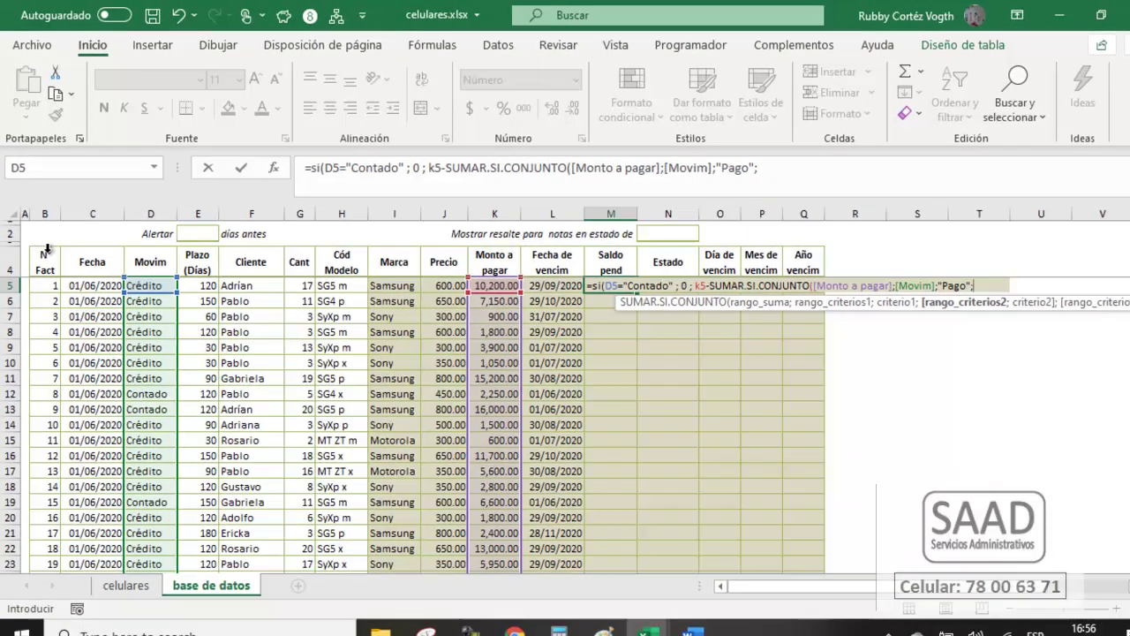
pyautogui.click(46, 246)
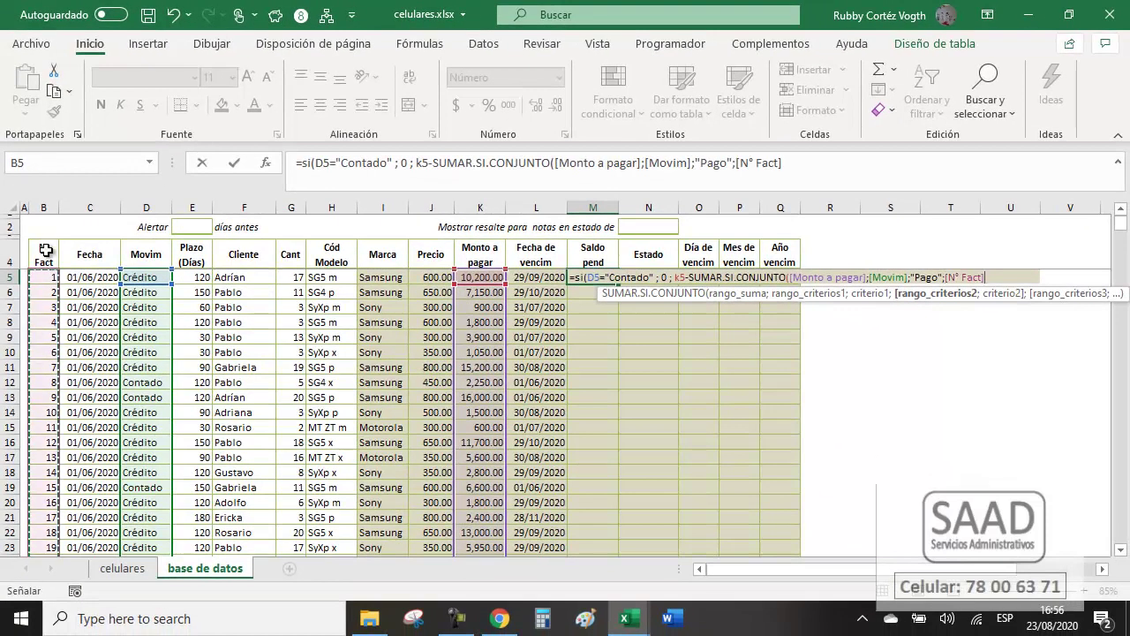
pyautogui.write(';')
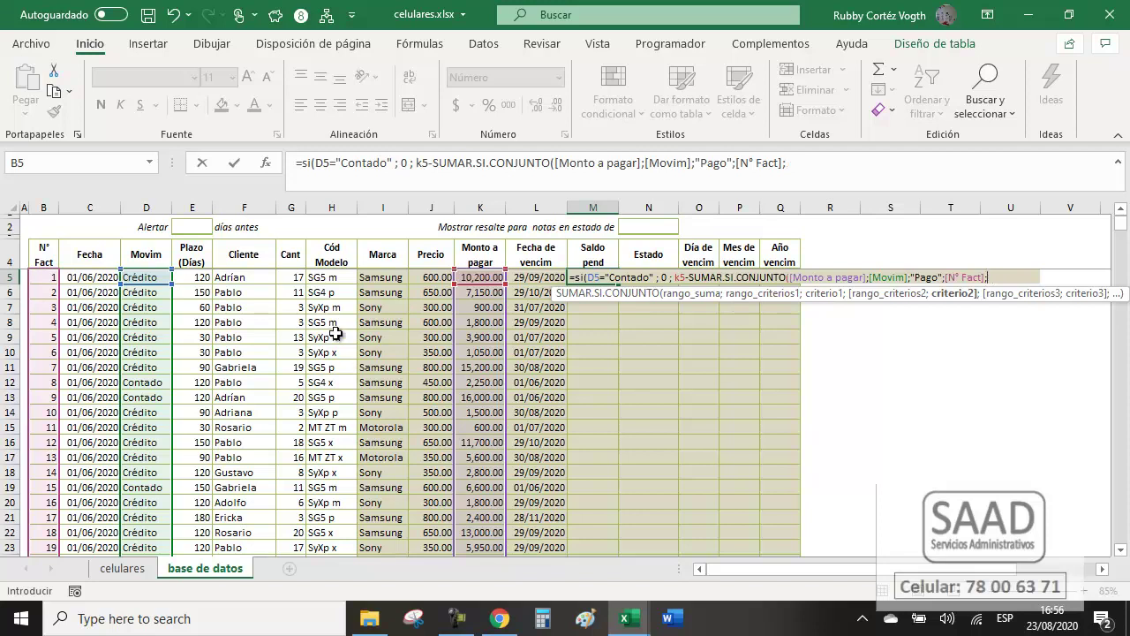
pyautogui.write('B5')
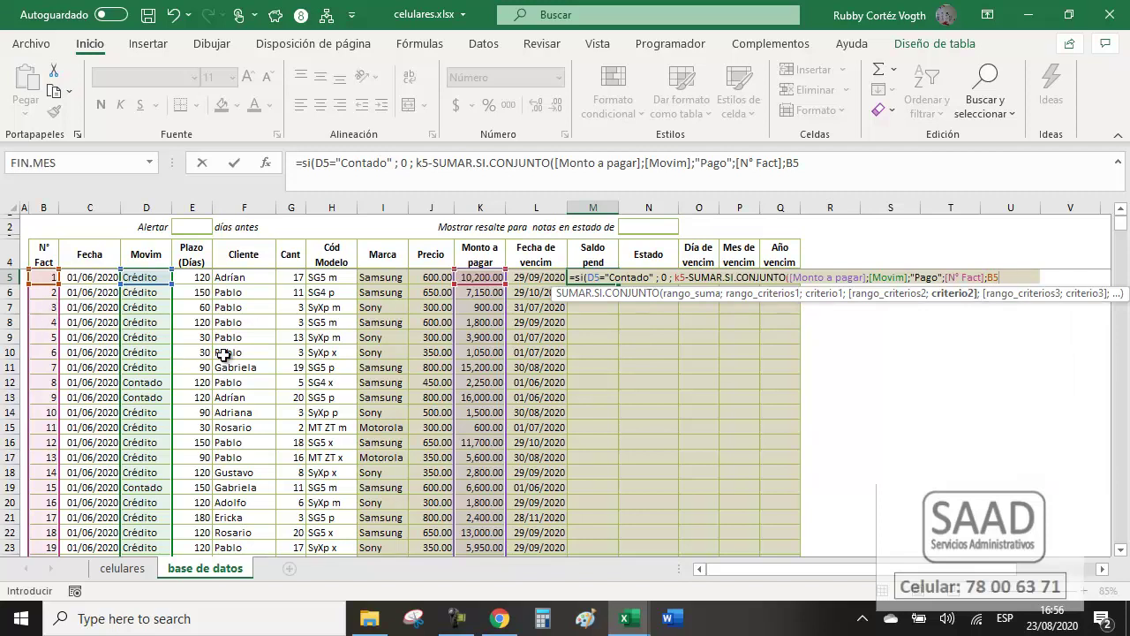
pyautogui.write(')')
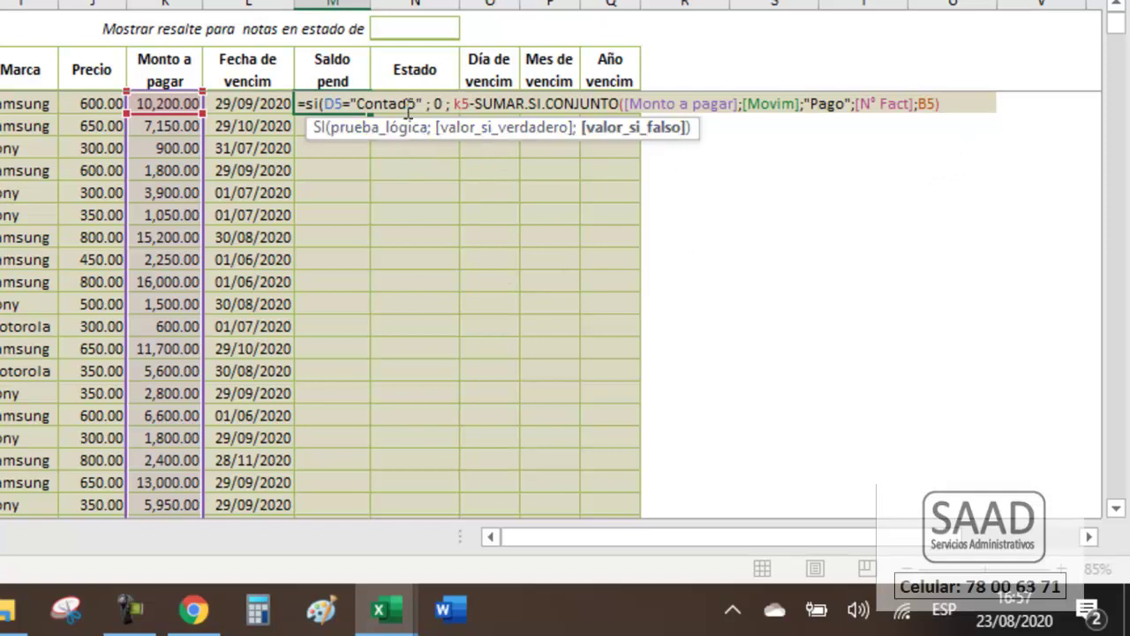
# Check the Contado condition and balance part, then close and commit the Saldo pend formula.
pyautogui.moveTo(325, 103); pyautogui.dragTo(424, 105)
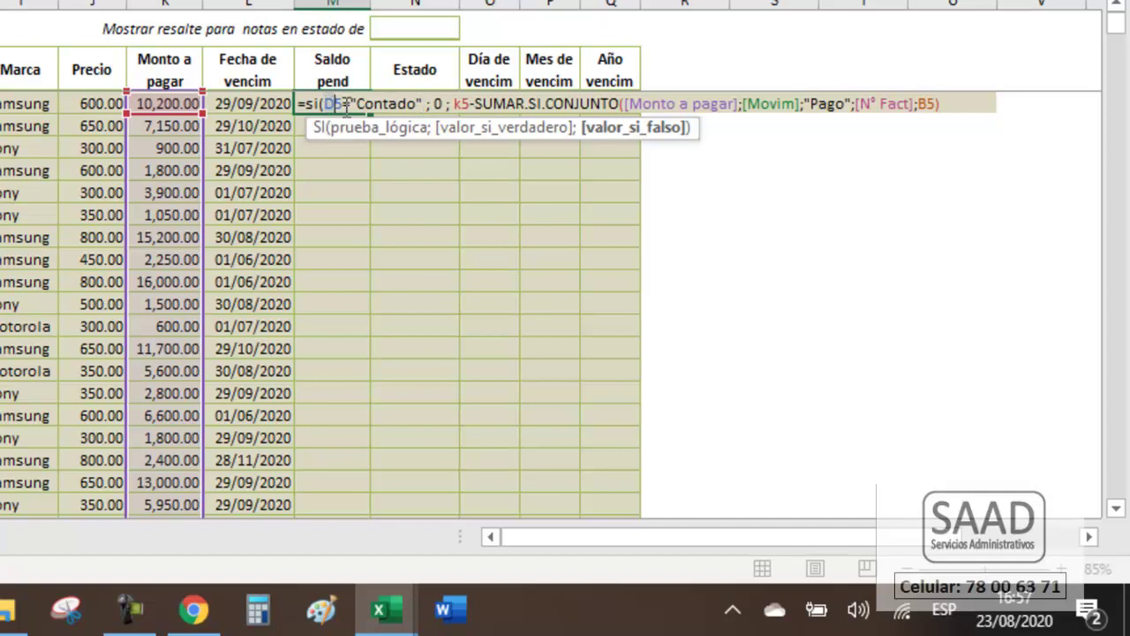
pyautogui.click(441, 103)
pyautogui.click(443, 103)
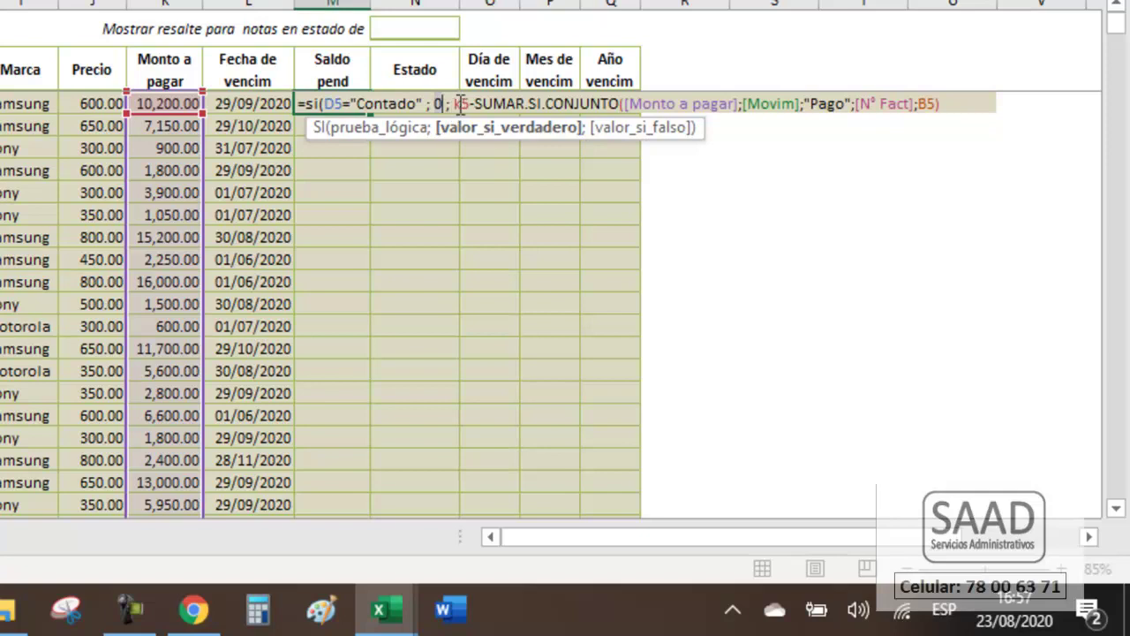
pyautogui.moveTo(452, 110)
pyautogui.mouseDown()
pyautogui.moveTo(836, 124)
pyautogui.moveTo(941, 110)
pyautogui.mouseUp()
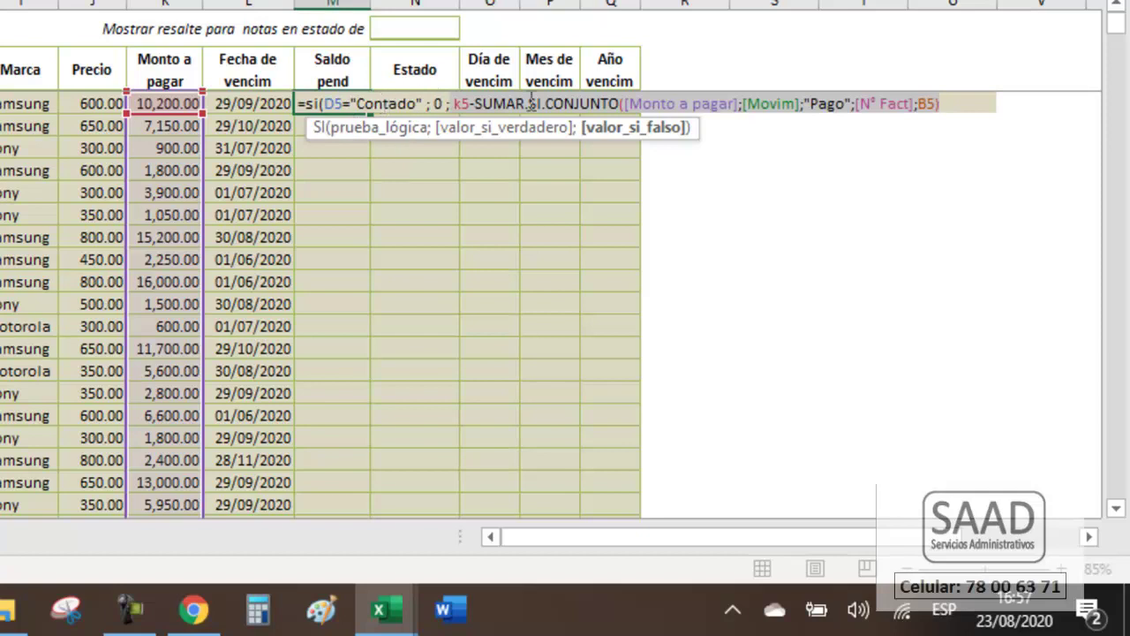
pyautogui.click(956, 104)
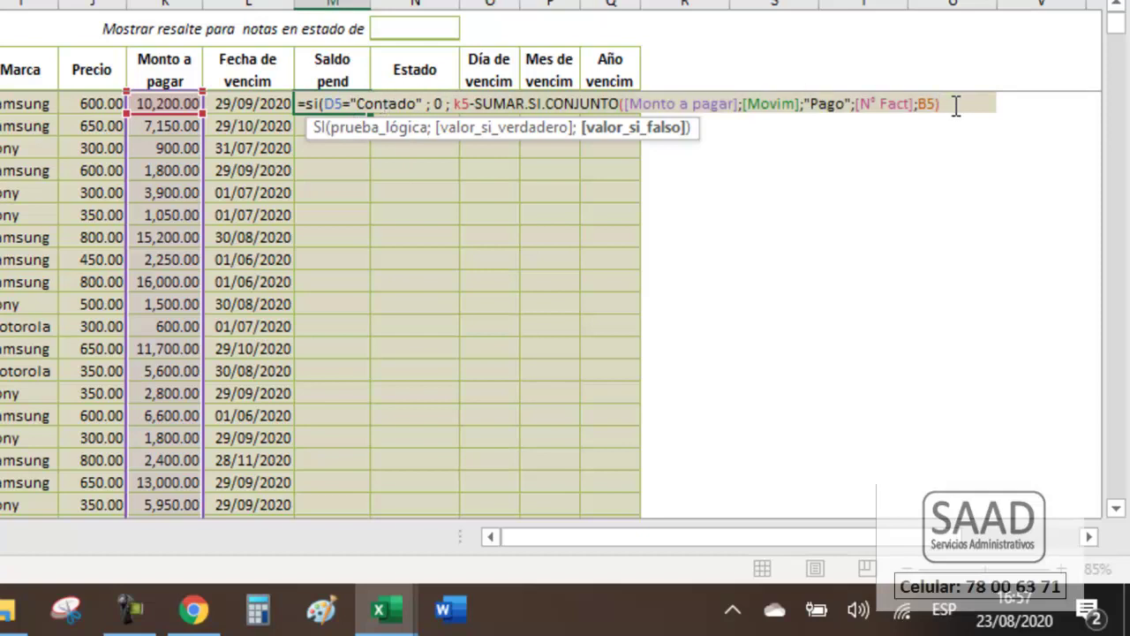
pyautogui.write(')')
pyautogui.press('Return')
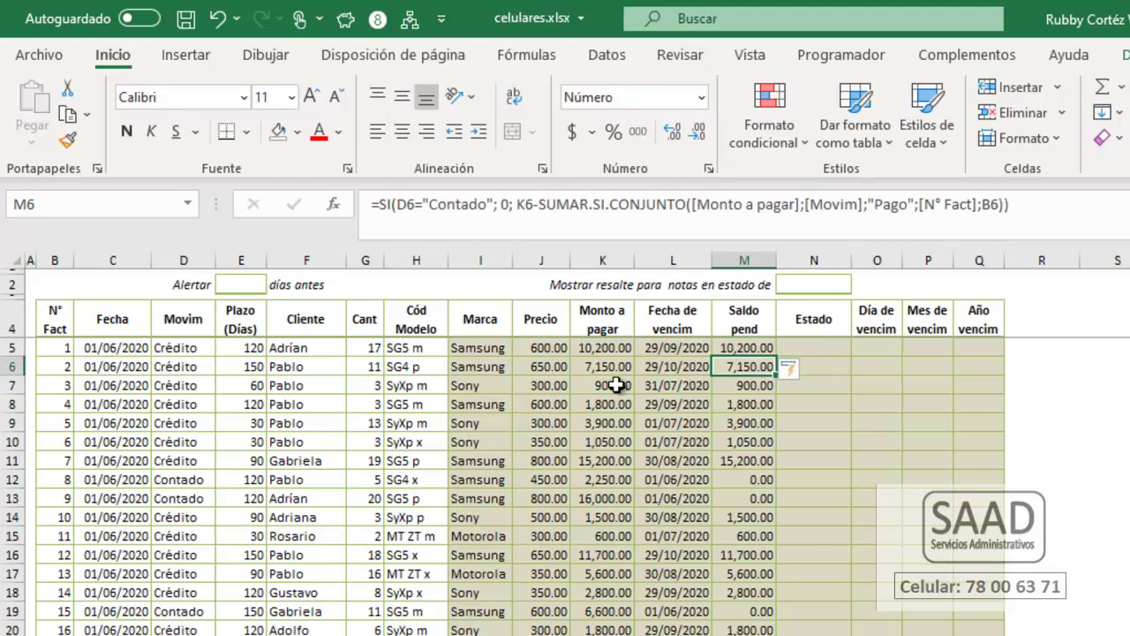
# Change the M5 condition to O(D5="Contado";D5="Pago") and recommit the Saldo pend formula.
pyautogui.click(738, 347)
pyautogui.click(398, 205)
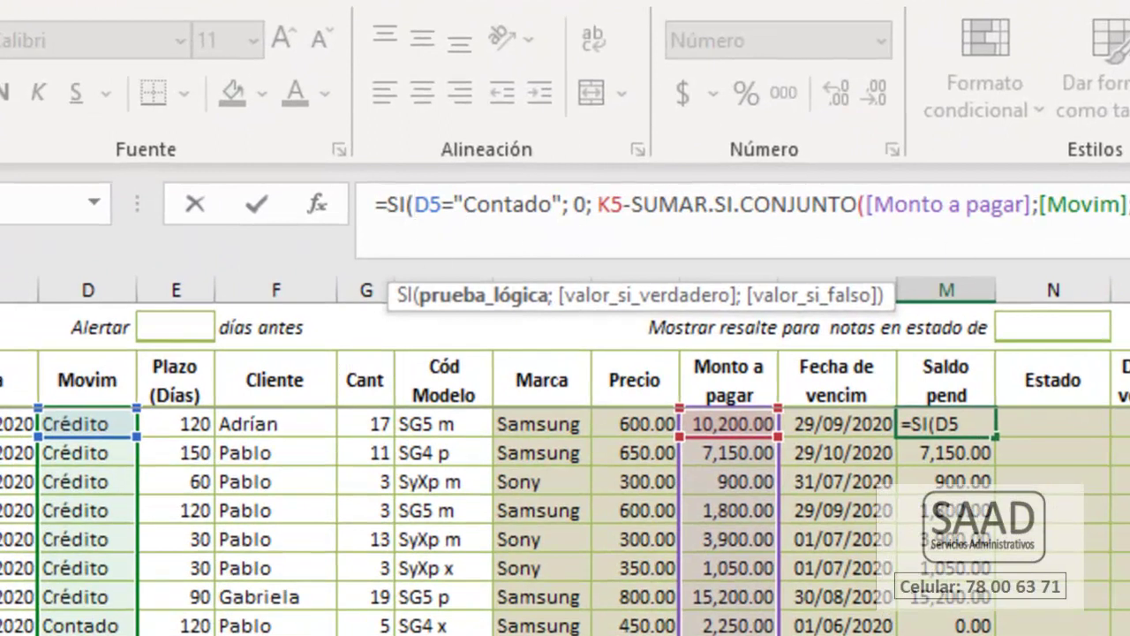
pyautogui.write('o')
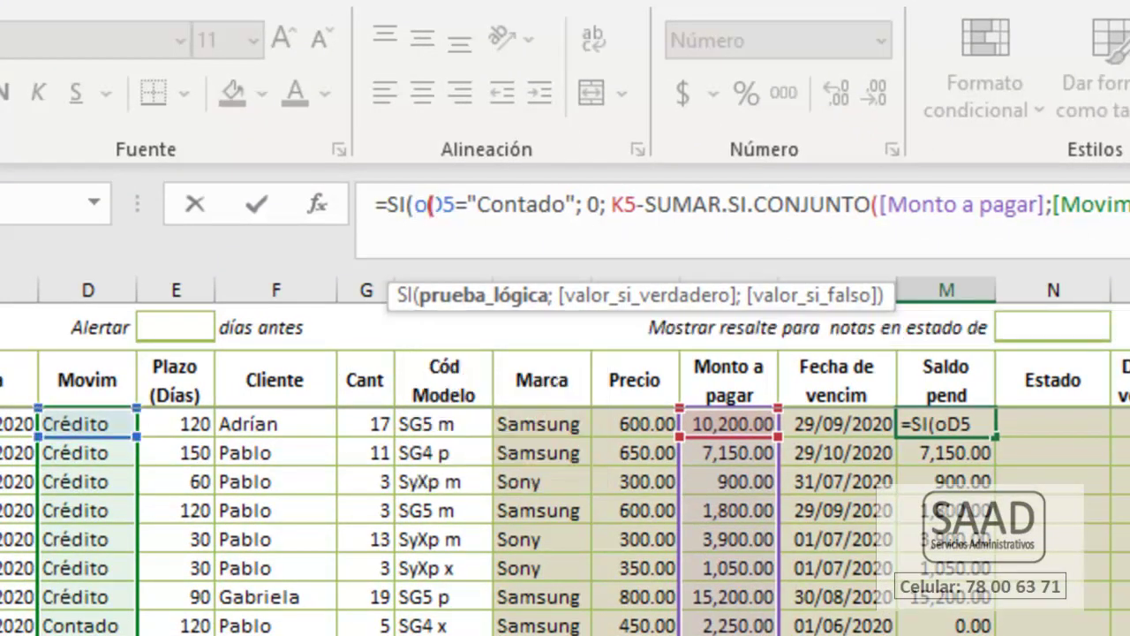
pyautogui.write('(')
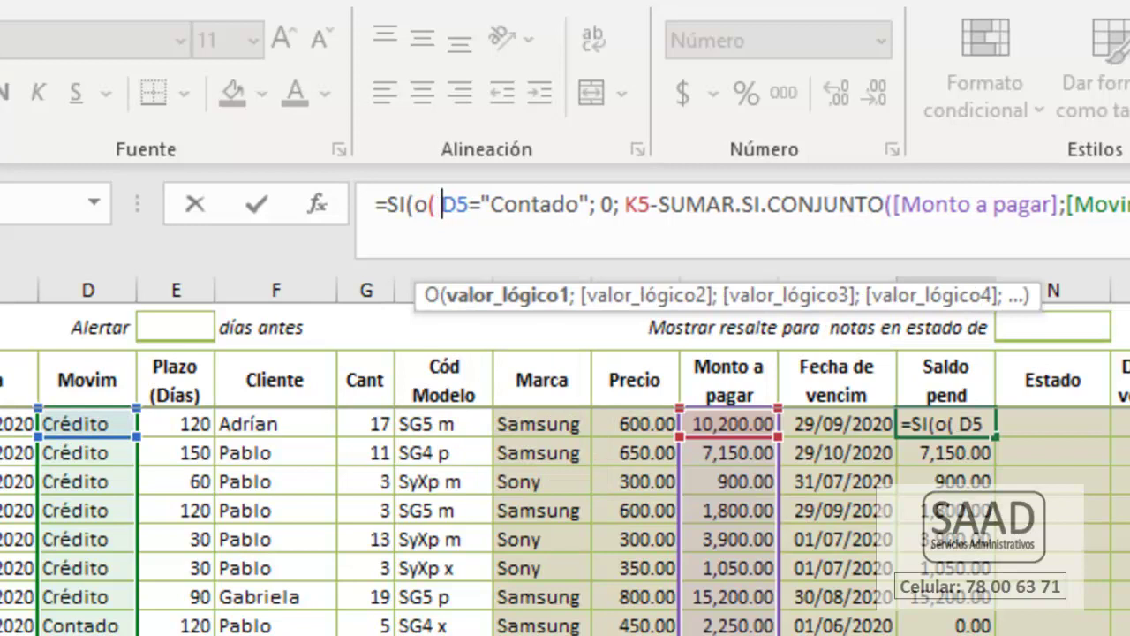
pyautogui.press('Right')
pyautogui.press('Right')
pyautogui.press('Right')
pyautogui.press('Right')
pyautogui.press('Right')
pyautogui.press('Right')
pyautogui.press('Right')
pyautogui.write('; ')
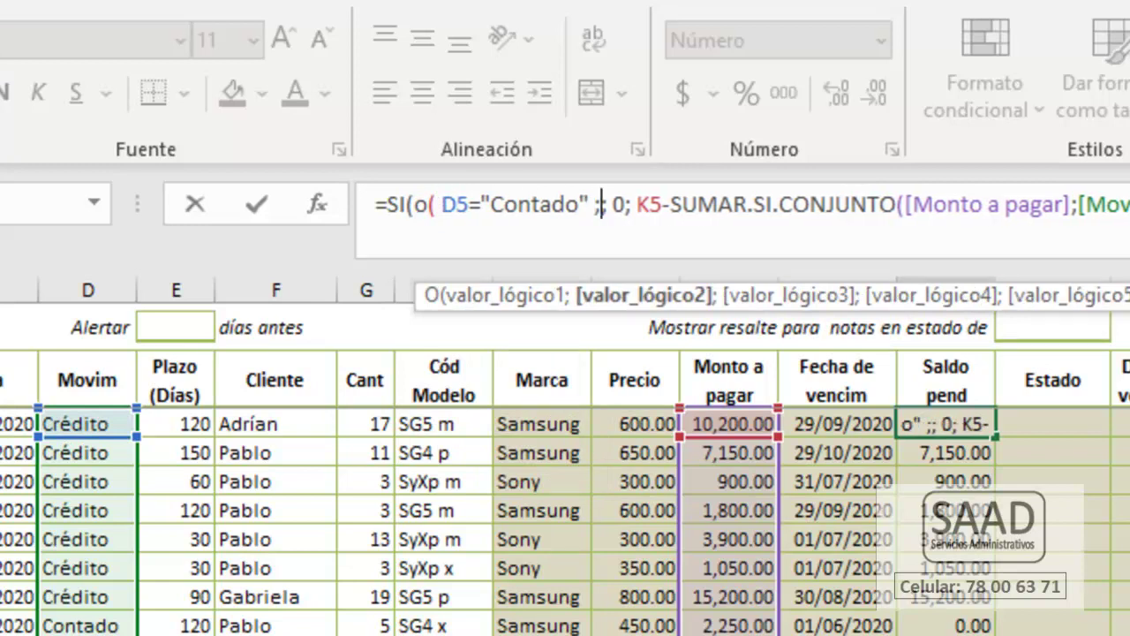
pyautogui.write('D5')
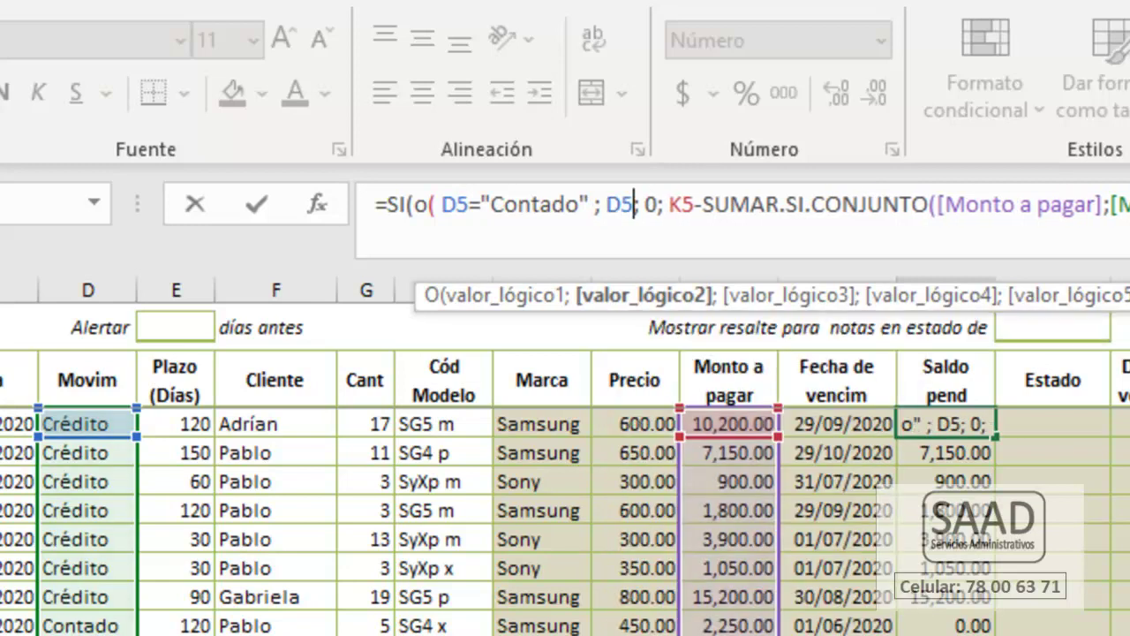
pyautogui.write('="Pago"')
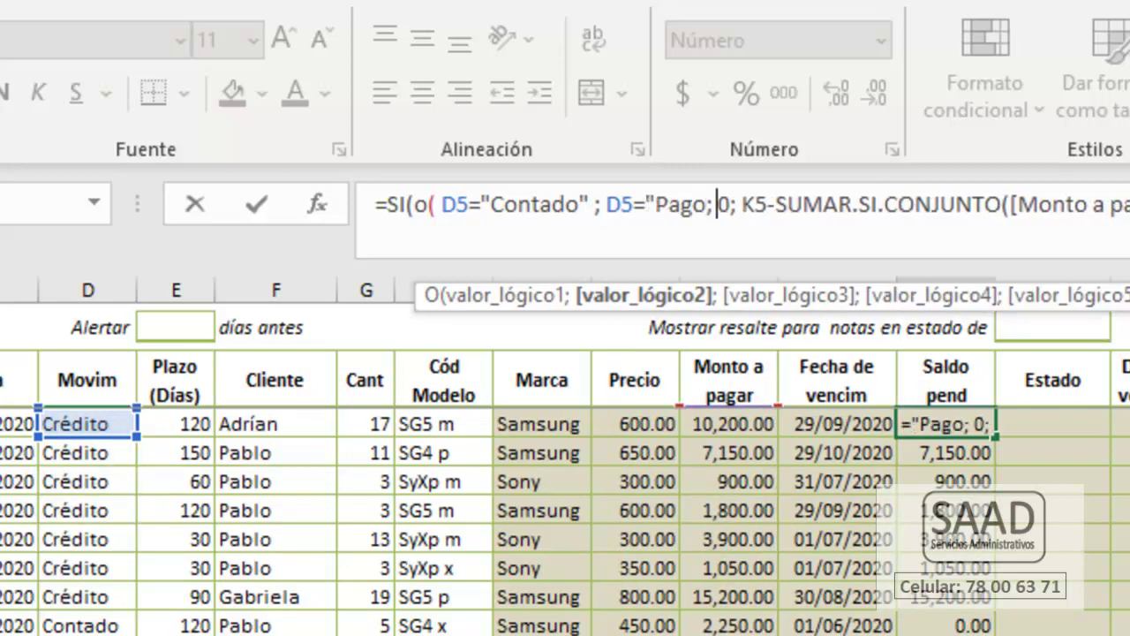
pyautogui.write(')')
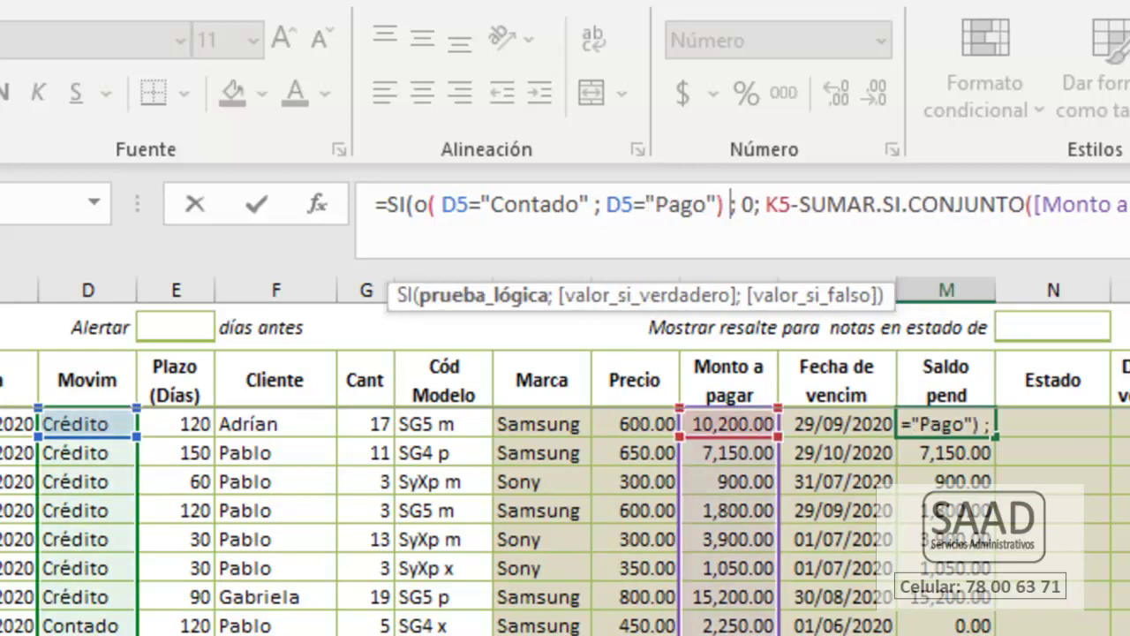
pyautogui.moveTo(415, 201); pyautogui.dragTo(720, 195)
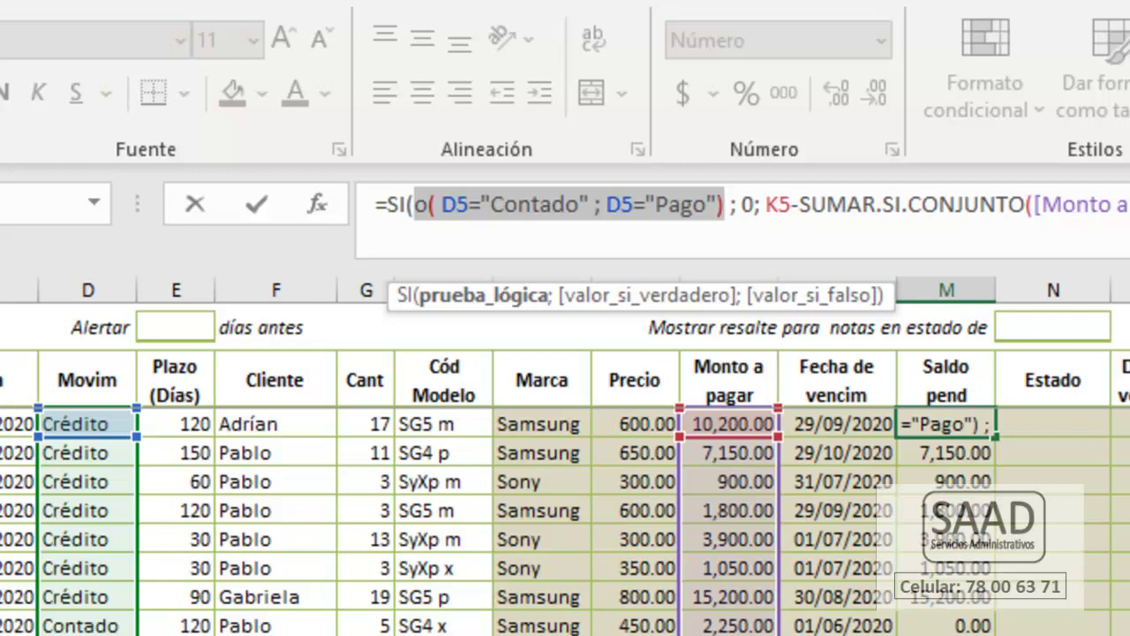
pyautogui.press('Return')
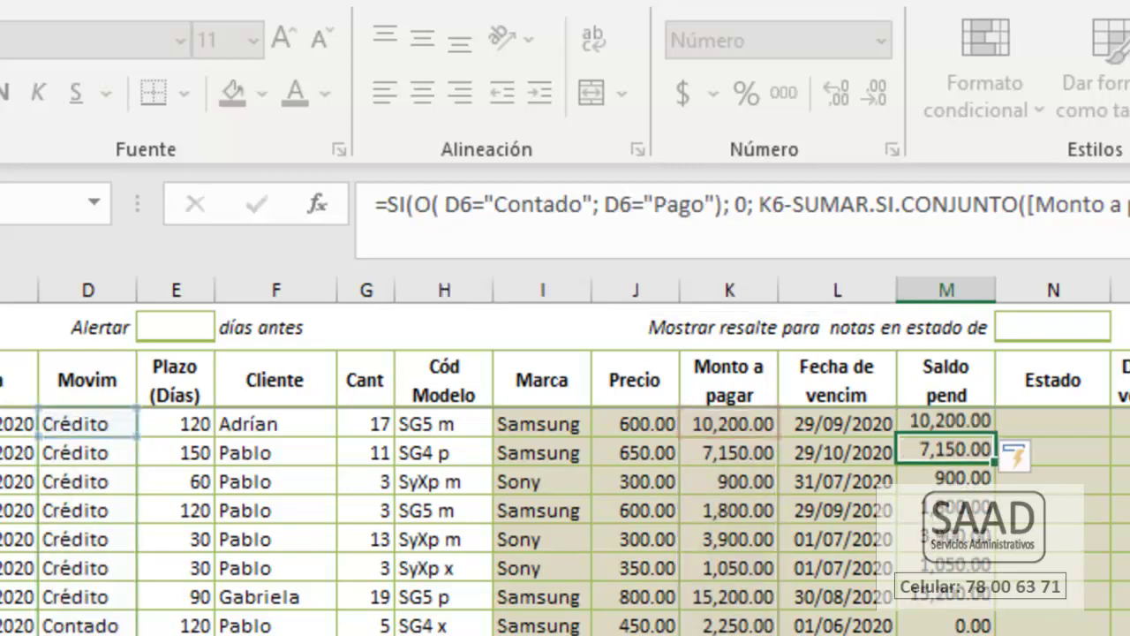
pyautogui.press('Up')
pyautogui.press('Up')
pyautogui.press('Right')
pyautogui.press('Down')
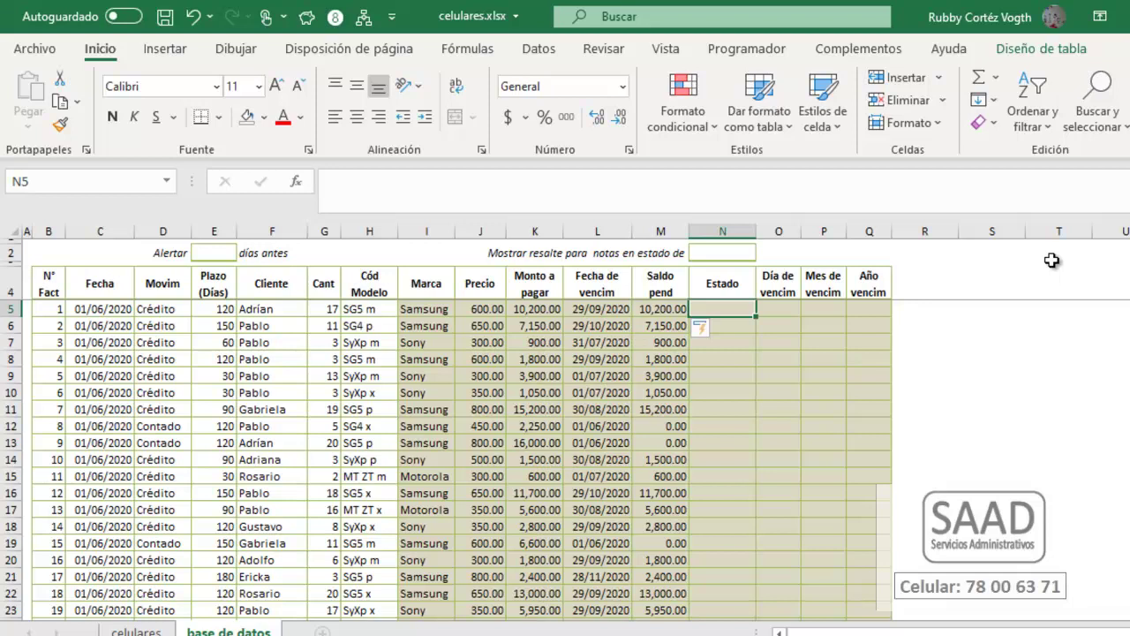
# Enter =SI(M5=0;"Pagada";SI(L5<HOY();"Vencida";"Vigente")) in N5 to fill the Estado column.
pyautogui.write('=si(')
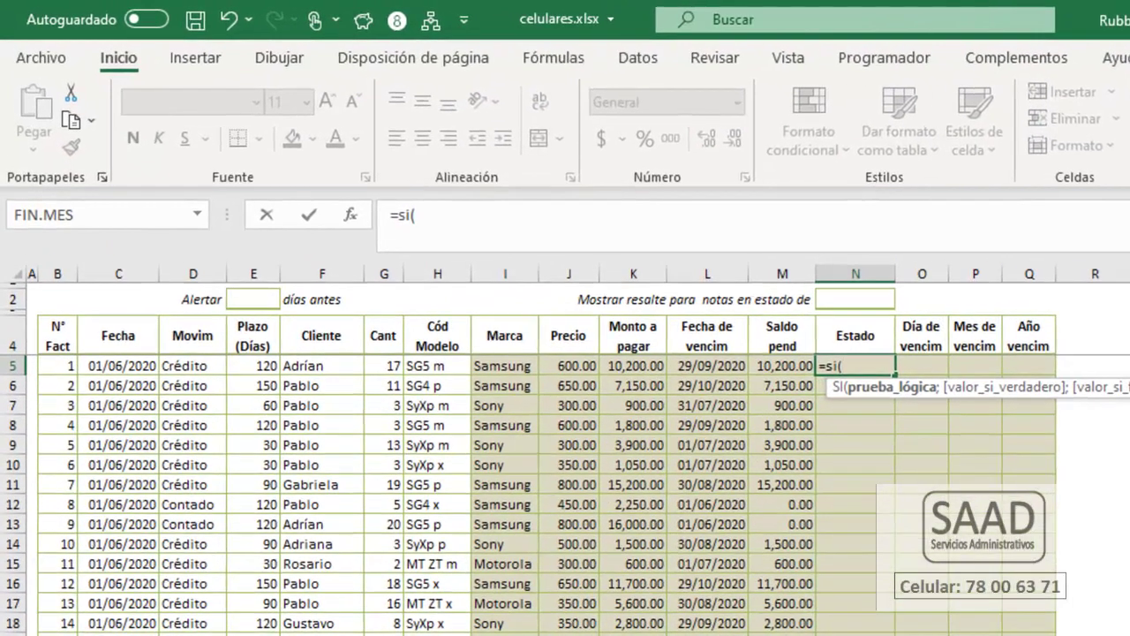
pyautogui.write('M5=0;"Pagada"')
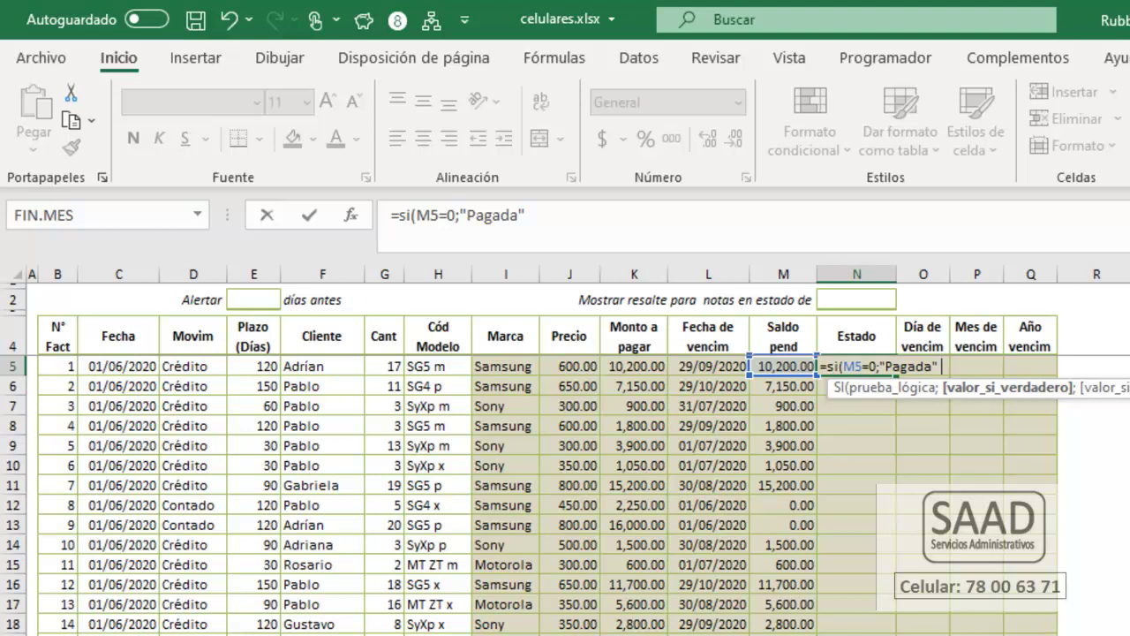
pyautogui.write(' ;')
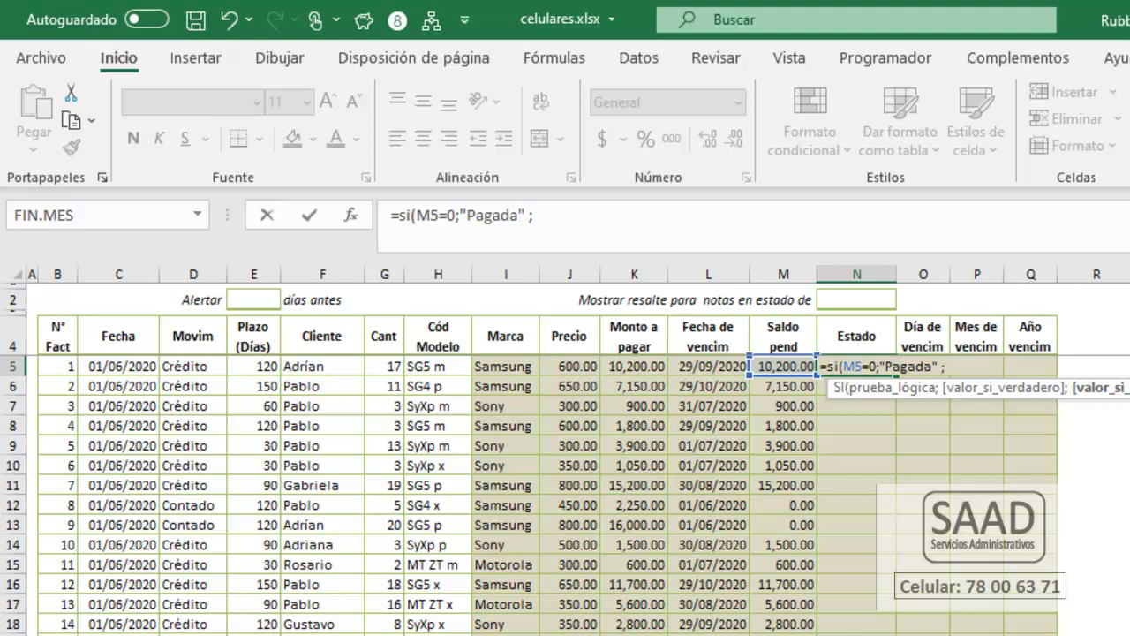
pyautogui.write('so')
pyautogui.press('BackSpace')
pyautogui.write('i(')
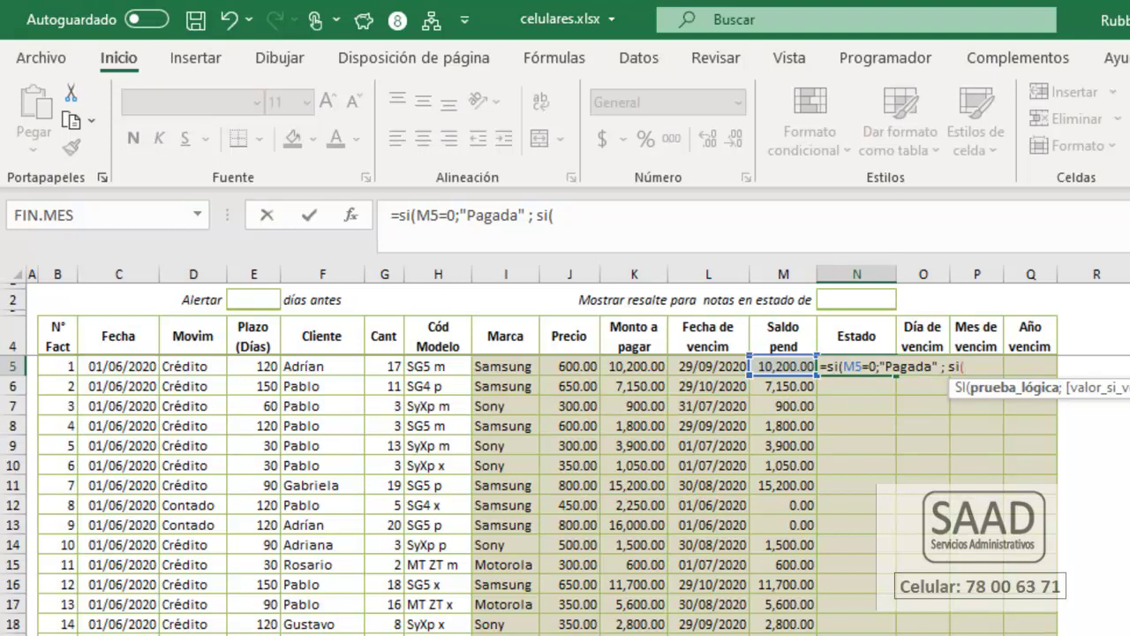
pyautogui.write('L5<hoy()')
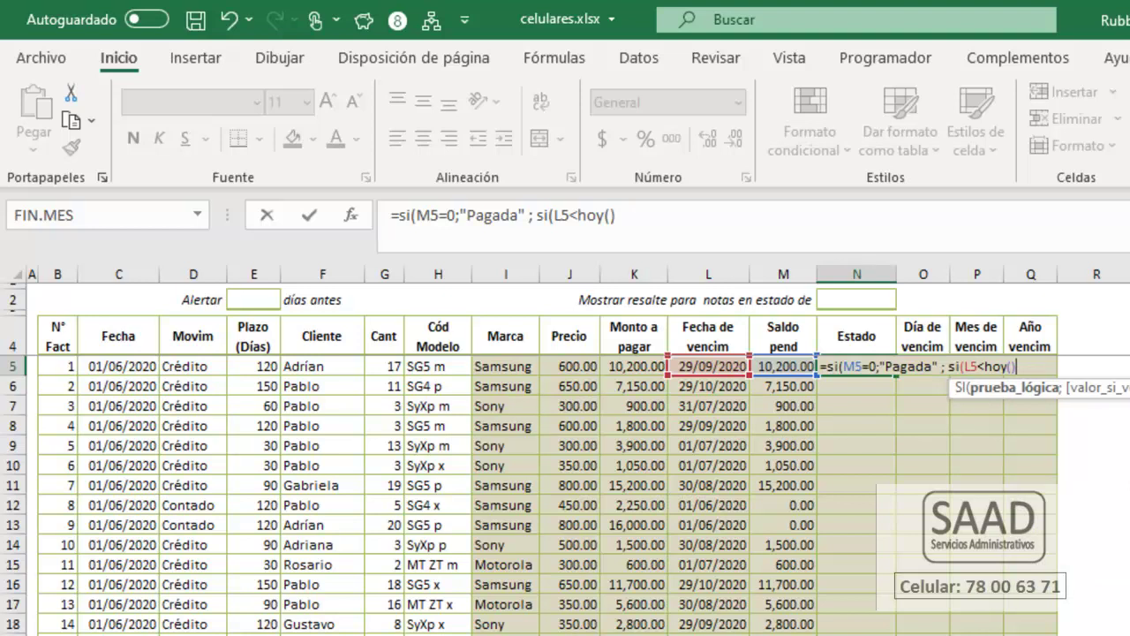
pyautogui.press('BackSpace')
pyautogui.press('BackSpace')
pyautogui.press('BackSpace')
pyautogui.press('BackSpace')
pyautogui.press('BackSpace')
pyautogui.write('23/08/2020')
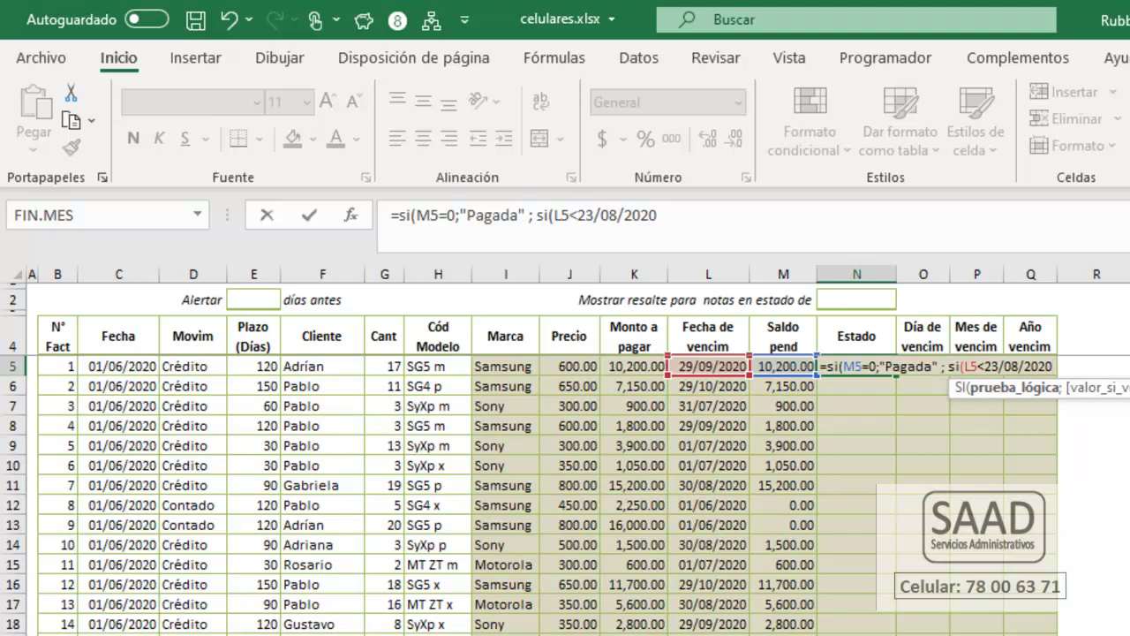
pyautogui.press('BackSpace')
pyautogui.press('BackSpace')
pyautogui.press('BackSpace')
pyautogui.press('BackSpace')
pyautogui.press('BackSpace')
pyautogui.press('BackSpace')
pyautogui.press('BackSpace')
pyautogui.press('BackSpace')
pyautogui.press('BackSpace')
pyautogui.write('hoy')
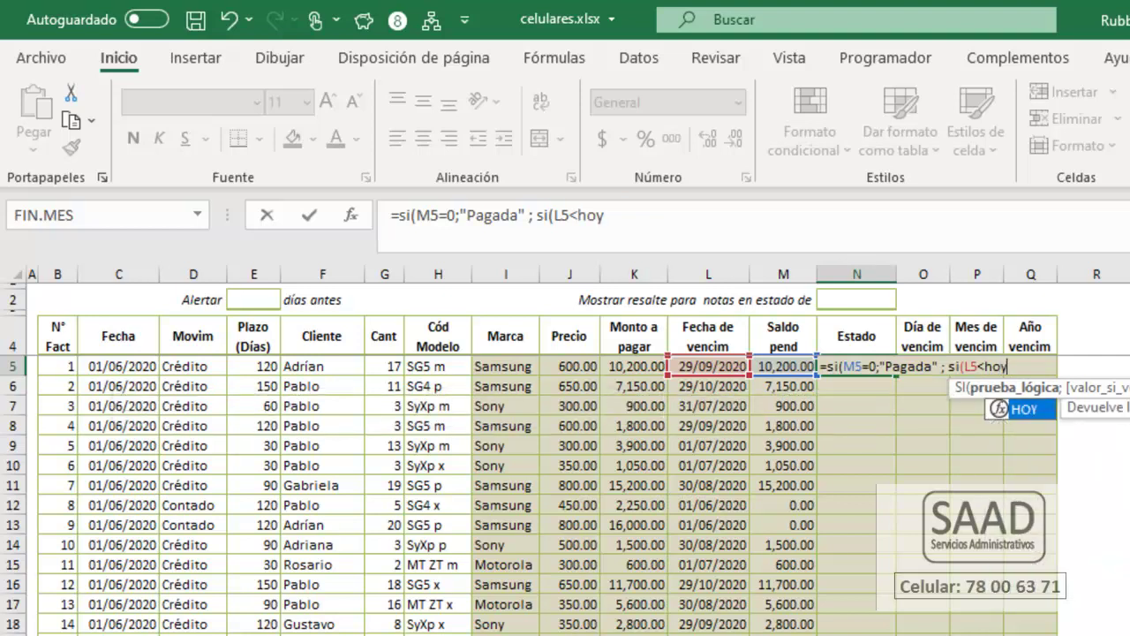
pyautogui.write('()')
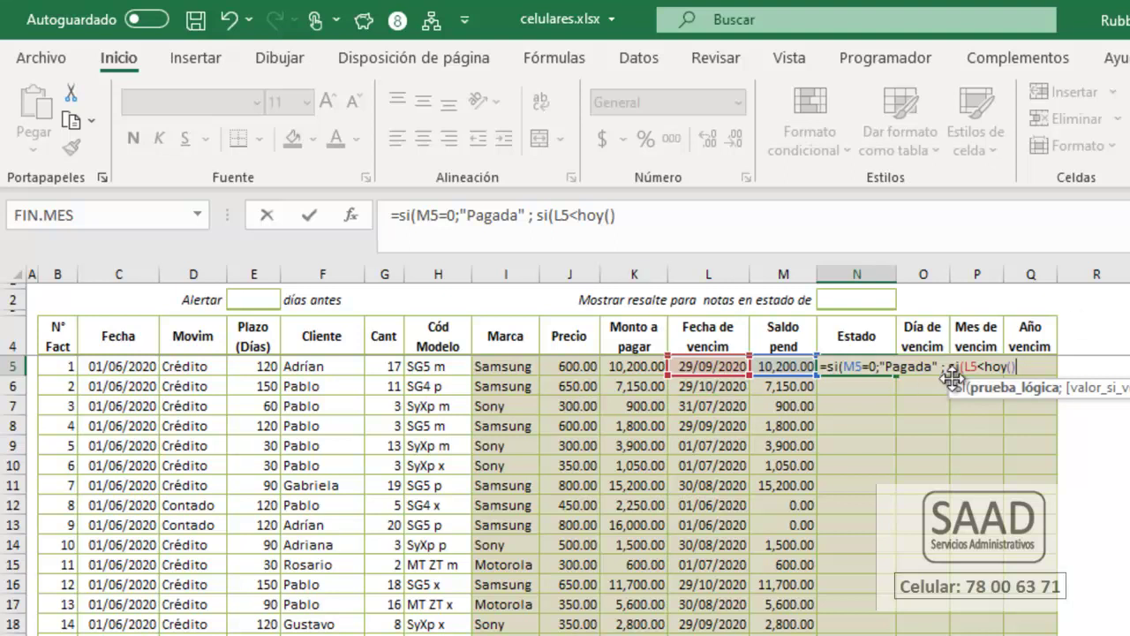
pyautogui.write(';"Vencida"')
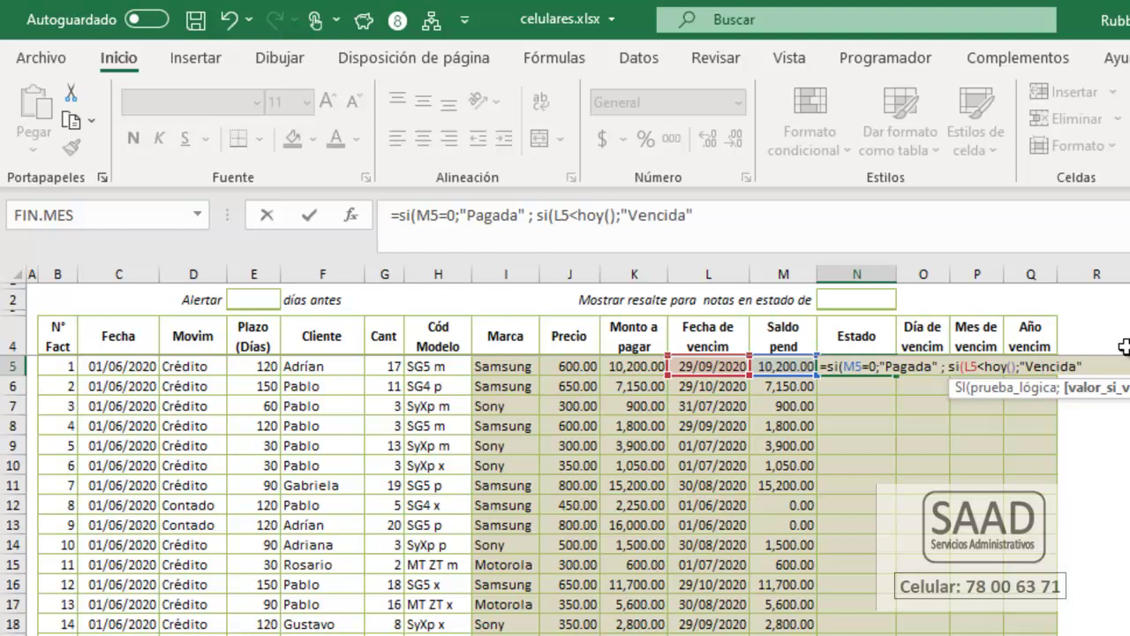
pyautogui.write(';"Vigente"')
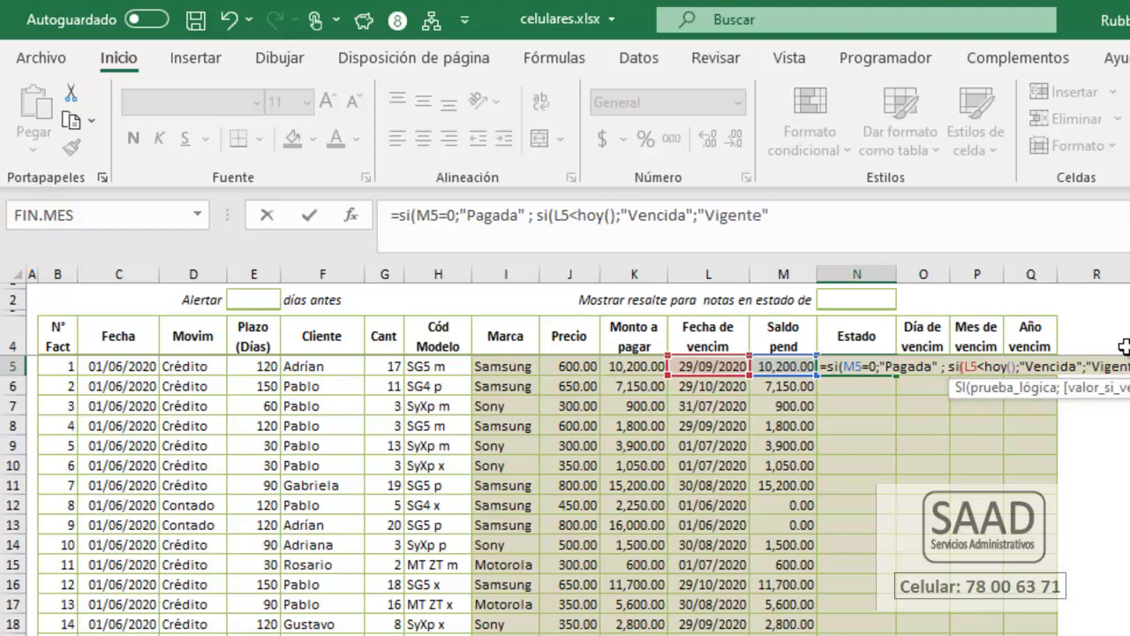
pyautogui.write(')')
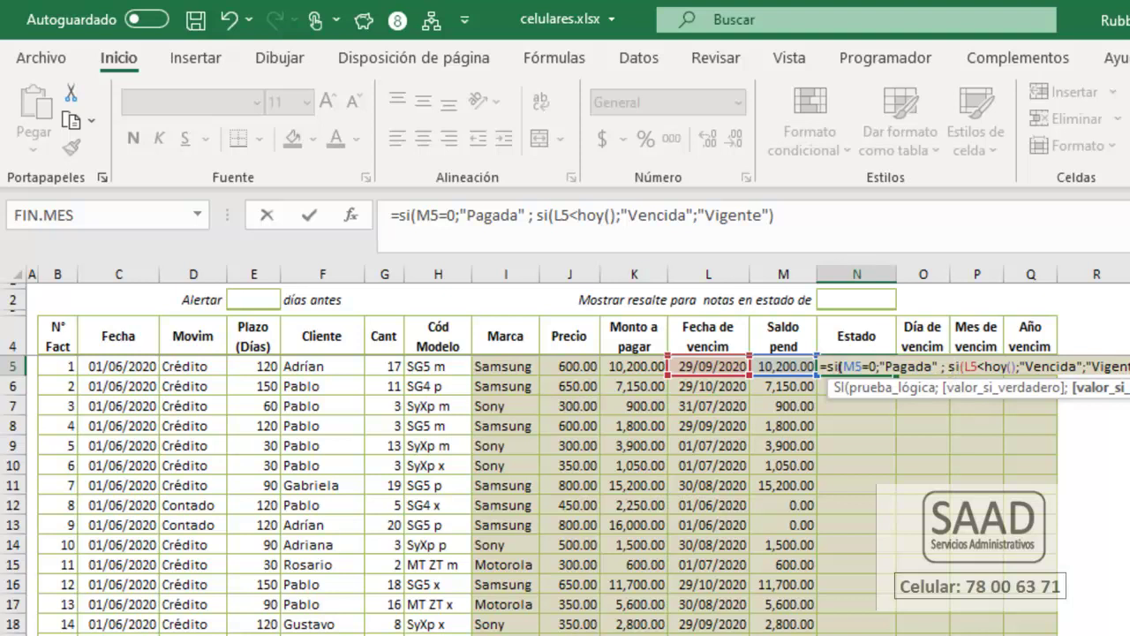
pyautogui.press('Return')
pyautogui.click(857, 335)
pyautogui.press('Down')
pyautogui.press('Down')
pyautogui.press('Down')
pyautogui.press('Down')
pyautogui.press('Down')
pyautogui.press('Down')
pyautogui.press('Down')
pyautogui.press('Down')
pyautogui.press('Left')
# Review the Contado rows' zero balances and Pagada status, and the due-date formulas in column L.
pyautogui.hotkey('shift', 'Down')
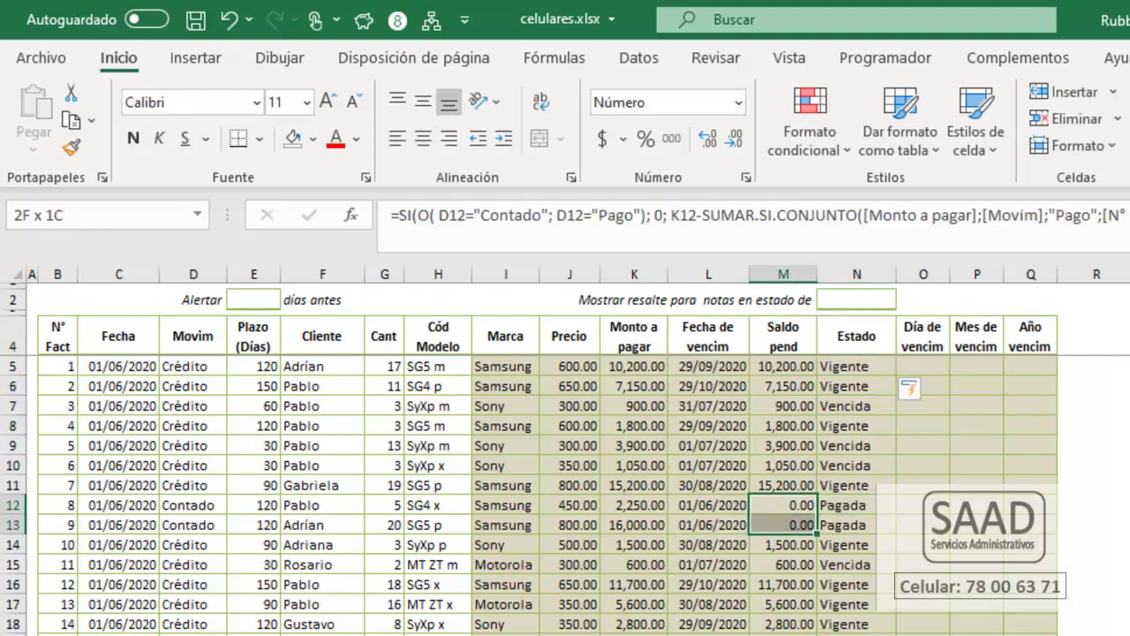
pyautogui.hotkey('shift', 'Right')
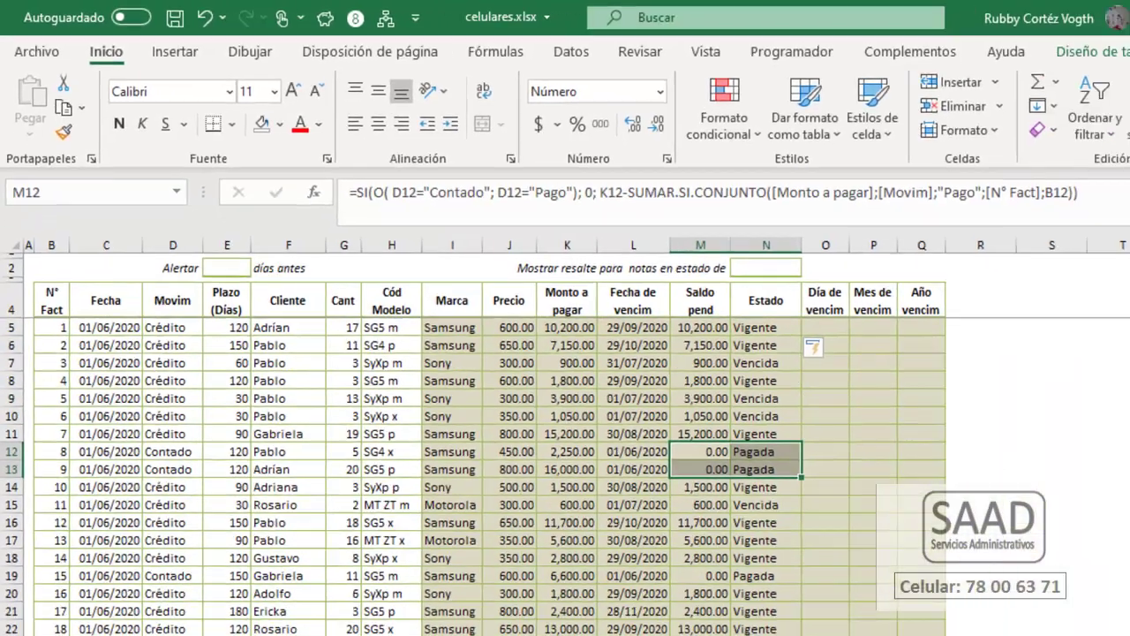
pyautogui.press('Up')
pyautogui.press('Up')
pyautogui.press('Up')
pyautogui.press('Right')
pyautogui.press('Right')
pyautogui.press('Up')
pyautogui.press('Up')
pyautogui.press('Up')
pyautogui.press('Left')
pyautogui.press('Up')
pyautogui.press('Left')
pyautogui.press('Left')
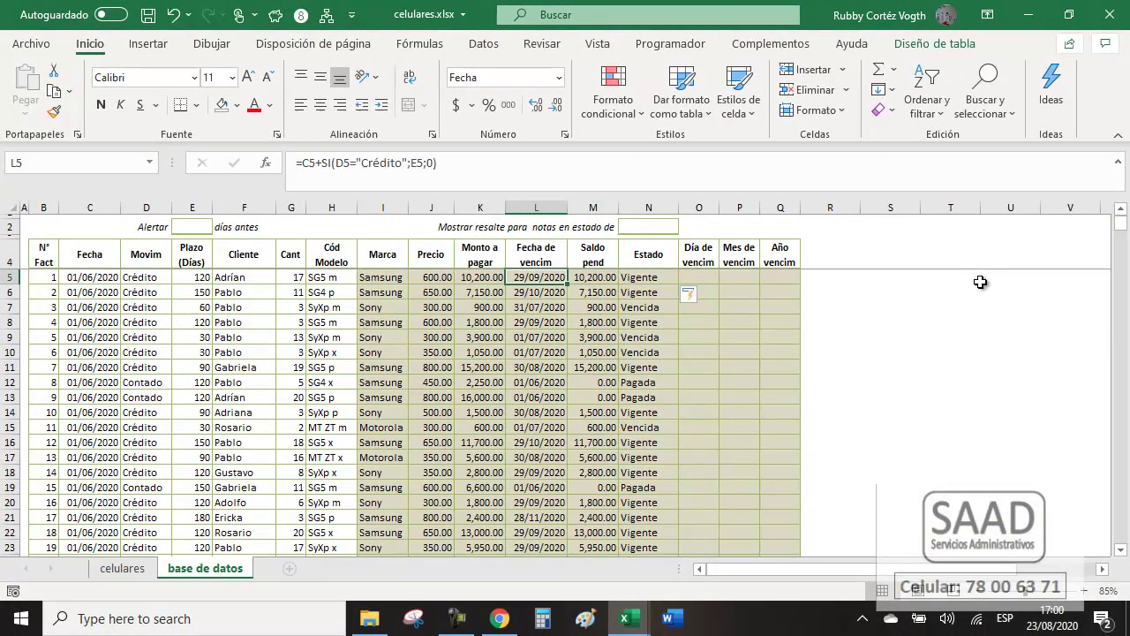
pyautogui.press('Down')
pyautogui.press('Down')
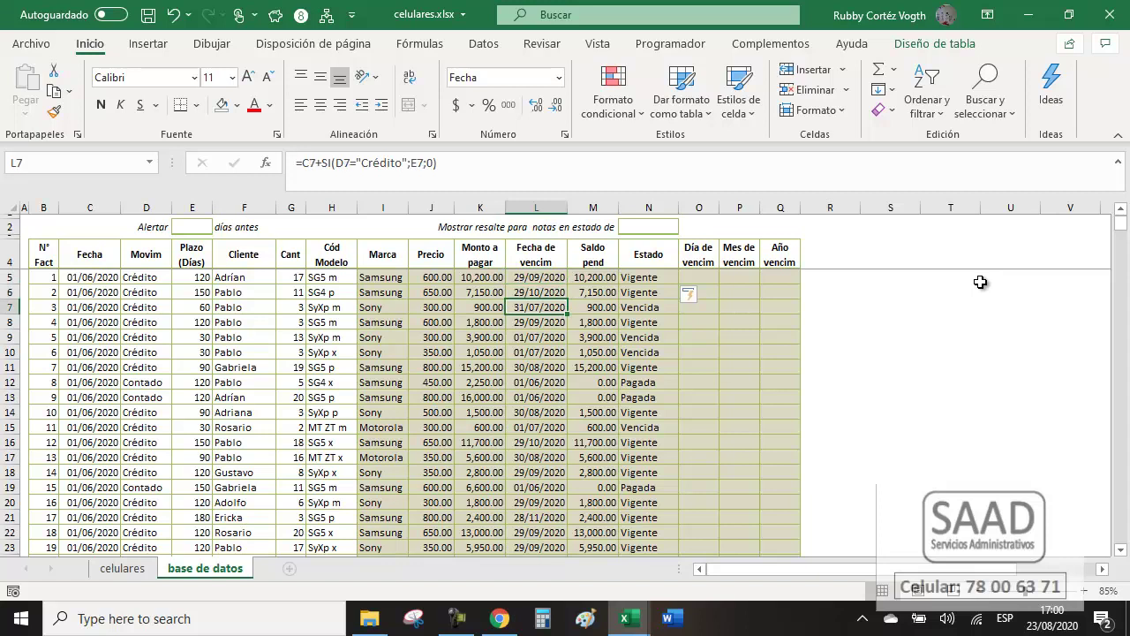
pyautogui.press('Right')
pyautogui.press('Right')
pyautogui.press('Right')
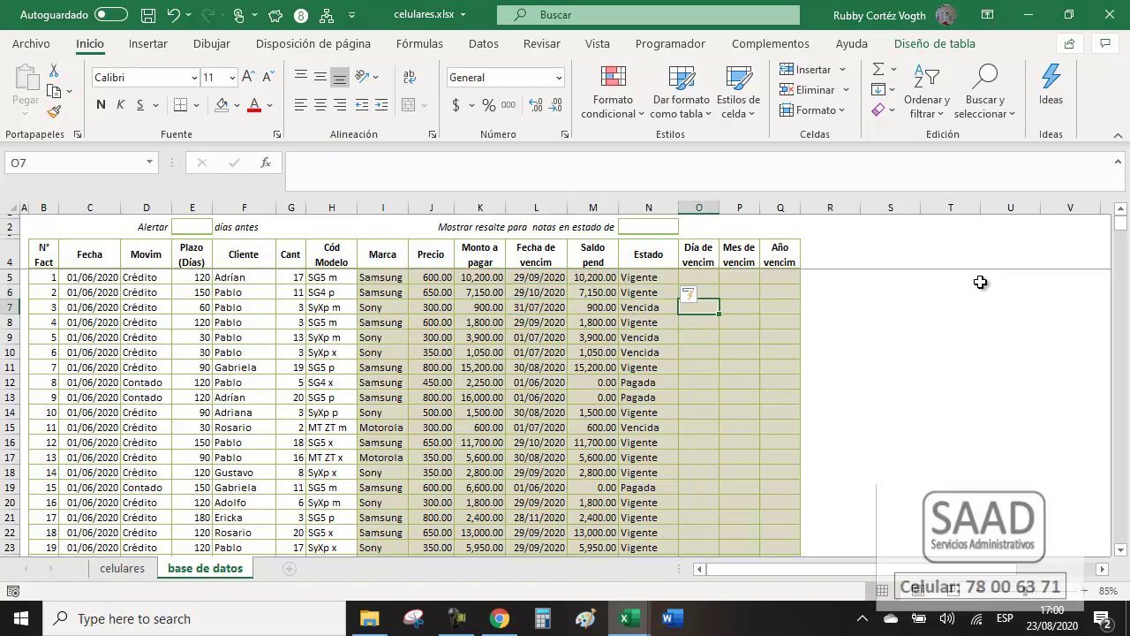
pyautogui.press('Up')
pyautogui.press('Up')
pyautogui.press('Up')
pyautogui.press('Down')
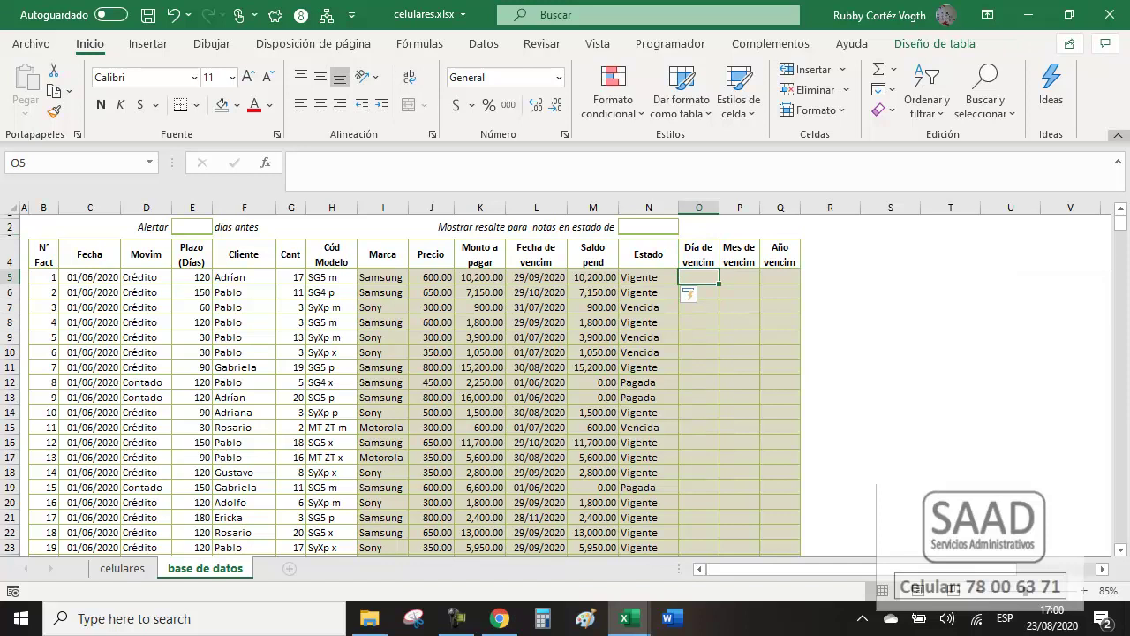
# Enter =DIA(L5) in O5 so Día de vencim fills down the column.
pyautogui.write('=di')
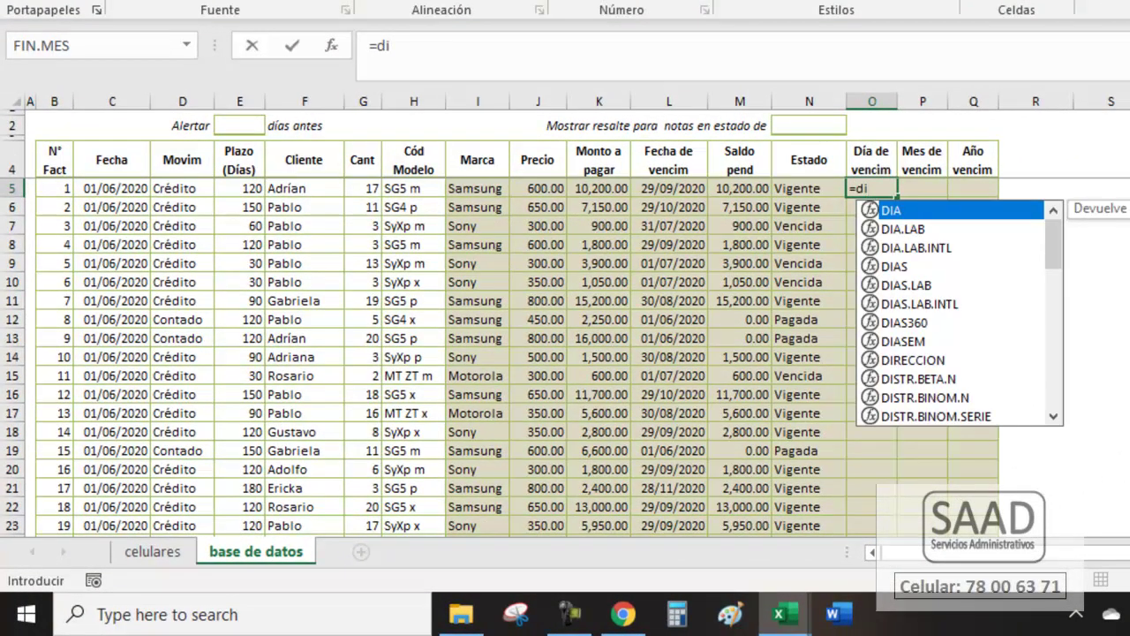
pyautogui.press('Tab')
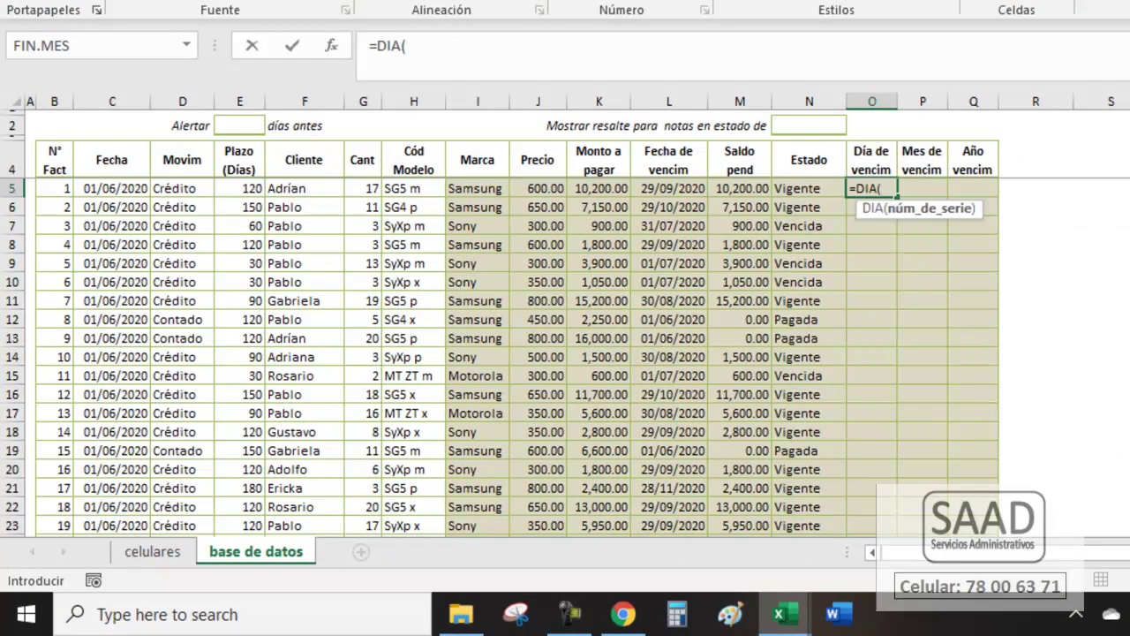
pyautogui.write('L5')
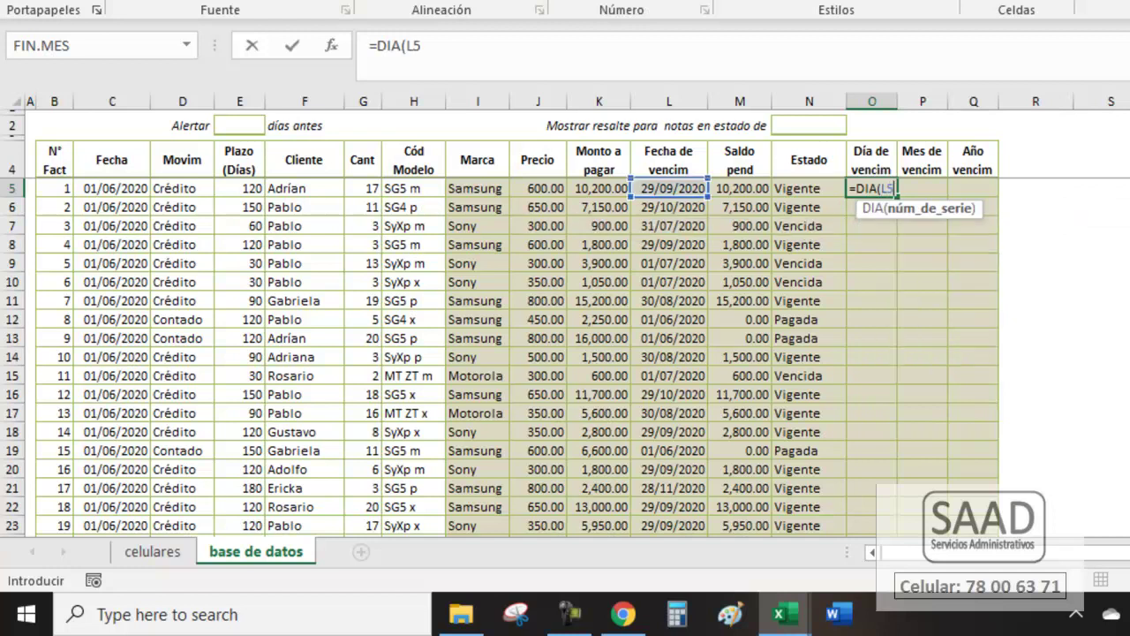
pyautogui.write(')')
pyautogui.press('Return')
pyautogui.press('Up')
pyautogui.press('Up')
pyautogui.press('Down')
pyautogui.press('Right')
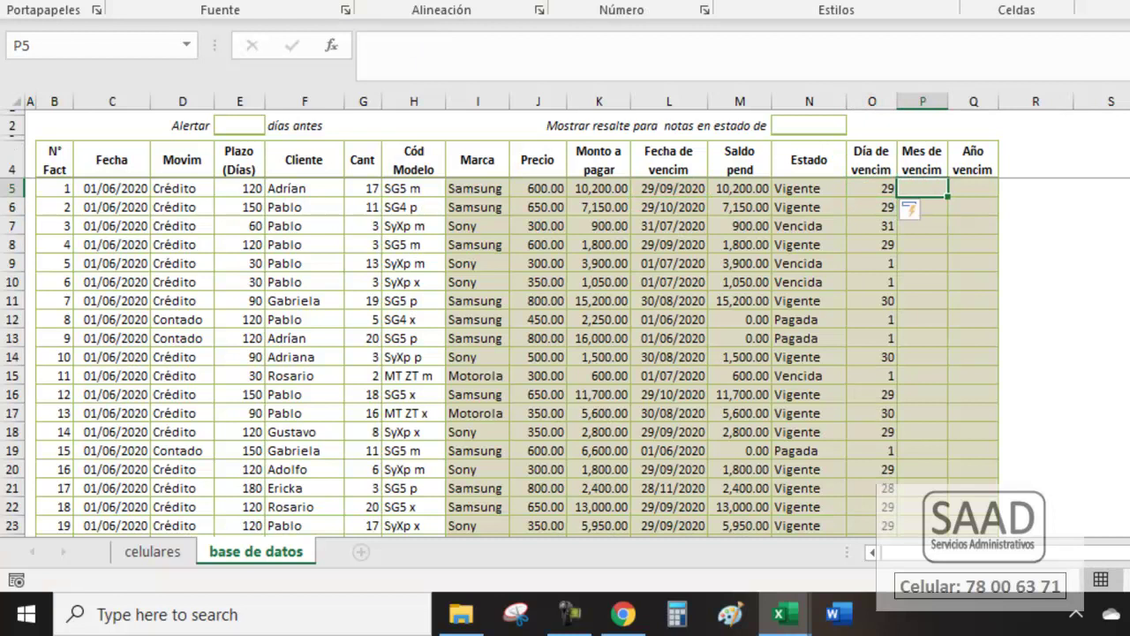
# Enter =TEXTO(L5;"mmm") in P5 so Mes de vencim shows each due date's short month name.
pyautogui.write('=tex')
pyautogui.press('Tab')
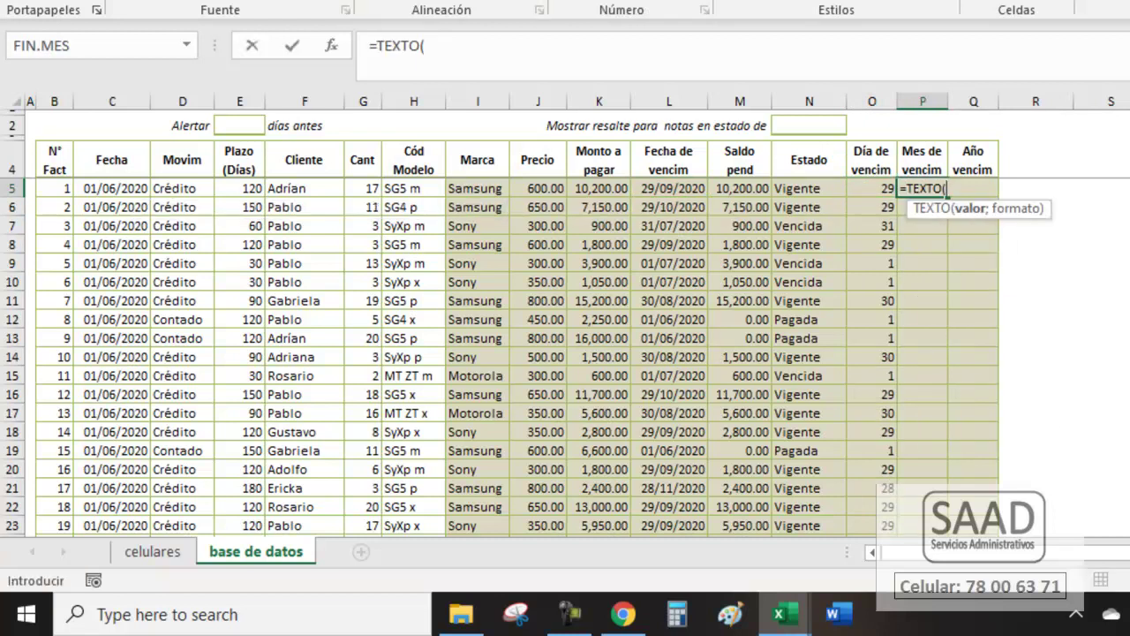
pyautogui.write('L')
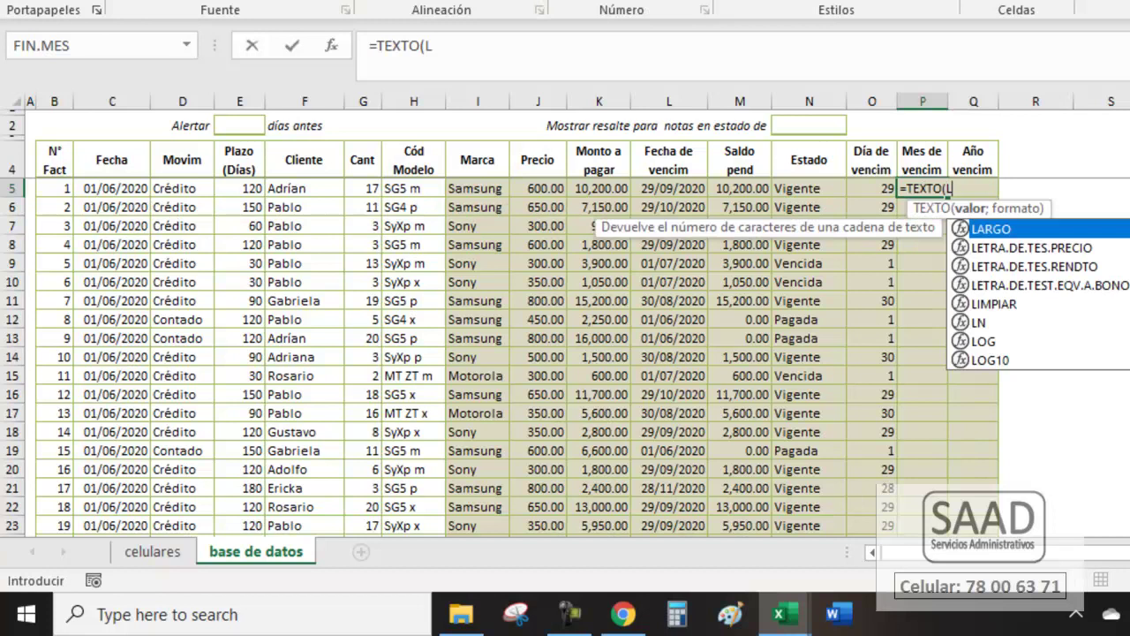
pyautogui.write('5')
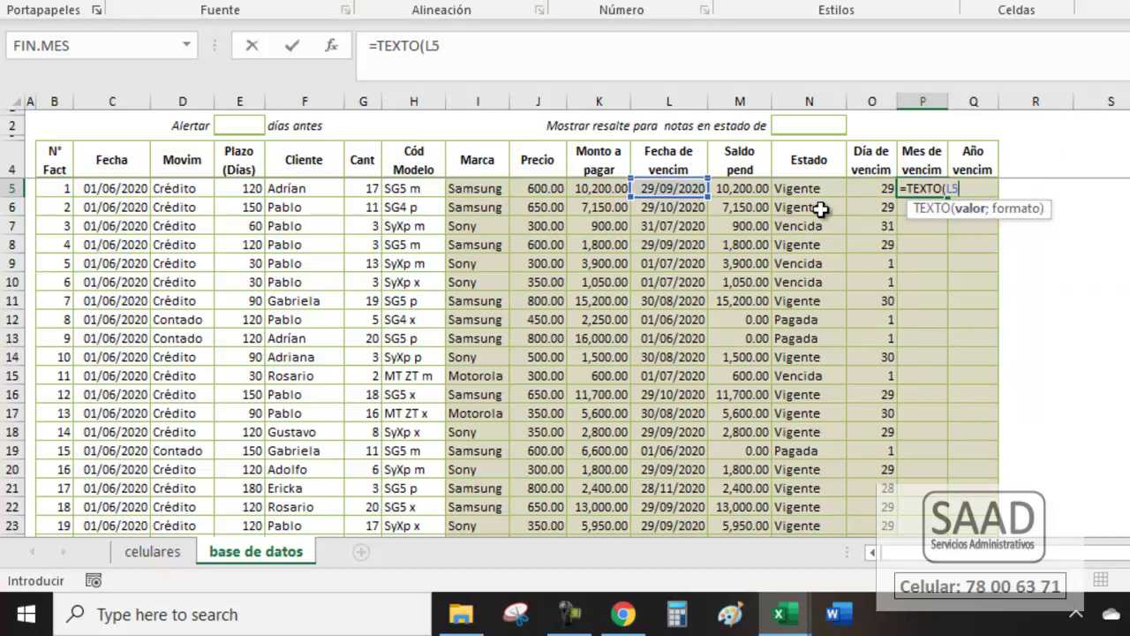
pyautogui.write(';"')
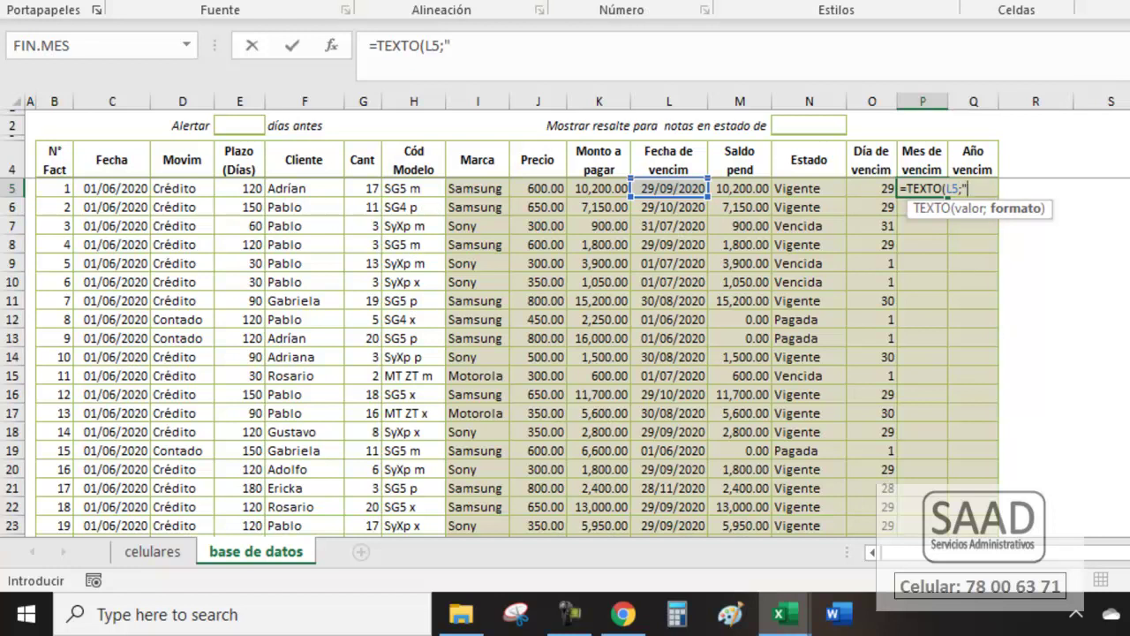
pyautogui.write('mmm"')
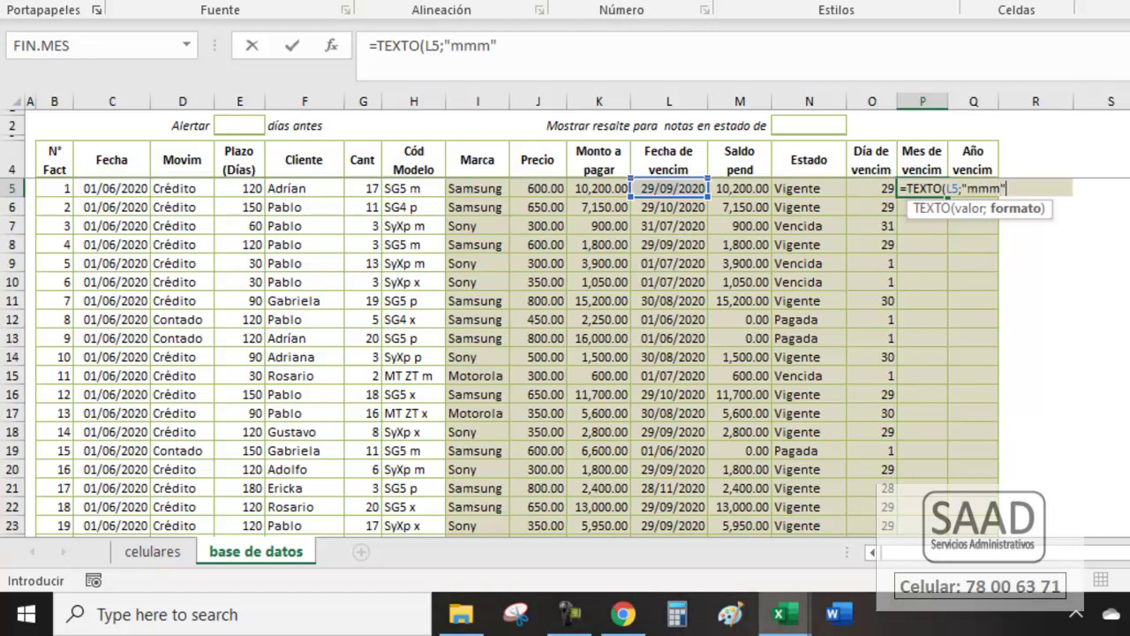
pyautogui.write(')')
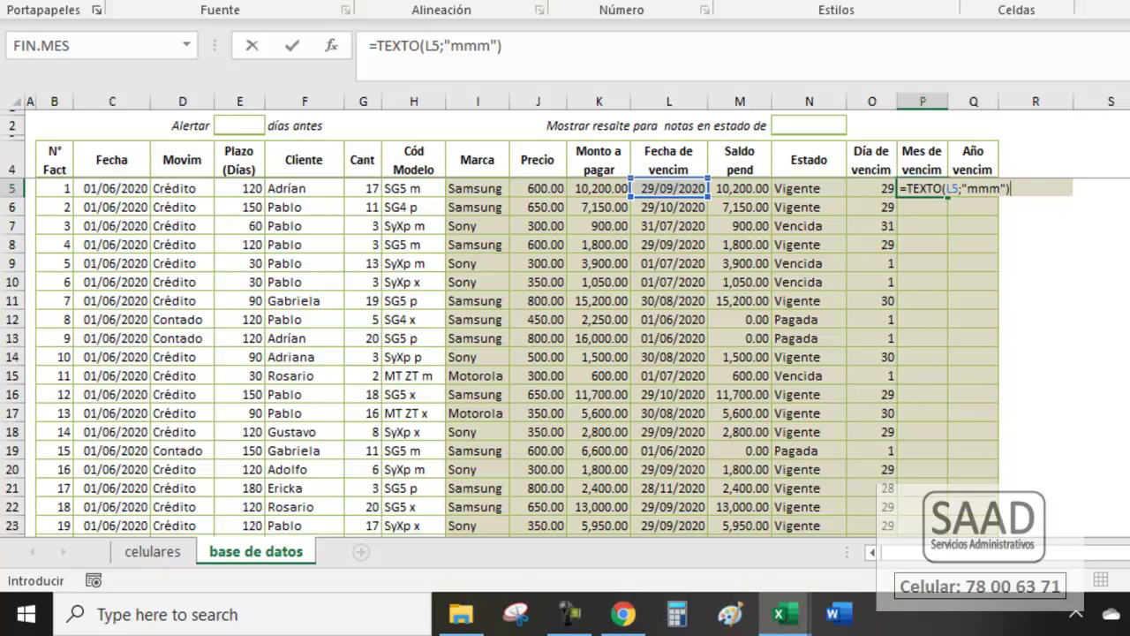
pyautogui.press('Return')
pyautogui.press('Up')
pyautogui.press('Down')
pyautogui.click(921, 188)
# Enter =AÑO(L5) in Q5 so Año vencim fills with each due date's year, 2020.
pyautogui.click(922, 160)
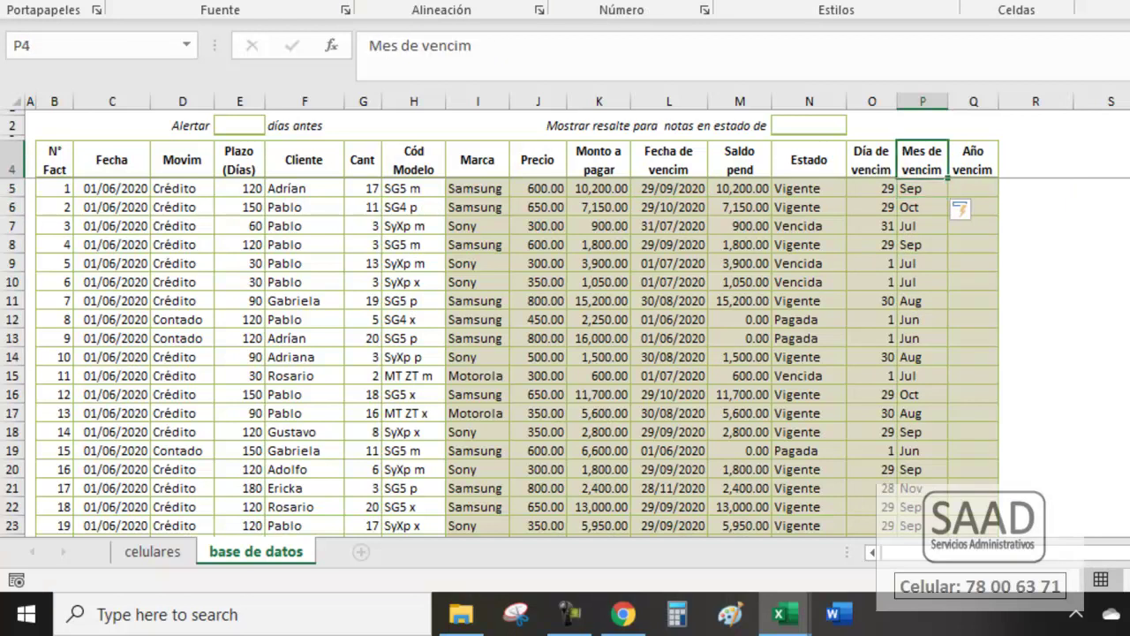
pyautogui.click(973, 188)
pyautogui.write('=al')
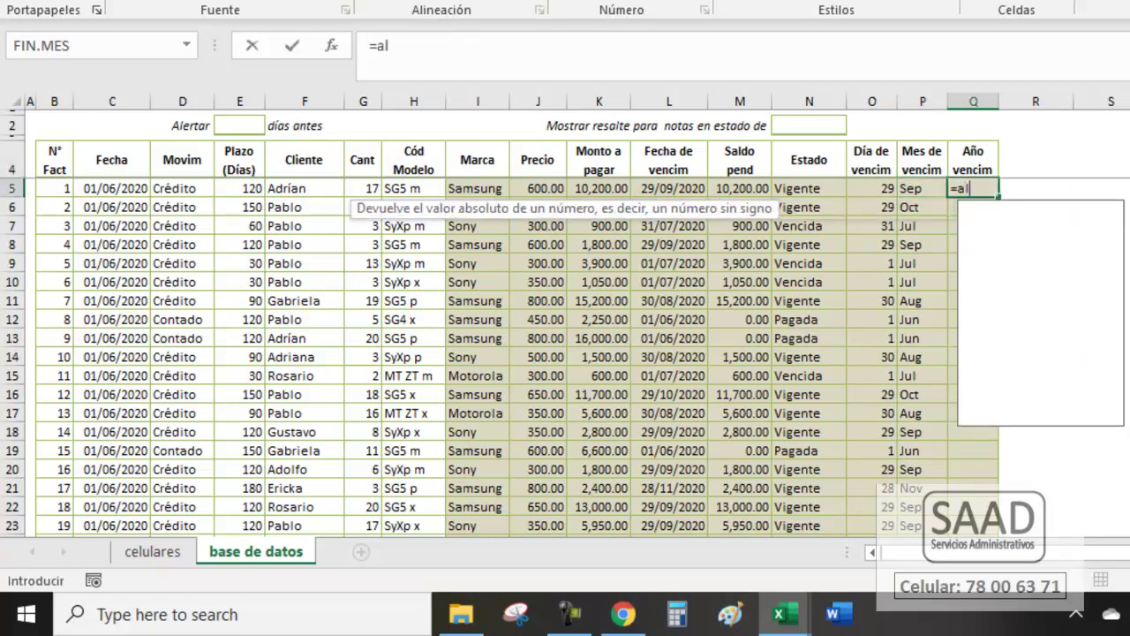
pyautogui.press('BackSpace')
pyautogui.write('ñ')
pyautogui.press('Tab')
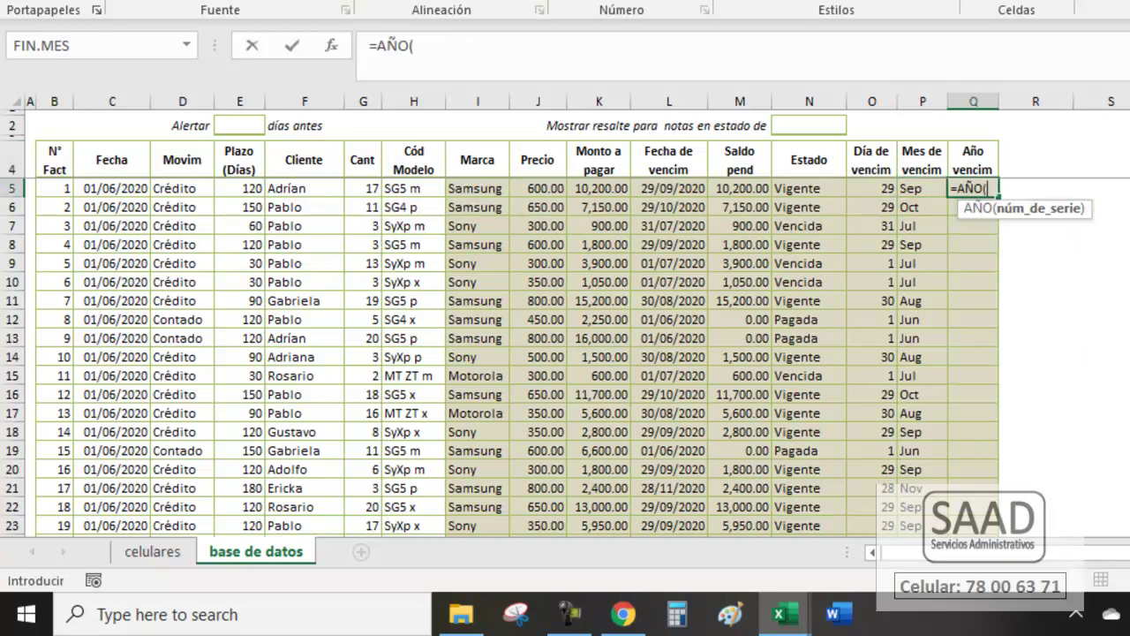
pyautogui.write('L5')
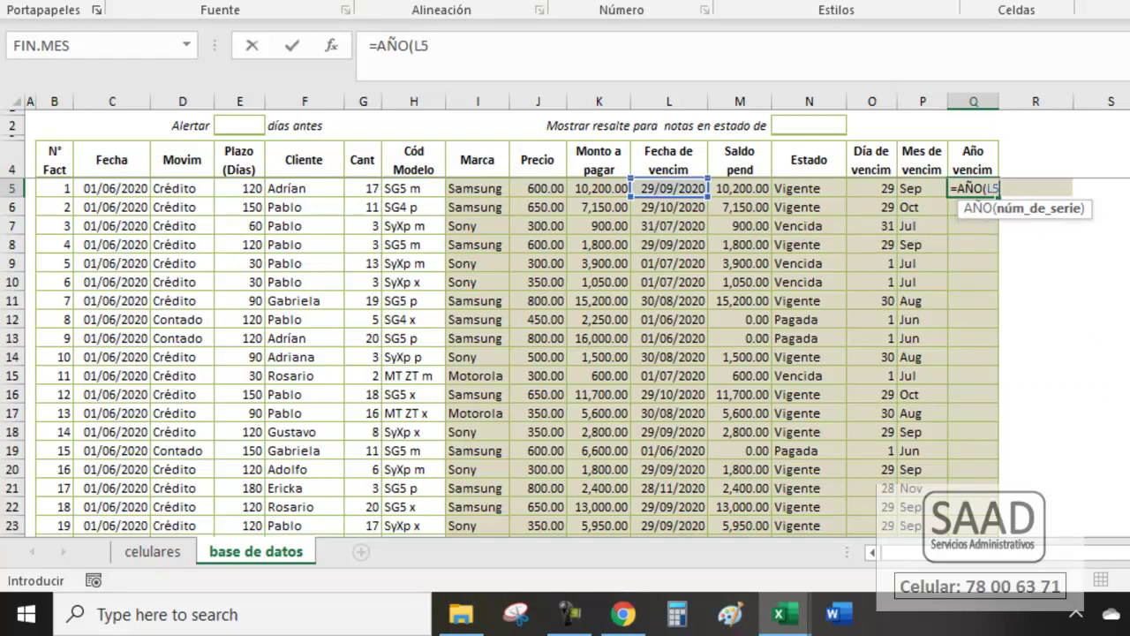
pyautogui.write(')')
pyautogui.press('Return')
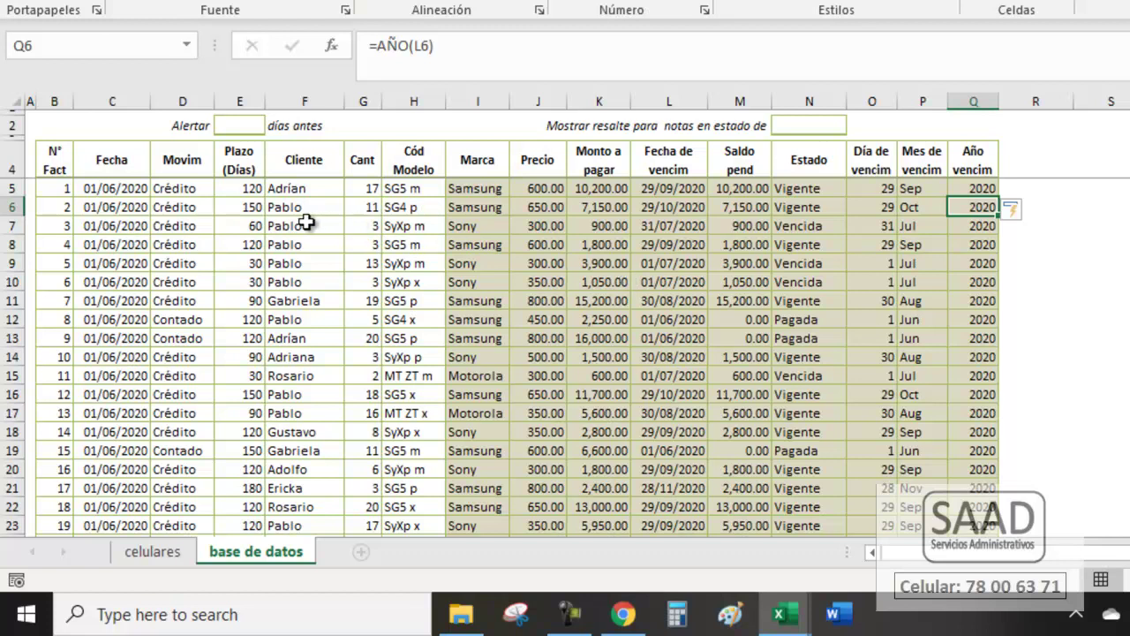
pyautogui.click(302, 225)
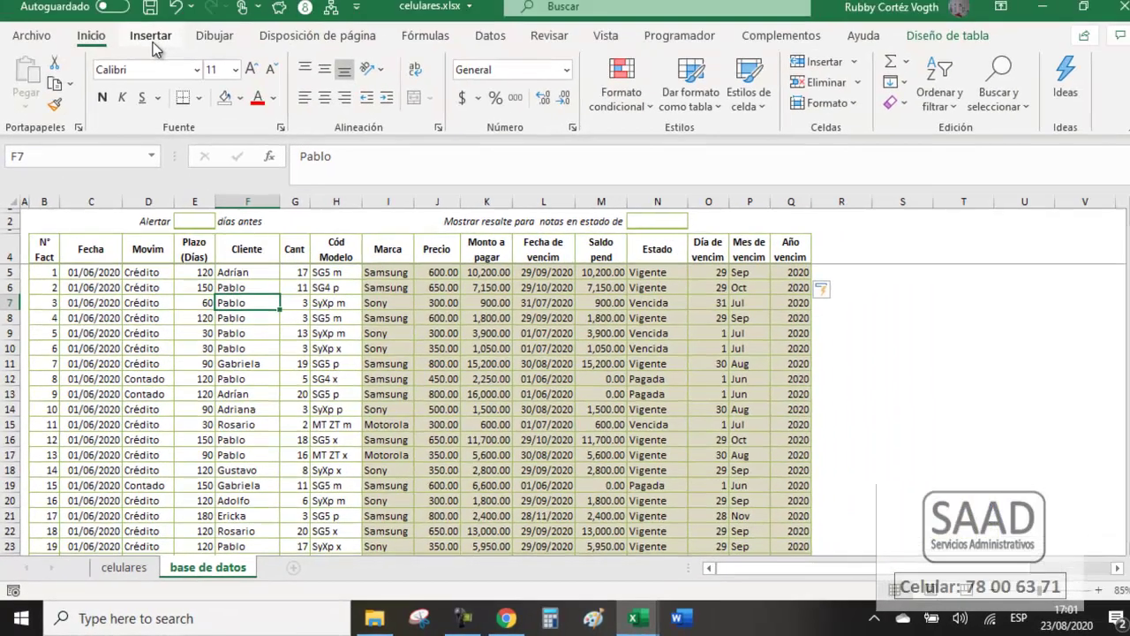
# Insert a pivot table from TablaDatos on a new worksheet, Hoja1.
pyautogui.click(152, 41)
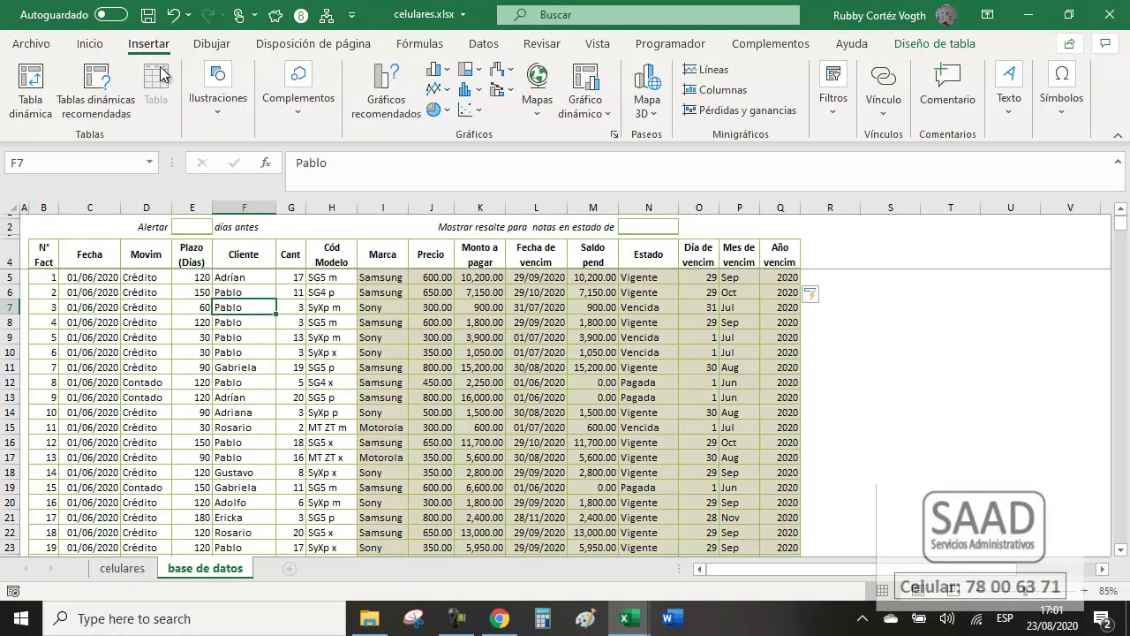
pyautogui.click(29, 84)
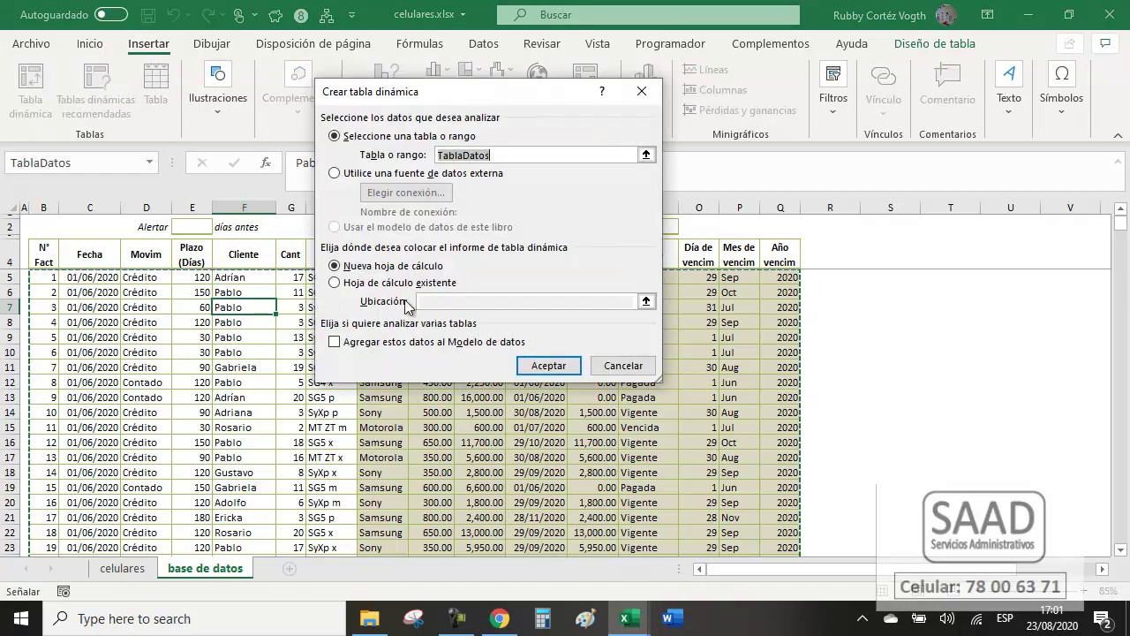
pyautogui.click(545, 370)
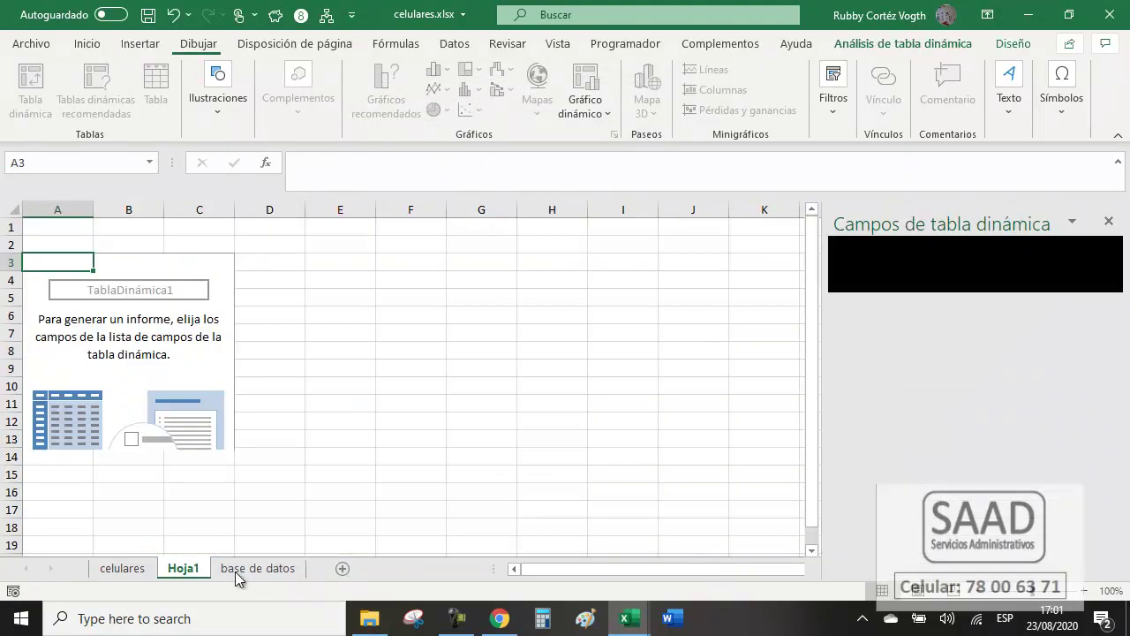
pyautogui.click(243, 570)
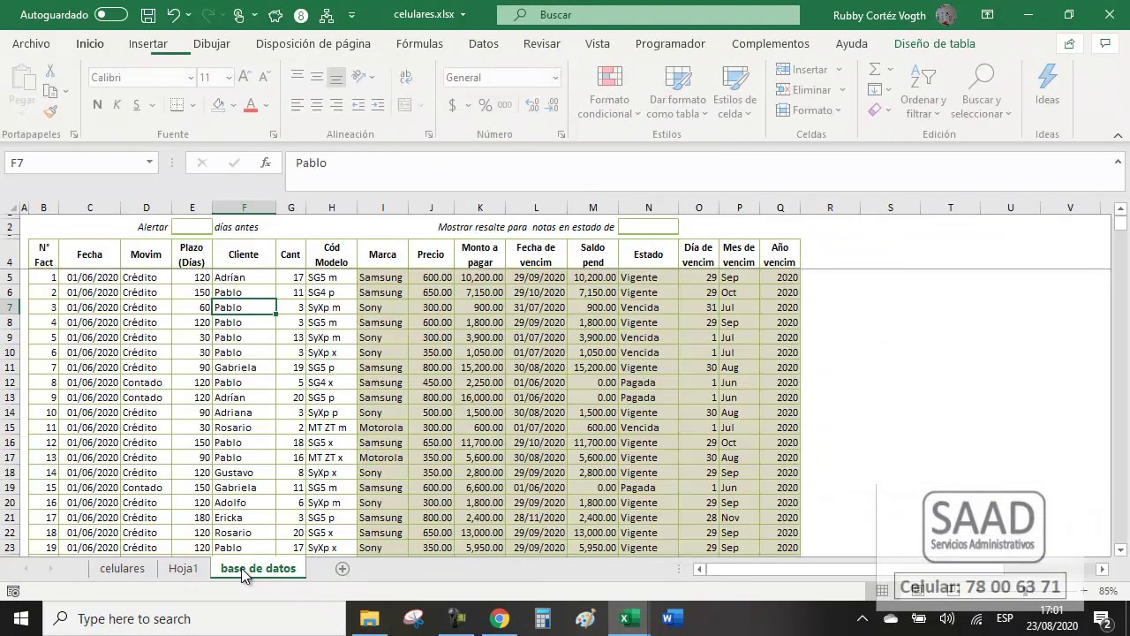
pyautogui.click(190, 571)
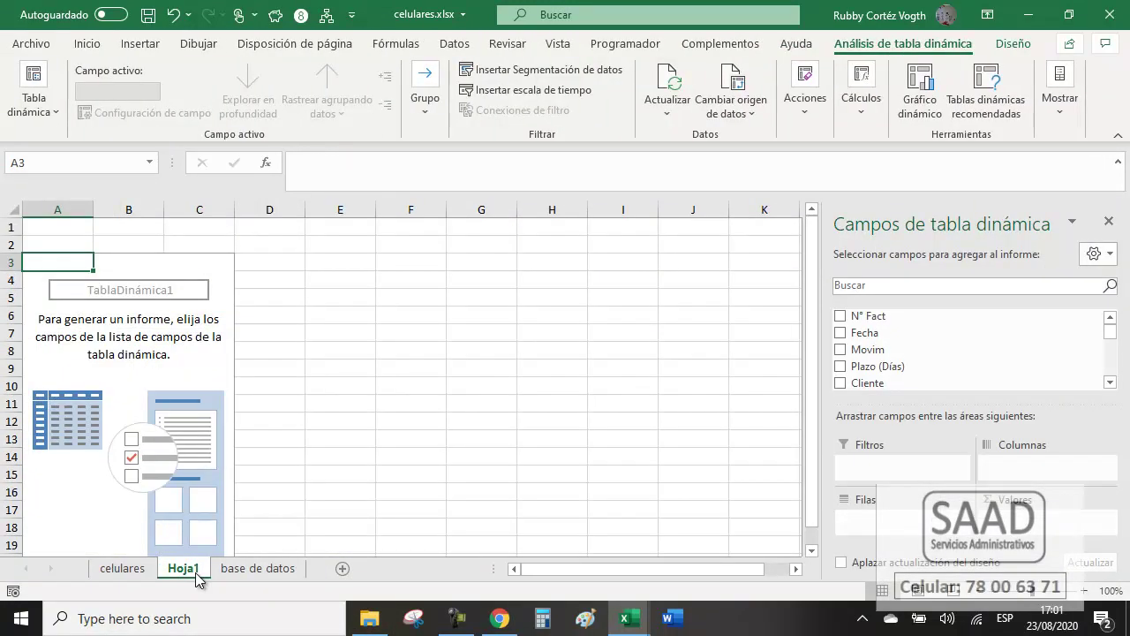
# Set the Hoja1 zoom to a custom 85%.
pyautogui.hotkey('alt', 'n')
pyautogui.press('z')
pyautogui.press('Down')
pyautogui.press('Tab')
pyautogui.write('85')
pyautogui.press('Return')
# Narrow column A using the Column Width setting, then return to the pivot table.
pyautogui.press('Up')
pyautogui.hotkey('alt', 'i')
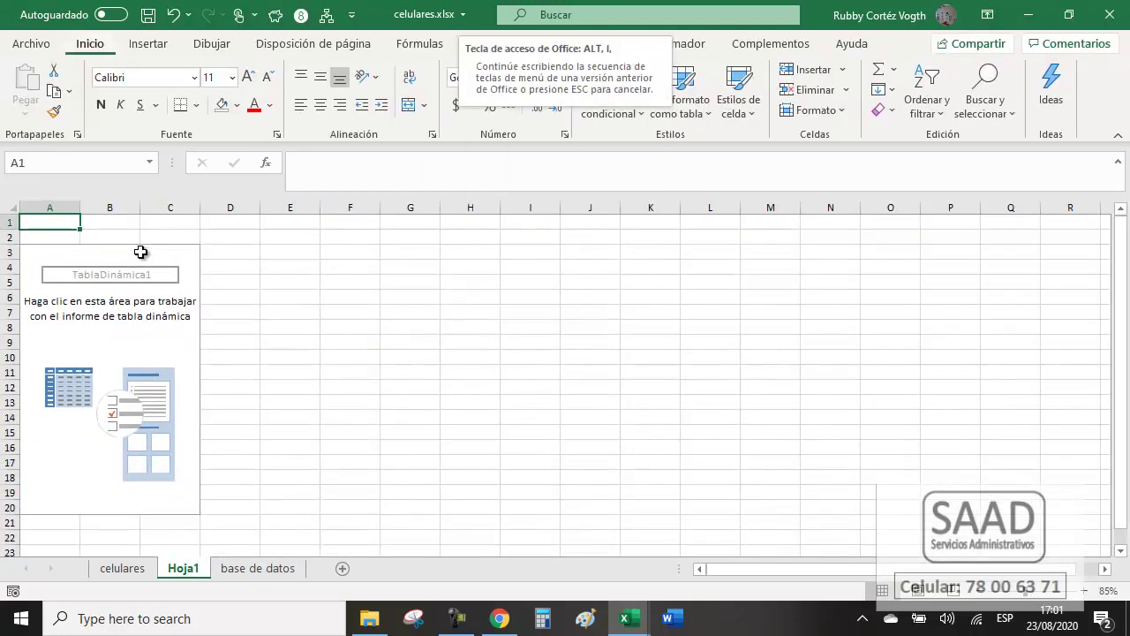
pyautogui.press('c')
pyautogui.hotkey('alt', 'o')
pyautogui.write('ca1')
pyautogui.press('Return')
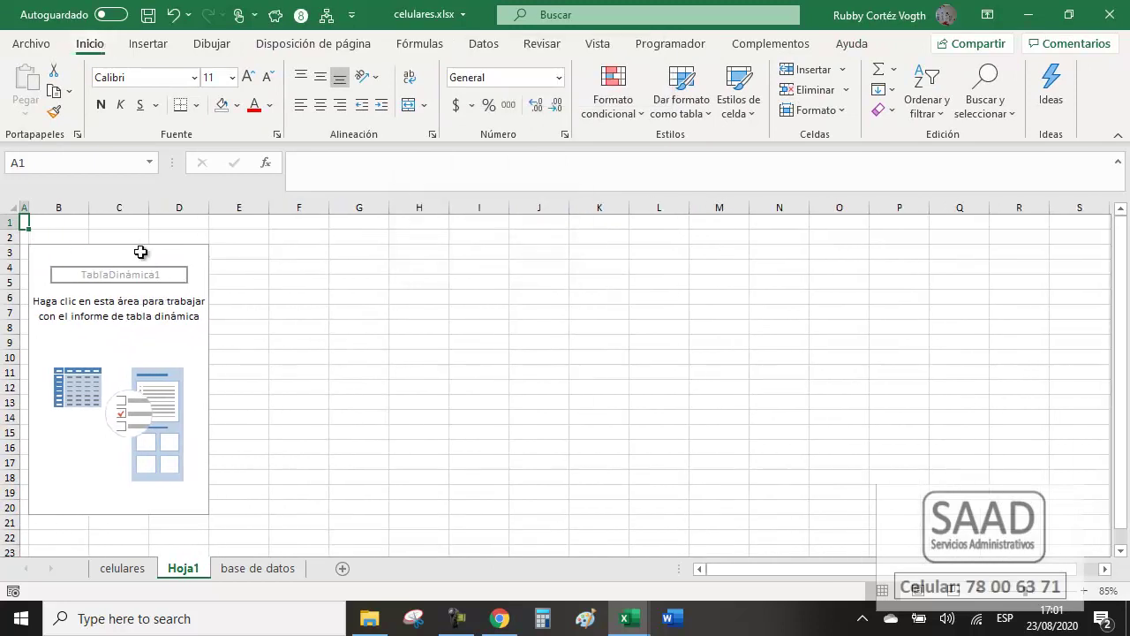
pyautogui.press('Down')
pyautogui.press('Down')
pyautogui.press('Right')
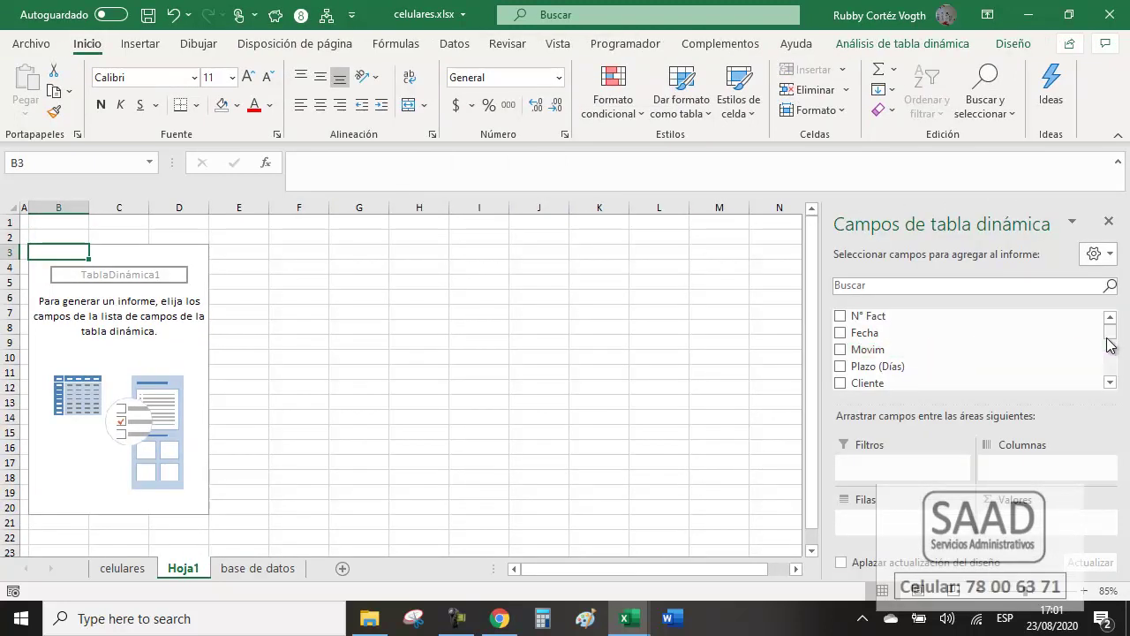
# Add Año vencim and Mes de vencim as report filters.
pyautogui.moveTo(1110, 333)
pyautogui.mouseDown()
pyautogui.moveTo(1115, 356)
pyautogui.moveTo(1077, 383)
pyautogui.mouseUp()
pyautogui.moveTo(883, 357); pyautogui.dragTo(901, 468)
pyautogui.moveTo(886, 340); pyautogui.dragTo(896, 476)
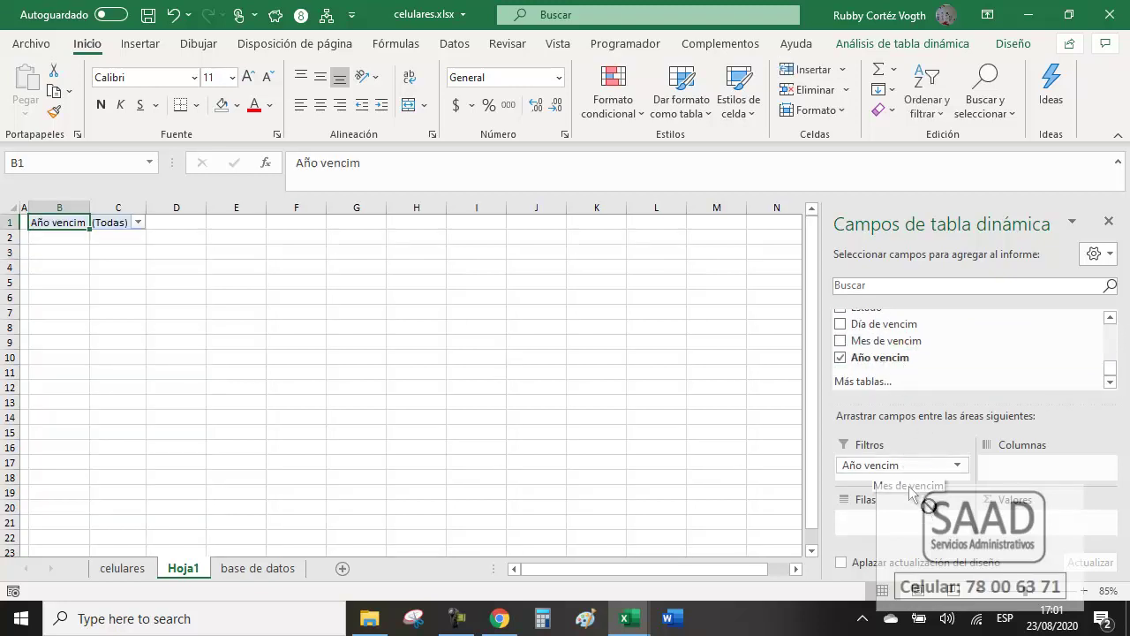
# Put N° Fact in the pivot rows with Cliente nested beneath it.
pyautogui.moveTo(1110, 369); pyautogui.dragTo(1110, 328)
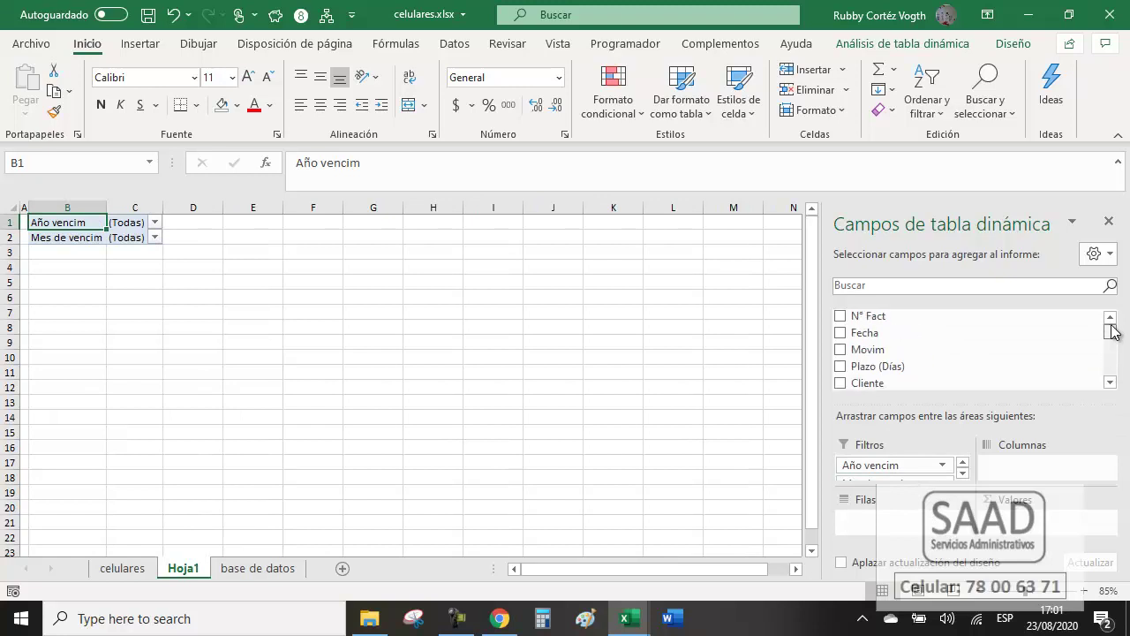
pyautogui.moveTo(926, 318); pyautogui.dragTo(896, 466)
pyautogui.moveTo(891, 527); pyautogui.dragTo(891, 521)
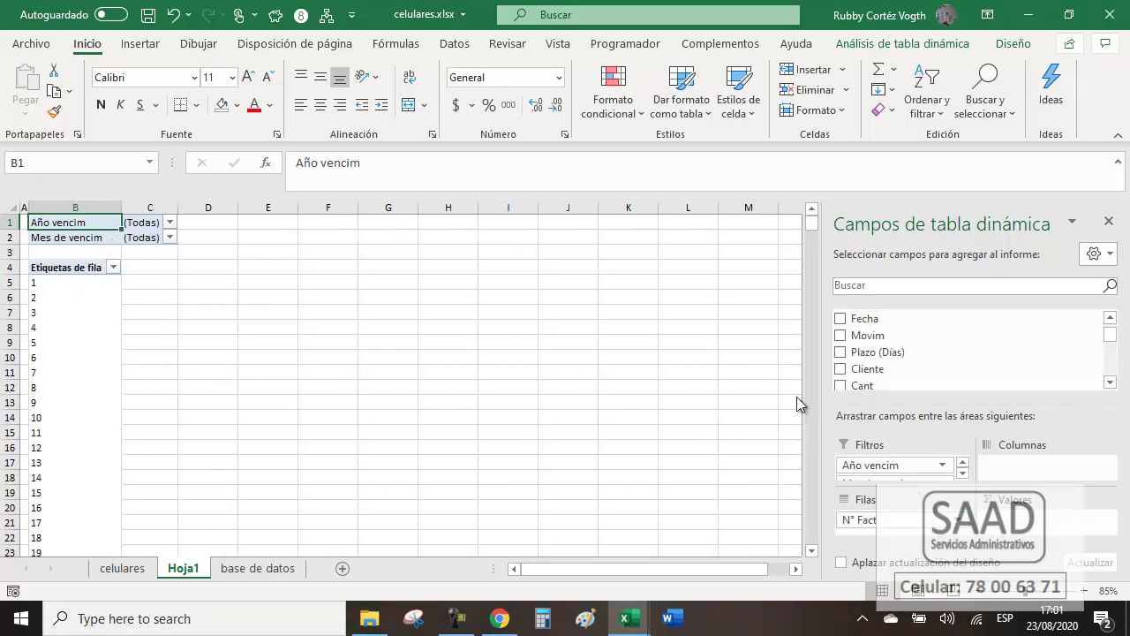
pyautogui.moveTo(870, 369); pyautogui.dragTo(910, 529)
pyautogui.click(1109, 383)
pyautogui.click(1111, 383)
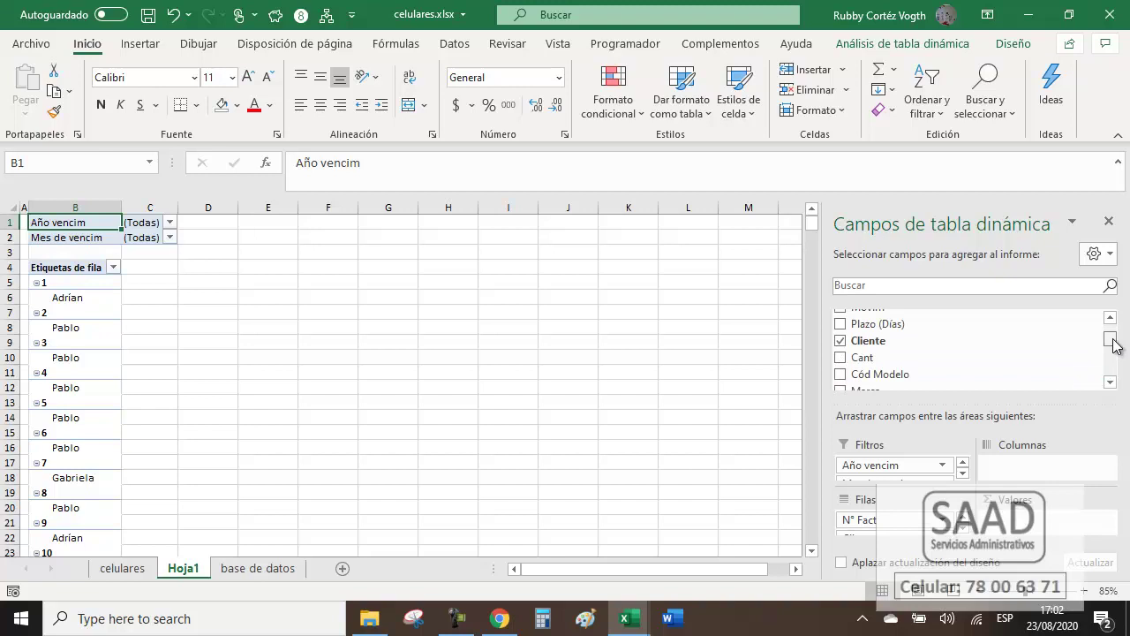
pyautogui.moveTo(1111, 340); pyautogui.dragTo(1111, 323)
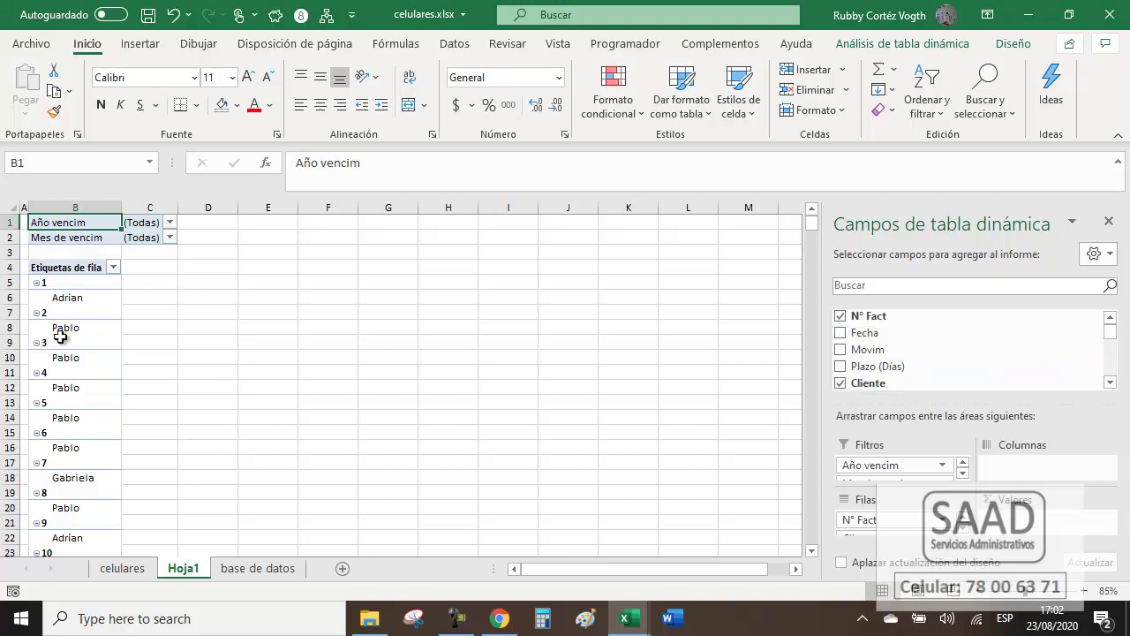
pyautogui.moveTo(74, 284); pyautogui.dragTo(95, 497)
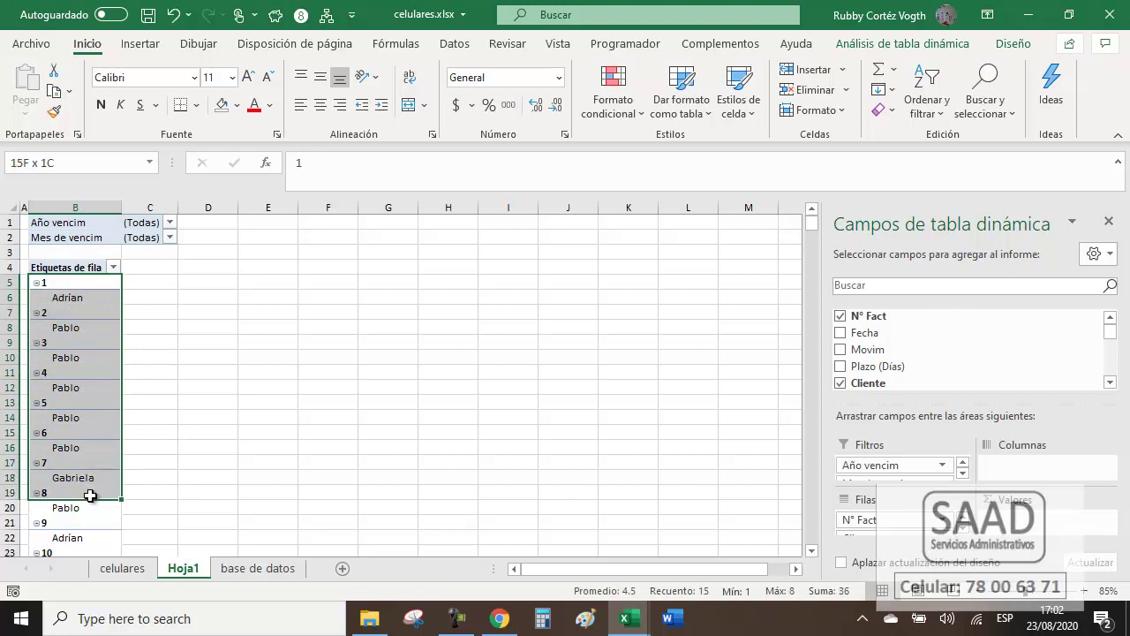
pyautogui.click(87, 375)
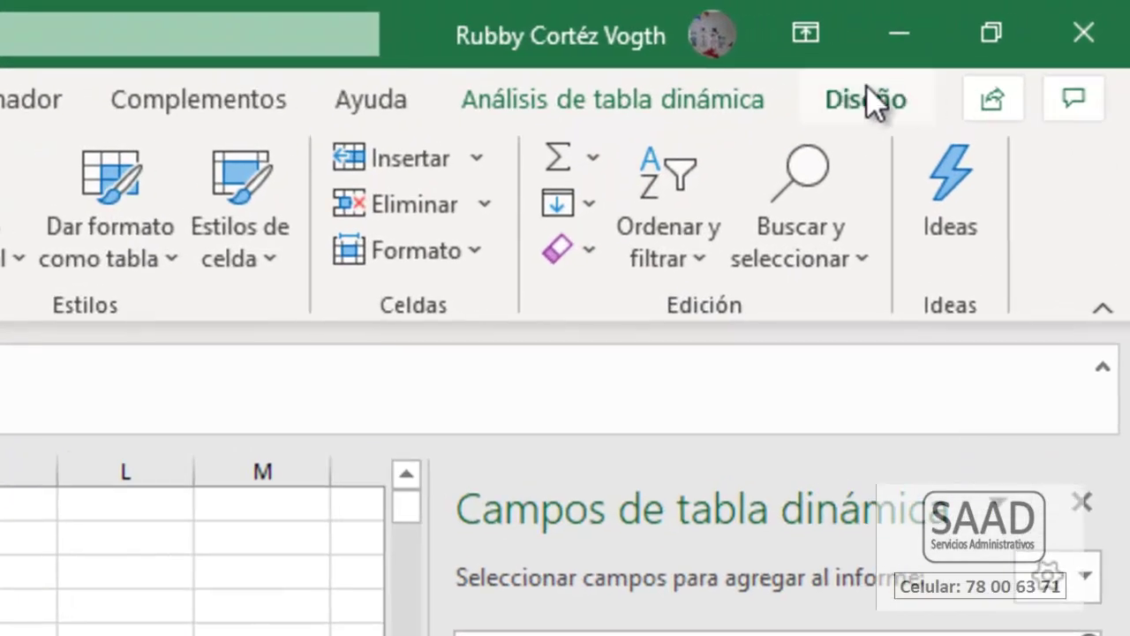
# Switch the pivot's report layout to Mostrar en formato tabular.
pyautogui.click(867, 101)
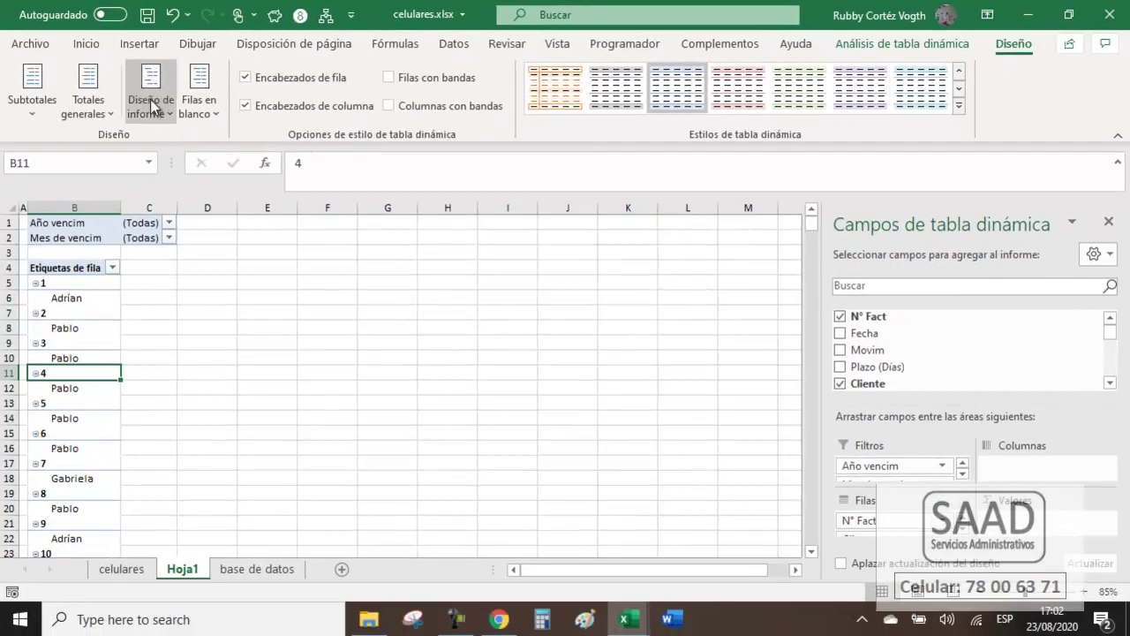
pyautogui.click(154, 107)
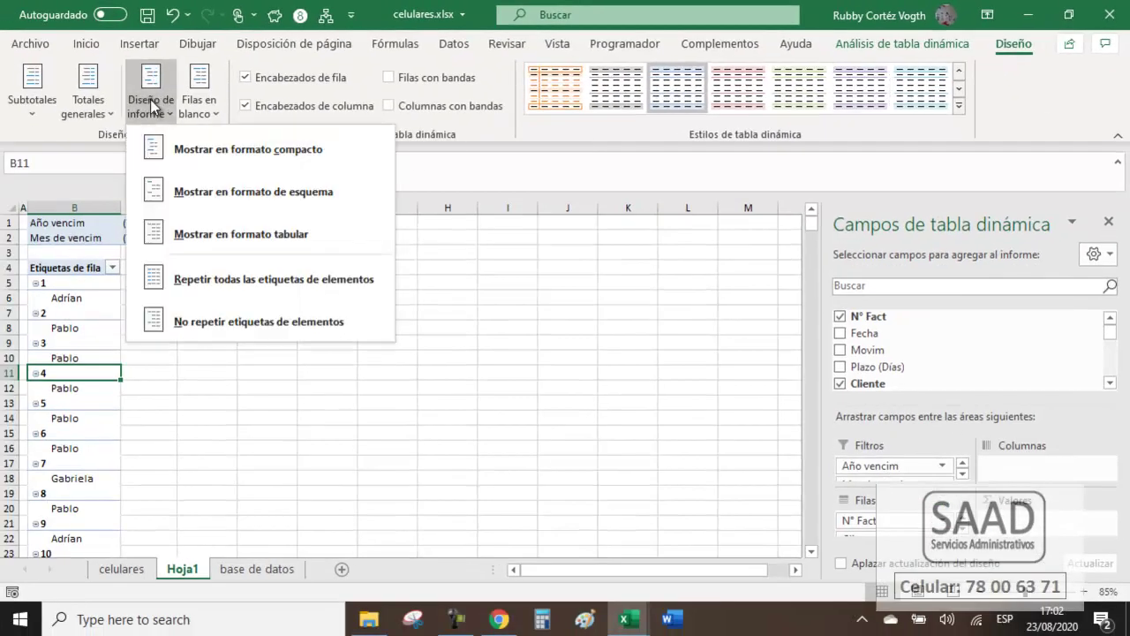
pyautogui.click(217, 241)
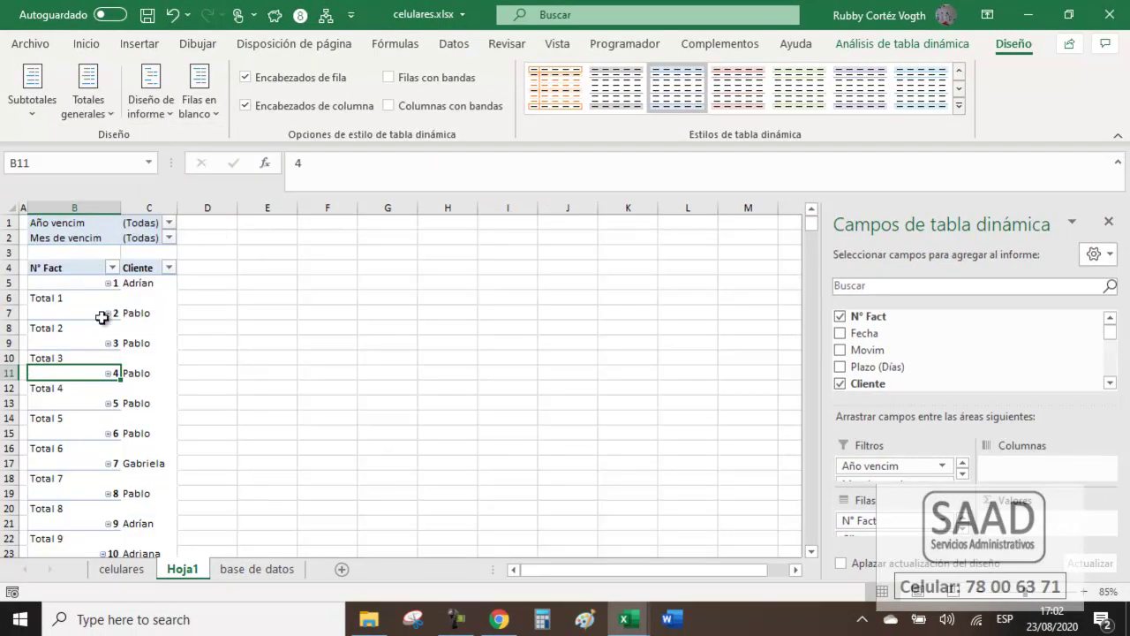
pyautogui.moveTo(75, 282); pyautogui.dragTo(71, 357)
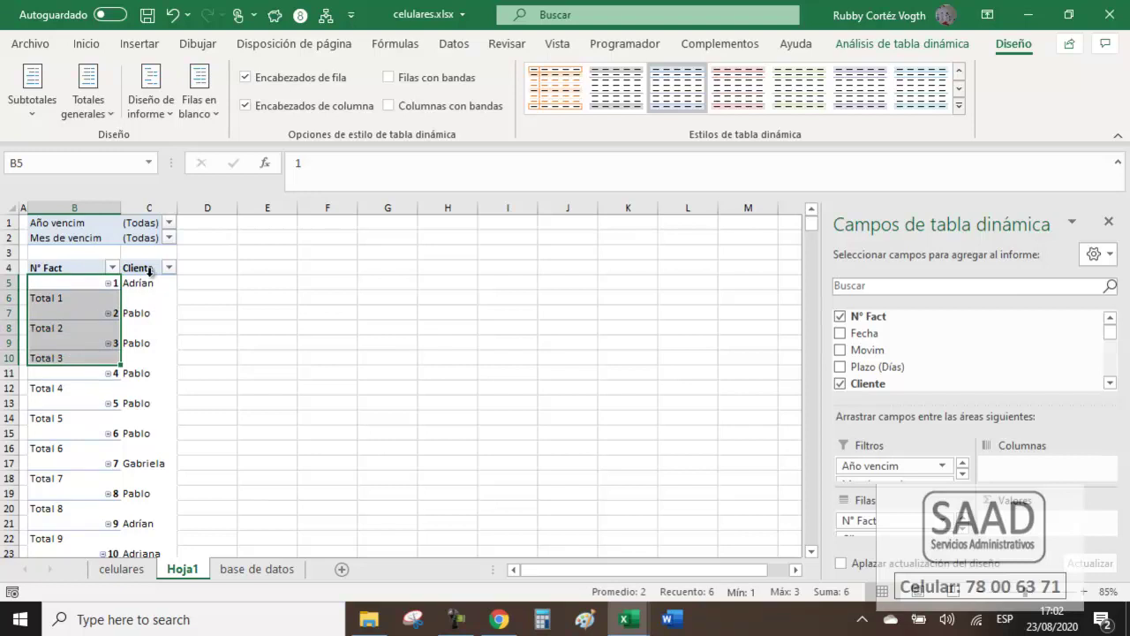
# Choose No mostrar subtotales to drop the Total rows, and narrow the Nº Fact column.
pyautogui.moveTo(146, 283); pyautogui.dragTo(149, 298)
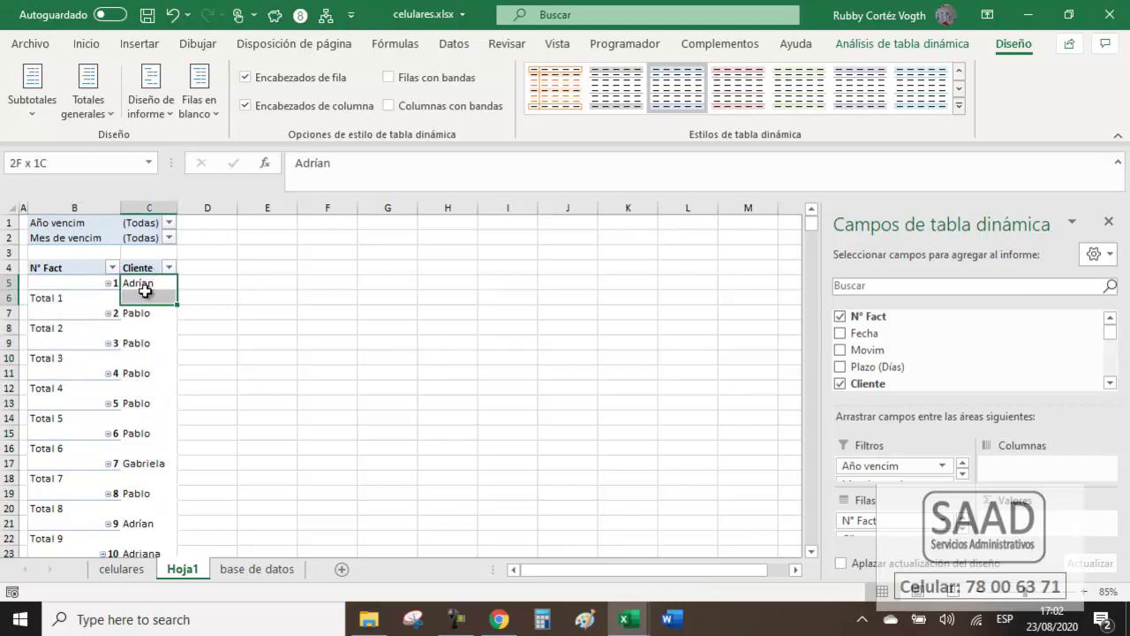
pyautogui.click(53, 300)
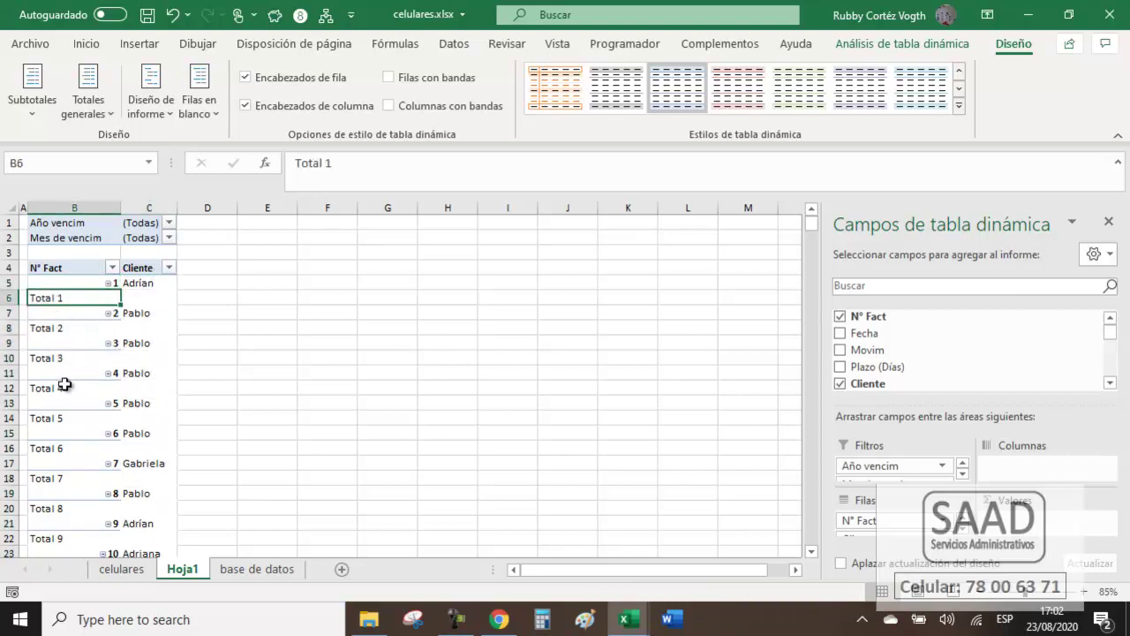
pyautogui.click(32, 87)
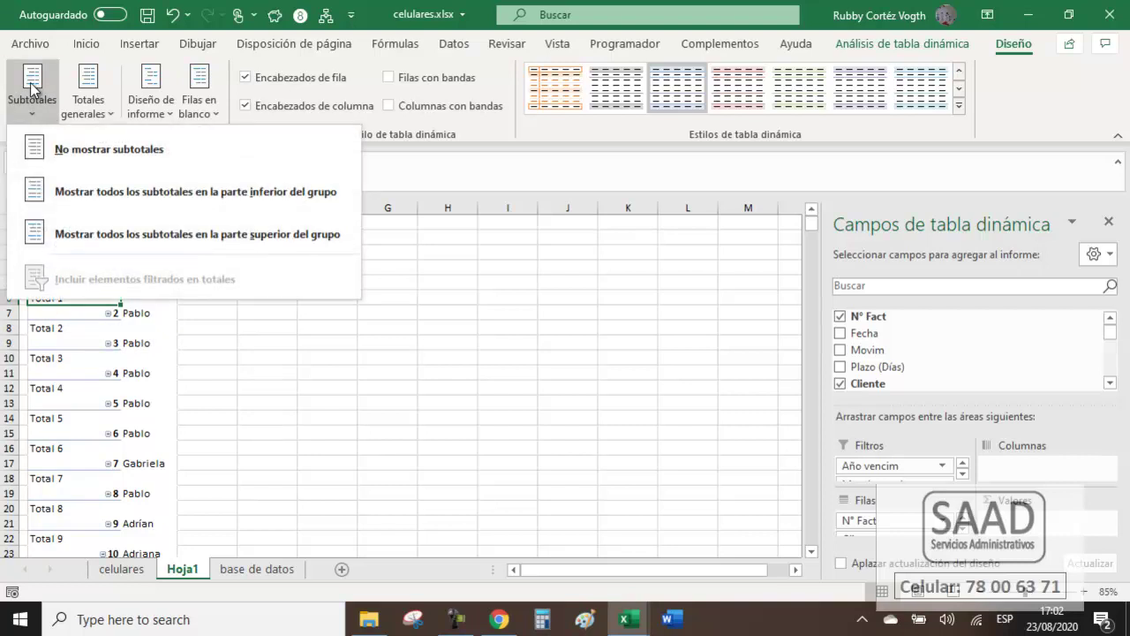
pyautogui.click(75, 156)
pyautogui.moveTo(121, 207); pyautogui.dragTo(106, 207)
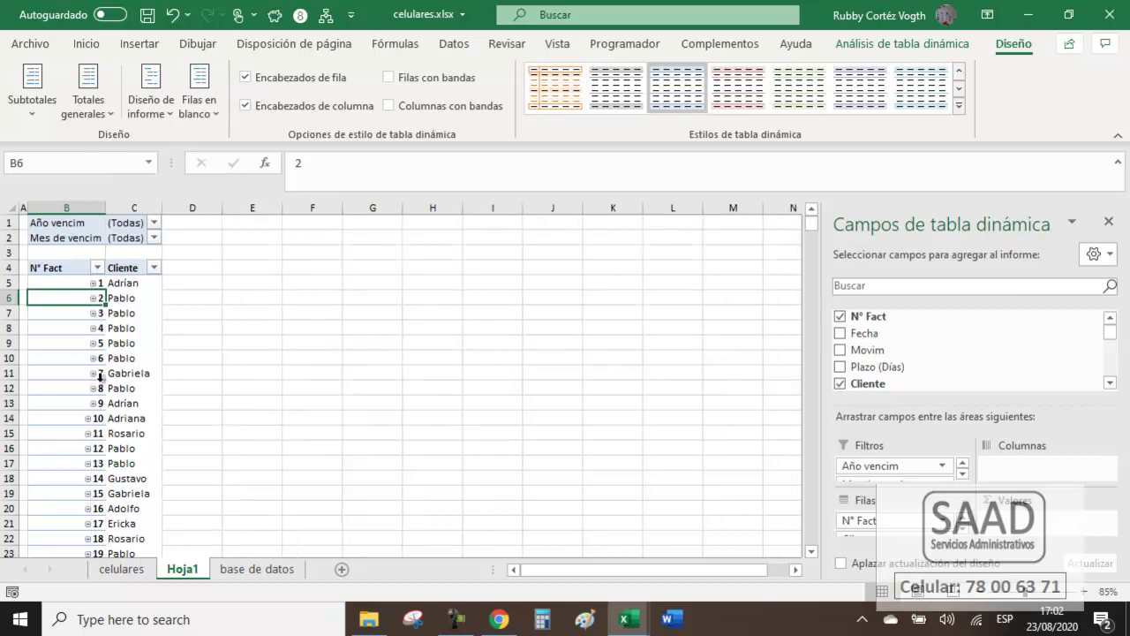
pyautogui.moveTo(1111, 335); pyautogui.dragTo(1111, 368)
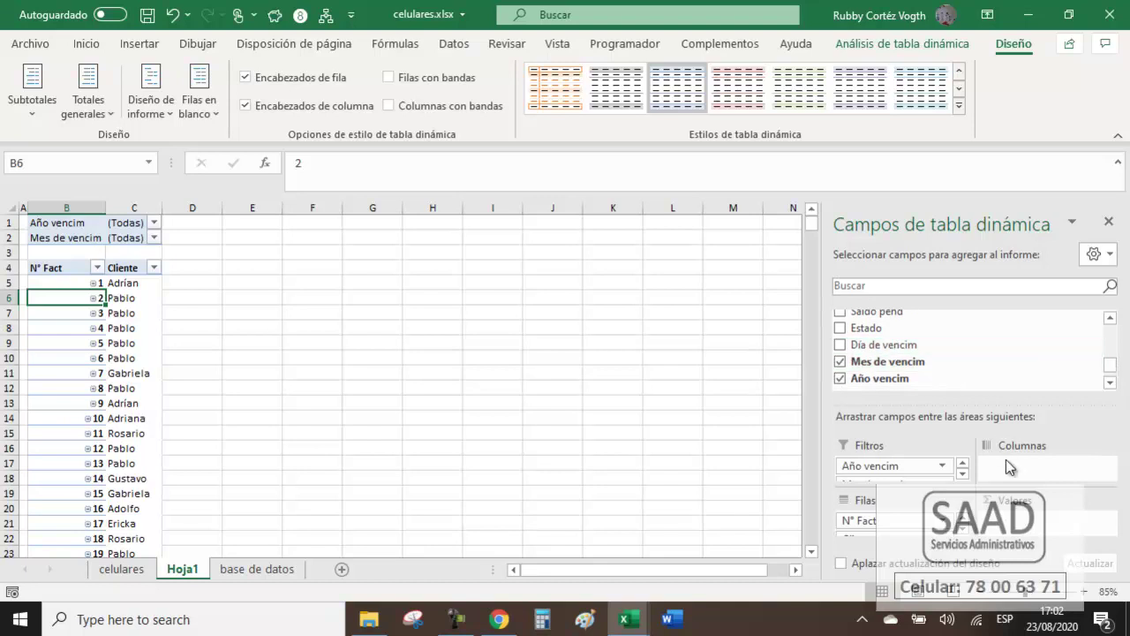
# Add Día de vencim to Columnas and Saldo pend to Valores, then close the field list.
pyautogui.click(189, 265)
pyautogui.moveTo(311, 267); pyautogui.dragTo(363, 270)
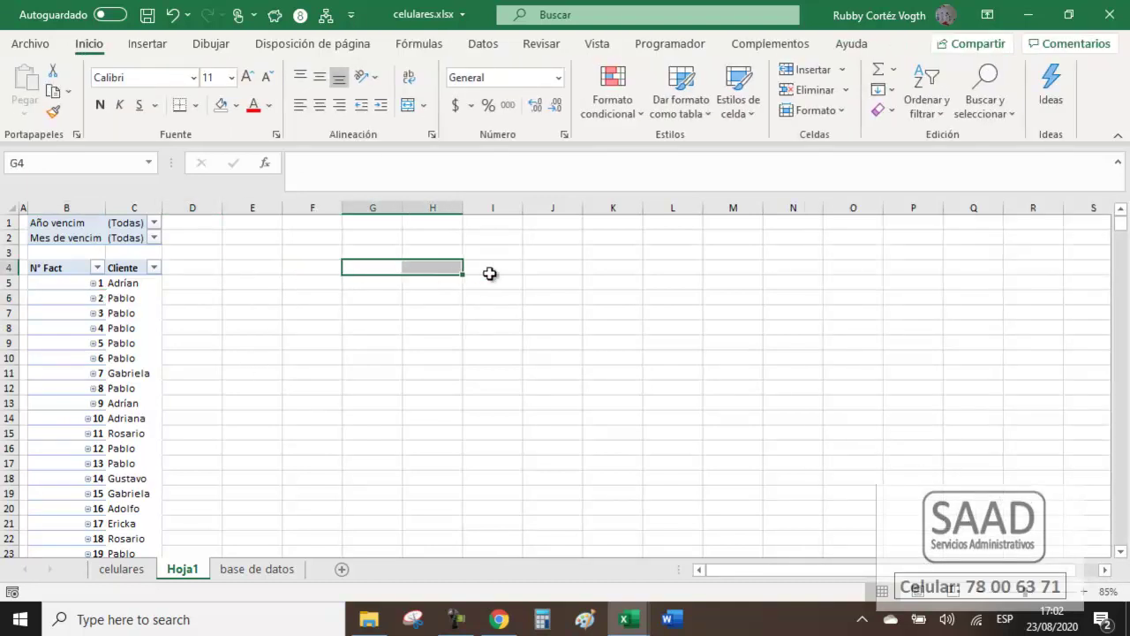
pyautogui.click(118, 314)
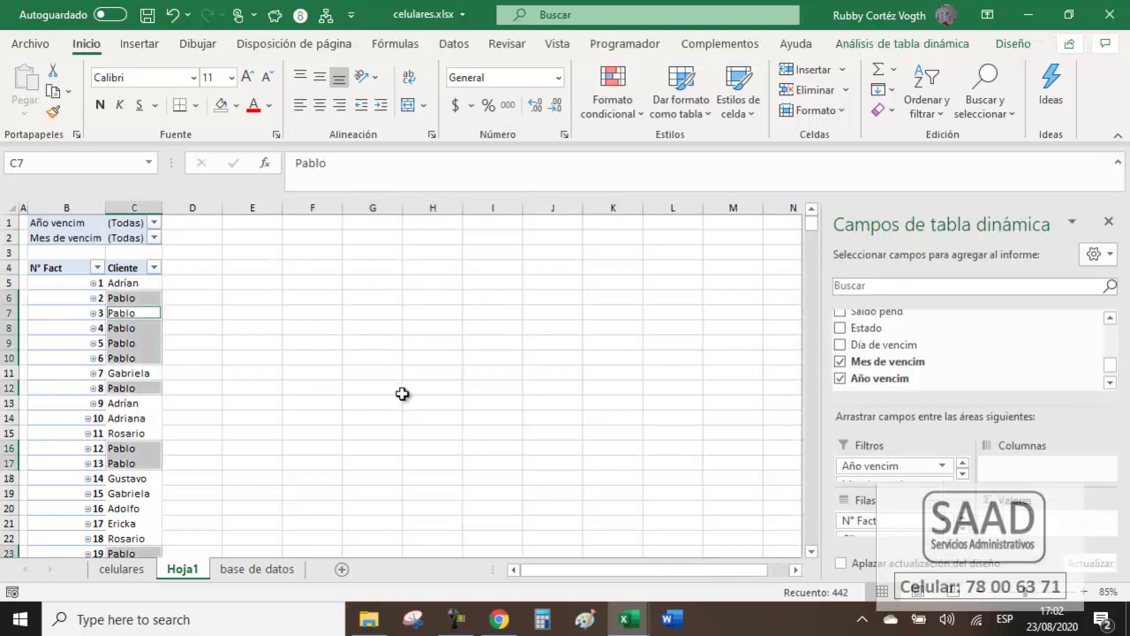
pyautogui.click(155, 301)
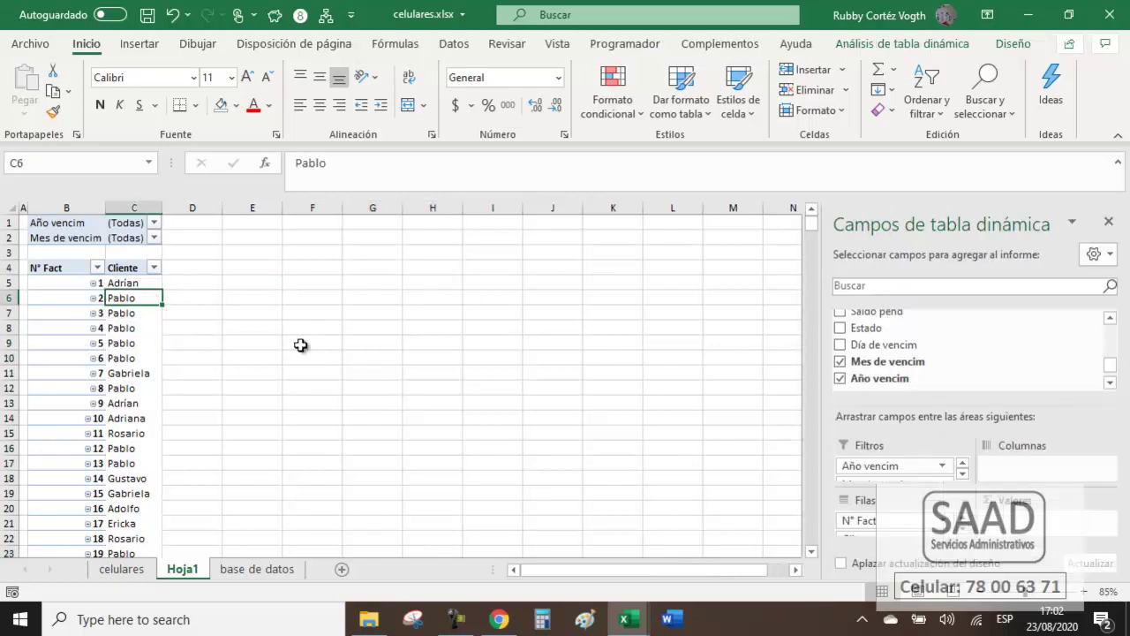
pyautogui.moveTo(912, 351)
pyautogui.mouseDown()
pyautogui.moveTo(1042, 450)
pyautogui.moveTo(1042, 466)
pyautogui.mouseUp()
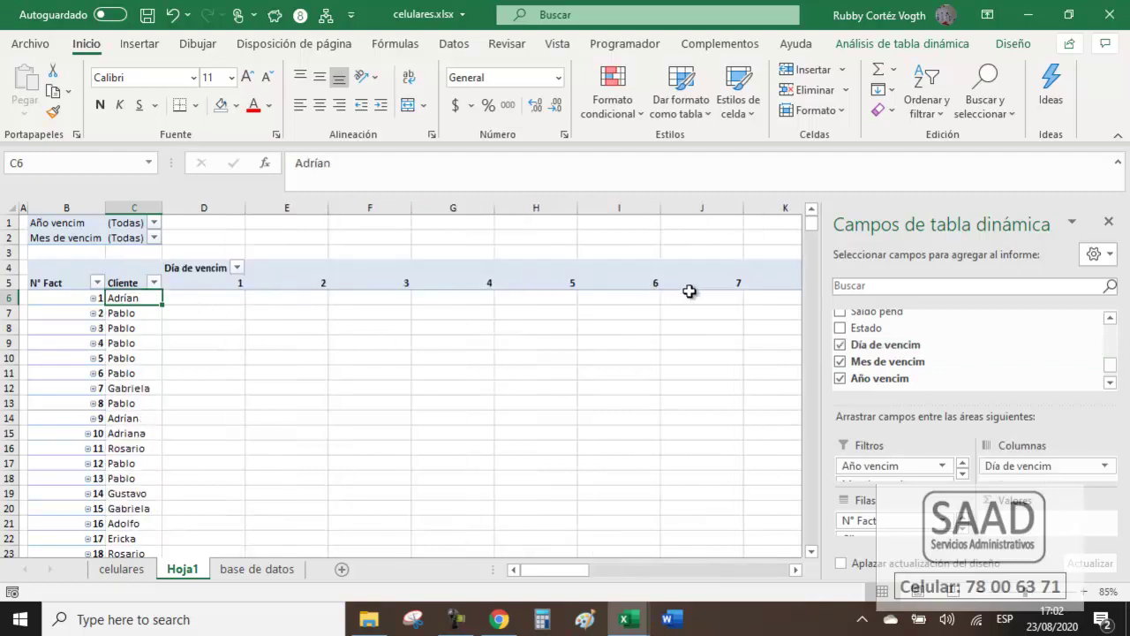
pyautogui.scroll(1, 1111, 369)
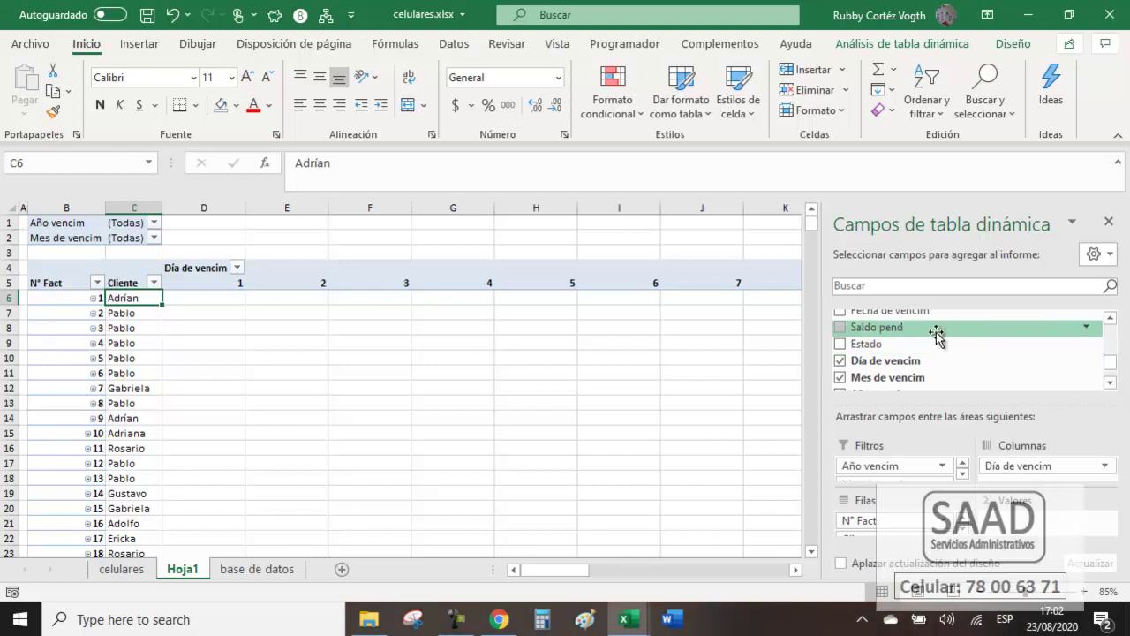
pyautogui.click(934, 331)
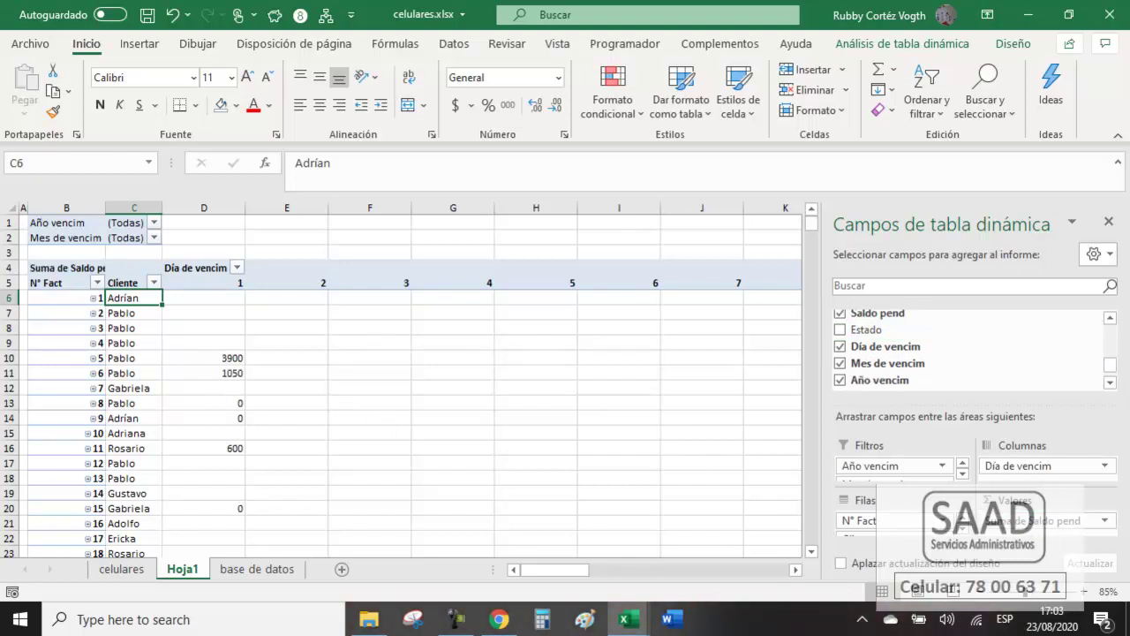
pyautogui.click(1109, 228)
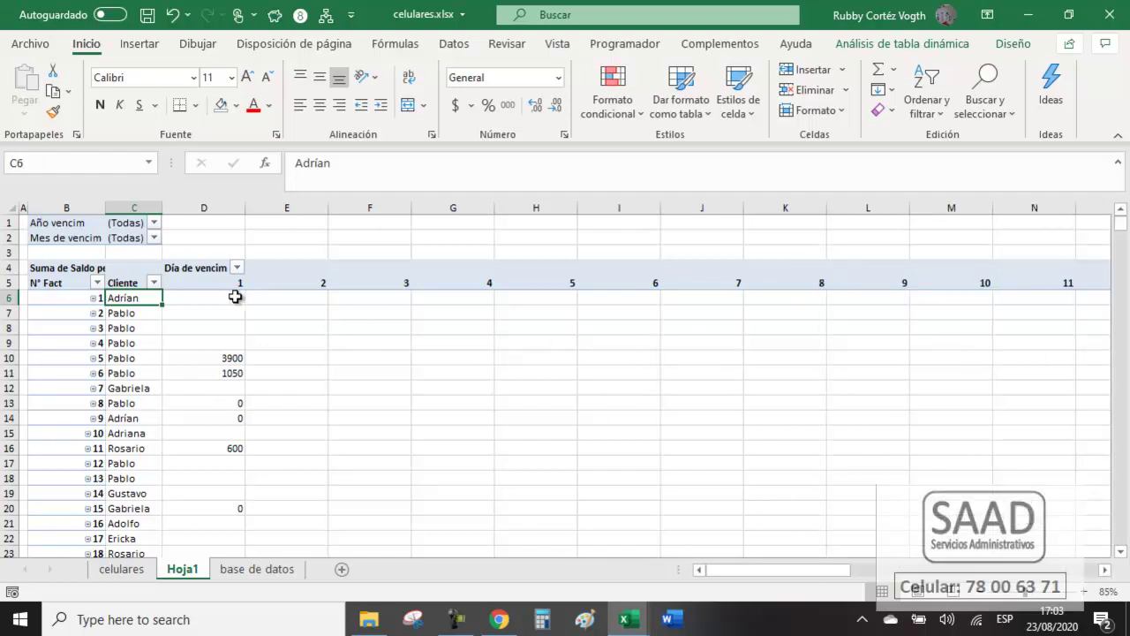
# Set the day columns through Total general to column width 9, then narrow them further.
pyautogui.click(213, 283)
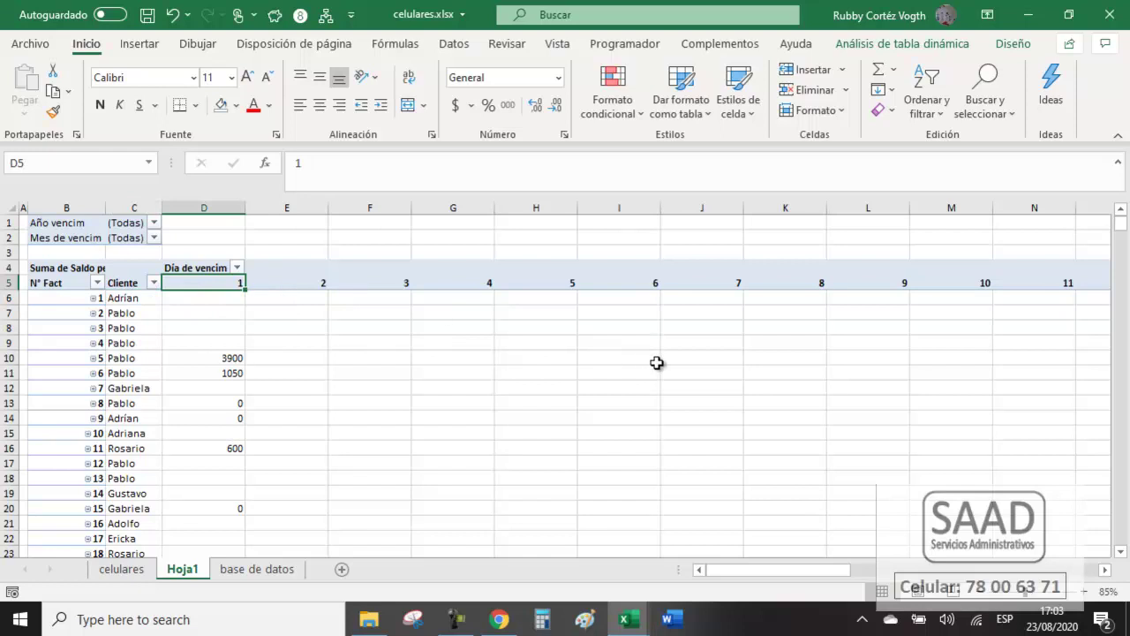
pyautogui.hotkey('ctrl', 'shift', 'Right')
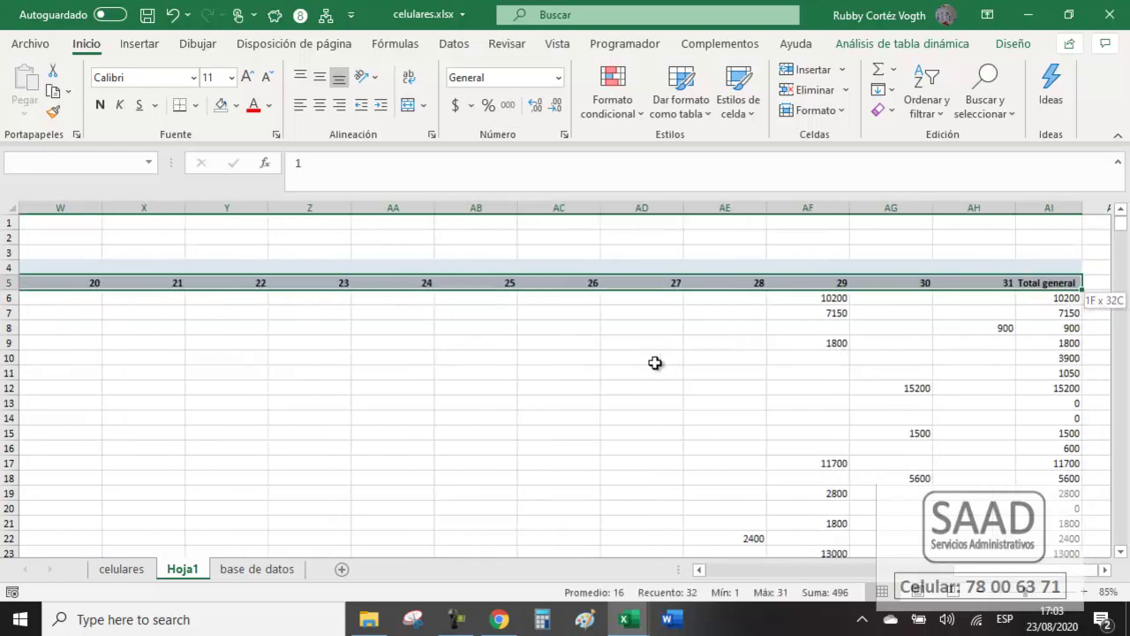
pyautogui.hotkey('shift', 'Right')
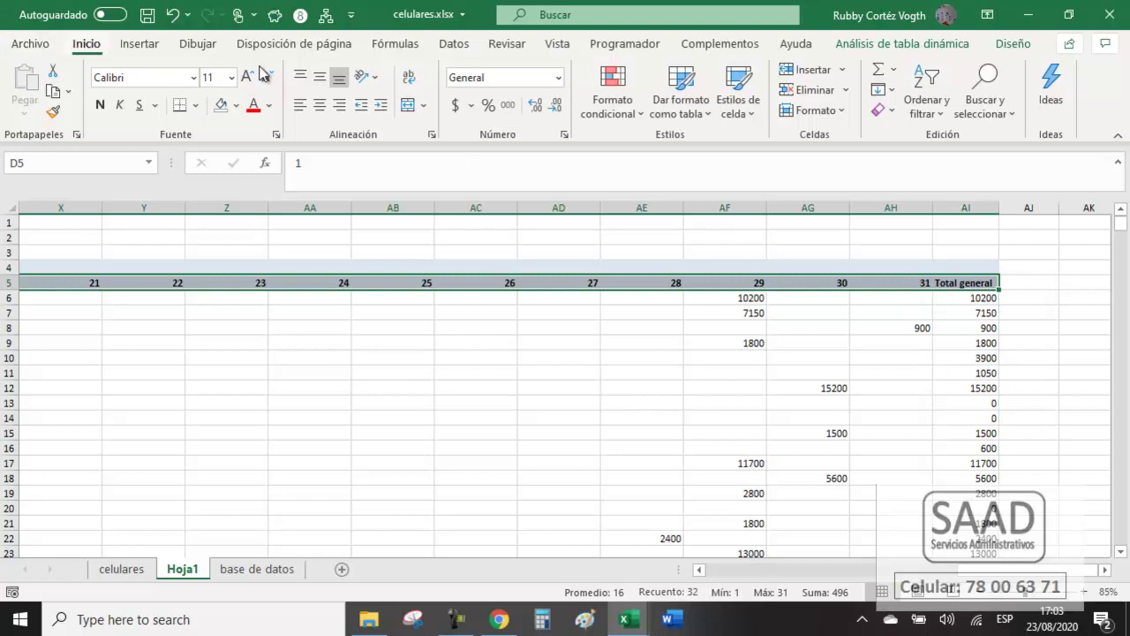
pyautogui.click(796, 113)
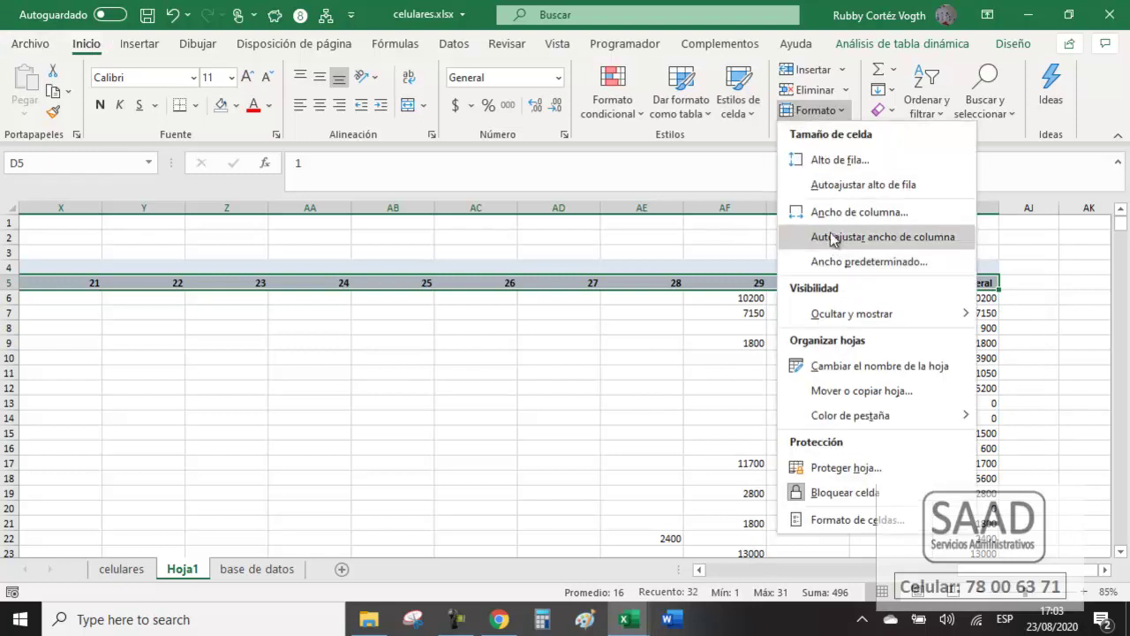
pyautogui.click(858, 212)
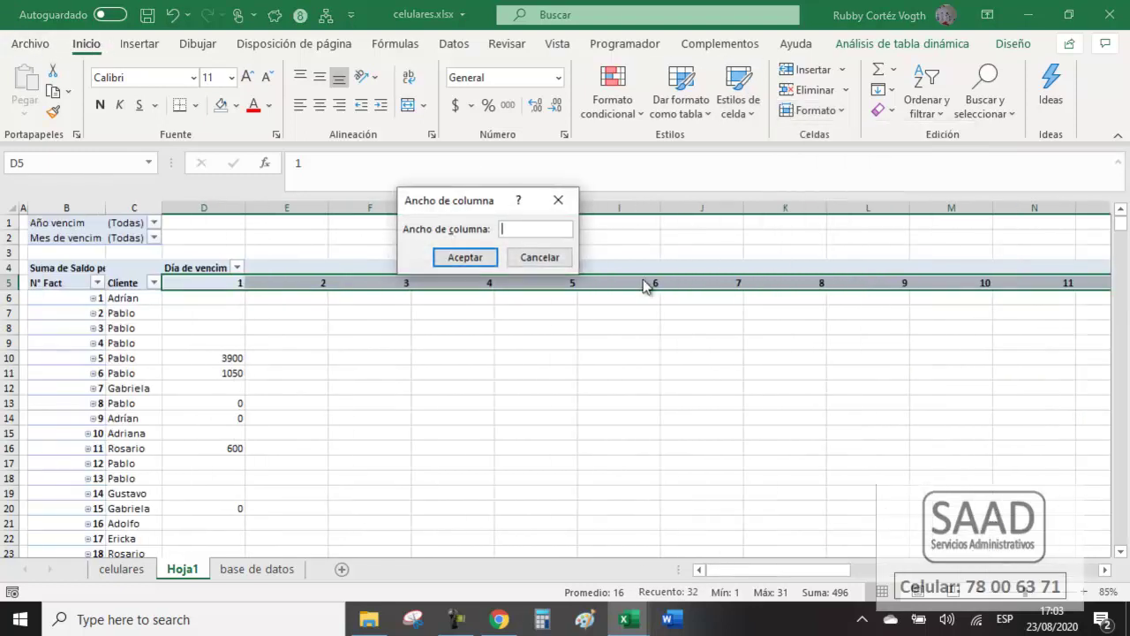
pyautogui.write('9')
pyautogui.press('Return')
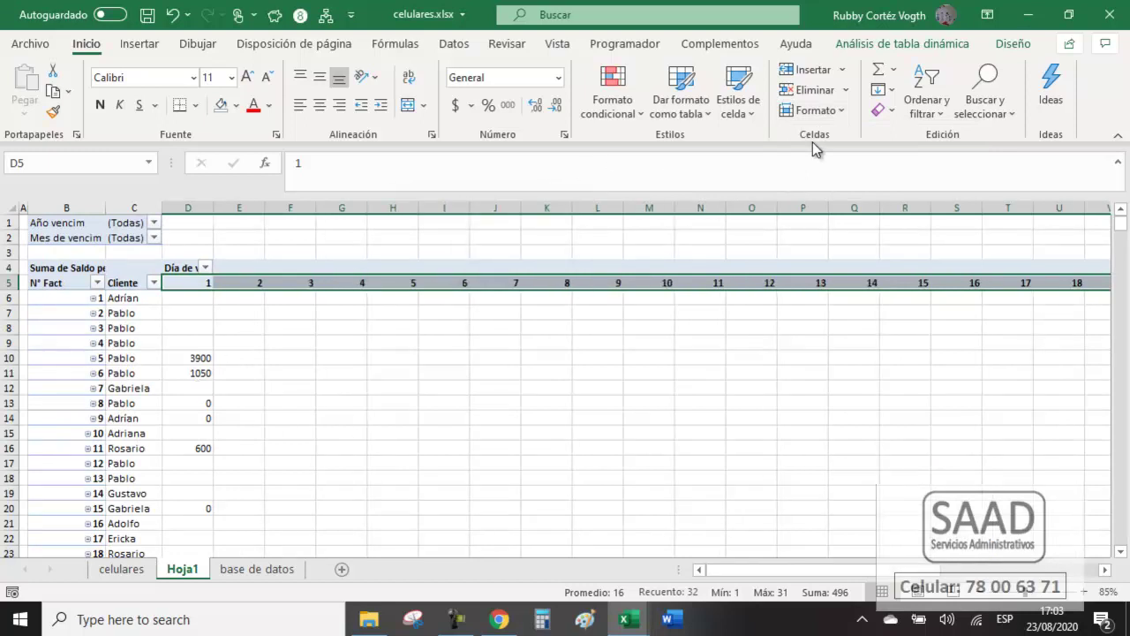
pyautogui.click(814, 110)
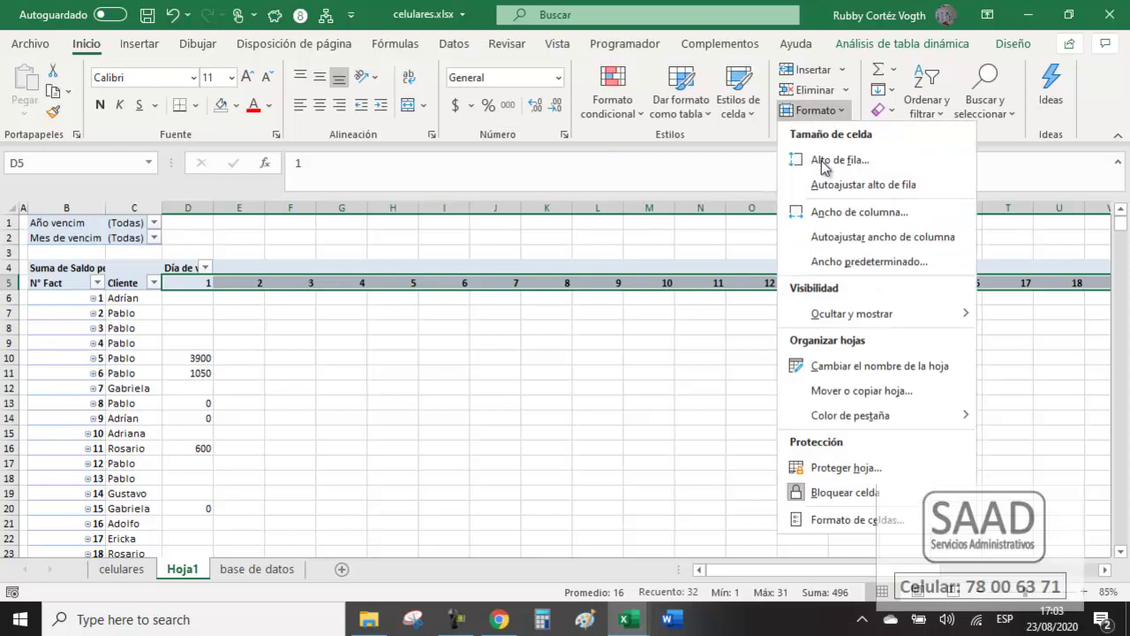
pyautogui.click(835, 216)
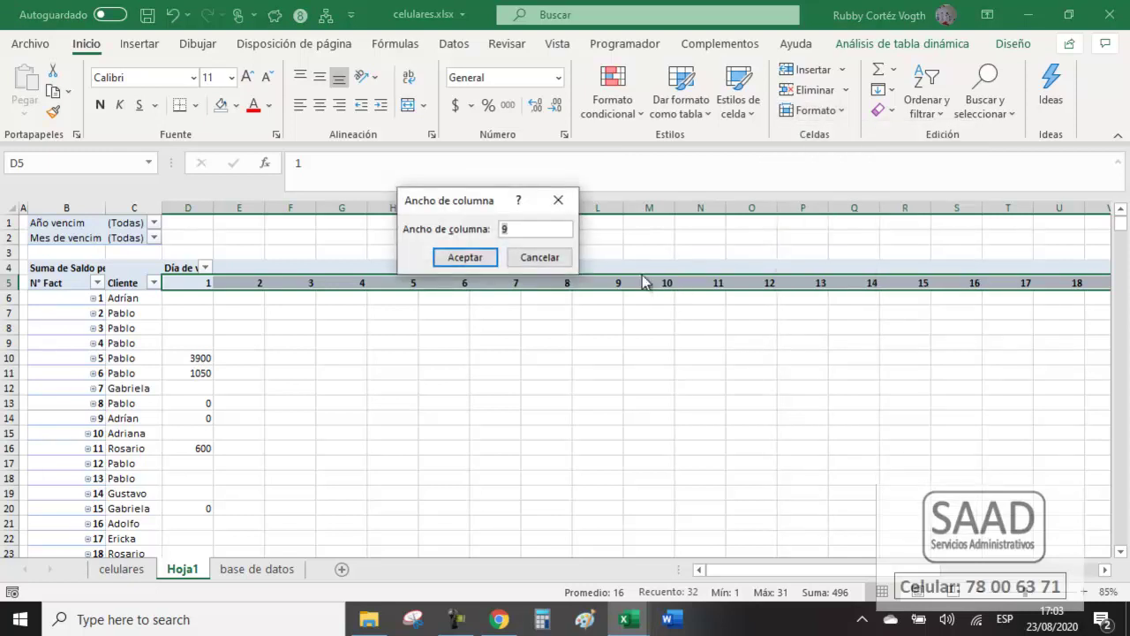
pyautogui.press('Return')
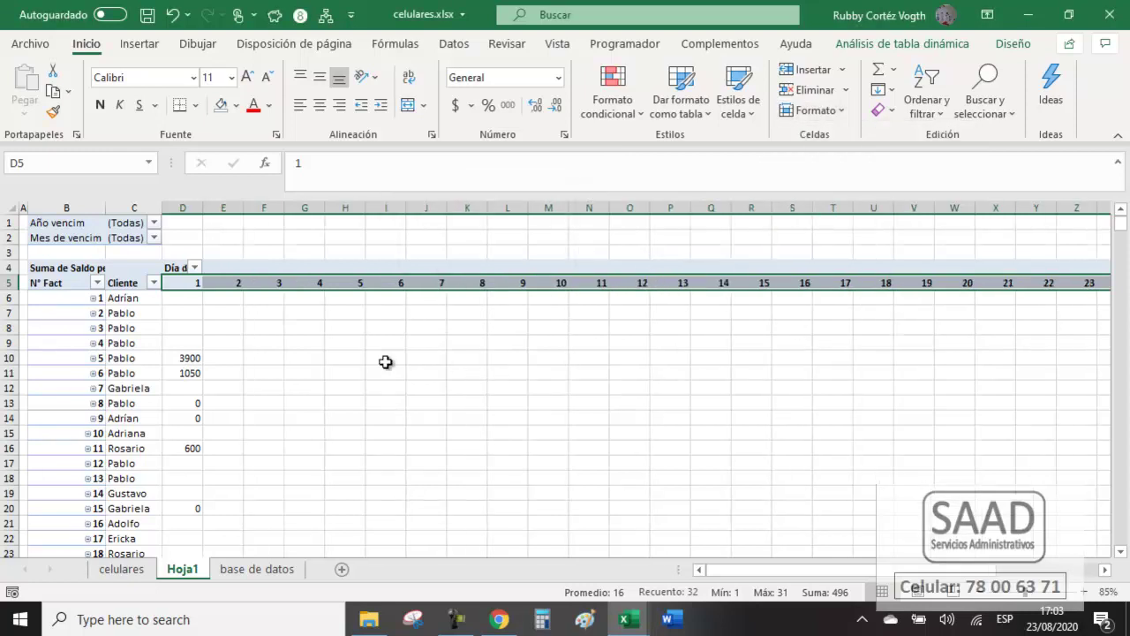
pyautogui.click(158, 289)
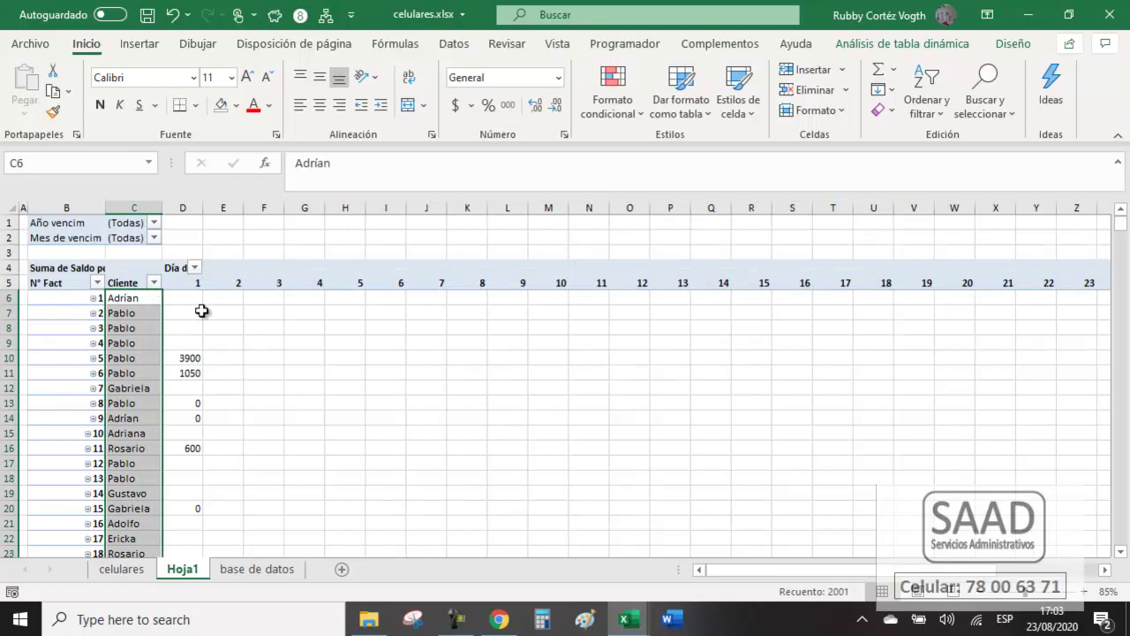
pyautogui.click(189, 292)
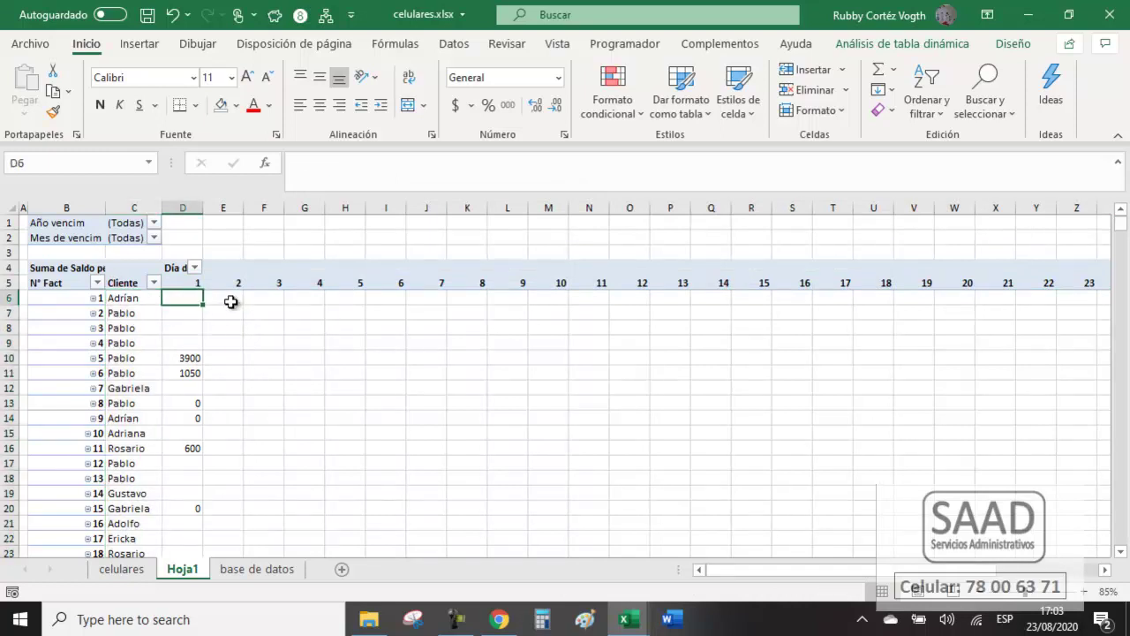
pyautogui.rightClick(229, 301)
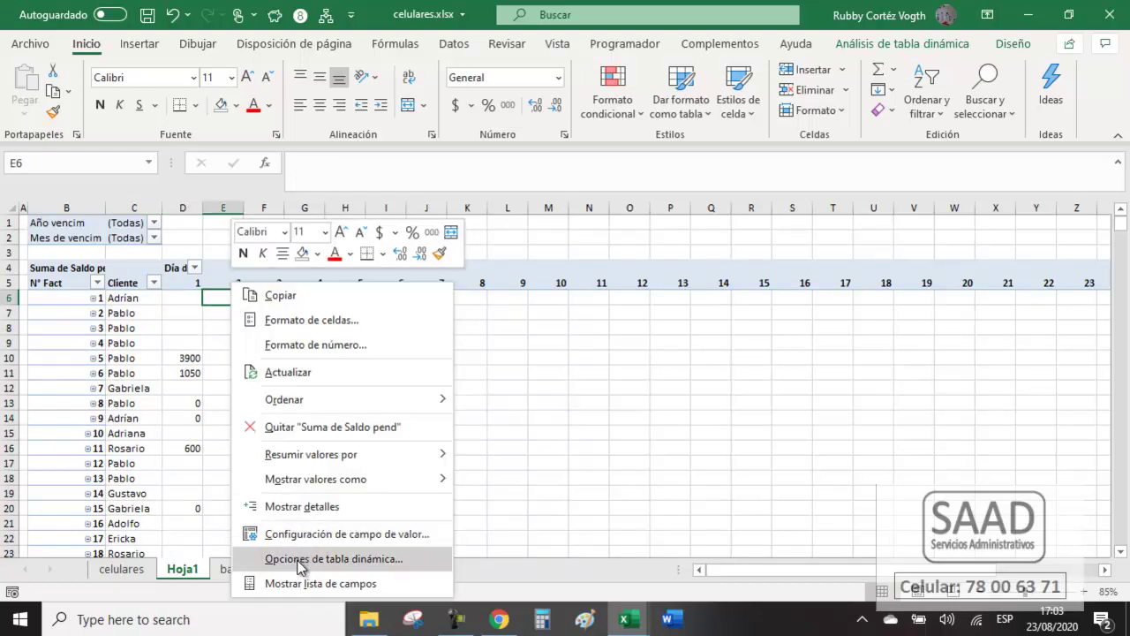
pyautogui.click(352, 566)
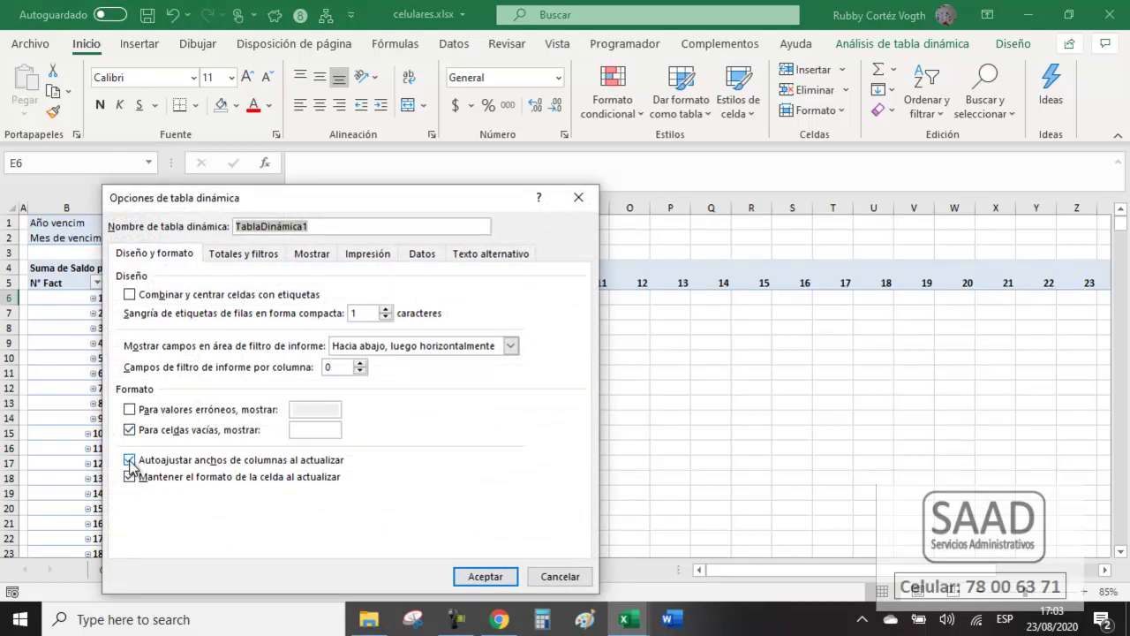
pyautogui.click(130, 461)
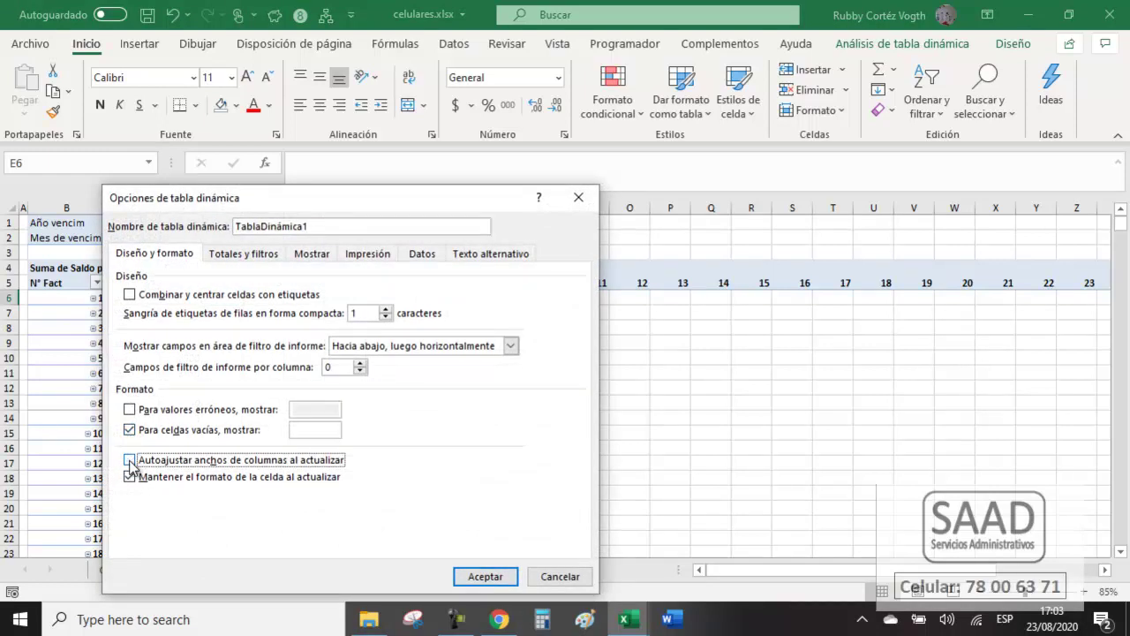
pyautogui.click(486, 576)
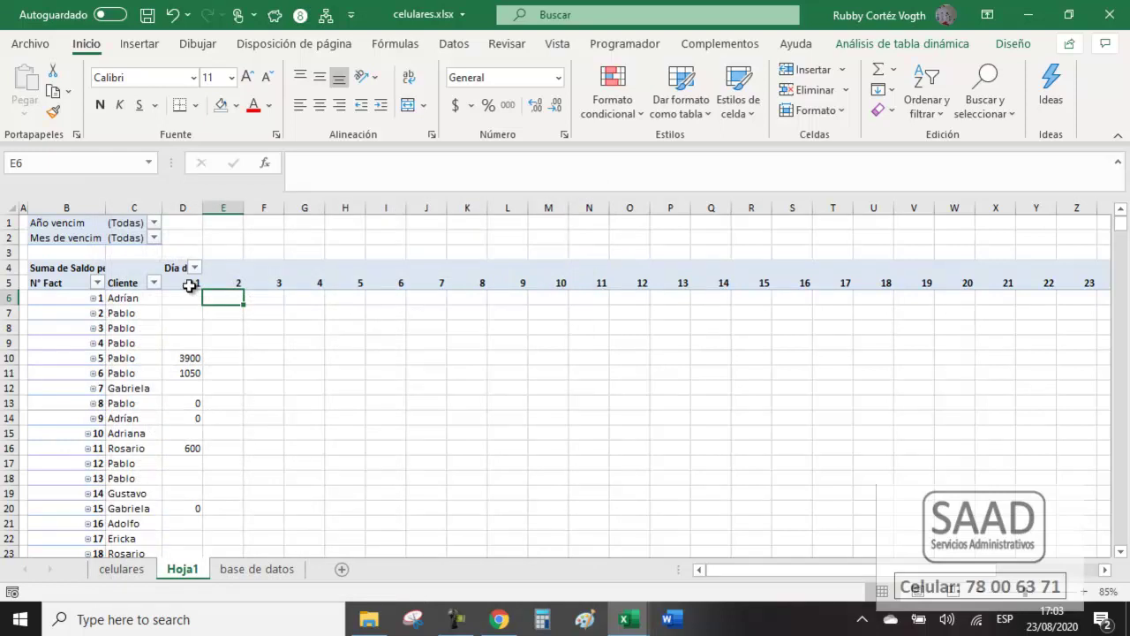
pyautogui.moveTo(189, 285); pyautogui.dragTo(720, 284)
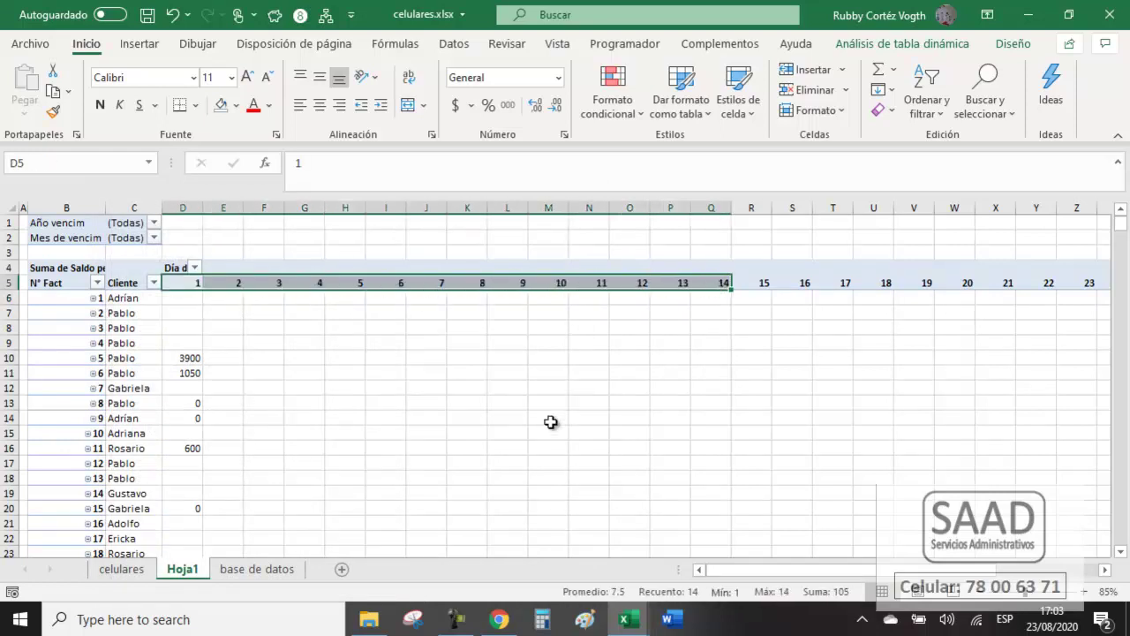
pyautogui.click(188, 306)
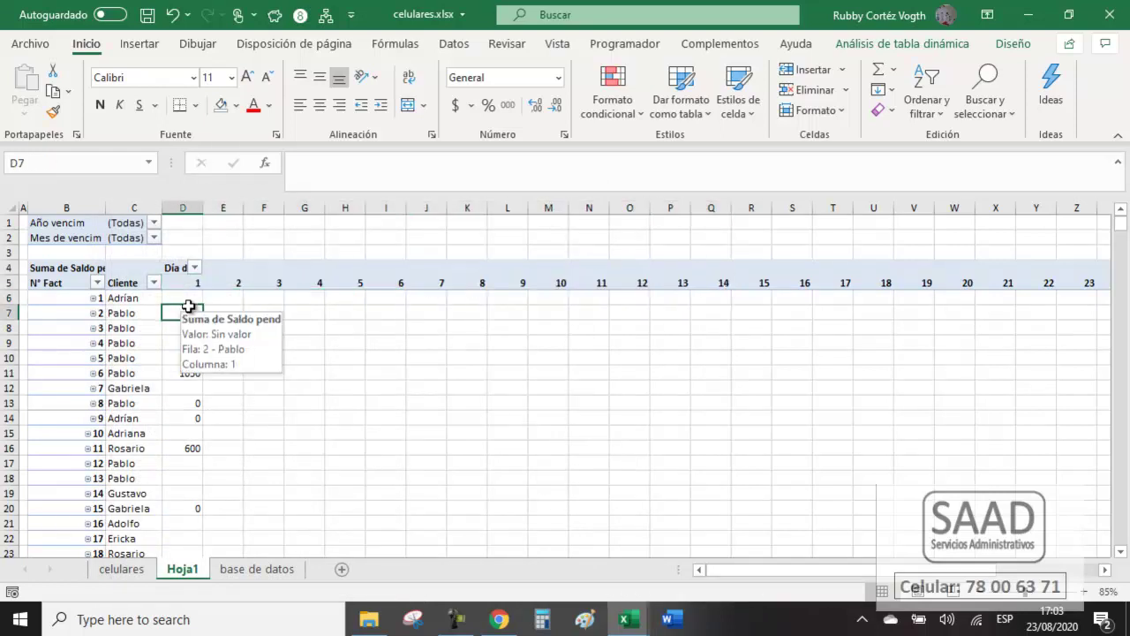
pyautogui.click(187, 222)
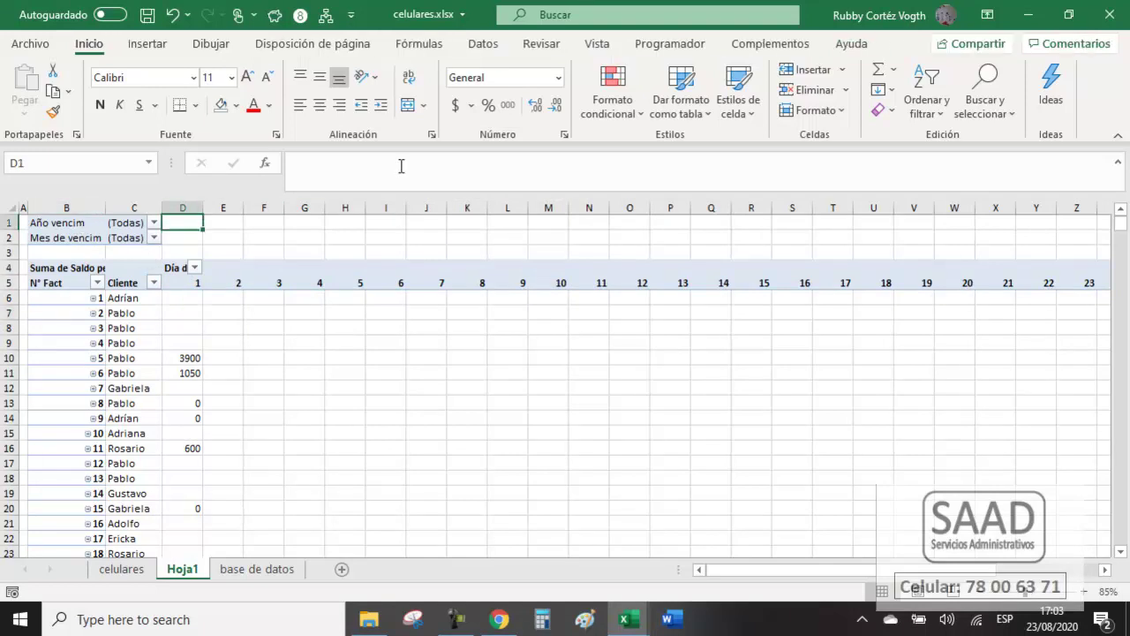
pyautogui.click(330, 417)
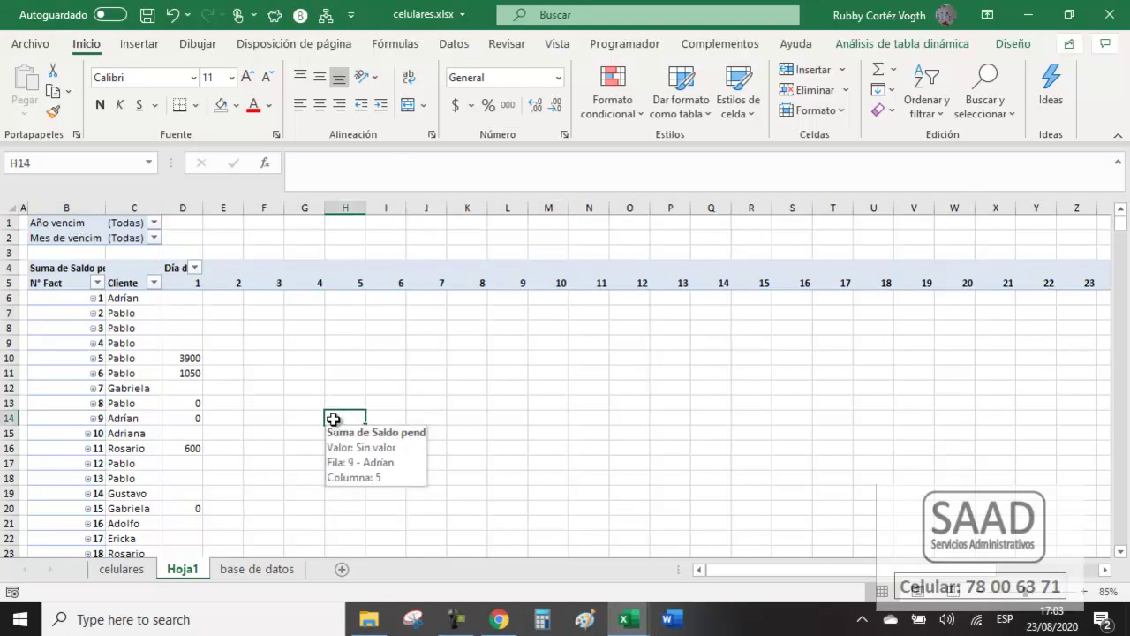
# Show the field list and drag Estado into Filtros above Año vencim and Mes de vencim.
pyautogui.rightClick(333, 422)
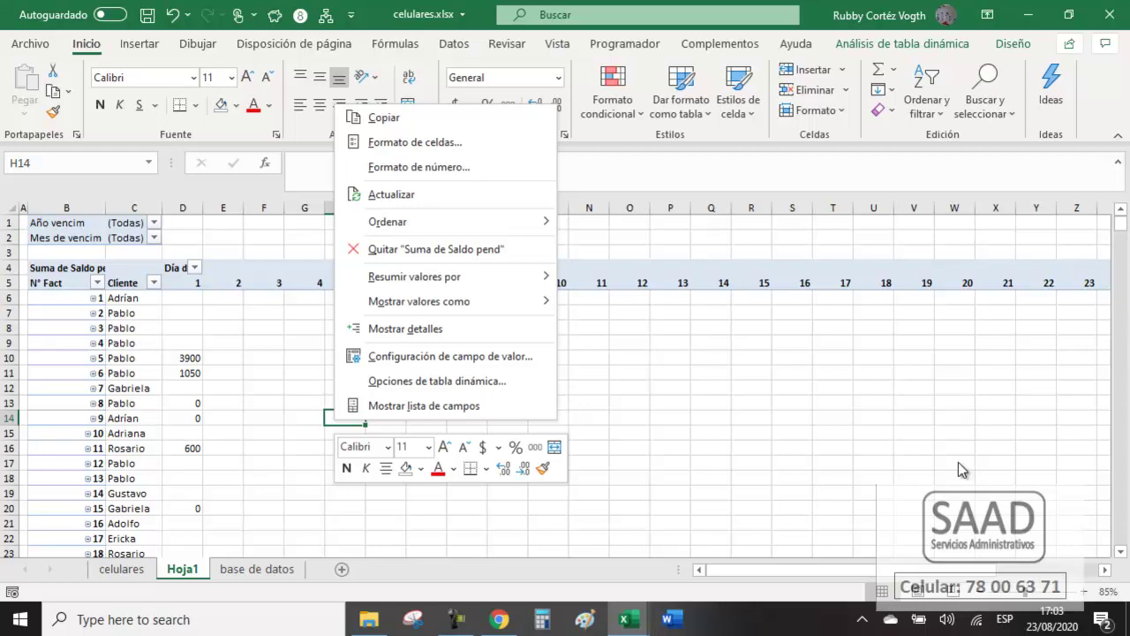
pyautogui.click(382, 408)
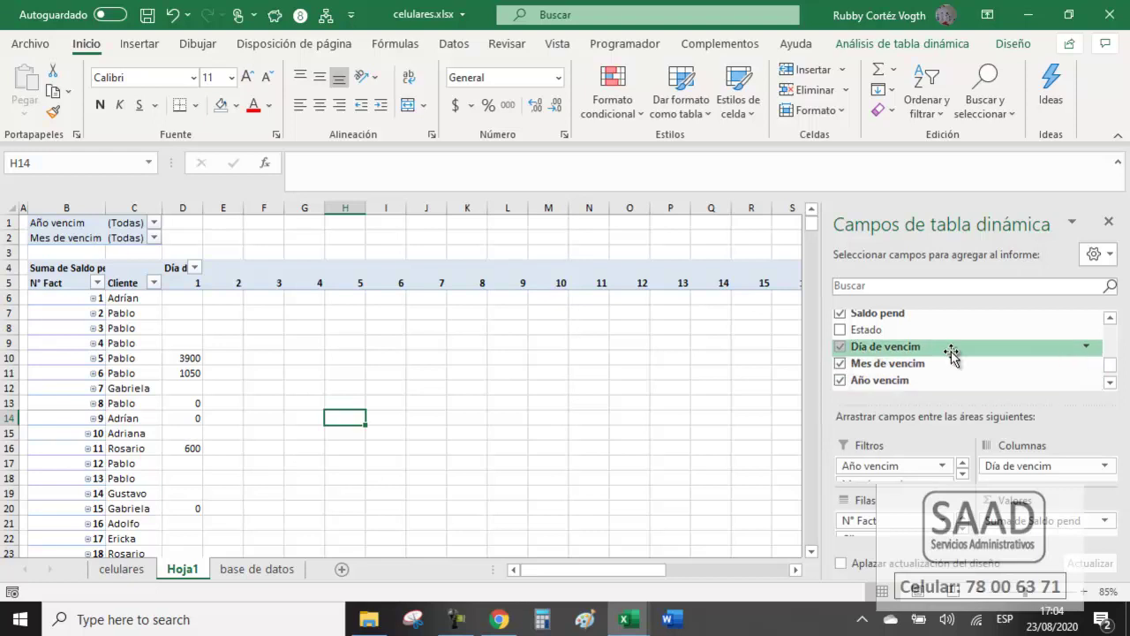
pyautogui.moveTo(897, 338); pyautogui.dragTo(891, 466)
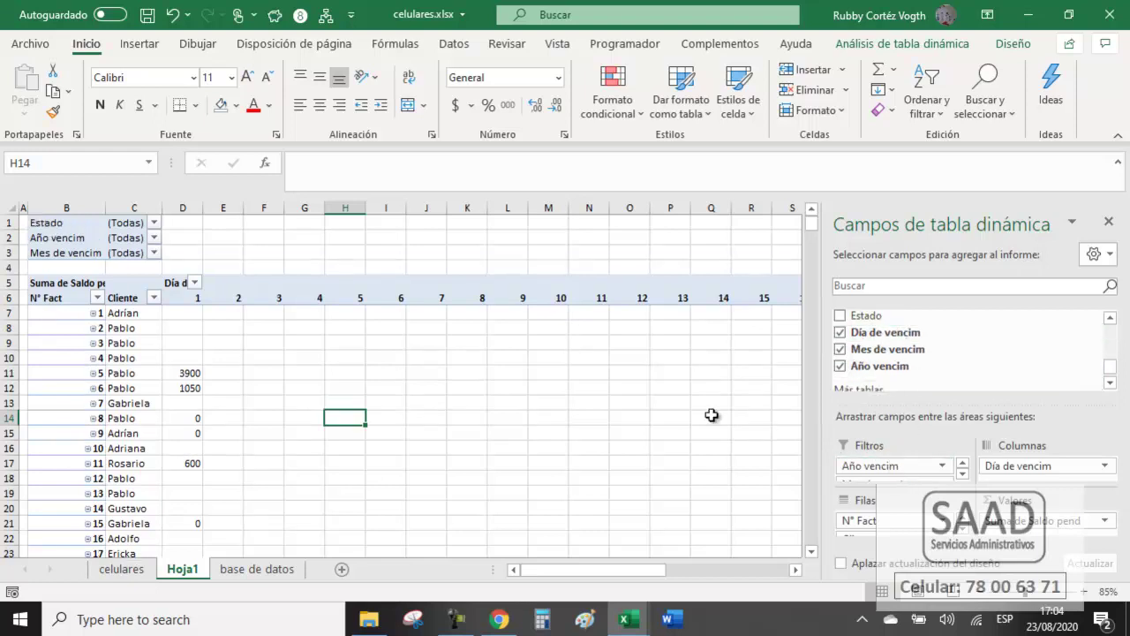
pyautogui.click(80, 223)
pyautogui.moveTo(111, 229); pyautogui.dragTo(127, 253)
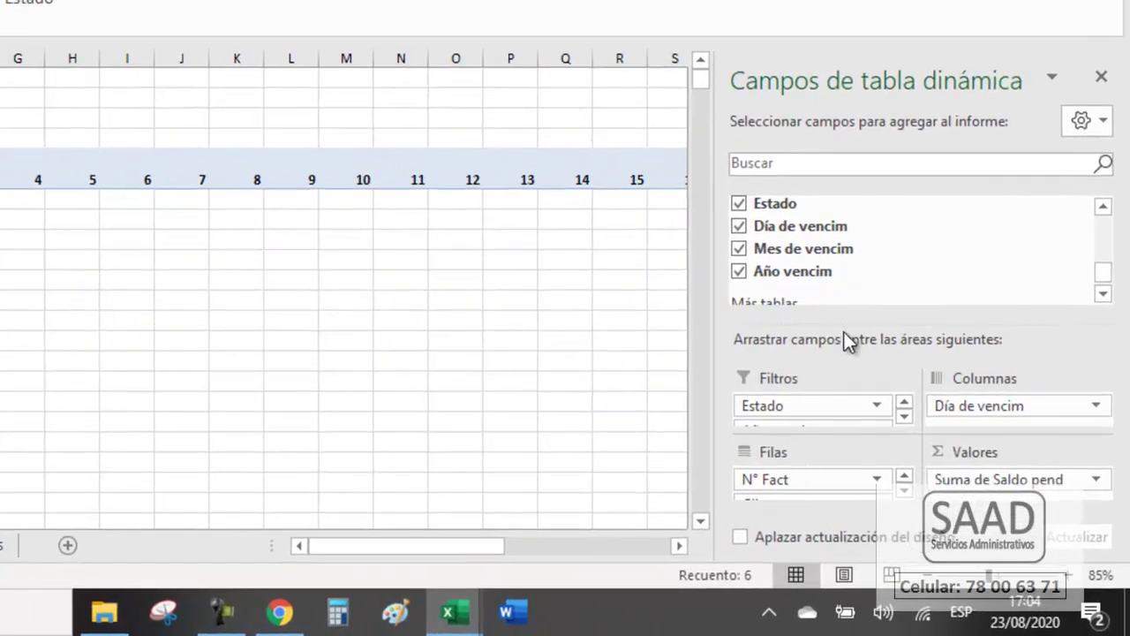
pyautogui.moveTo(844, 329); pyautogui.dragTo(849, 279)
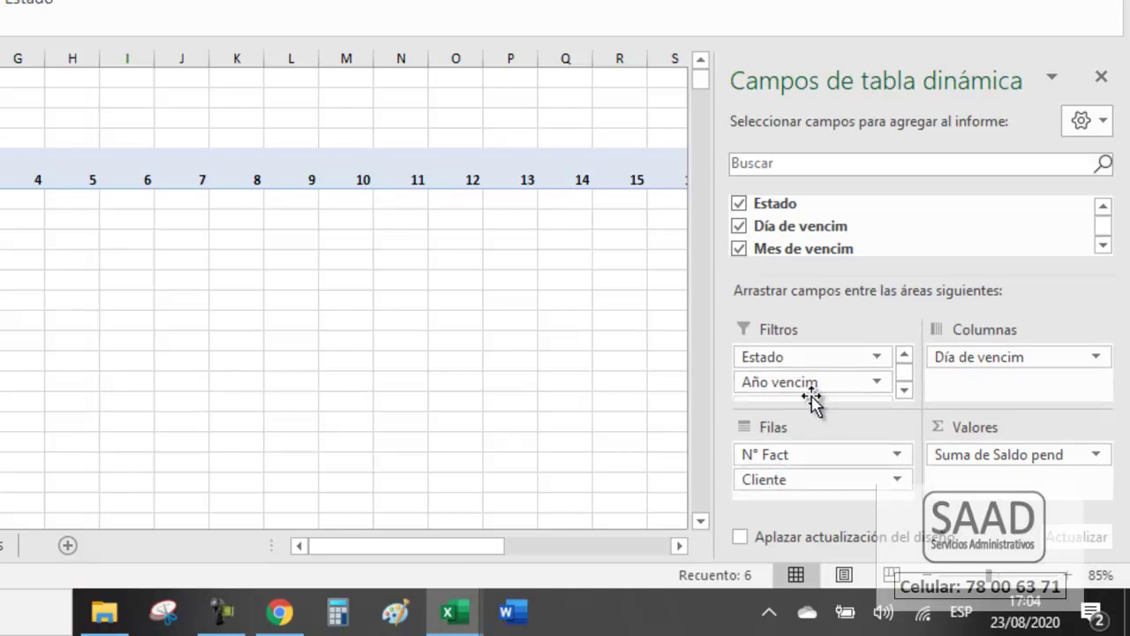
pyautogui.moveTo(827, 272); pyautogui.dragTo(816, 242)
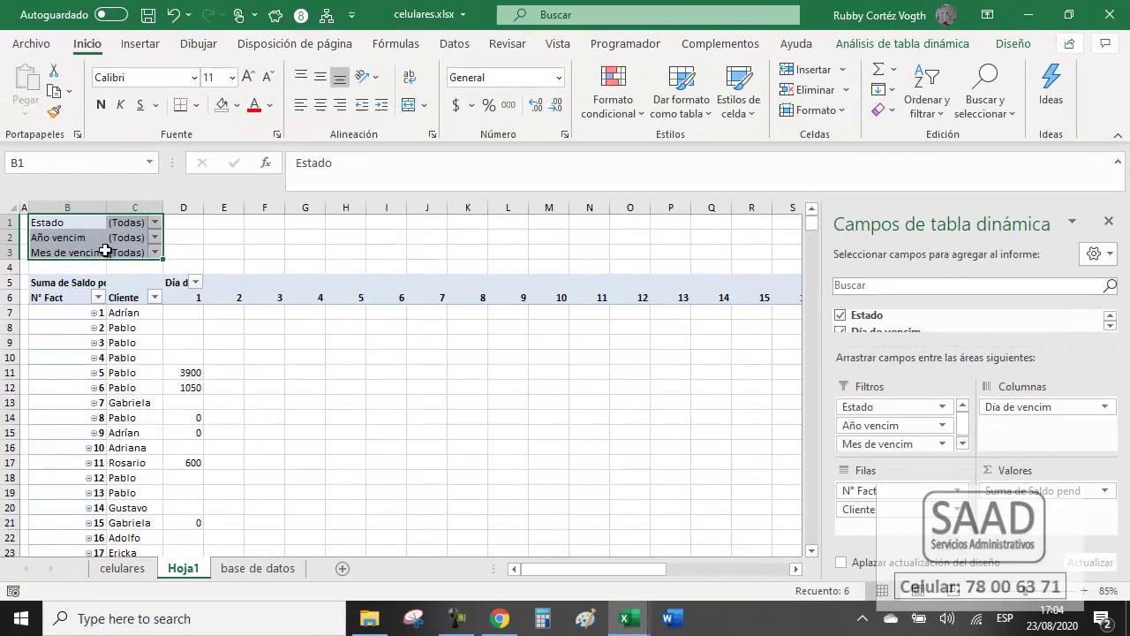
# Set the Estado filter to Vencida and Año vencim to 2020, then pick Aug for Mes de vencim.
pyautogui.click(149, 223)
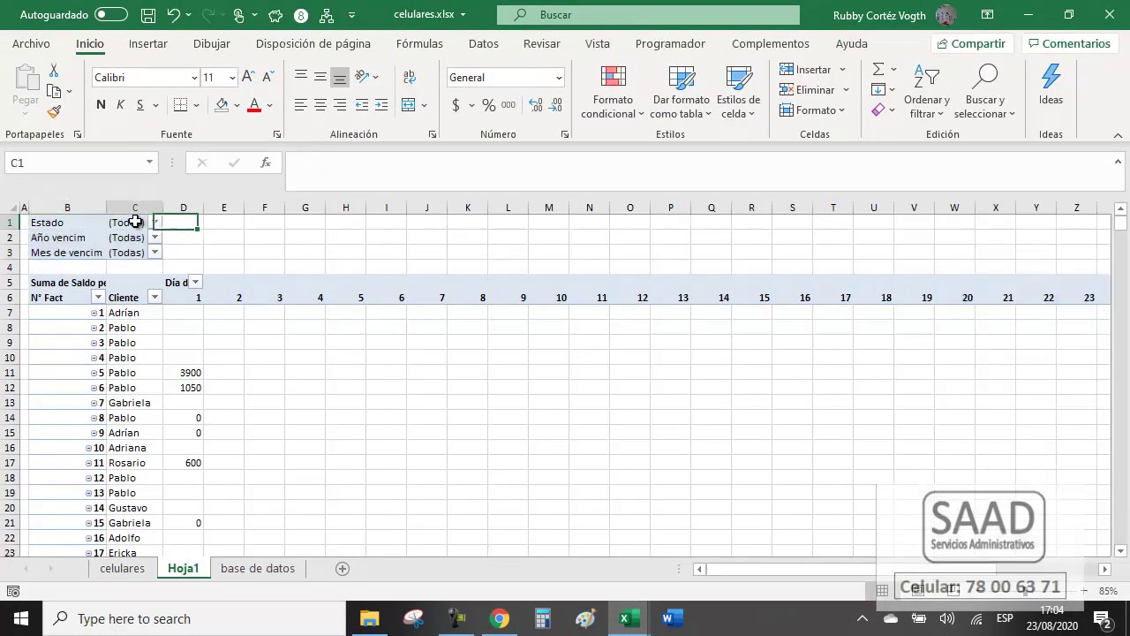
pyautogui.click(154, 224)
pyautogui.click(46, 294)
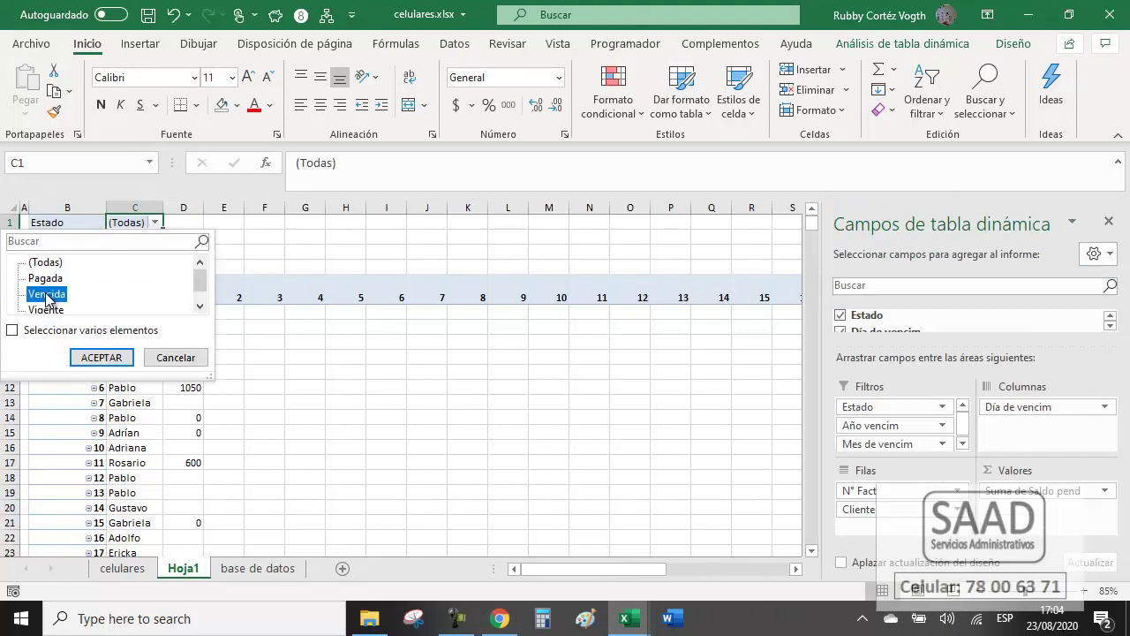
pyautogui.click(93, 357)
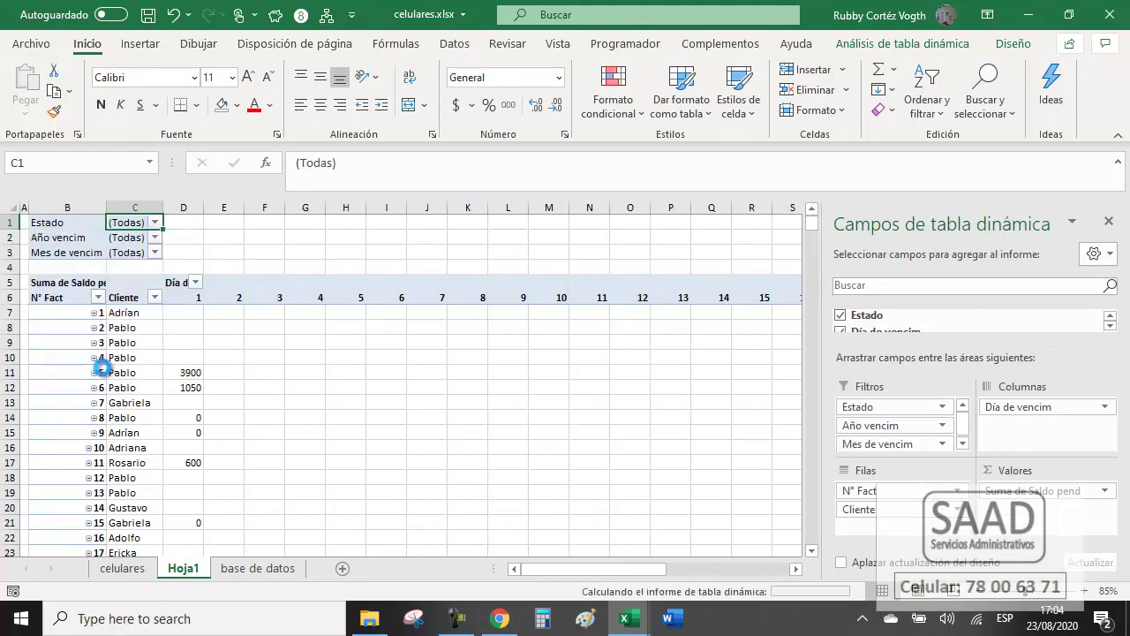
pyautogui.click(155, 238)
pyautogui.click(39, 293)
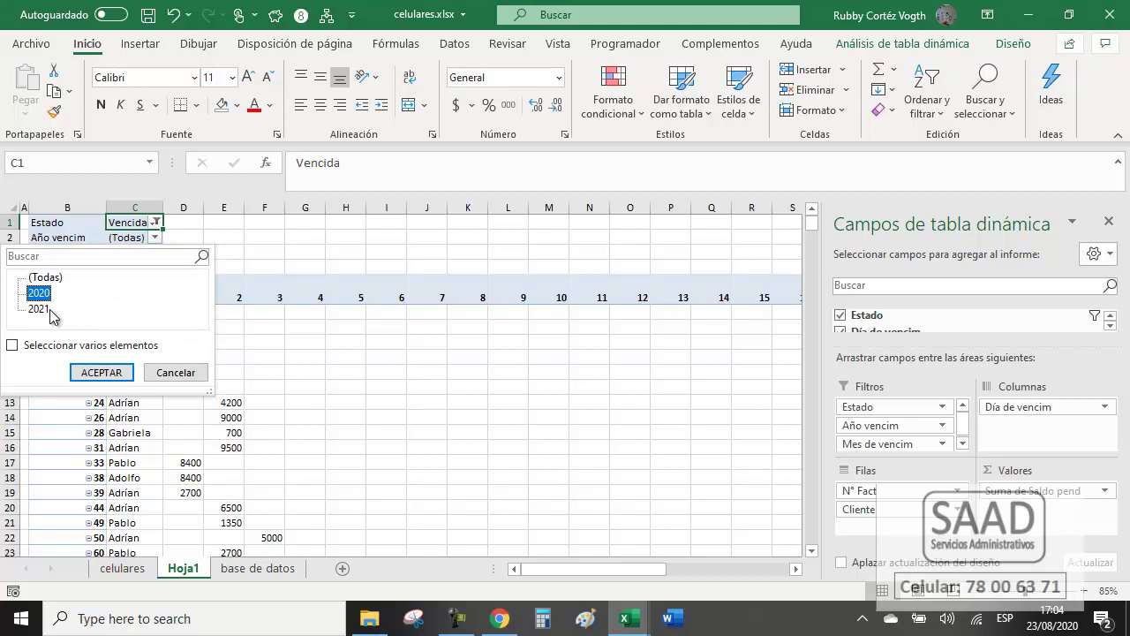
pyautogui.click(102, 372)
pyautogui.click(154, 252)
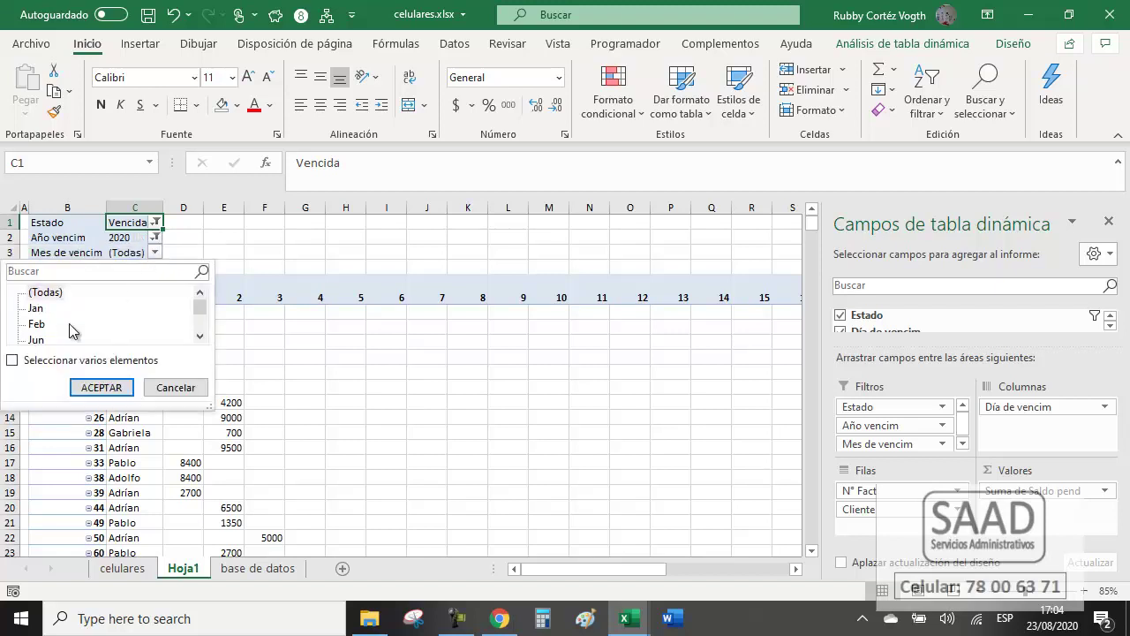
pyautogui.scroll(-4, 201, 332)
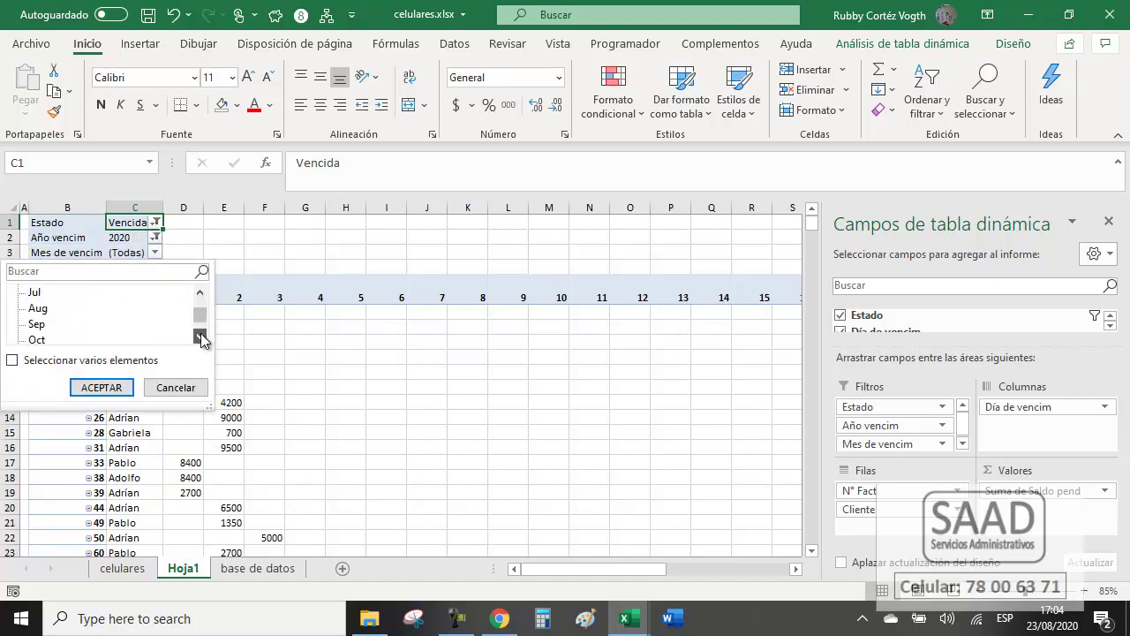
pyautogui.click(39, 309)
# Apply the Aug month filter and close the Campos de tabla dinámica pane.
pyautogui.click(101, 387)
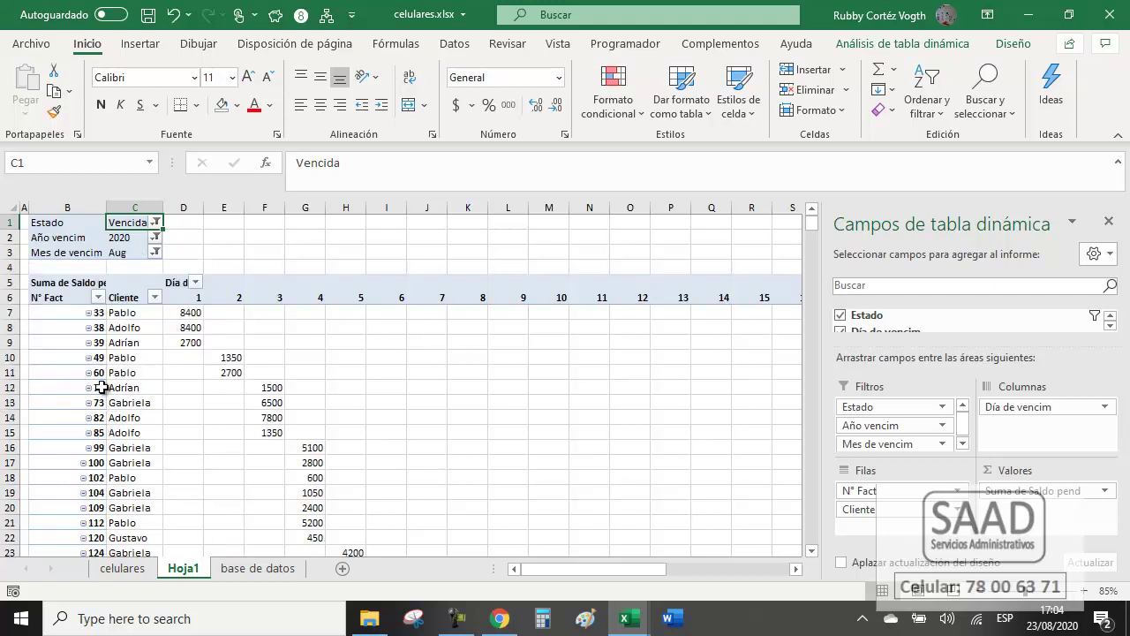
pyautogui.click(1106, 222)
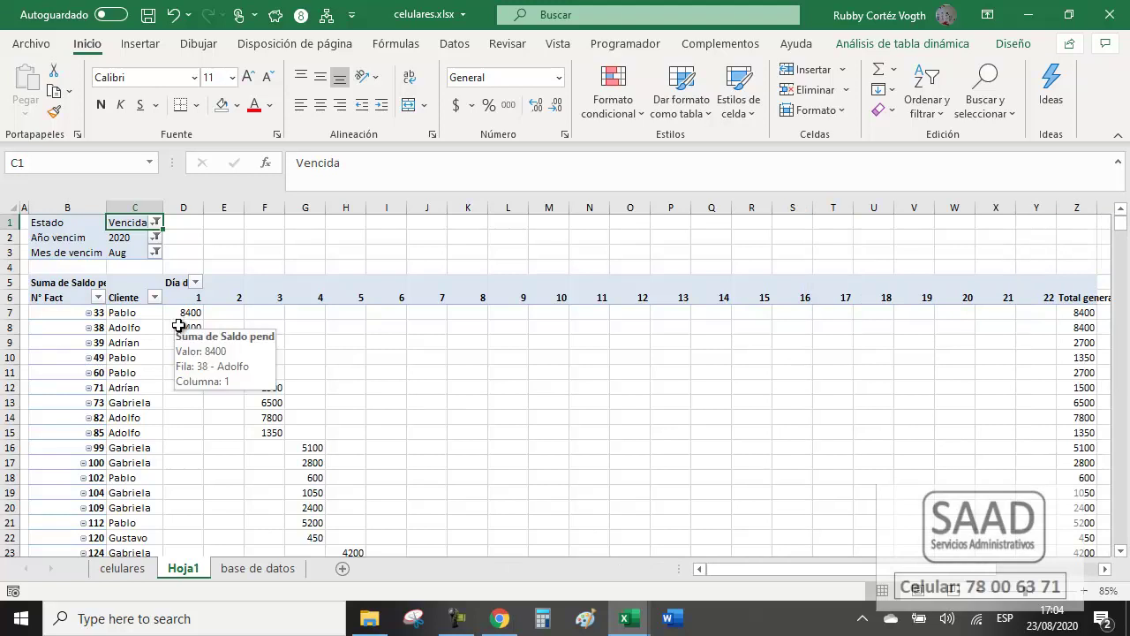
pyautogui.scroll(-1, 182, 324)
pyautogui.scroll(-6, 177, 325)
pyautogui.scroll(-17, 171, 327)
pyautogui.scroll(-3, 171, 327)
pyautogui.scroll(-14, 171, 327)
pyautogui.scroll(20, 172, 327)
pyautogui.scroll(20, 172, 327)
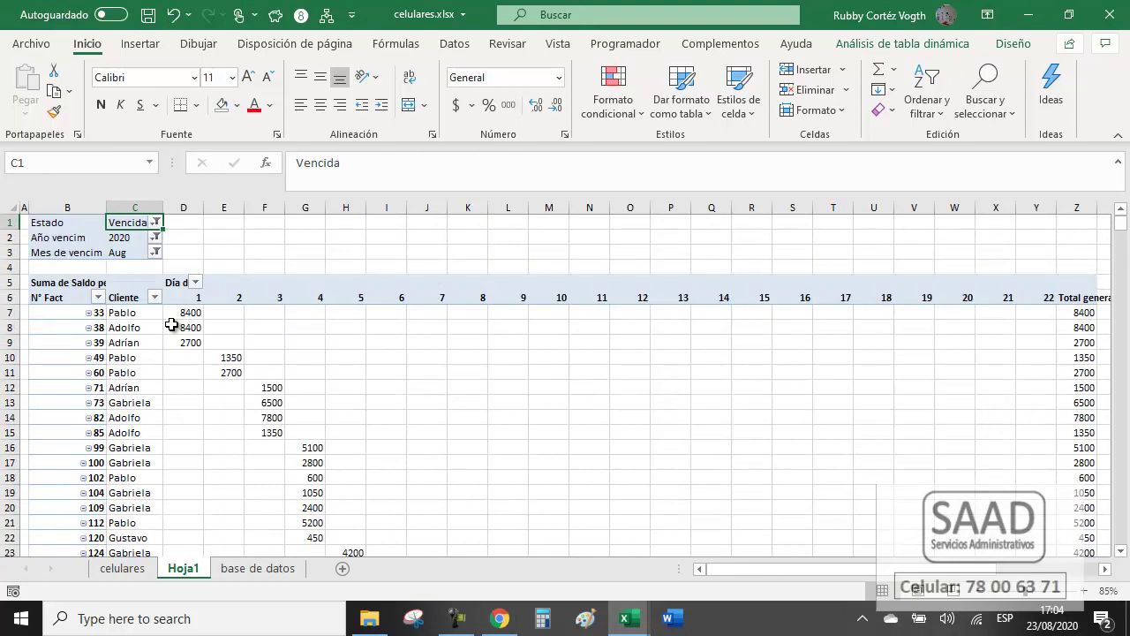
# Step through the filtered overdue invoice rows starting from row 7.
pyautogui.click(56, 315)
pyautogui.press('Left')
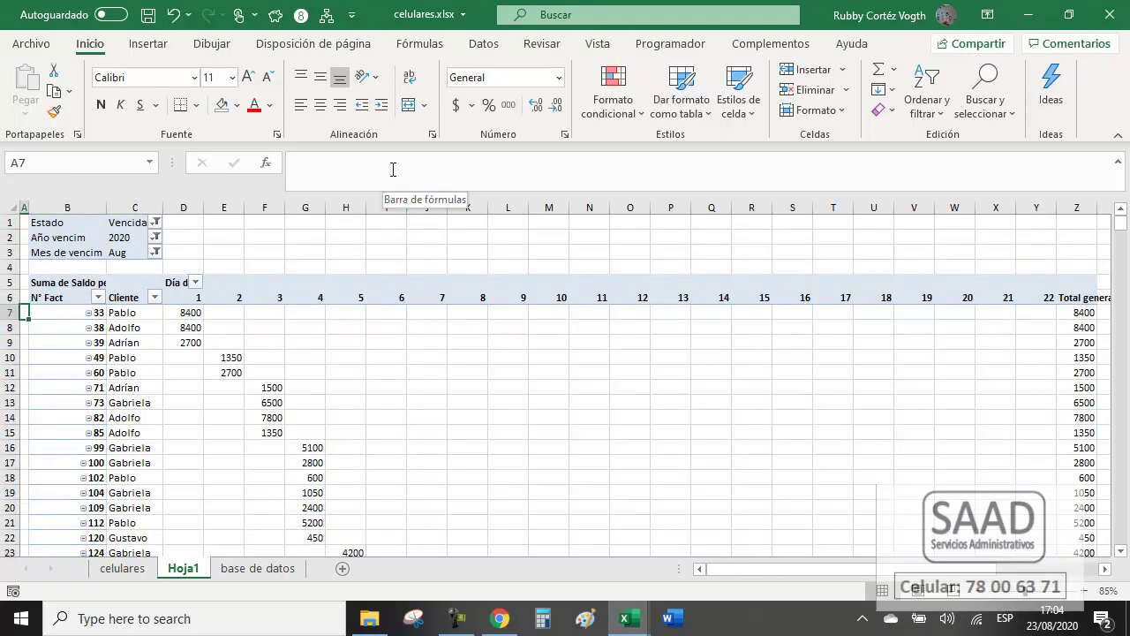
pyautogui.press('Down')
pyautogui.press('Down')
pyautogui.press('Down')
pyautogui.press('Down')
pyautogui.press('Down')
pyautogui.press('Down')
pyautogui.press('Down')
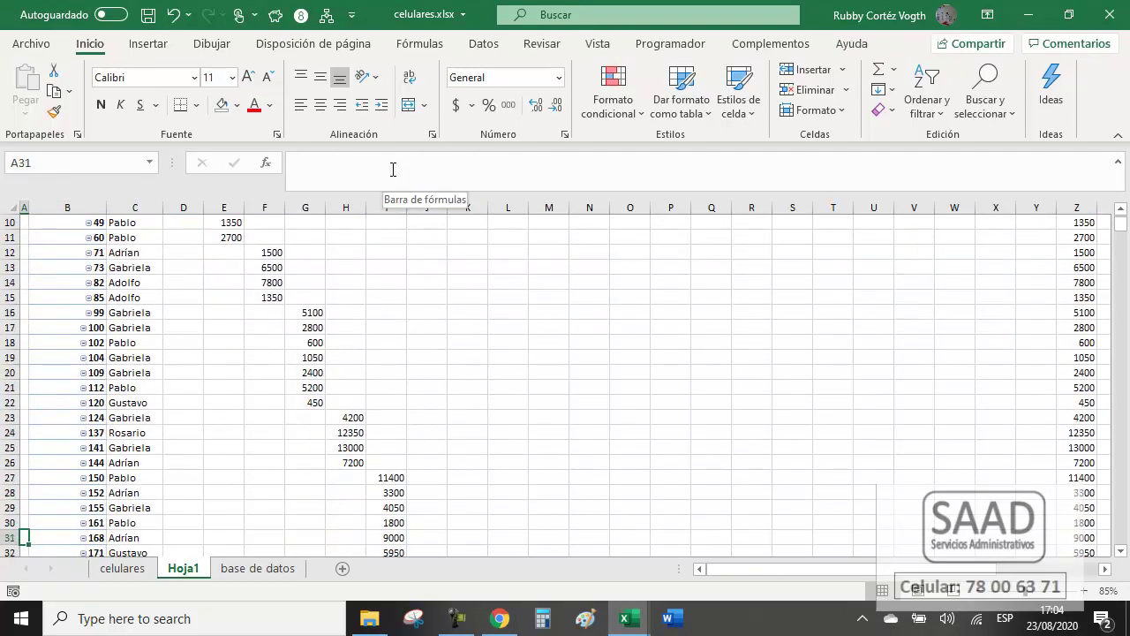
pyautogui.press('Down')
pyautogui.press('Down')
pyautogui.press('Down')
pyautogui.press('Up')
pyautogui.press('Up')
pyautogui.press('Up')
pyautogui.press('Up')
pyautogui.press('Up')
pyautogui.press('Up')
pyautogui.press('Up')
pyautogui.press('Up')
pyautogui.press('Up')
pyautogui.press('Down')
pyautogui.press('Down')
pyautogui.press('Down')
pyautogui.press('Down')
pyautogui.press('Down')
pyautogui.press('Down')
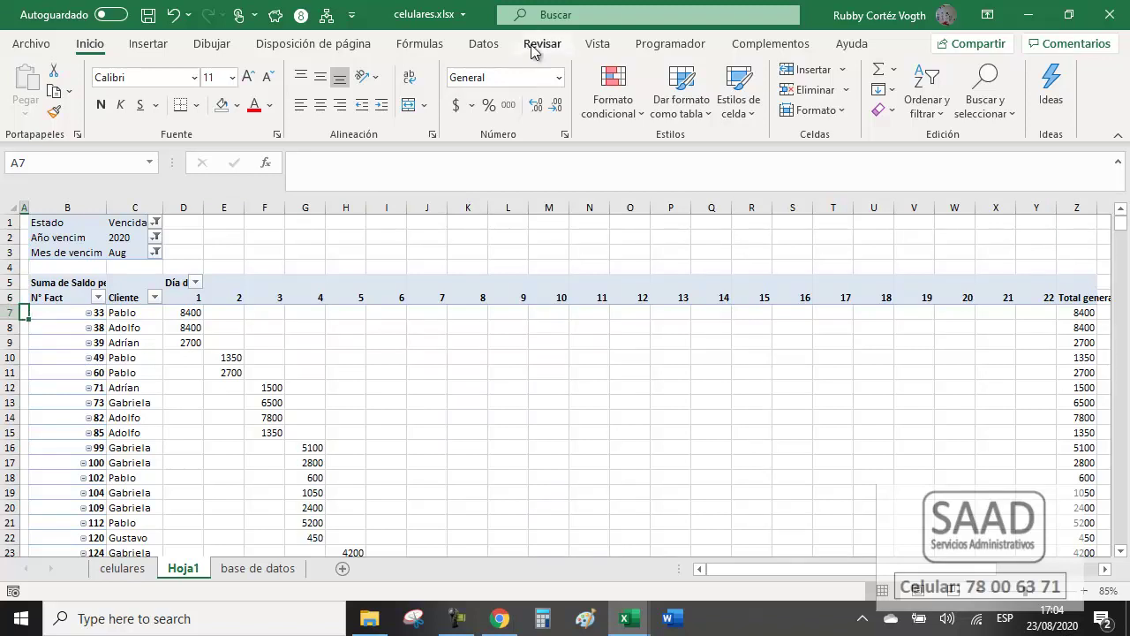
# Freeze the panes above row 7 so Hoja1's filters and day headers stay visible.
pyautogui.click(598, 43)
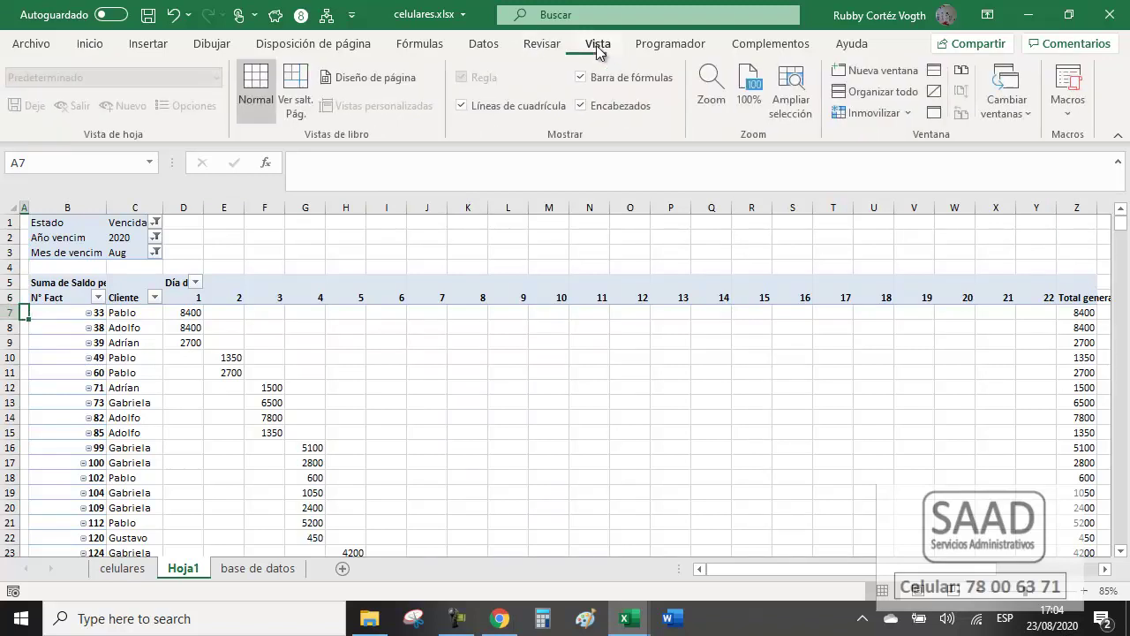
pyautogui.click(857, 115)
pyautogui.click(887, 147)
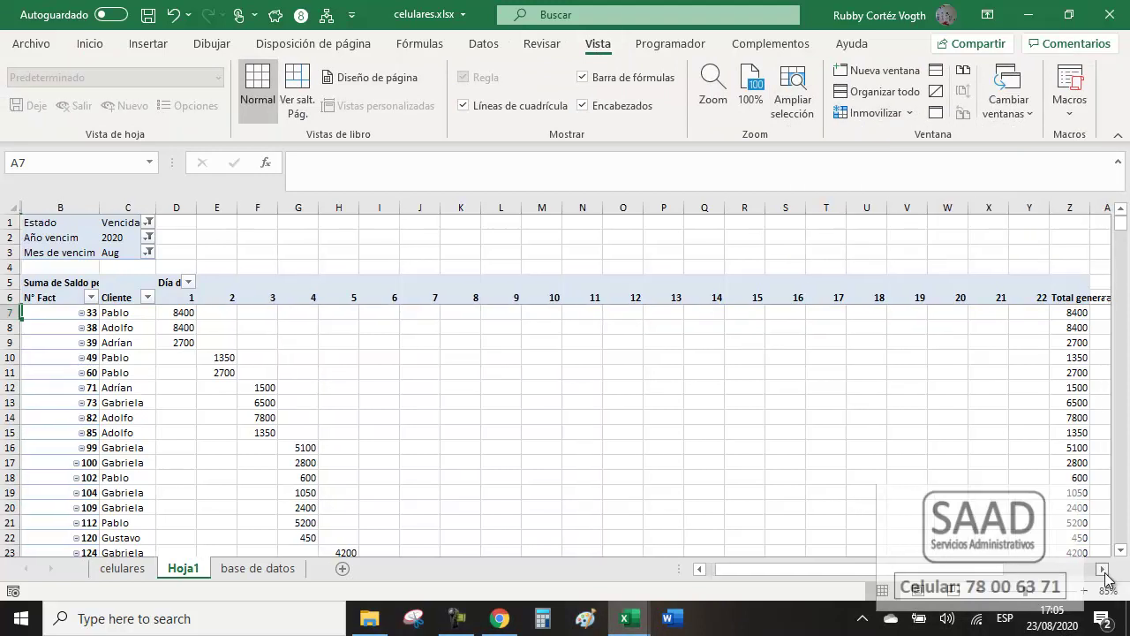
pyautogui.hscroll(5, 941, 447)
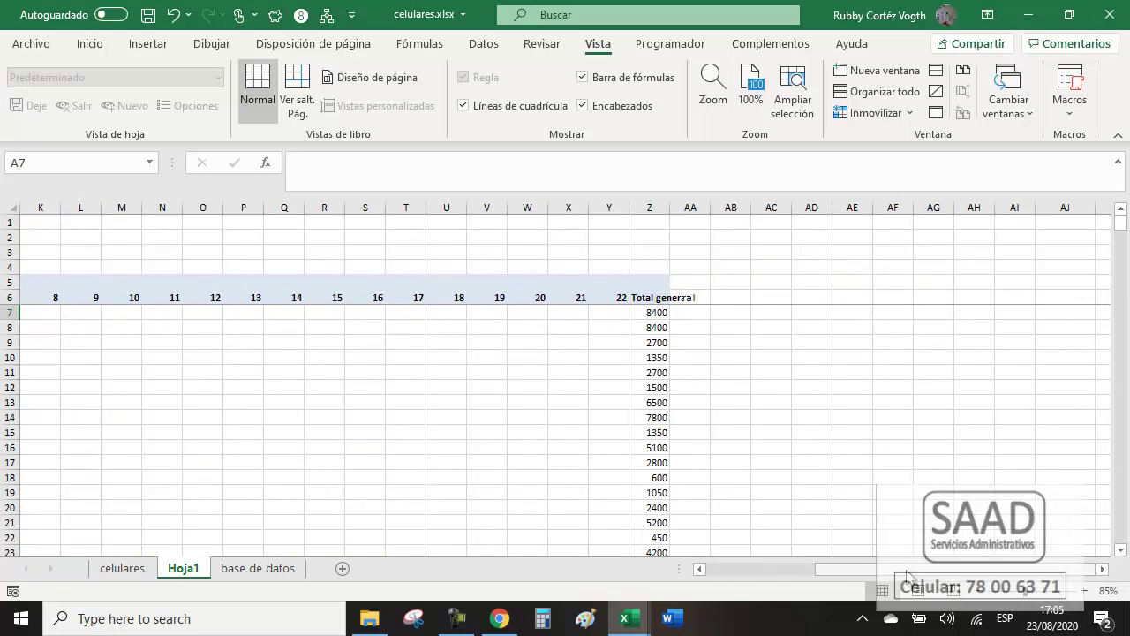
pyautogui.moveTo(843, 569); pyautogui.dragTo(718, 571)
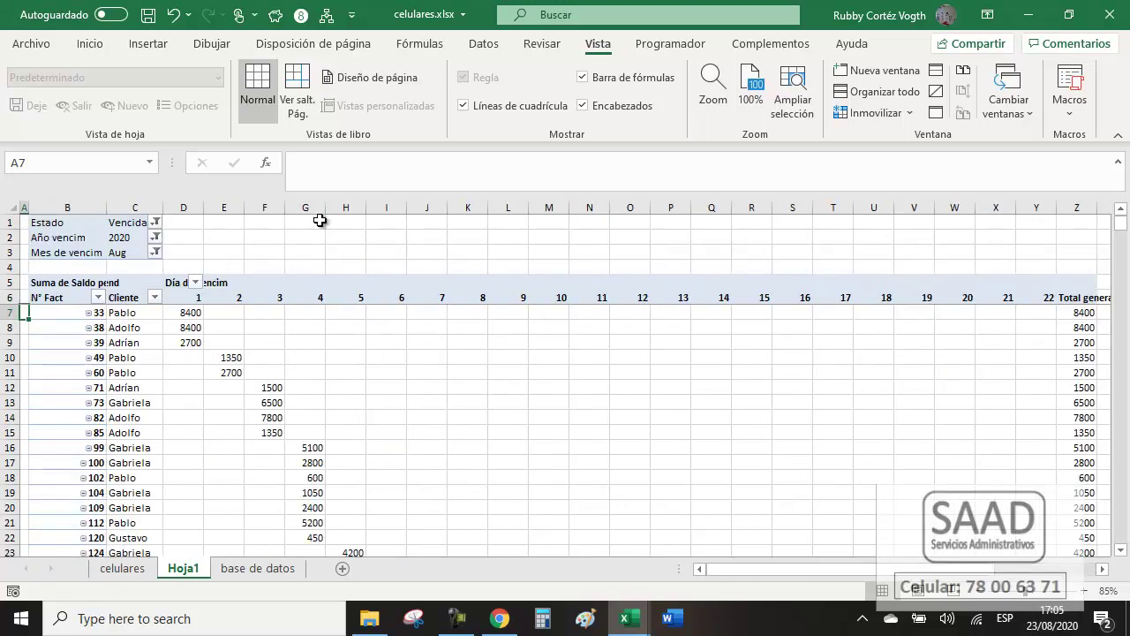
# Move down to the last row and back up to confirm the headers stay frozen.
pyautogui.press('Down')
pyautogui.press('Down')
pyautogui.press('Down')
pyautogui.press('Down')
pyautogui.press('Down')
pyautogui.press('Down')
pyautogui.press('Down')
pyautogui.press('Down')
pyautogui.press('Down')
pyautogui.press('Down')
pyautogui.press('Down')
pyautogui.press('Down')
pyautogui.press('Down')
pyautogui.press('Down')
pyautogui.press('Down')
pyautogui.press('Down')
pyautogui.press('Down')
pyautogui.press('Down')
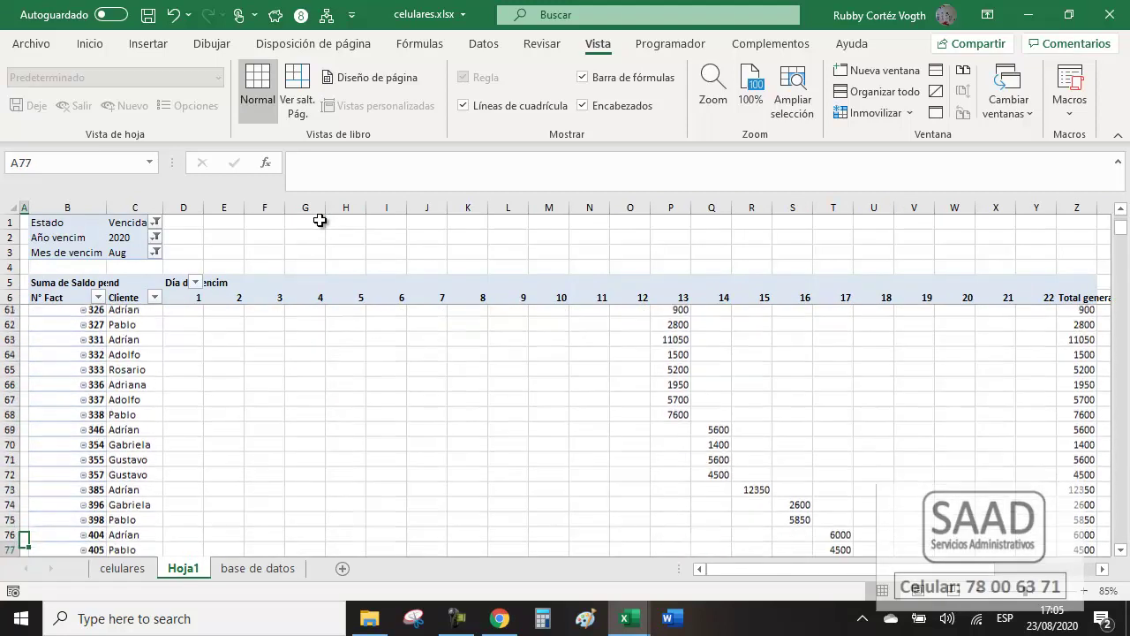
pyautogui.hotkey('ctrl', 'Down')
pyautogui.press('Up')
pyautogui.hotkey('ctrl', 'Up')
pyautogui.press('Down')
pyautogui.press('Down')
pyautogui.press('Down')
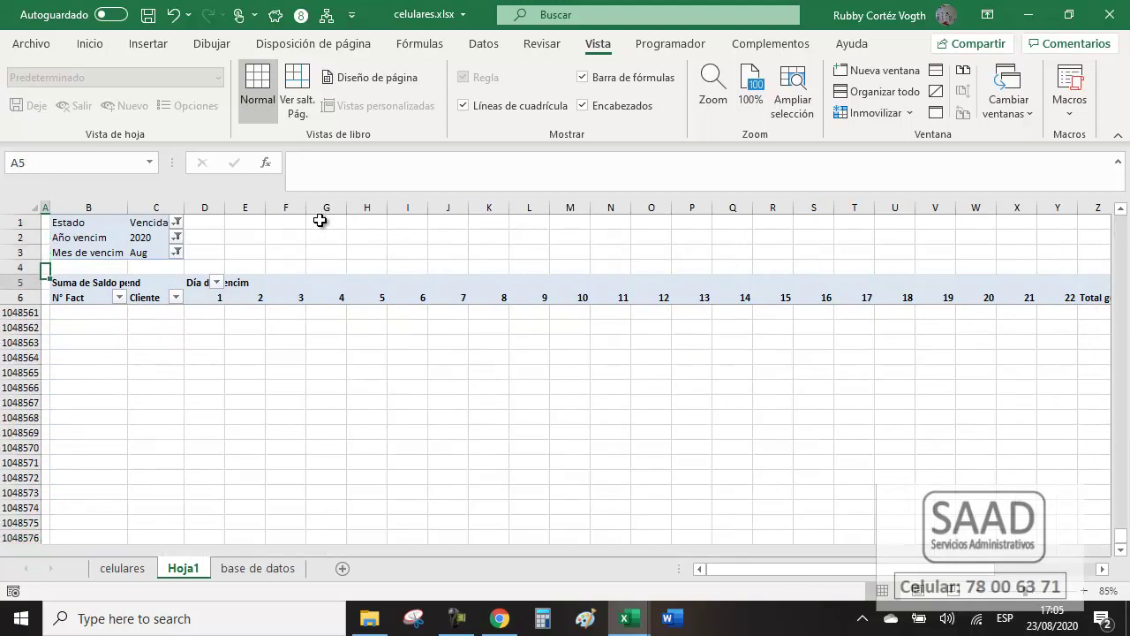
pyautogui.press('Down')
pyautogui.press('Down')
pyautogui.press('Down')
pyautogui.press('Right')
pyautogui.press('Down')
pyautogui.press('Up')
pyautogui.press('Up')
pyautogui.press('Up')
pyautogui.press('Up')
pyautogui.press('Up')
pyautogui.press('Left')
pyautogui.press('Up')
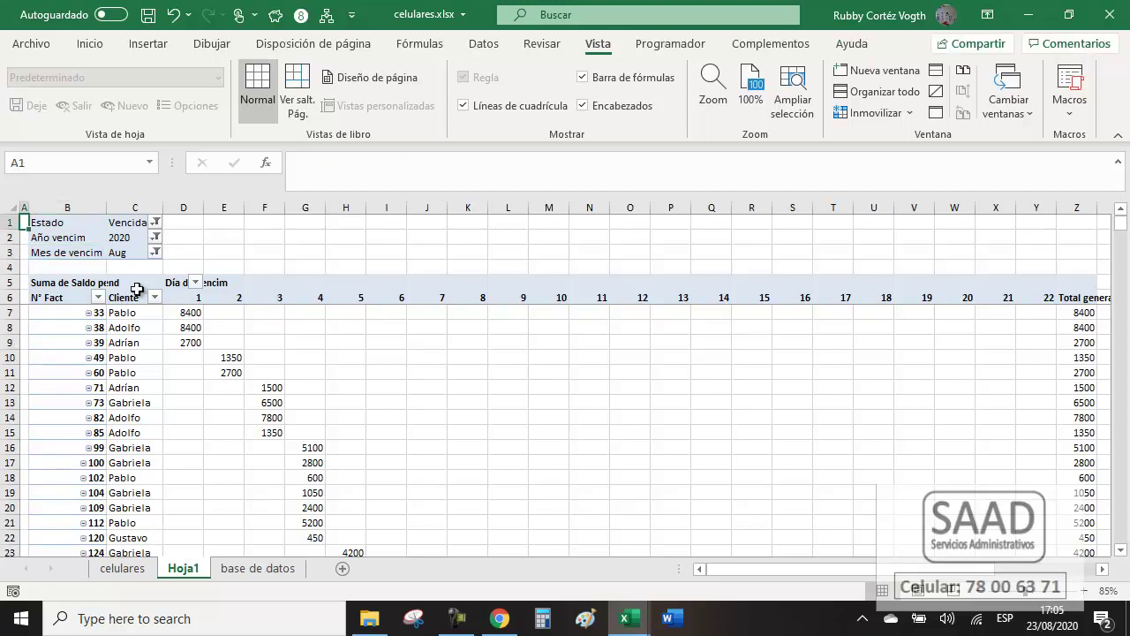
pyautogui.click(109, 255)
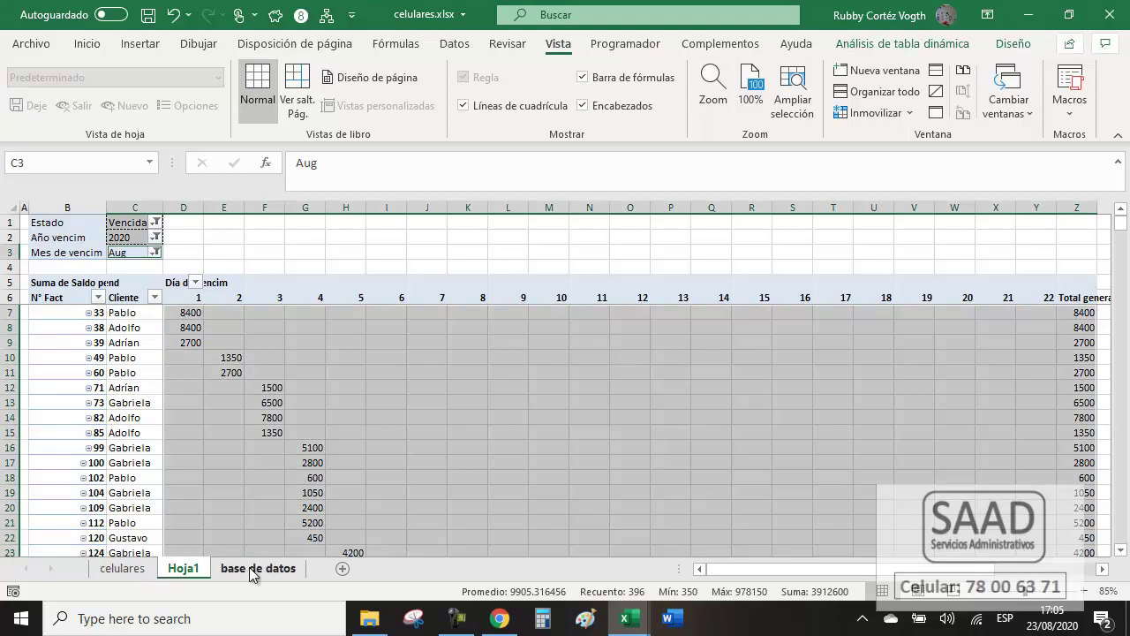
# Check the Cliente column on base de datos, then select client entries in the Hoja1 pivot.
pyautogui.click(249, 568)
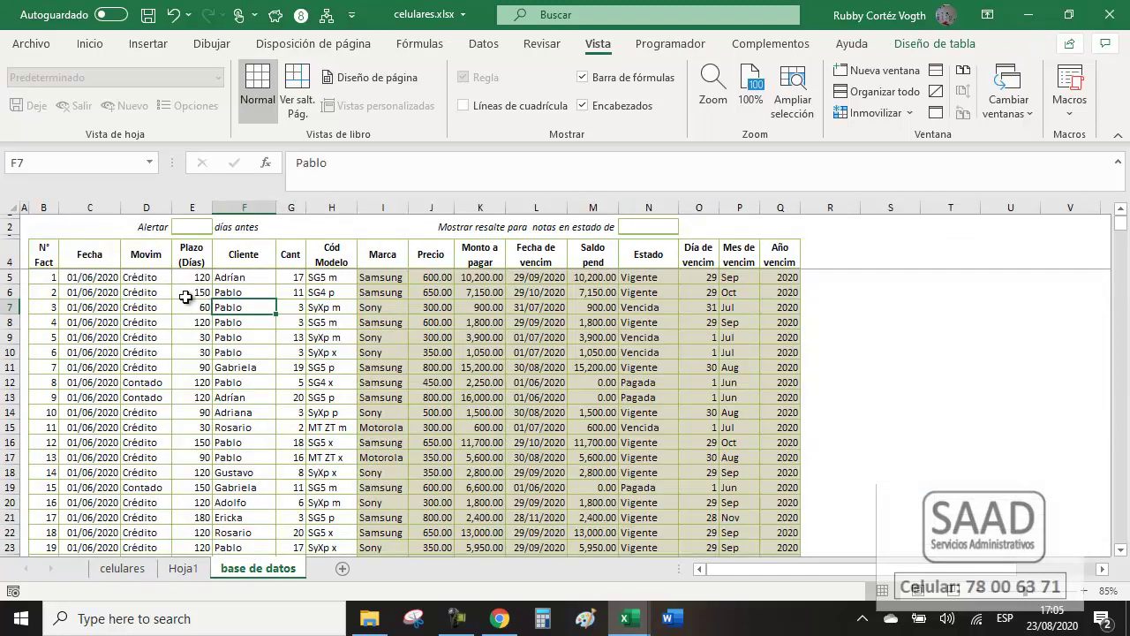
pyautogui.click(234, 254)
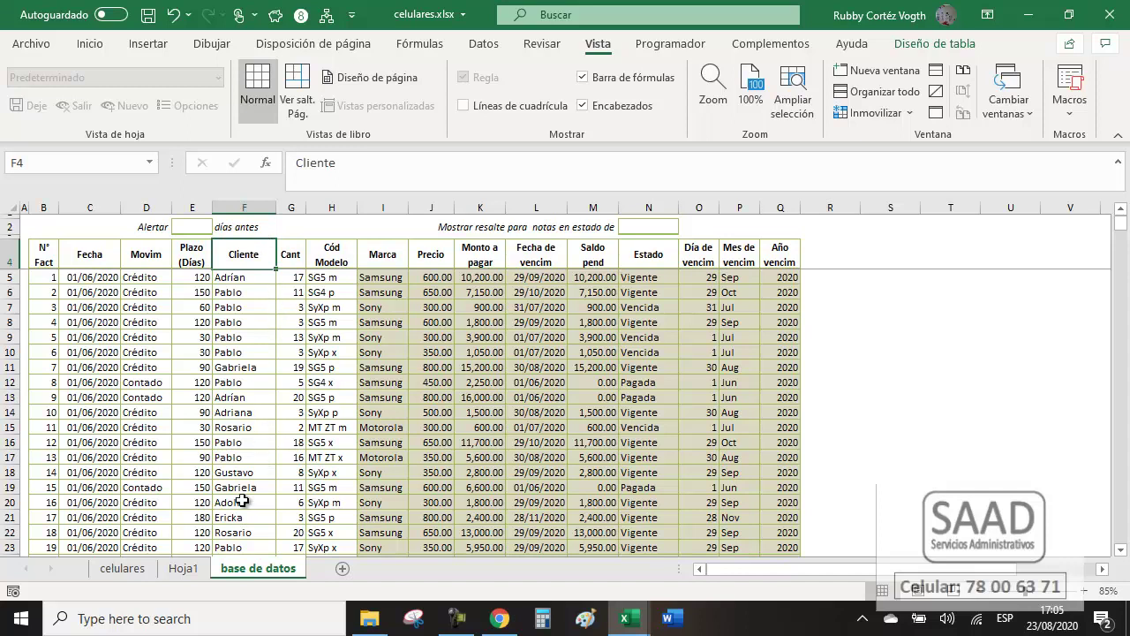
pyautogui.click(181, 567)
pyautogui.click(150, 354)
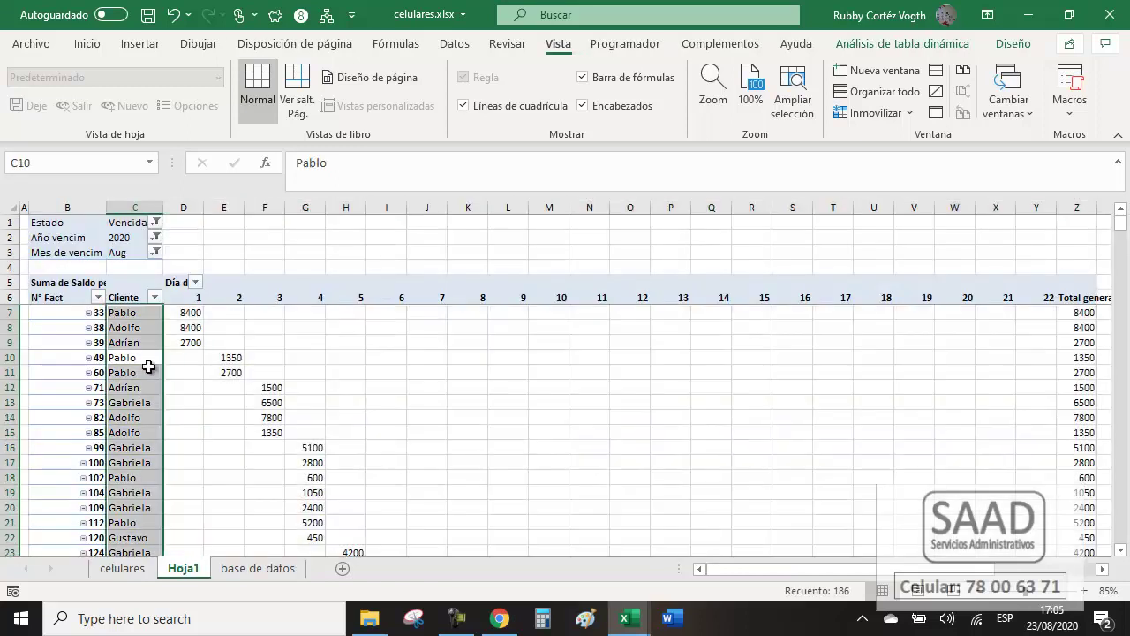
pyautogui.click(118, 499)
# Review the Total general day totals, e.g. 65300 for day 1 and 76900 for day 5.
pyautogui.hotkey('ctrl', 'Down')
pyautogui.press('Down')
pyautogui.press('Down')
pyautogui.press('Up')
pyautogui.press('Right')
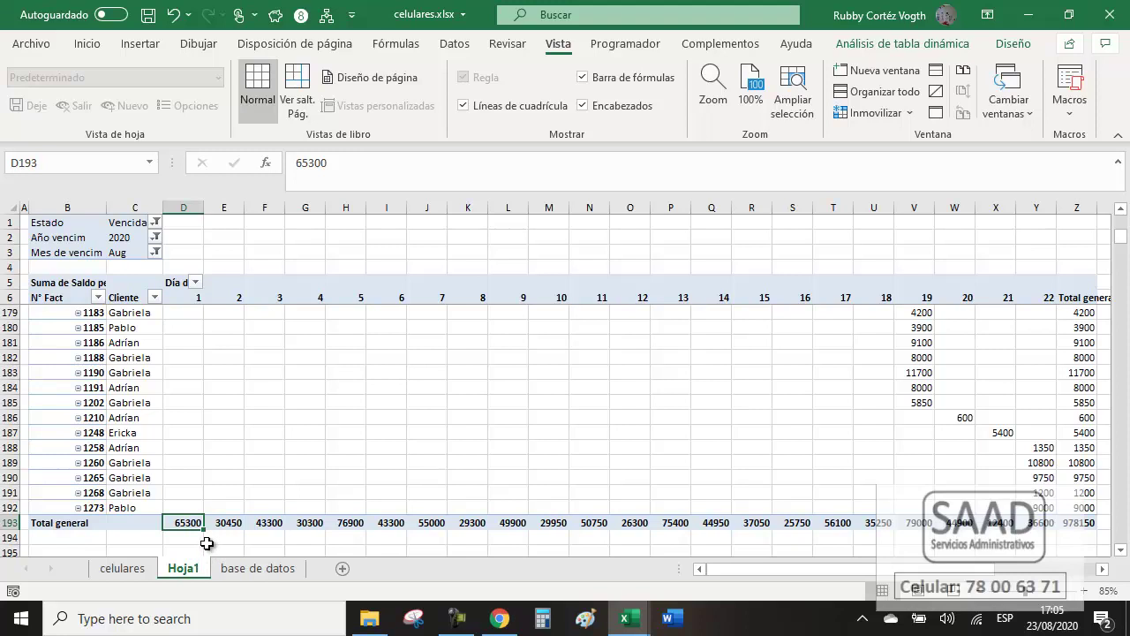
pyautogui.click(228, 524)
pyautogui.click(265, 523)
pyautogui.click(305, 523)
pyautogui.click(349, 524)
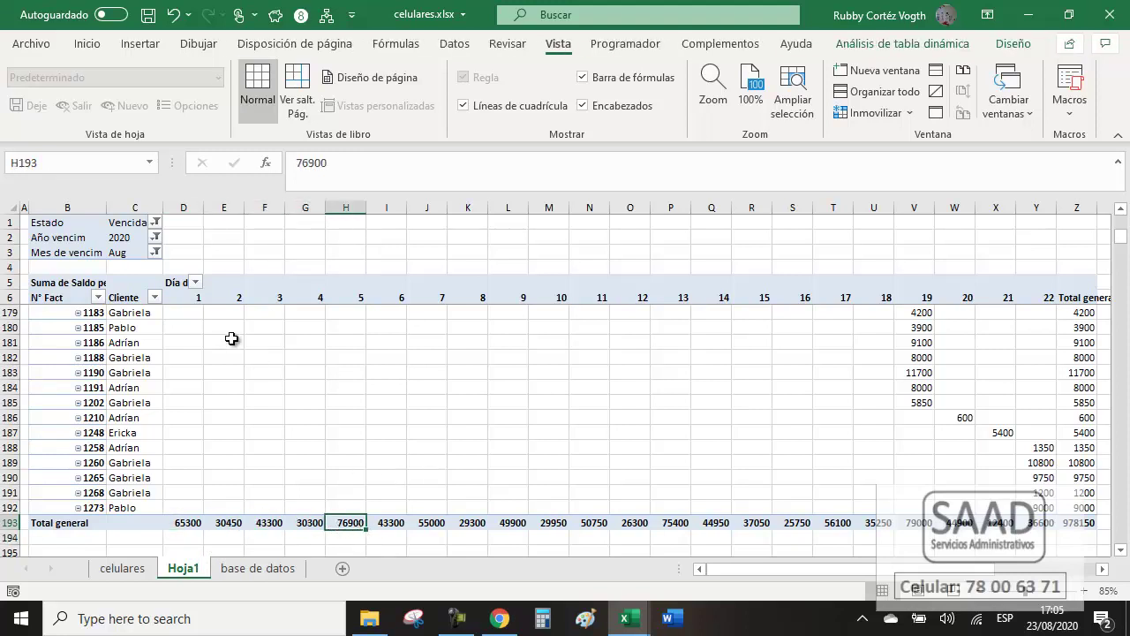
pyautogui.click(156, 223)
pyautogui.click(332, 248)
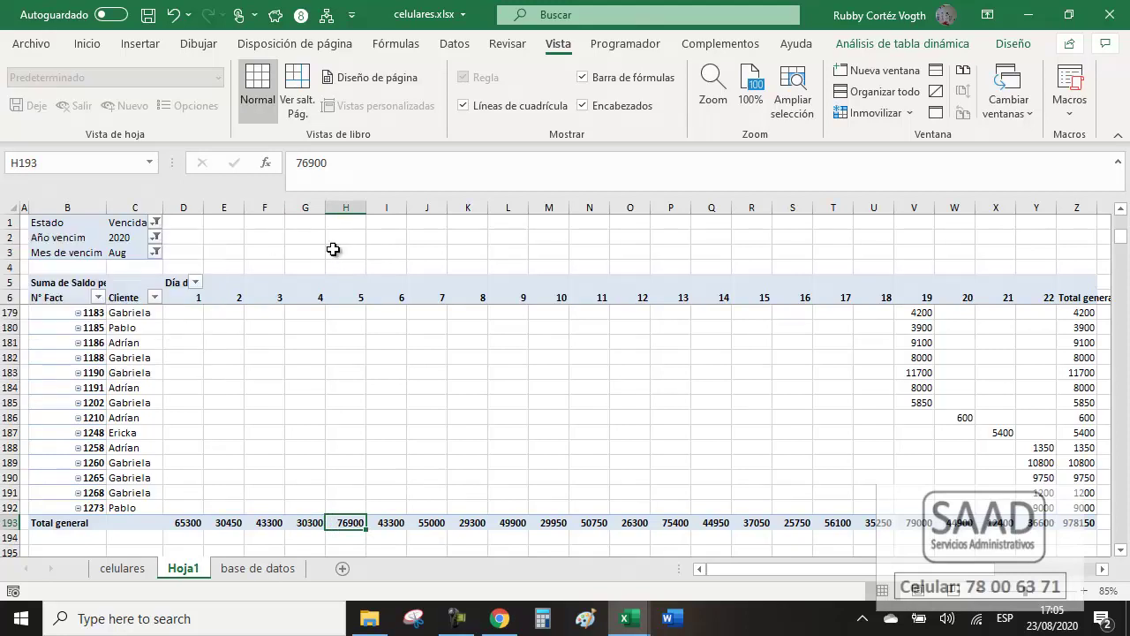
# Change the pivot's month filter to Feb, then to Sep, leaving no invoice rows.
pyautogui.click(156, 254)
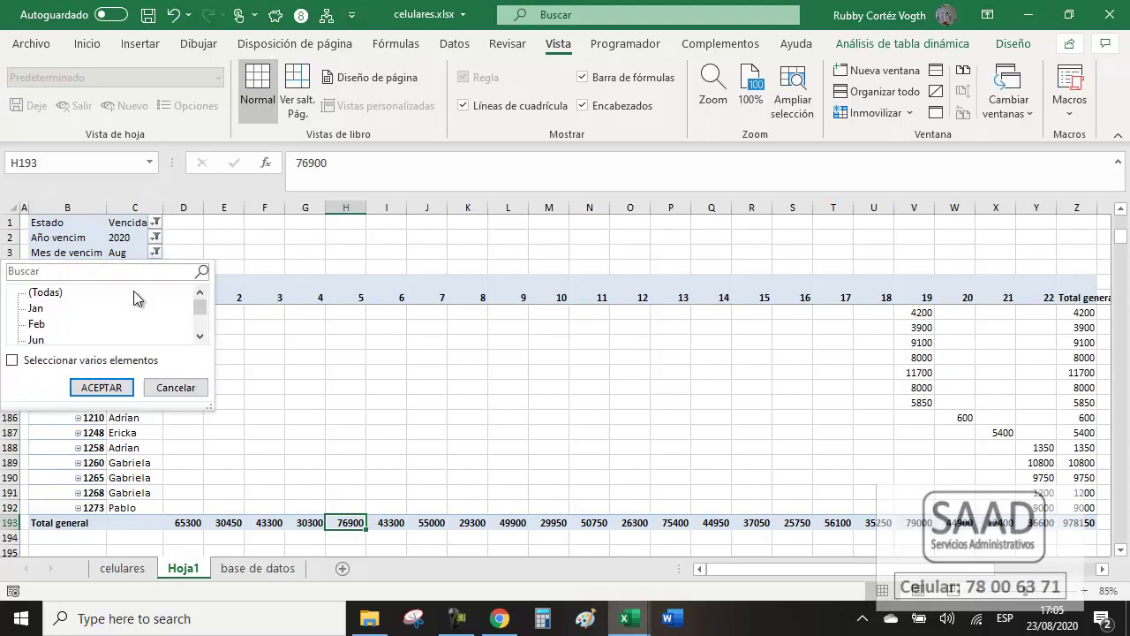
pyautogui.click(99, 388)
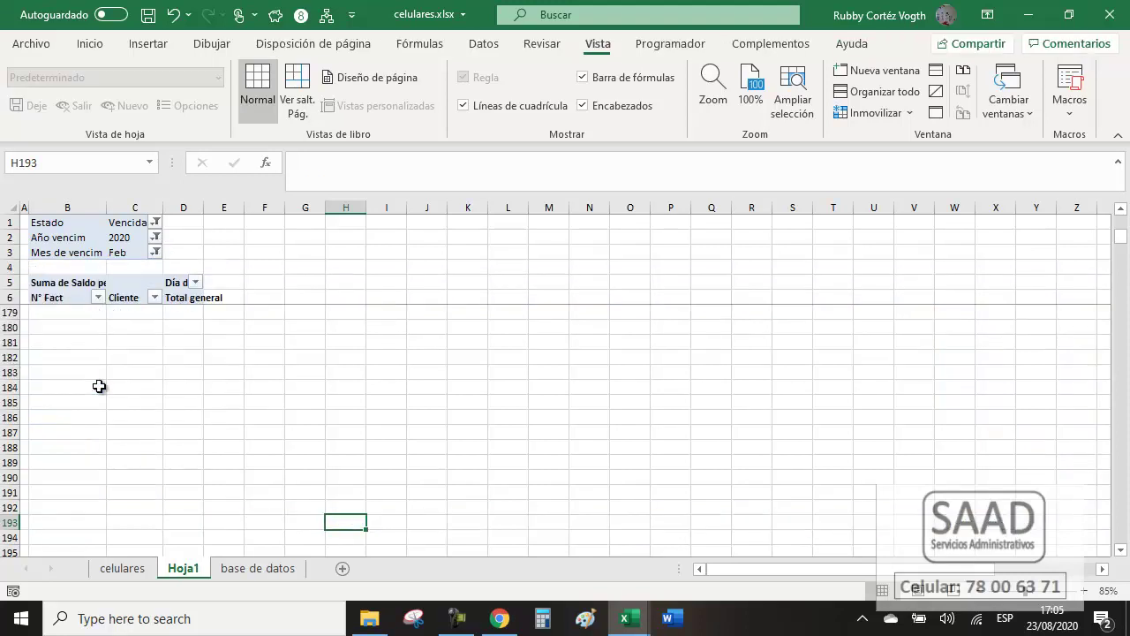
pyautogui.moveTo(261, 295); pyautogui.dragTo(251, 327)
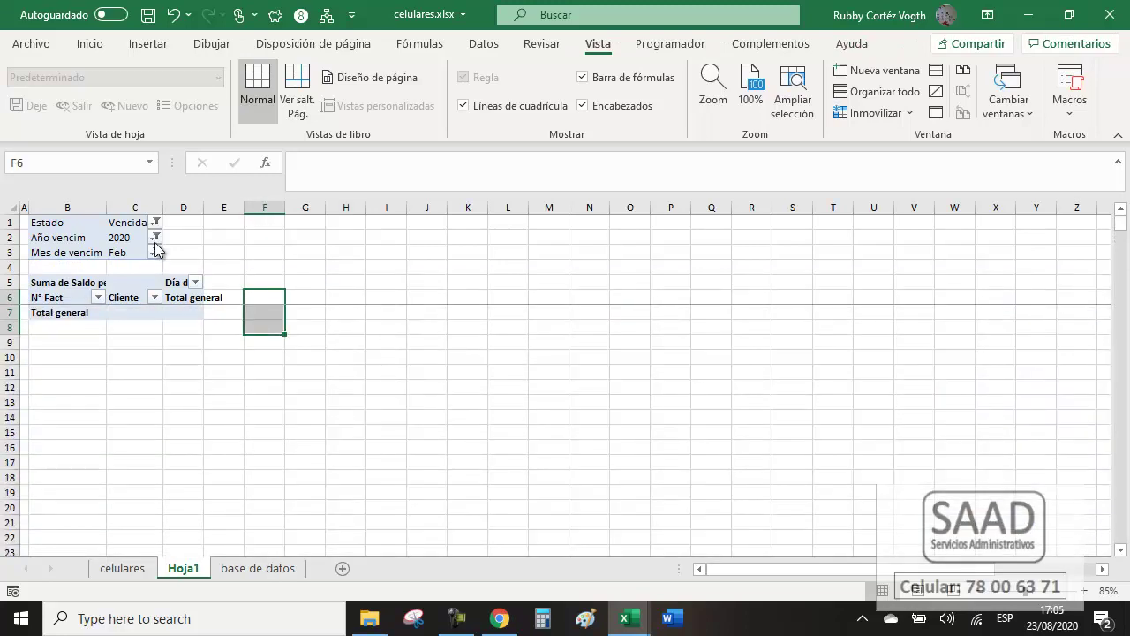
pyautogui.click(155, 252)
pyautogui.click(198, 336)
pyautogui.click(197, 336)
pyautogui.click(37, 324)
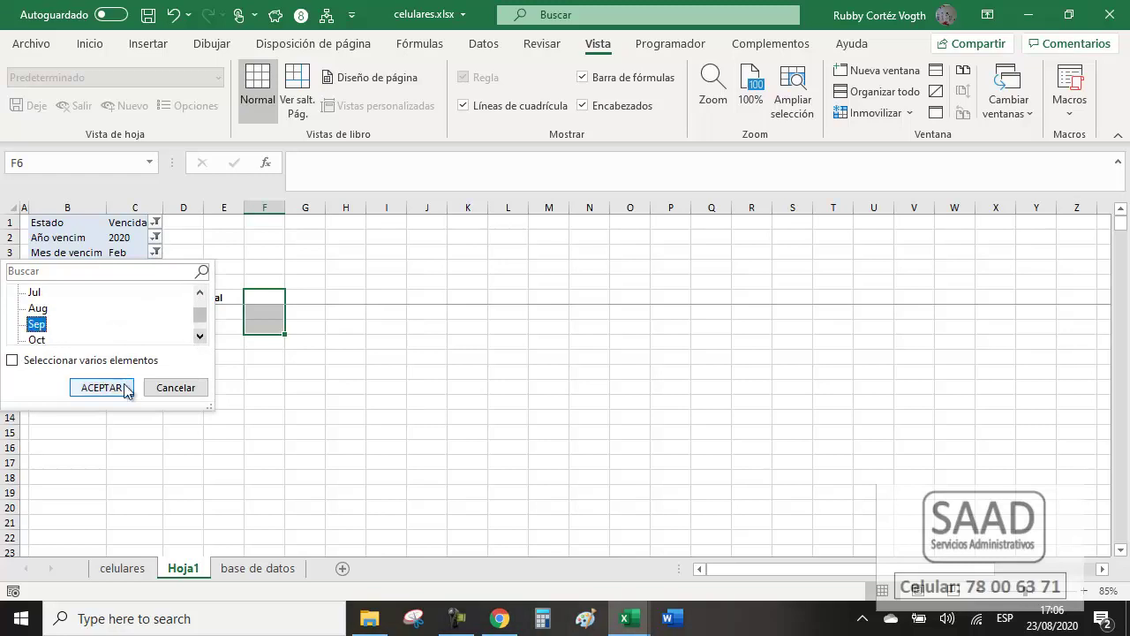
pyautogui.click(102, 388)
pyautogui.click(220, 281)
pyautogui.press('Down')
pyautogui.press('Down')
pyautogui.click(219, 276)
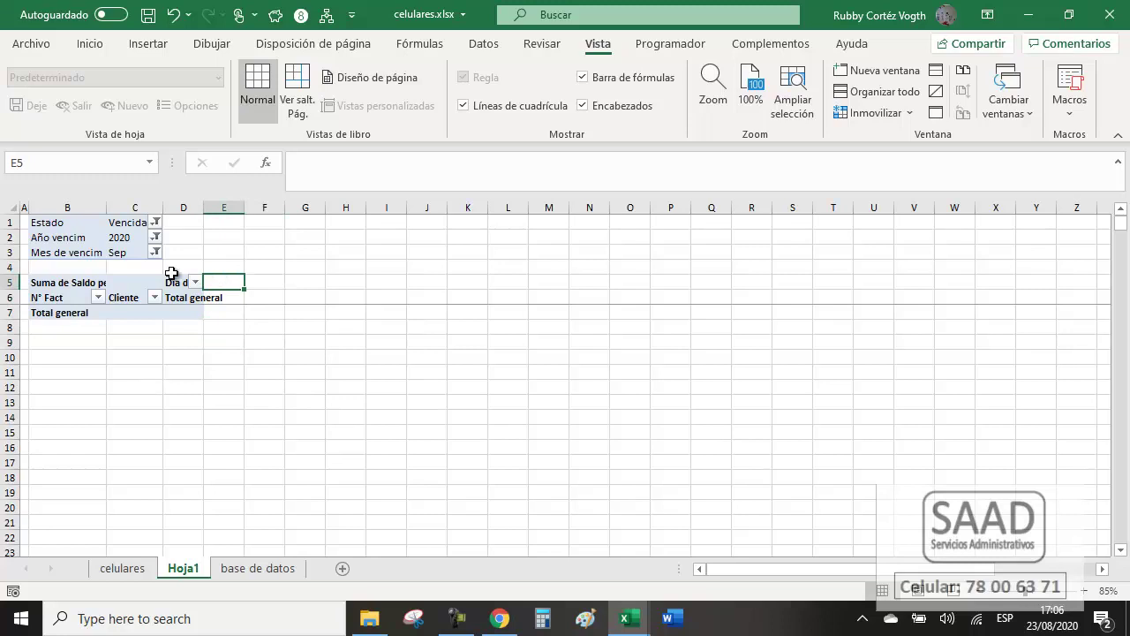
pyautogui.click(222, 527)
# Inspect the Monto a pagar, Fecha de vencim and Saldo pend formulas on base de datos.
pyautogui.click(252, 567)
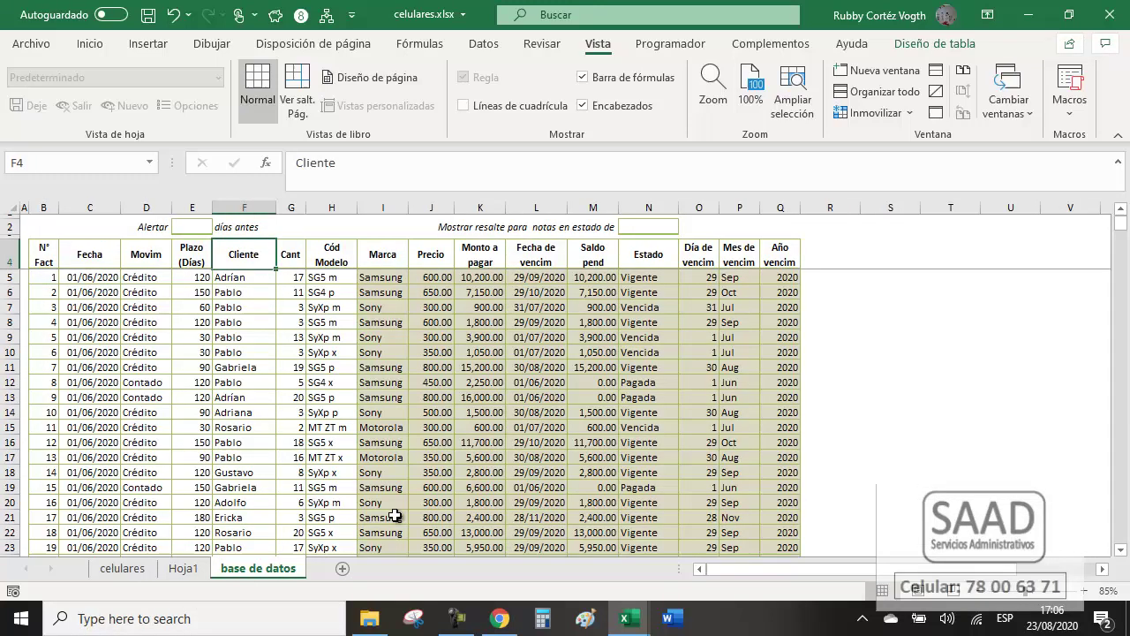
pyautogui.click(492, 308)
pyautogui.click(546, 260)
pyautogui.press('Down')
pyautogui.press('Down')
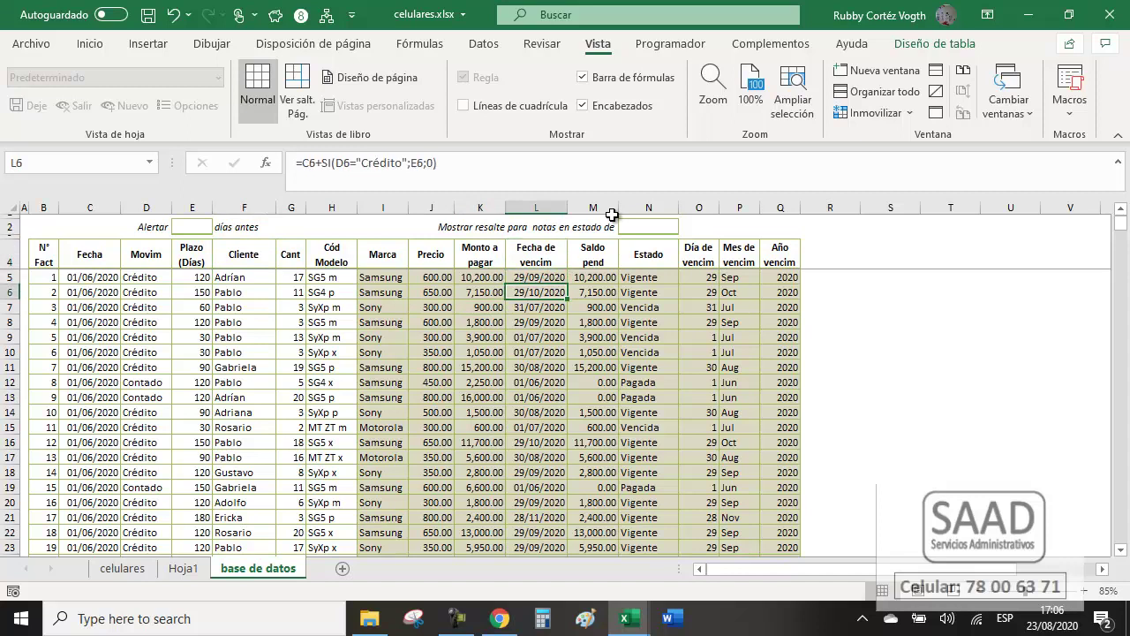
pyautogui.press('Right')
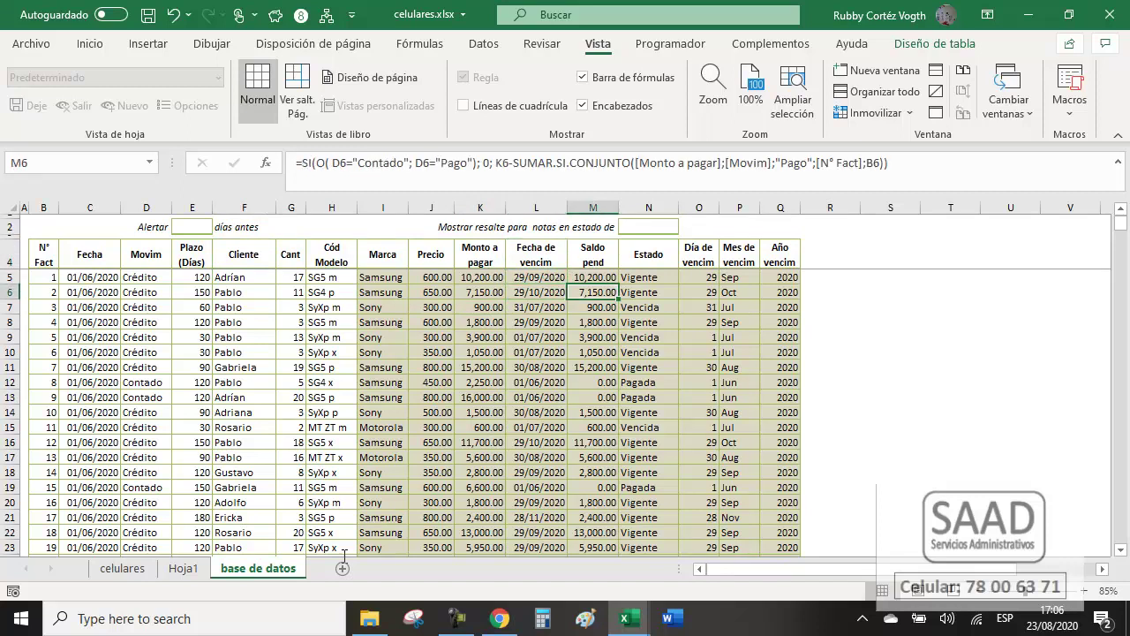
pyautogui.click(187, 568)
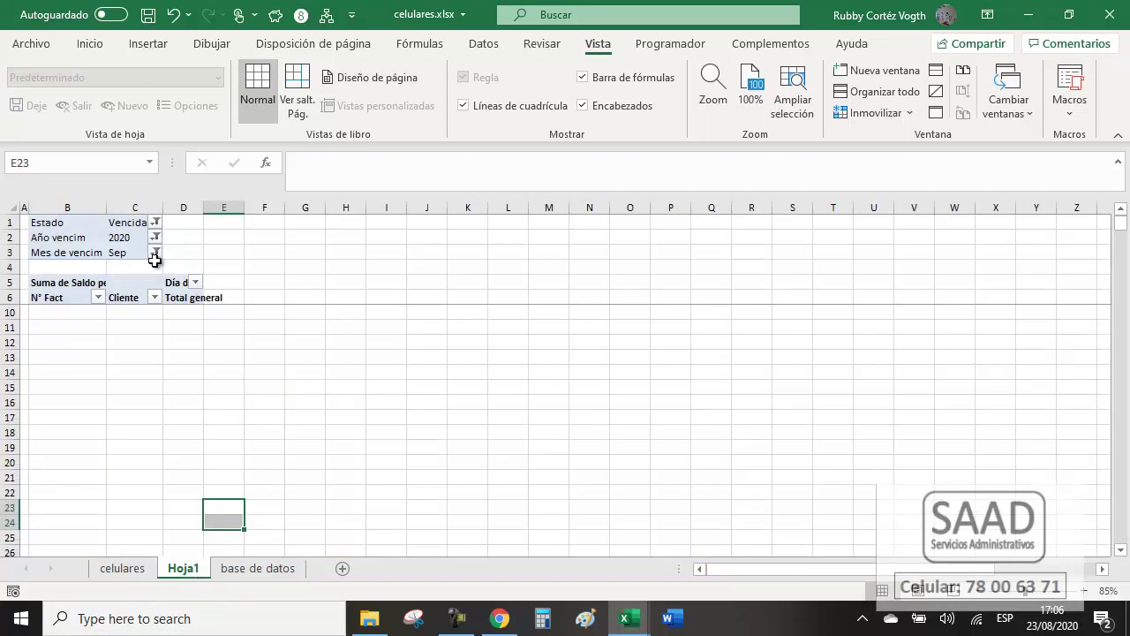
# Filter the pivot's Estado to Vigente.
pyautogui.click(156, 223)
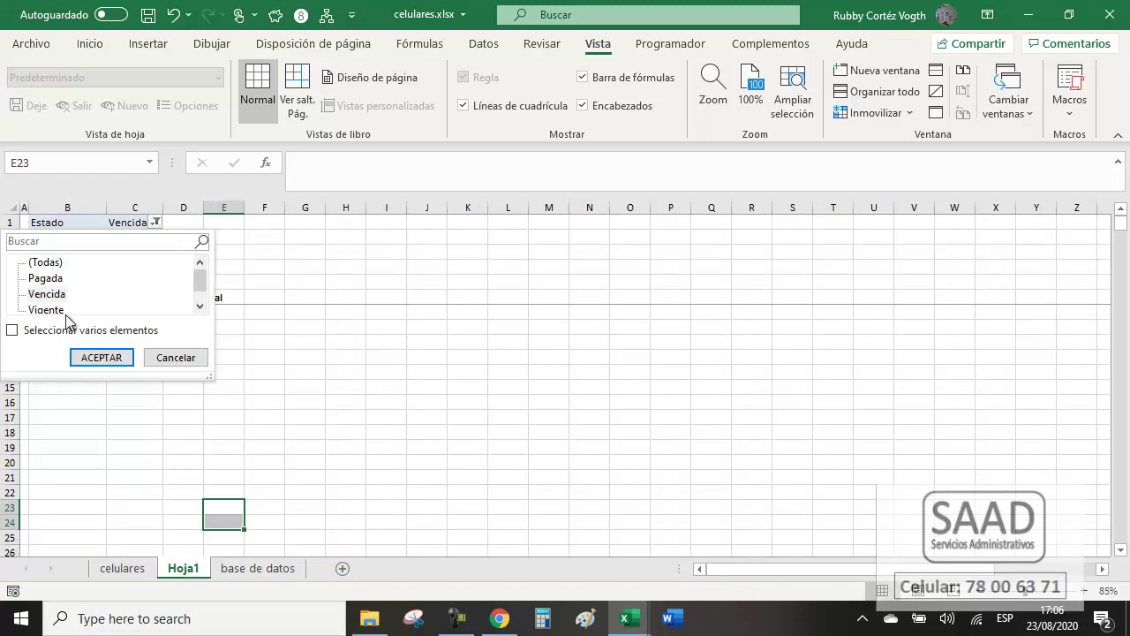
pyautogui.click(48, 309)
pyautogui.click(95, 357)
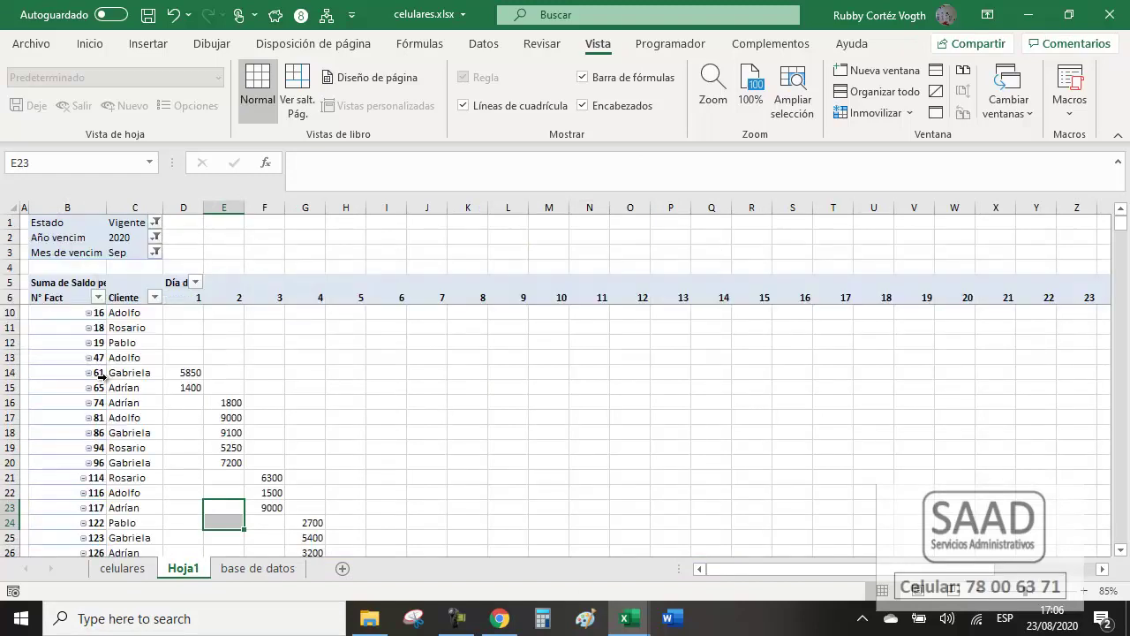
pyautogui.moveTo(193, 298)
pyautogui.mouseDown()
pyautogui.moveTo(177, 576)
pyautogui.moveTo(104, 568)
pyautogui.mouseUp()
pyautogui.click(112, 535)
# Walk through the Total general row, 39700 on day 1, and back up to the Estado filter.
pyautogui.hotkey('ctrl', 'Down')
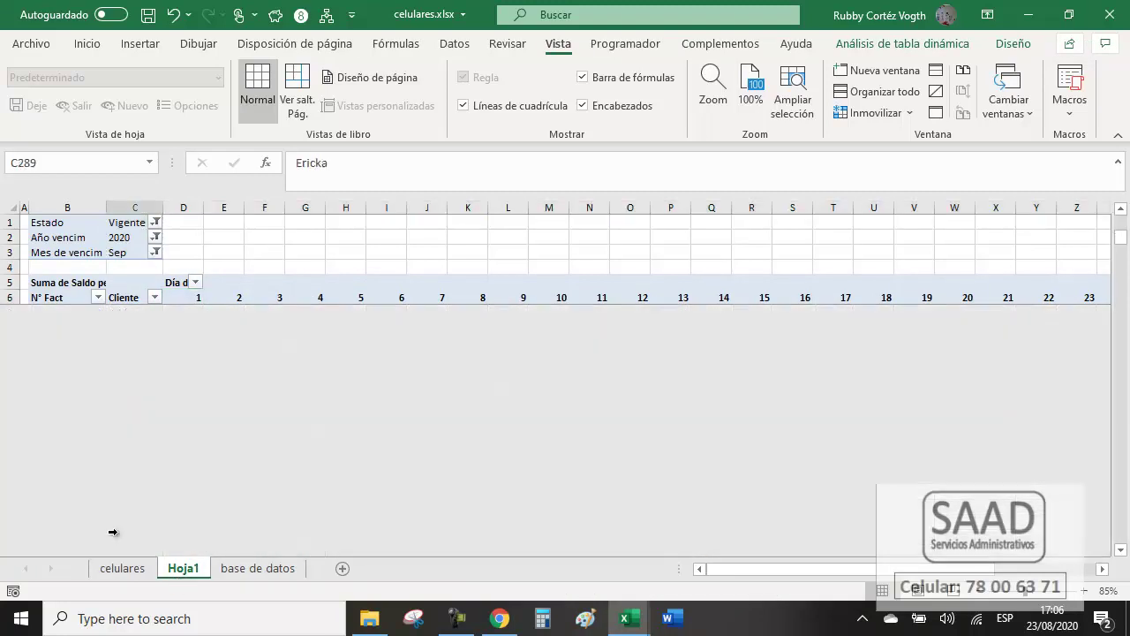
pyautogui.press('Down')
pyautogui.press('Right')
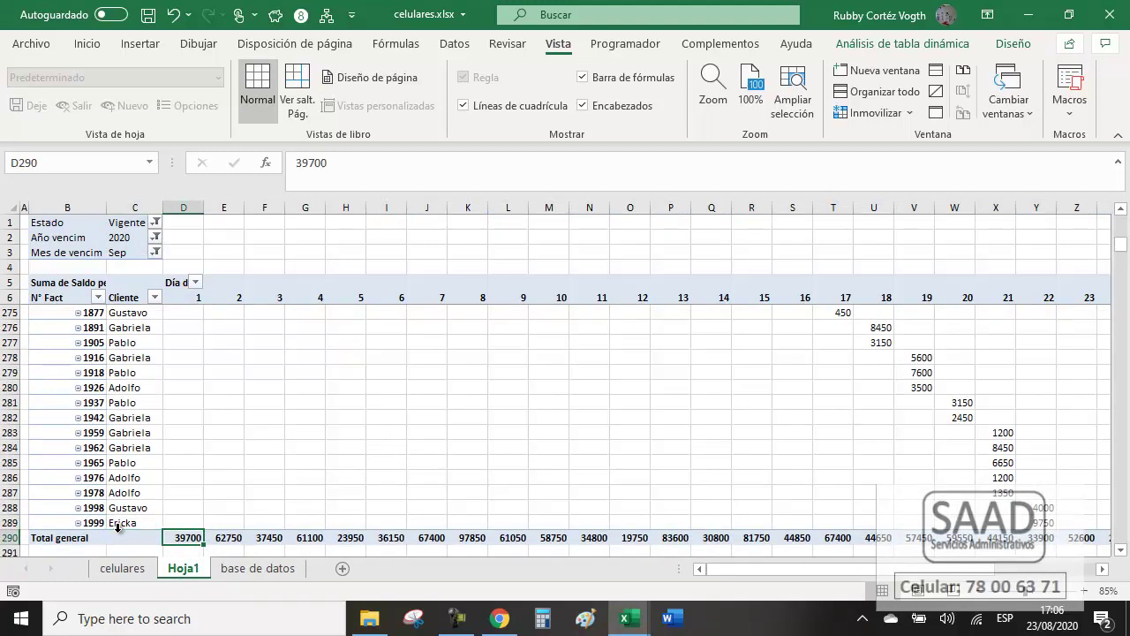
pyautogui.press('Right')
pyautogui.press('Right')
pyautogui.press('Right')
pyautogui.press('Right')
pyautogui.press('Right')
pyautogui.press('Right')
pyautogui.press('Right')
pyautogui.press('Right')
pyautogui.press('Right')
pyautogui.press('Right')
pyautogui.press('Right')
pyautogui.press('Right')
pyautogui.press('Right')
pyautogui.press('Right')
pyautogui.press('Right')
pyautogui.press('Right')
pyautogui.press('Right')
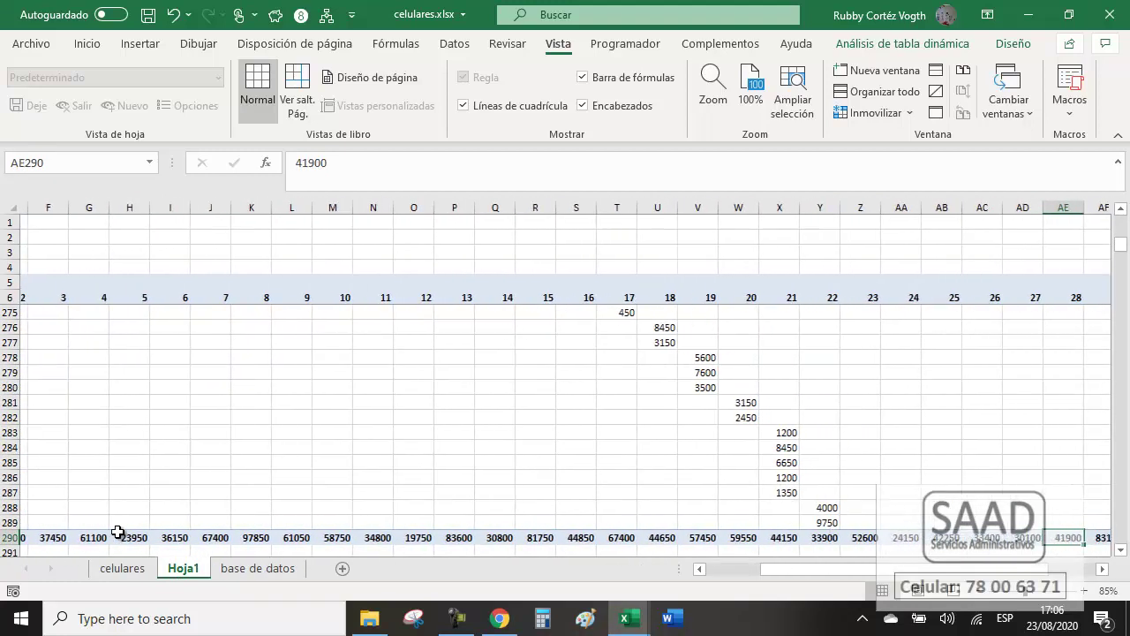
pyautogui.press('Right')
pyautogui.press('Right')
pyautogui.press('Left')
pyautogui.press('Left')
pyautogui.press('Left')
pyautogui.press('Left')
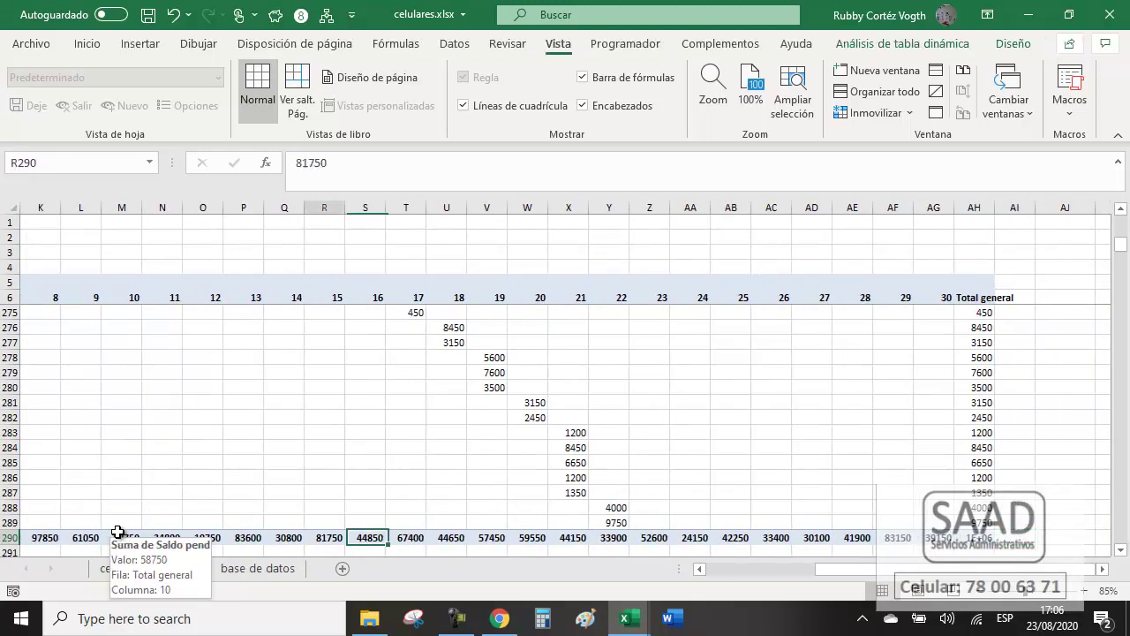
pyautogui.hotkey('ctrl', 'Left')
pyautogui.press('Left')
pyautogui.press('Right')
pyautogui.press('Up')
pyautogui.hotkey('ctrl', 'Up')
pyautogui.press('Up')
pyautogui.press('Up')
pyautogui.press('Up')
pyautogui.press('Up')
pyautogui.press('Right')
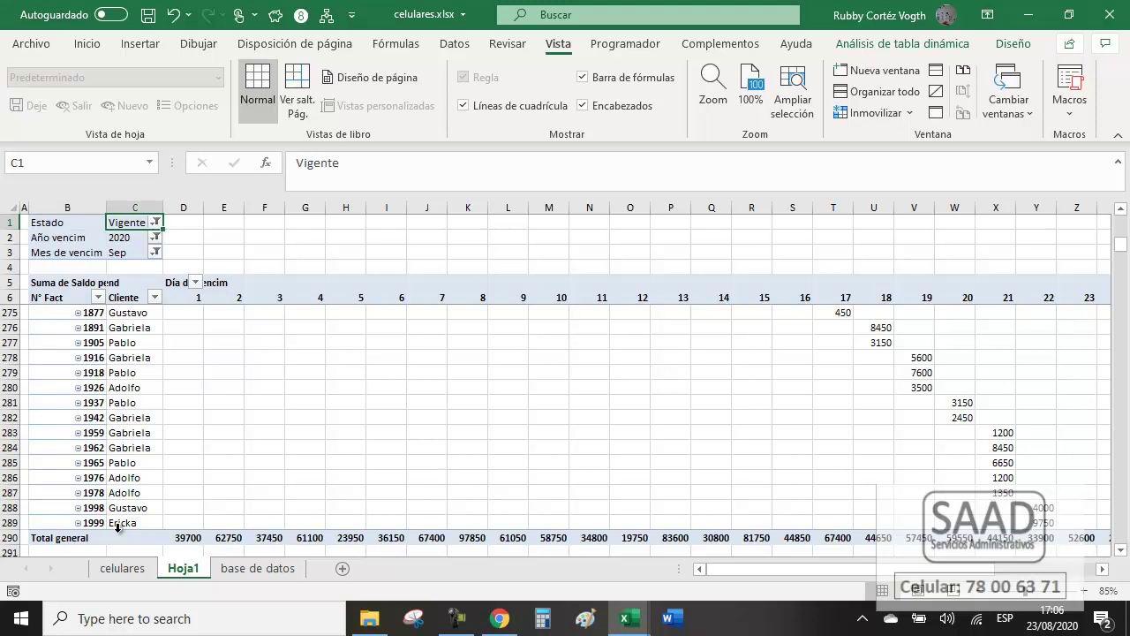
# Insert a blank row above the filters using Alt+I, F.
pyautogui.click(194, 223)
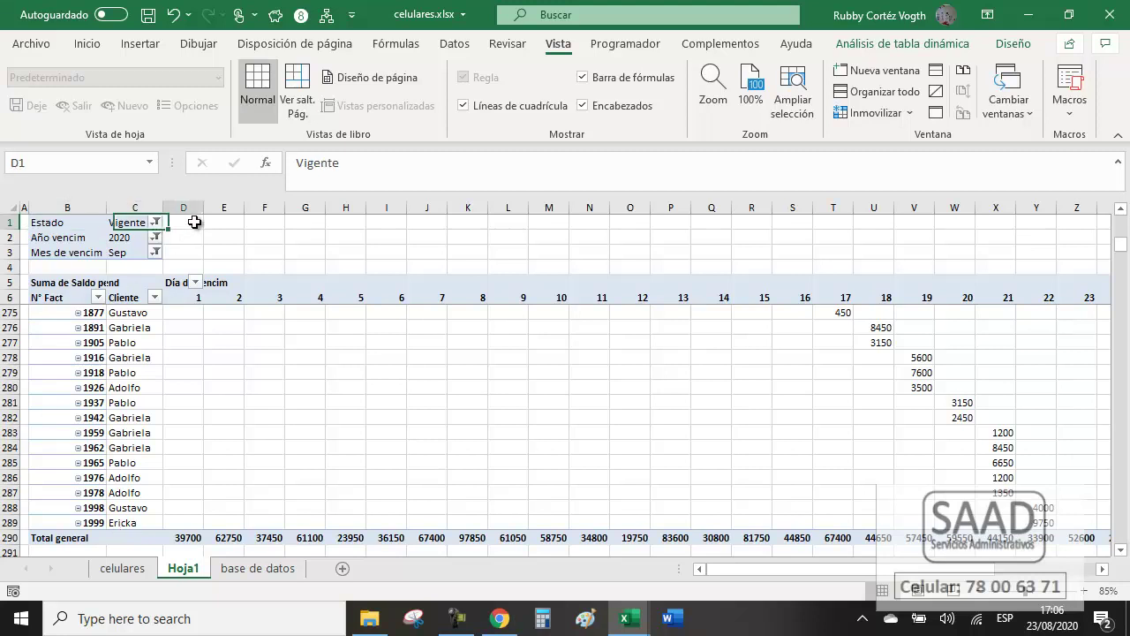
pyautogui.hotkey('alt', 'i')
pyautogui.press('f')
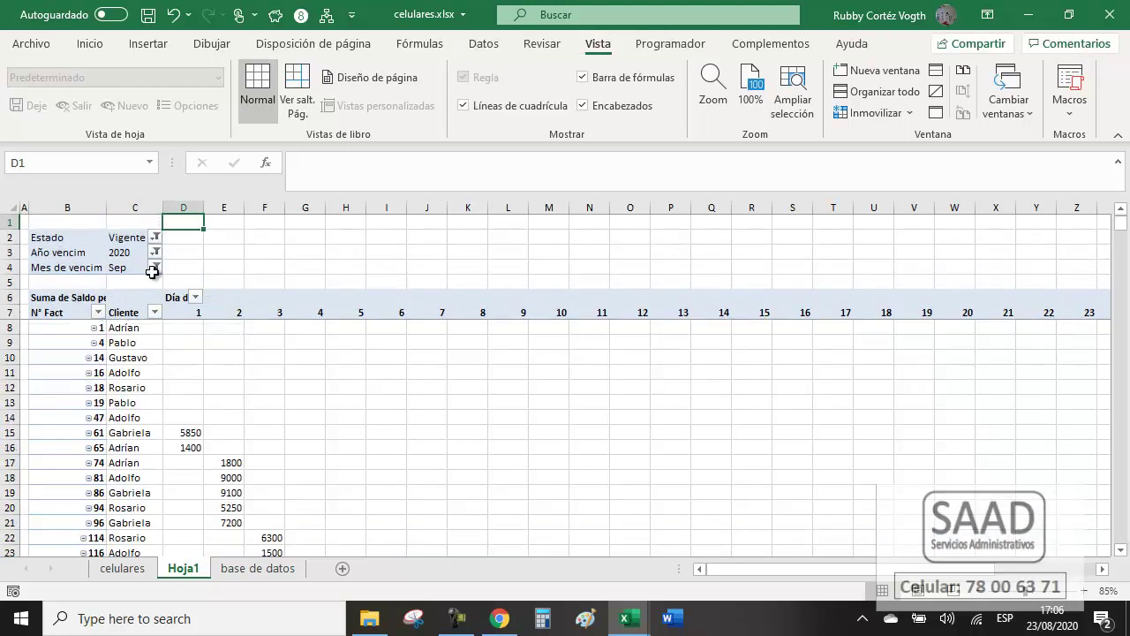
# Enter 5 in the Alertar días antes cell on base de datos, then check the Estado and due-date formulas.
pyautogui.click(258, 567)
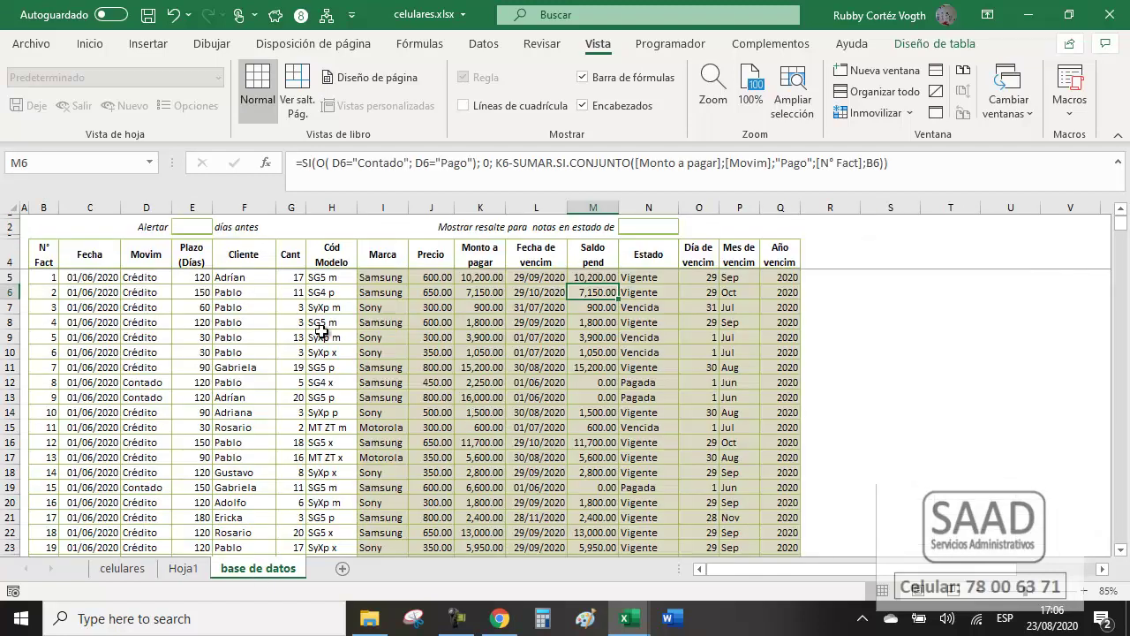
pyautogui.click(319, 335)
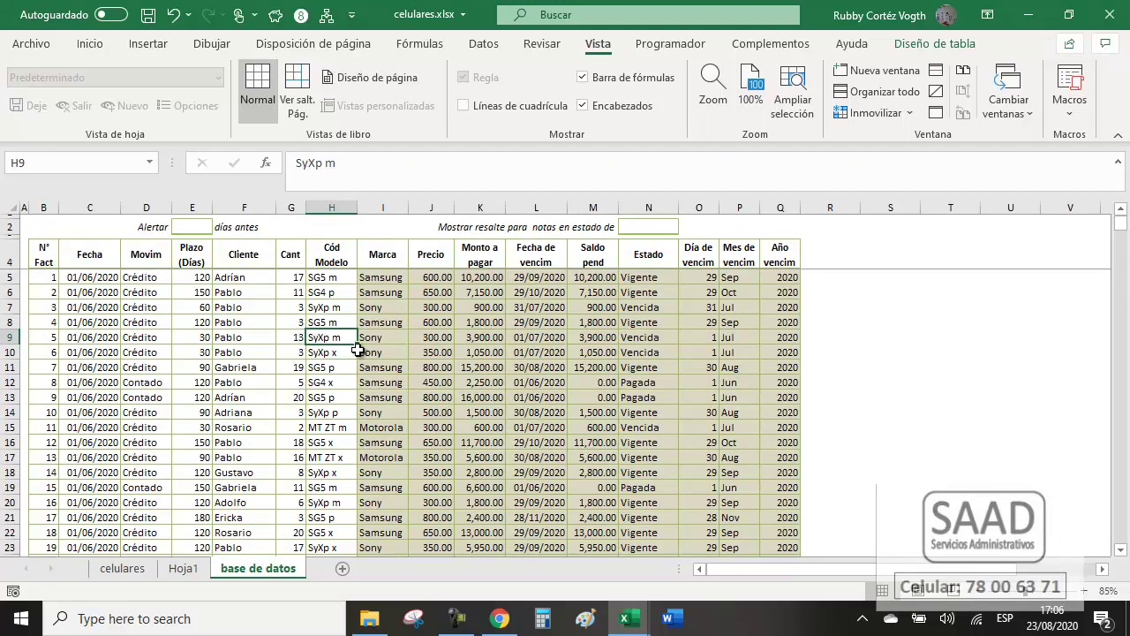
pyautogui.click(192, 229)
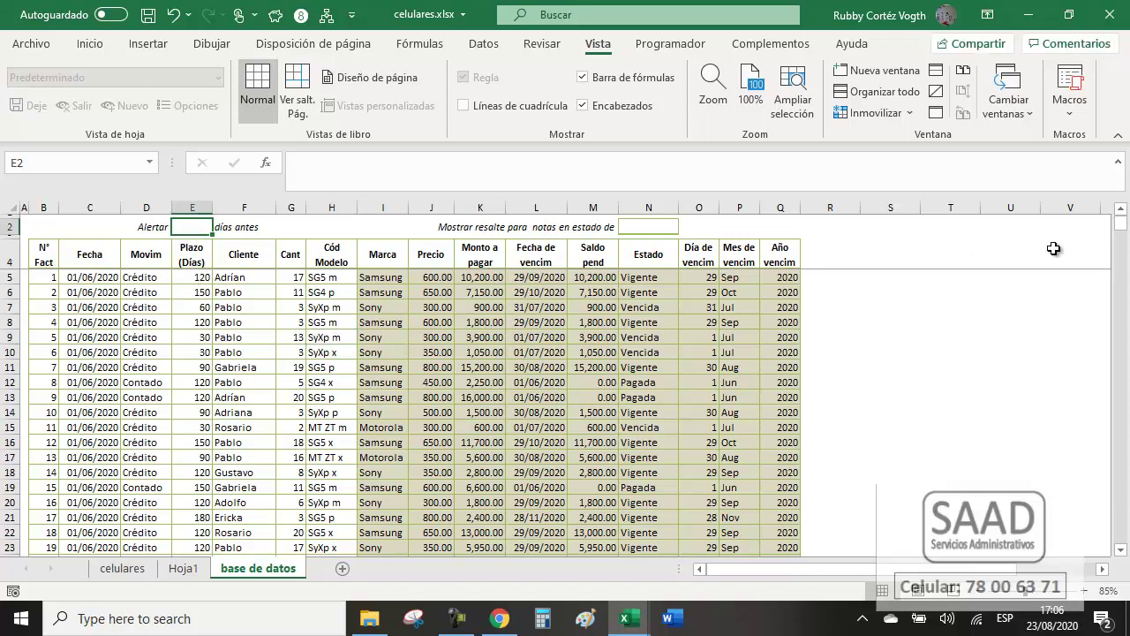
pyautogui.write('5')
pyautogui.press('Return')
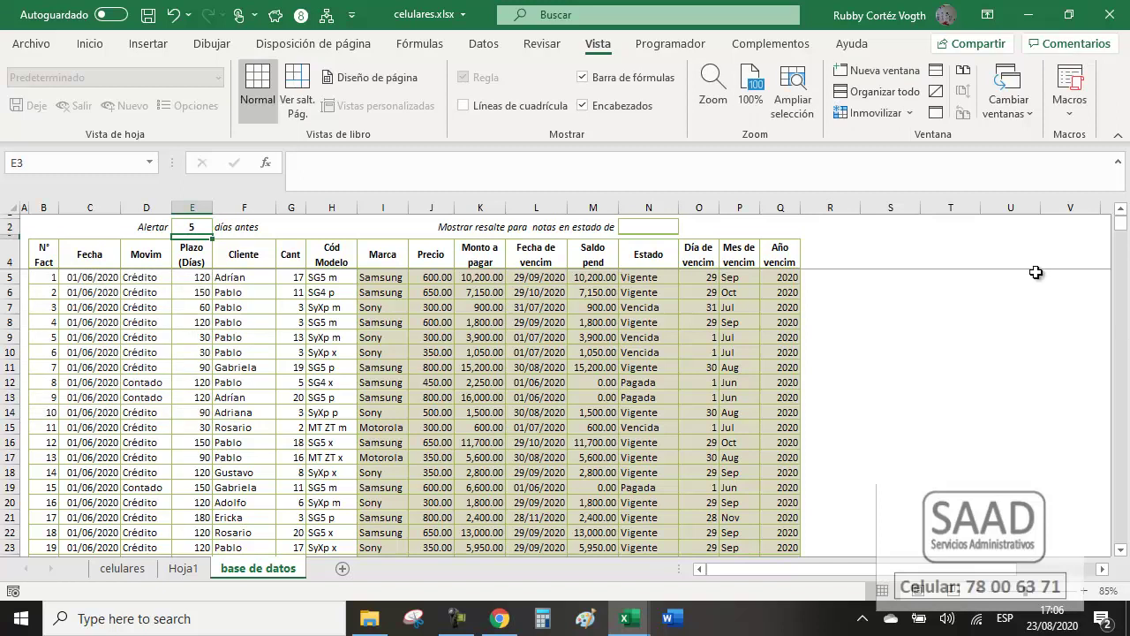
pyautogui.click(647, 281)
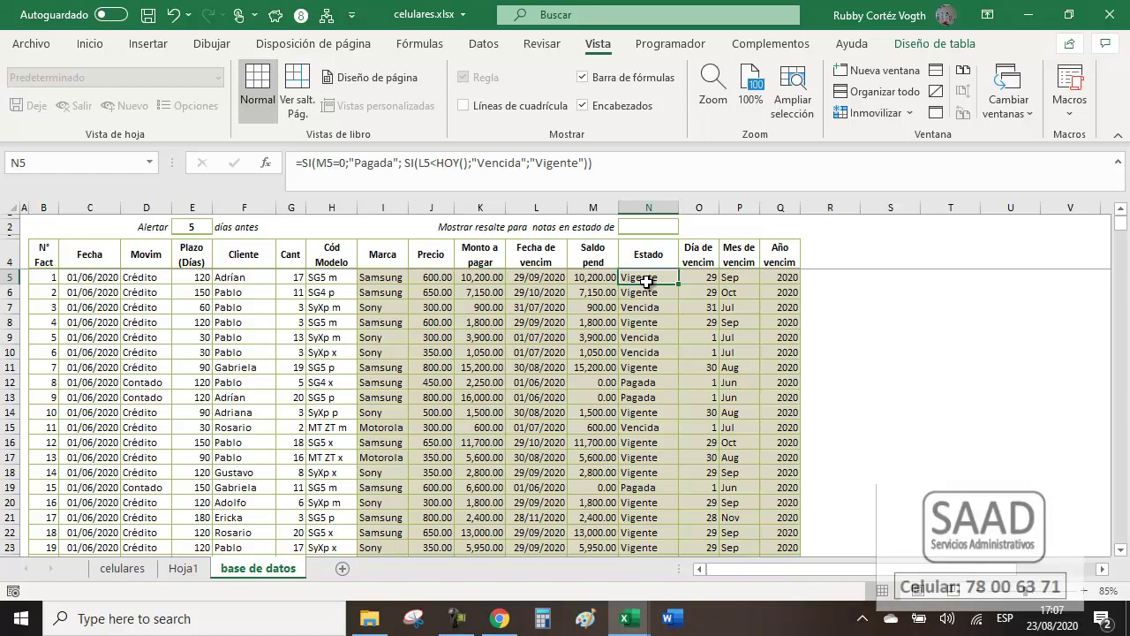
pyautogui.click(536, 277)
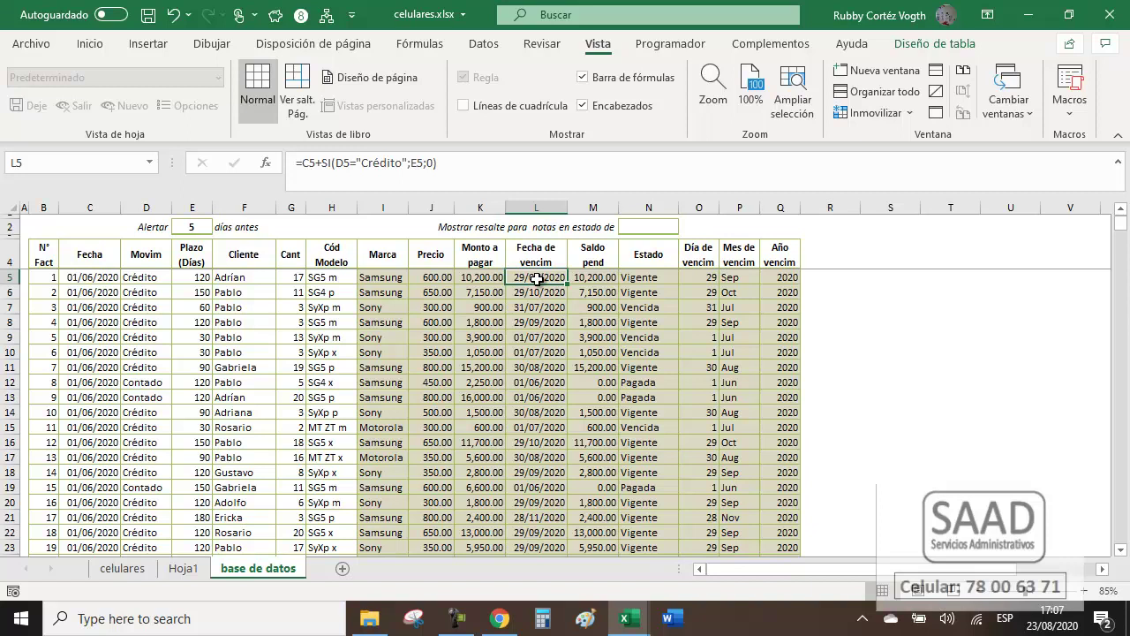
# Review the existing Estado formula in N5 without changing it.
pyautogui.click(642, 281)
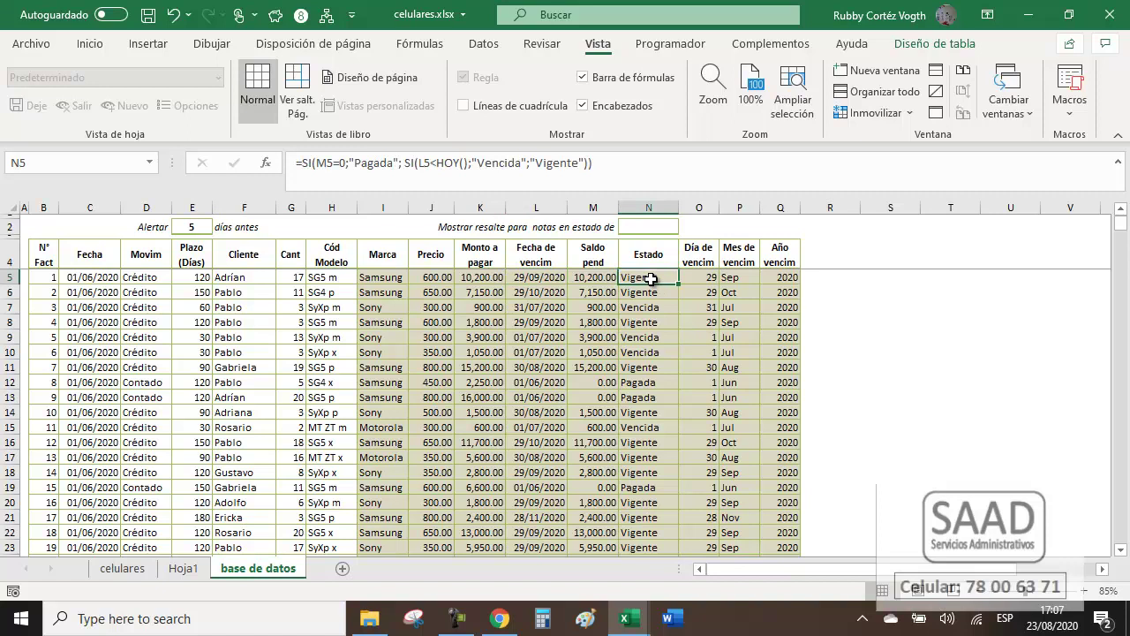
pyautogui.click(420, 164)
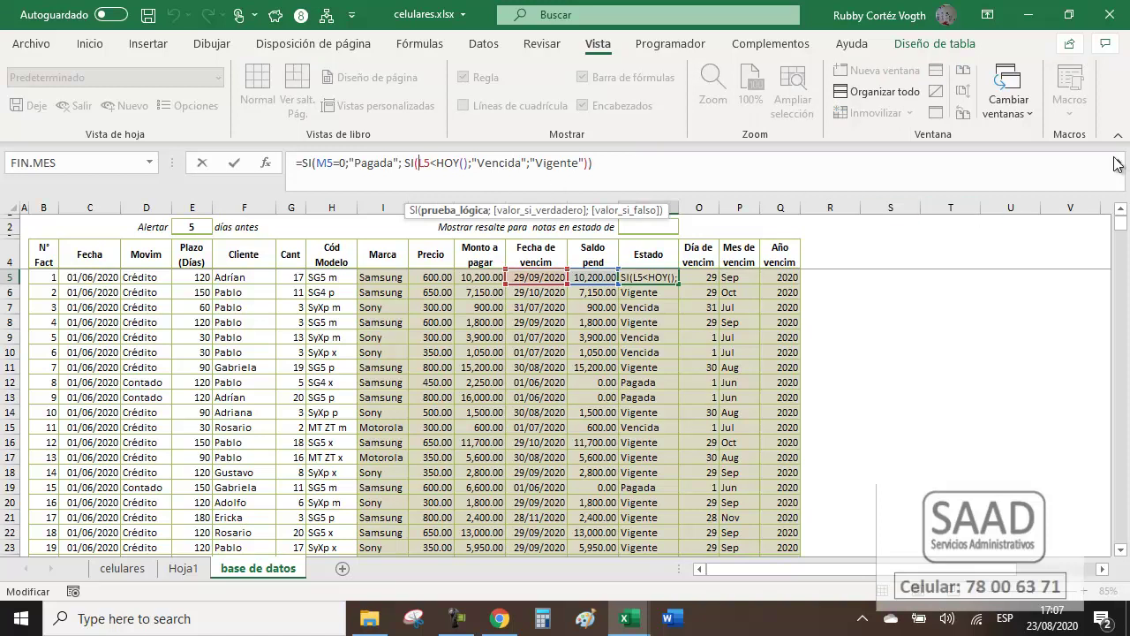
pyautogui.press('Escape')
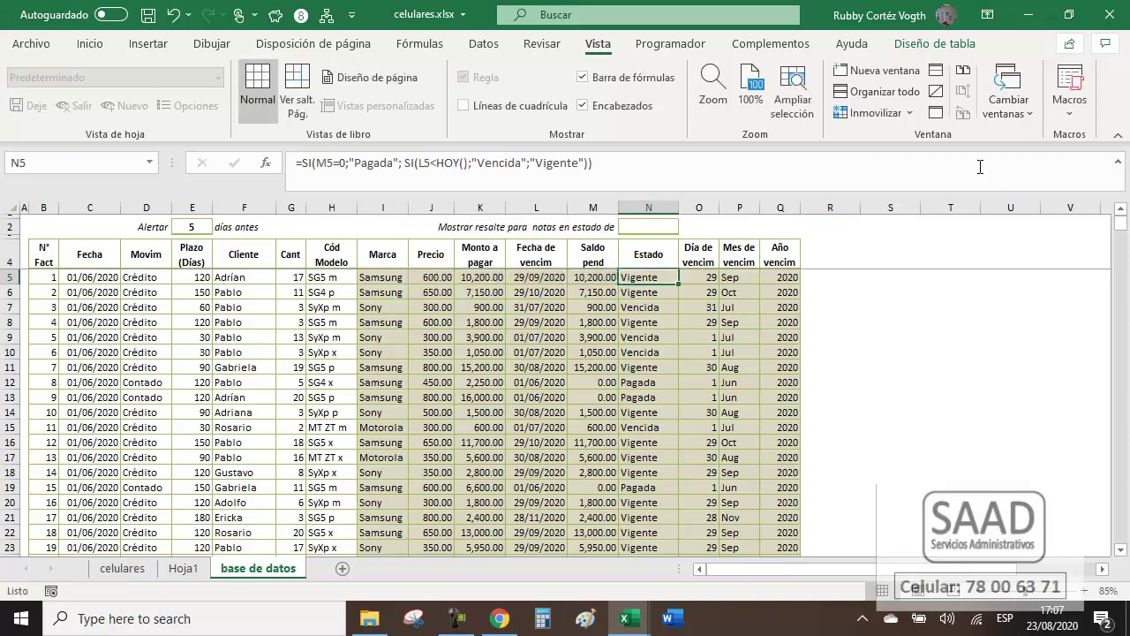
# Name the alert-days cell E2 'DiasAlerta', then select N5 to clear its old formula.
pyautogui.click(185, 228)
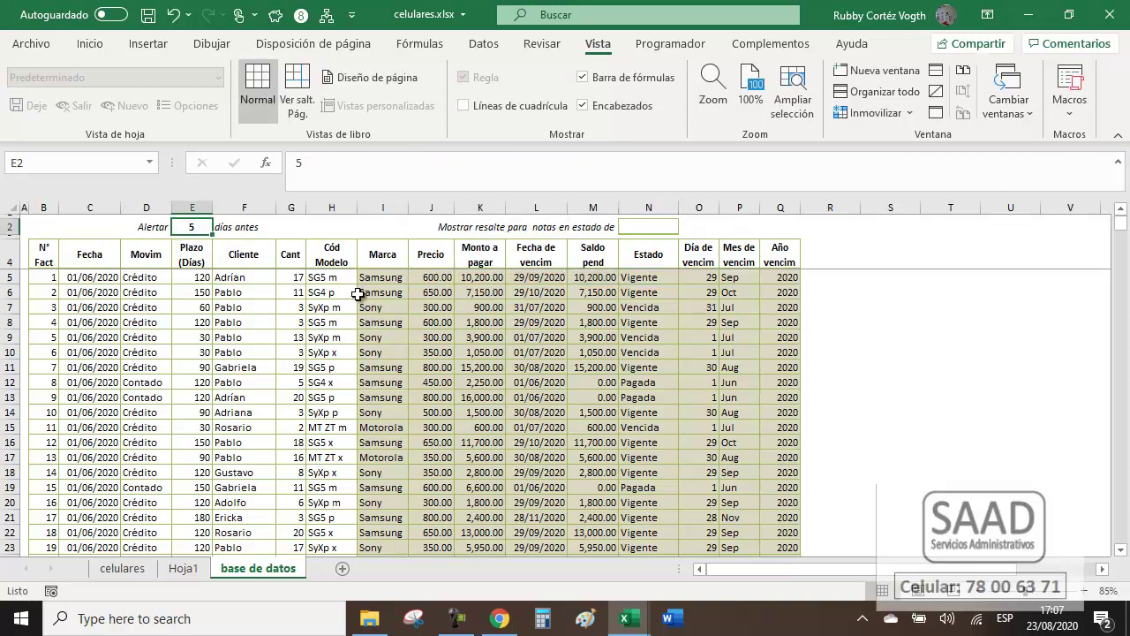
pyautogui.click(41, 159)
pyautogui.write('DiasAlerta')
pyautogui.press('Return')
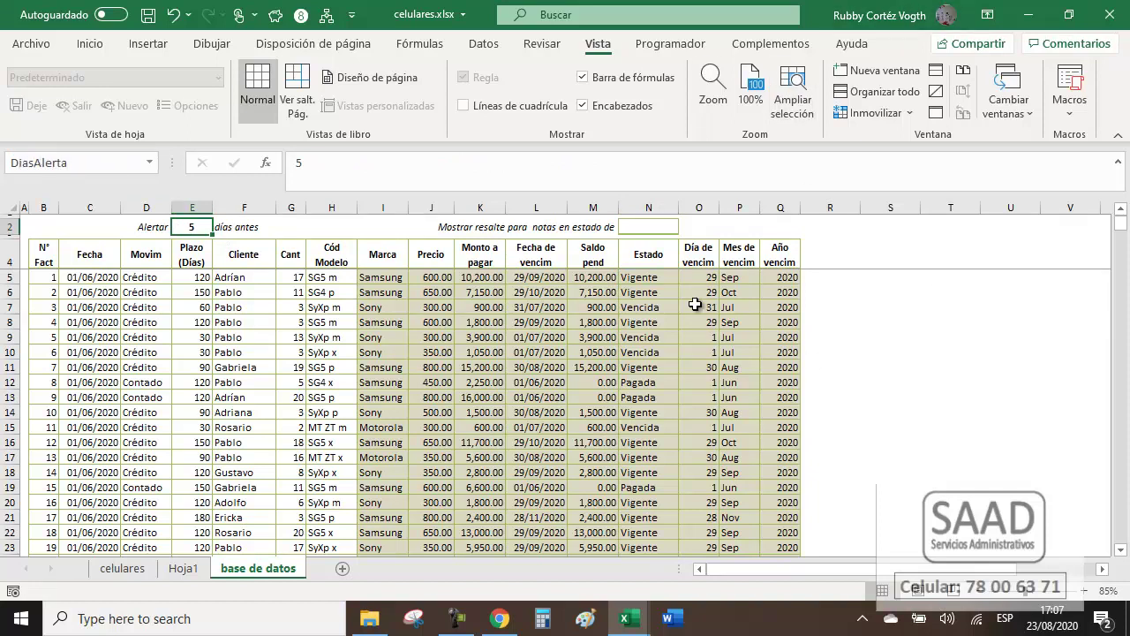
pyautogui.click(637, 278)
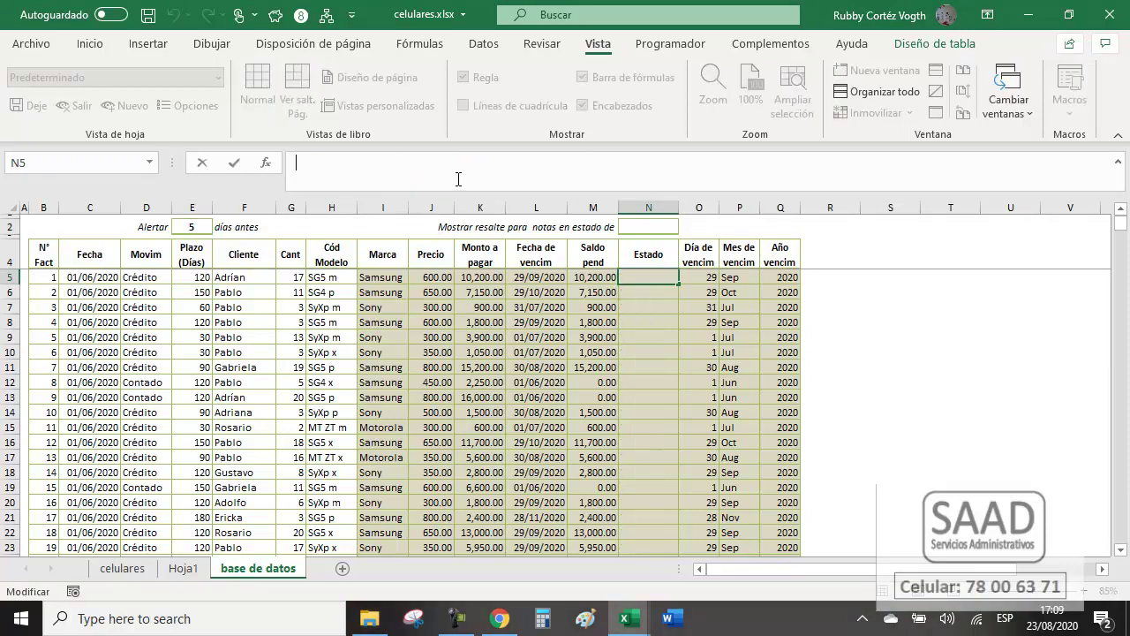
# In N5 enter =si(M5=0;"Pagada"; si(L5<hoy() ;"Vencida"; and start a third SI.
pyautogui.write('=si')
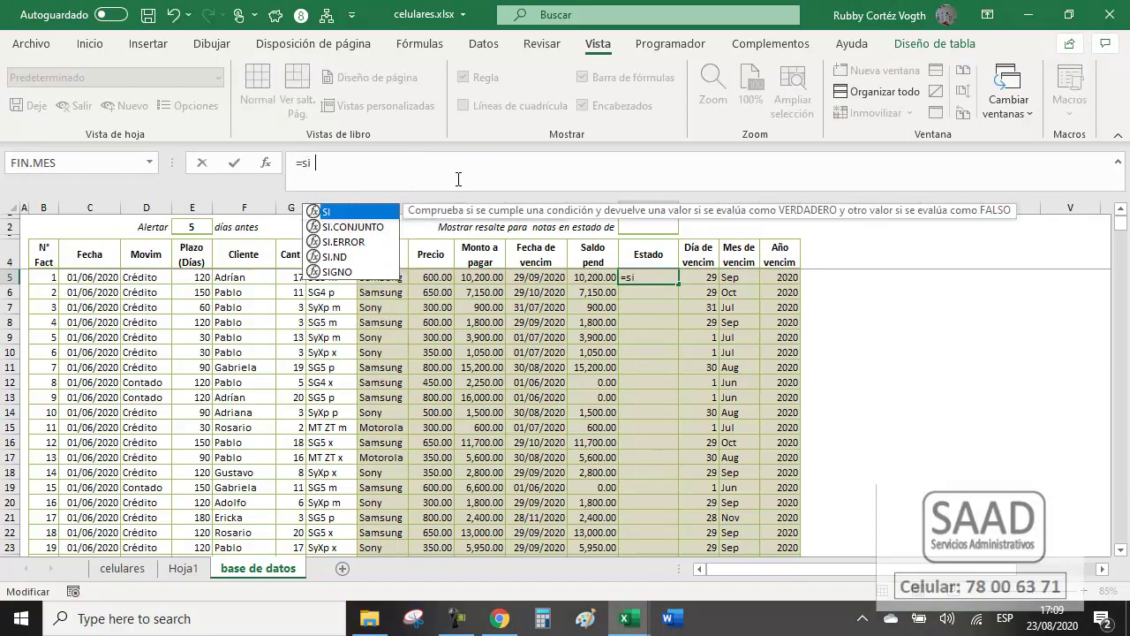
pyautogui.write('(')
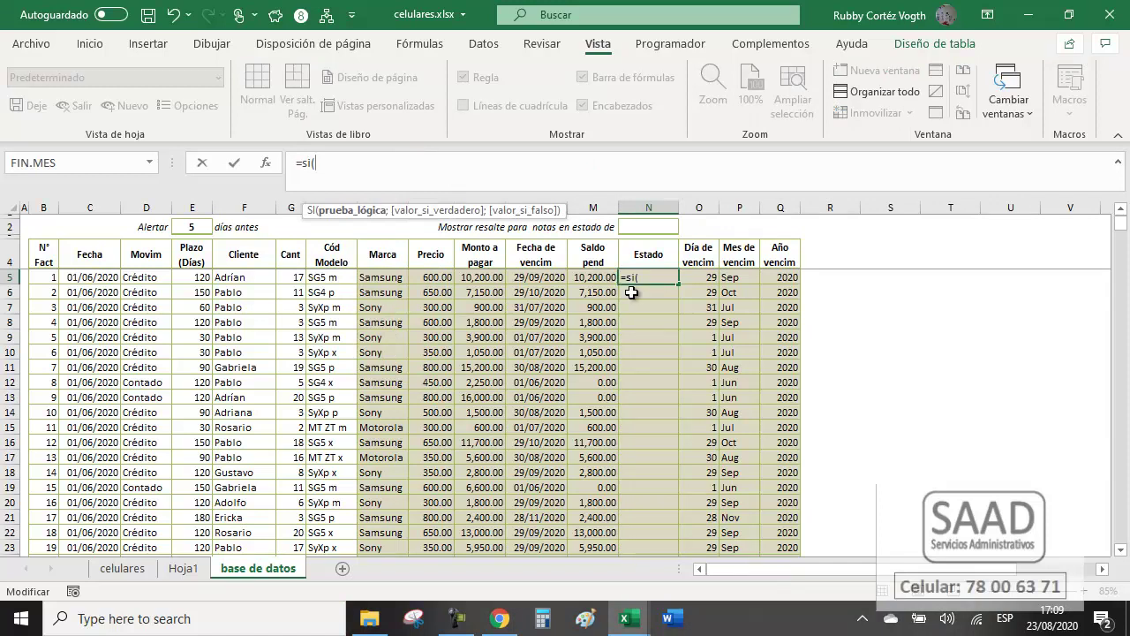
pyautogui.write('M5=0')
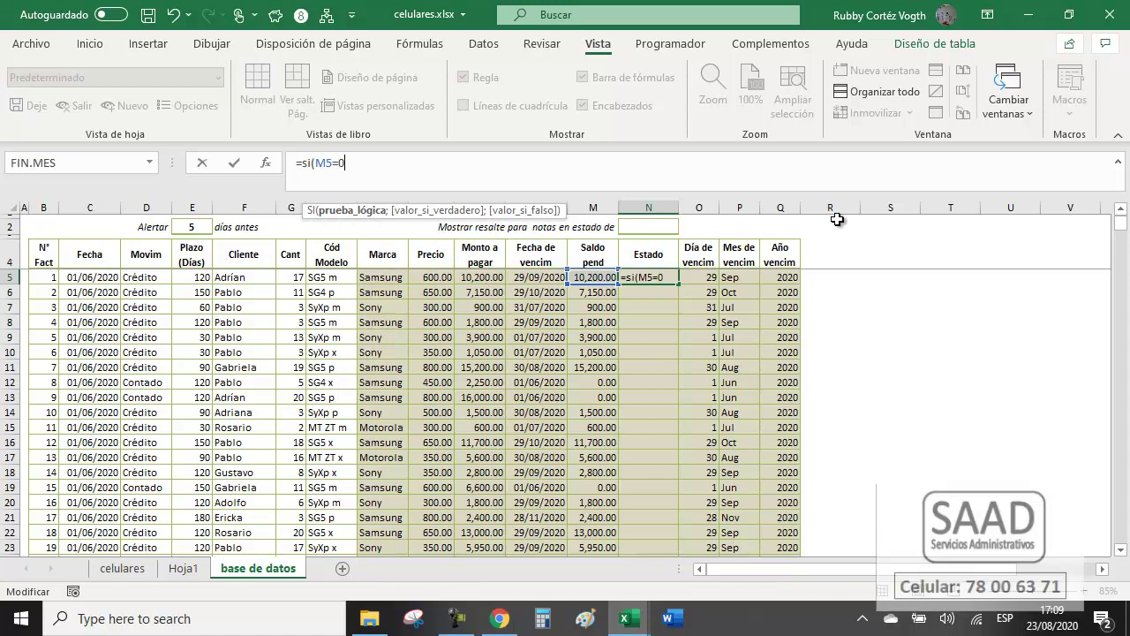
pyautogui.write(';"Pagada"')
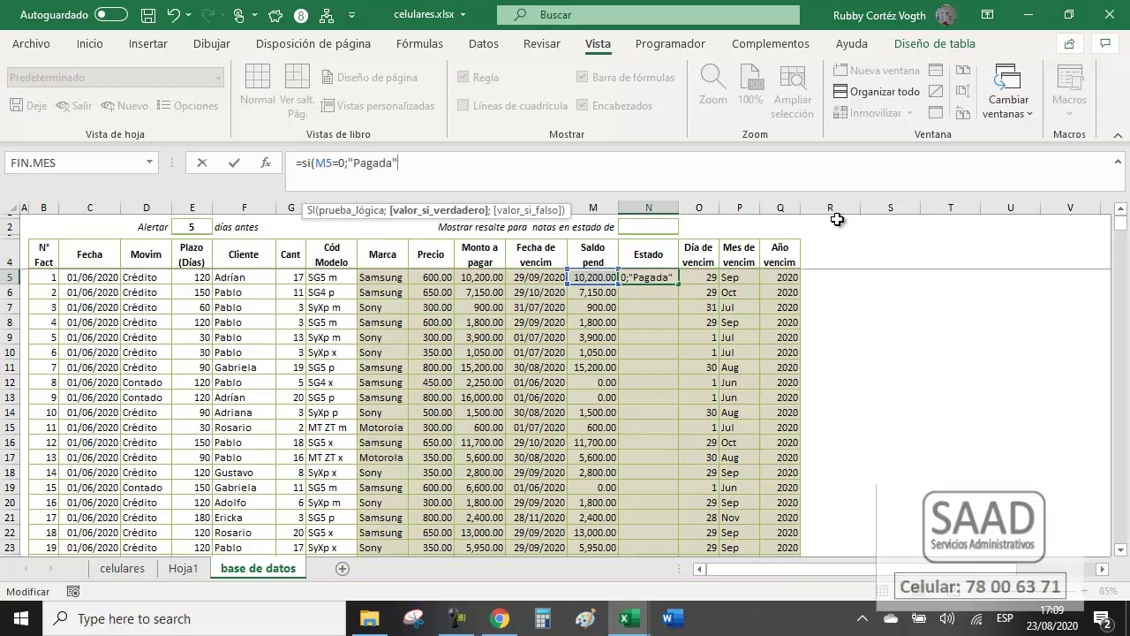
pyautogui.write(';')
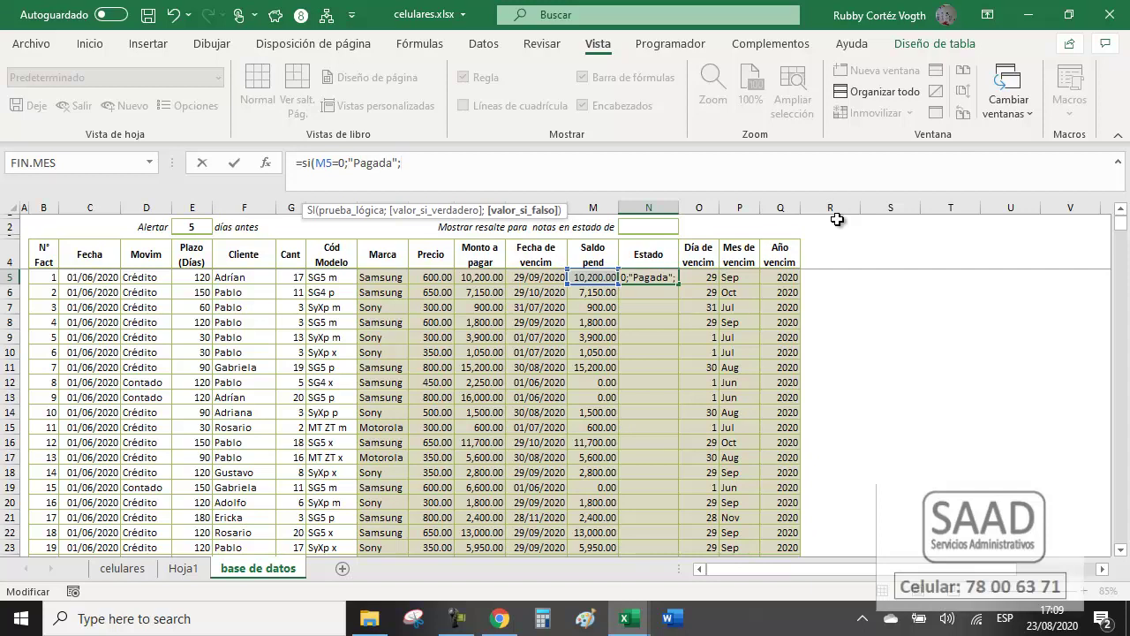
pyautogui.moveTo(347, 163); pyautogui.dragTo(393, 163)
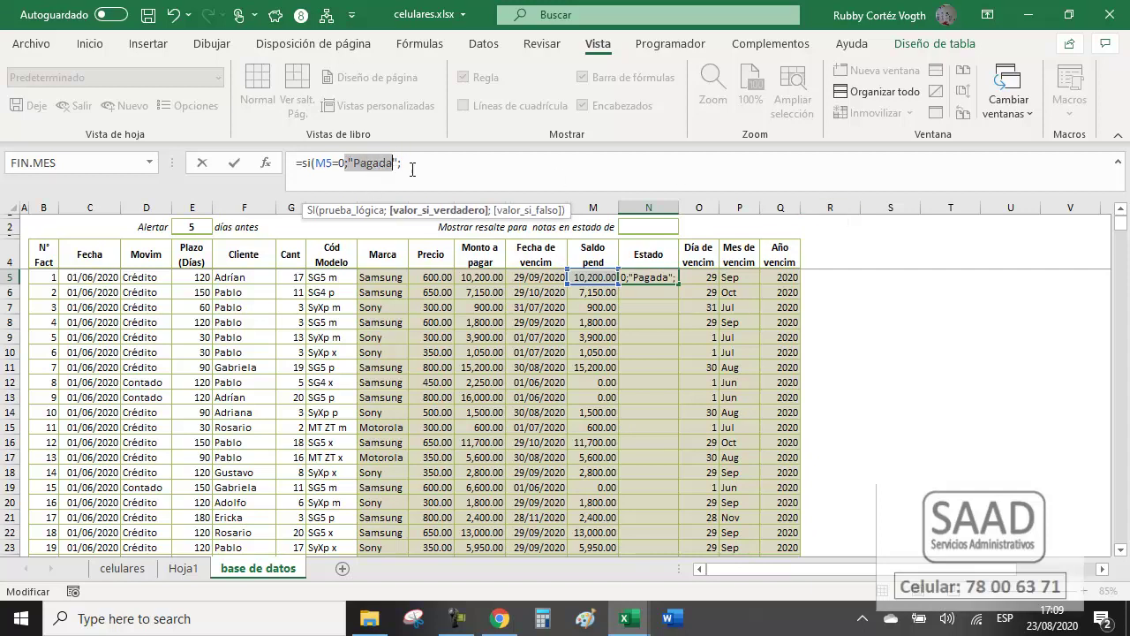
pyautogui.click(414, 168)
pyautogui.write('si(')
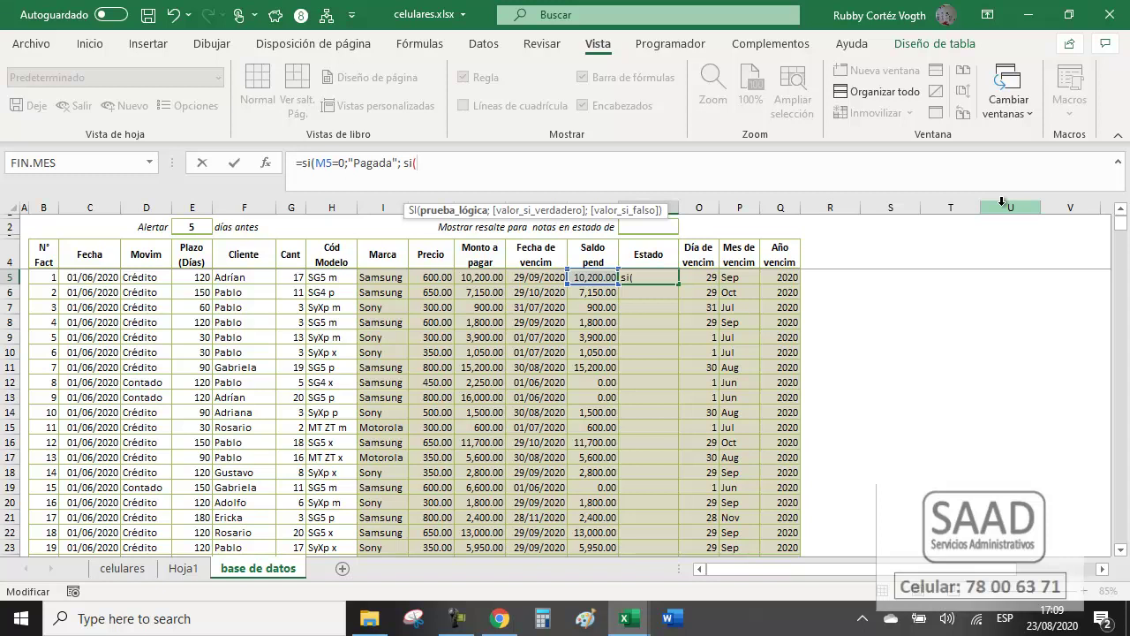
pyautogui.write('L5')
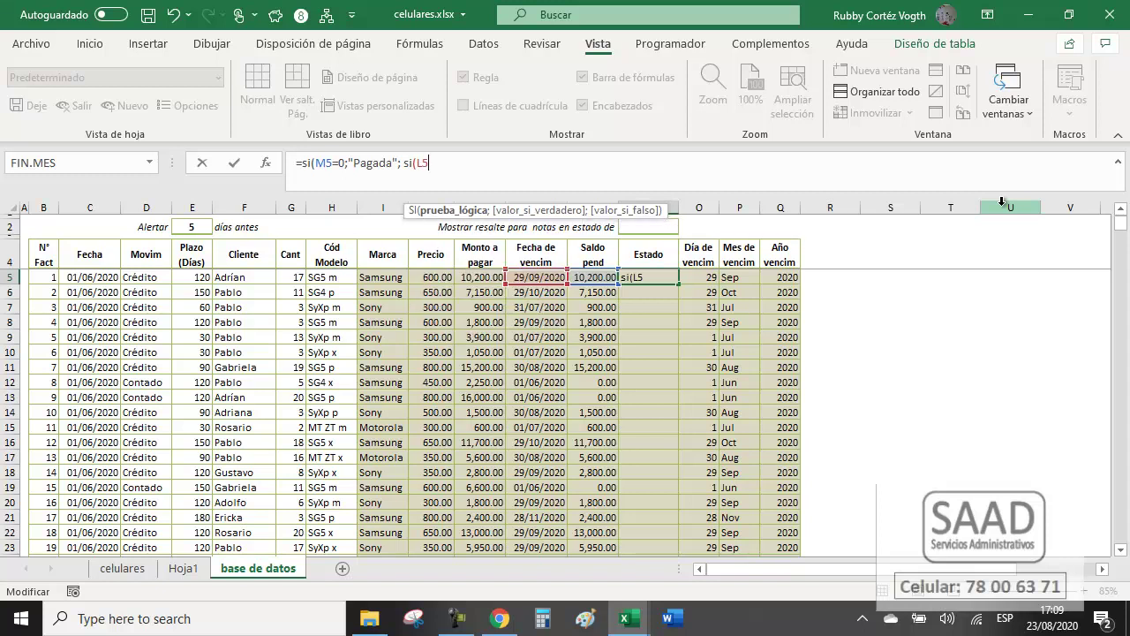
pyautogui.write('<hoy() ')
pyautogui.write(';"Vencida')
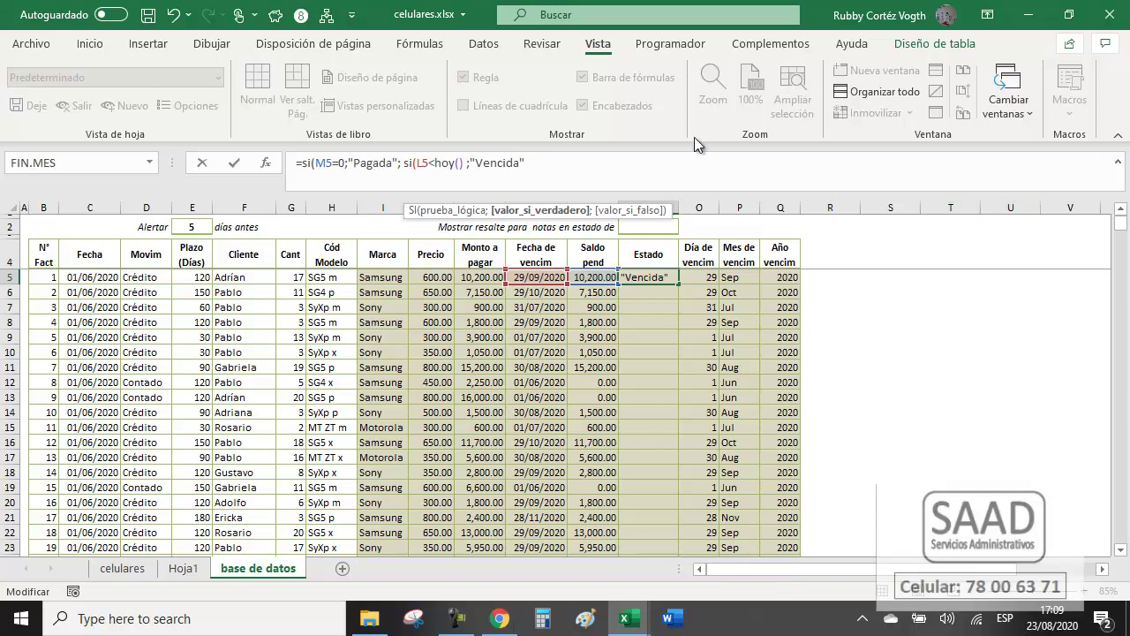
pyautogui.moveTo(422, 165); pyautogui.dragTo(530, 163)
pyautogui.click(530, 163)
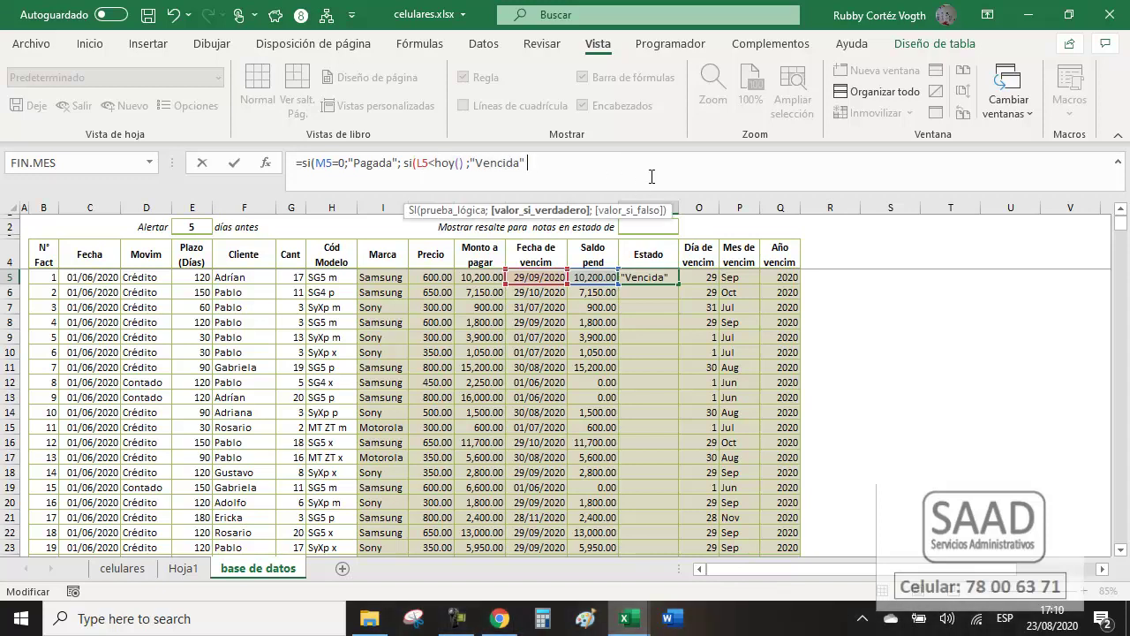
pyautogui.write('; s')
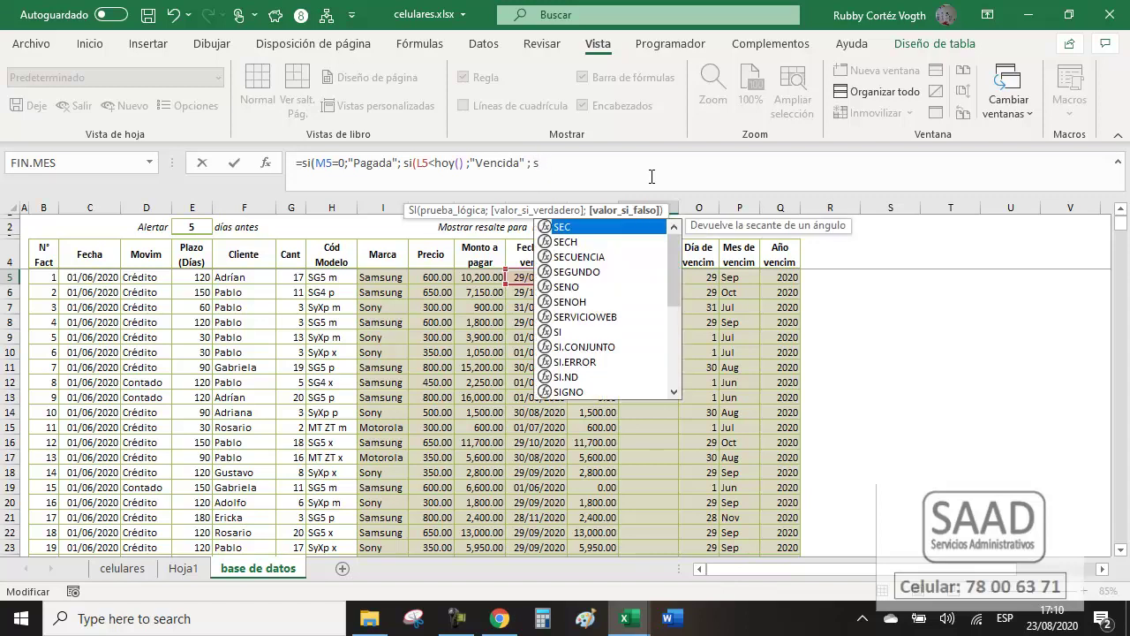
pyautogui.write('o(i(')
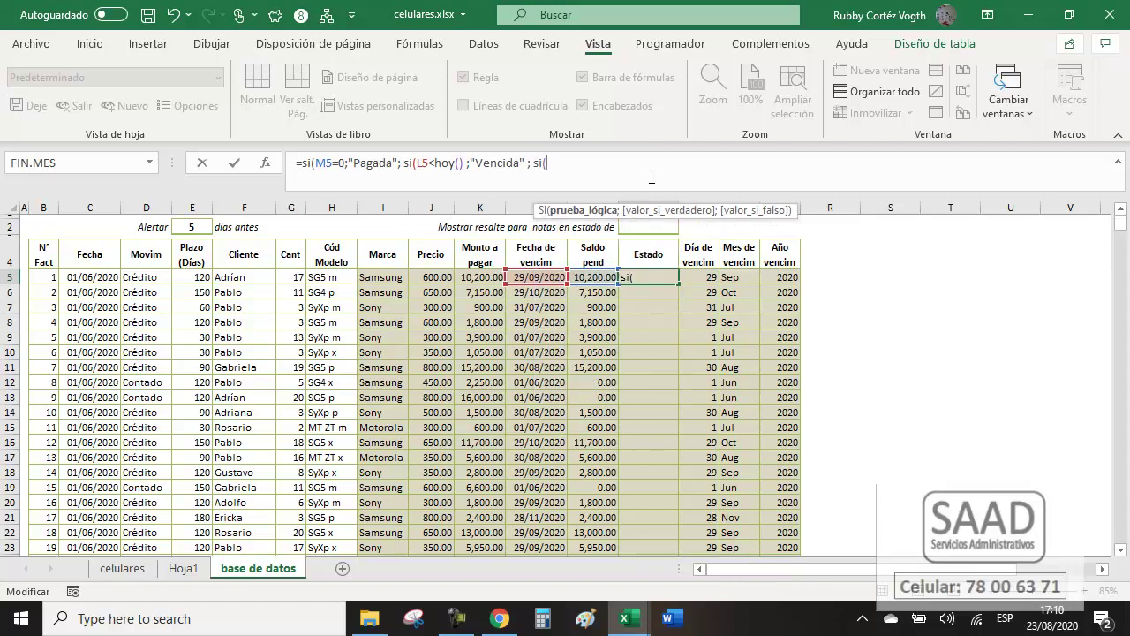
pyautogui.write('L5-')
# Add the condition L5-DiasAlerta<hoy() returning "Alerta" to the nested formula.
pyautogui.click(198, 226)
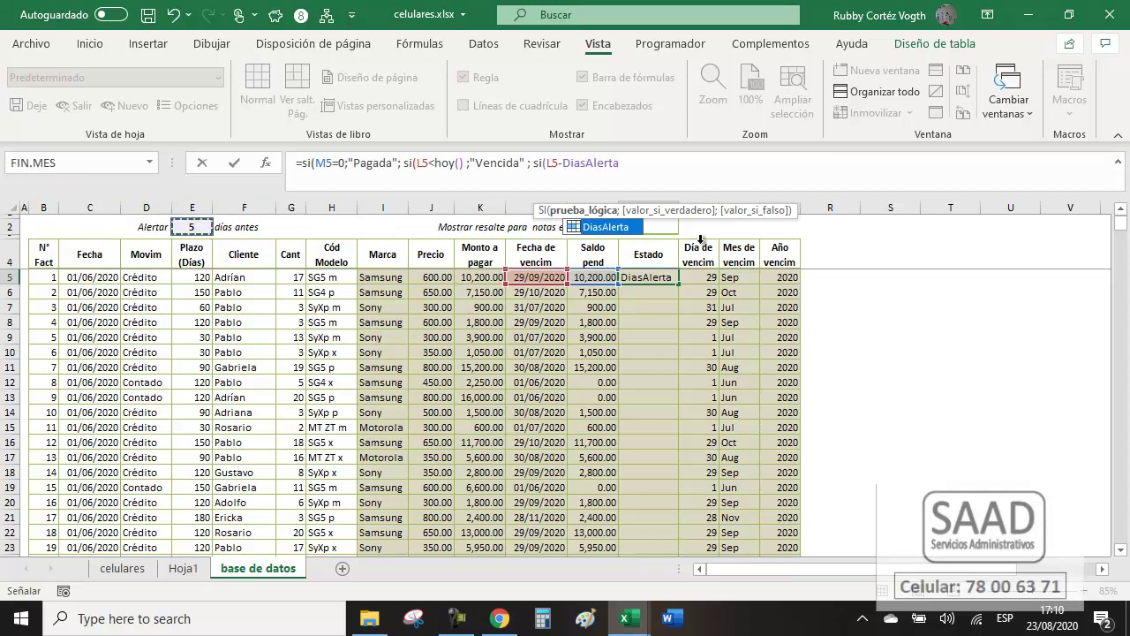
pyautogui.write(')')
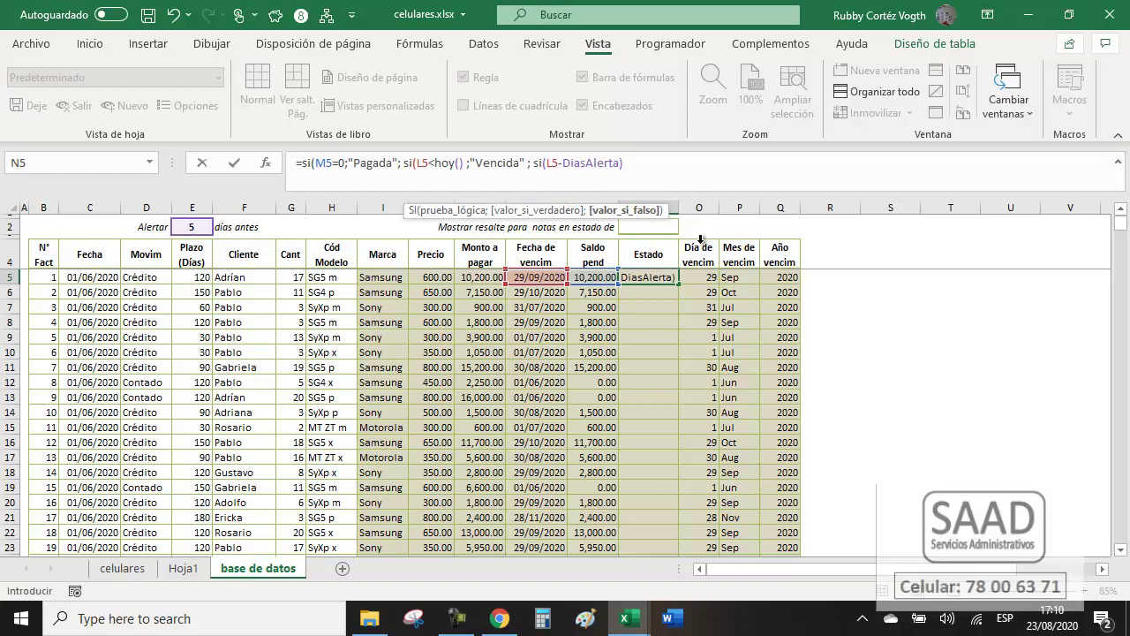
pyautogui.press('BackSpace')
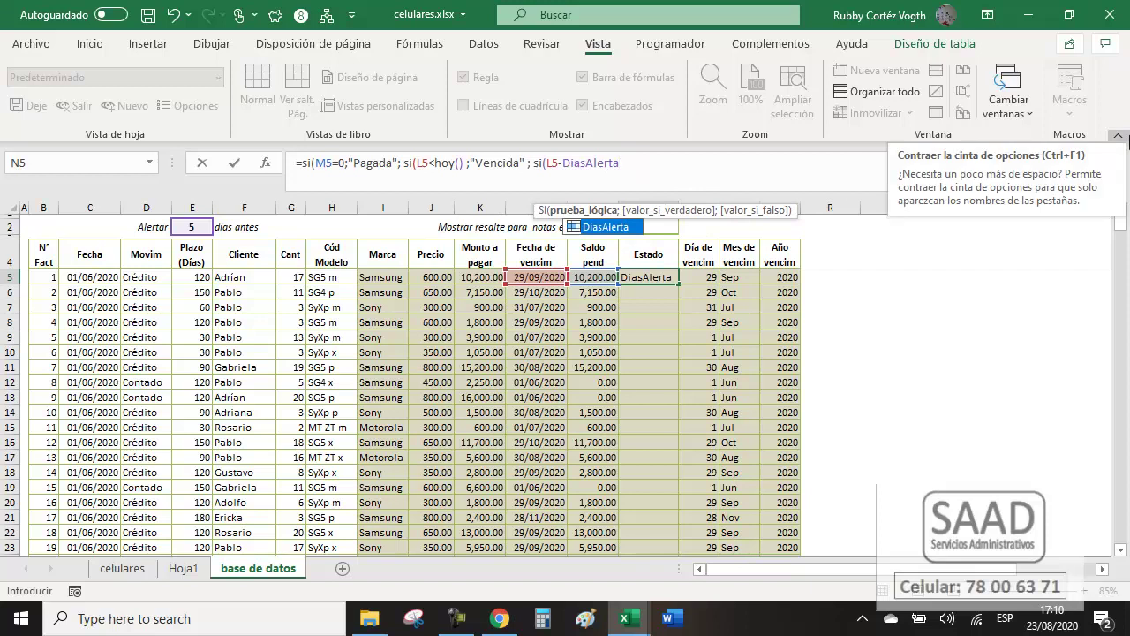
pyautogui.write('<hoy() ; "ALerta')
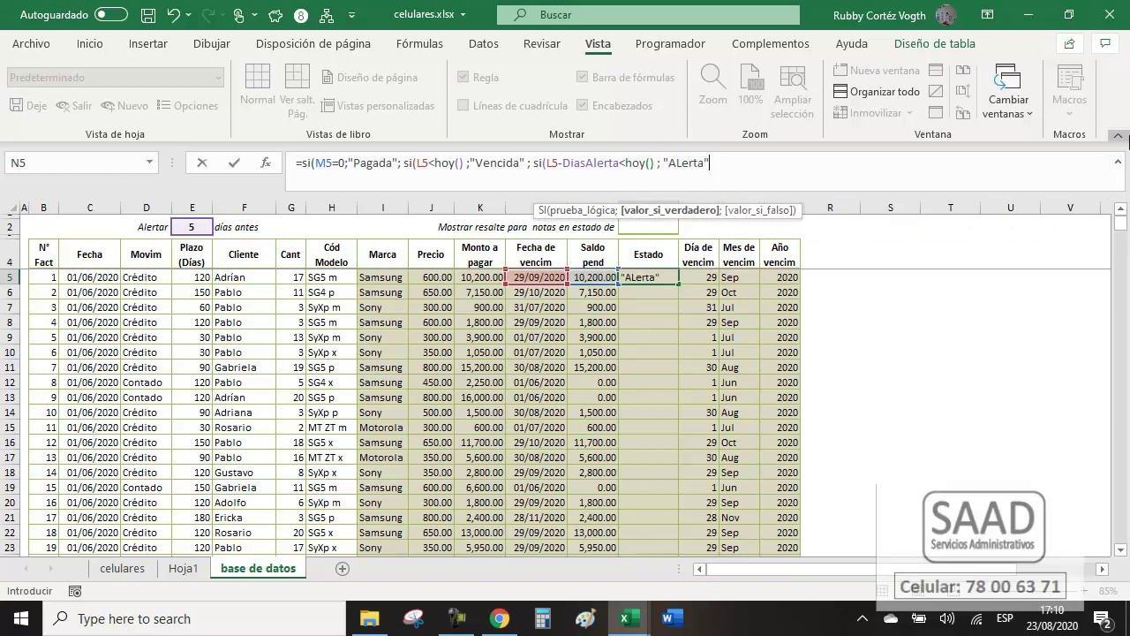
pyautogui.press('BackSpace')
pyautogui.press('BackSpace')
pyautogui.press('BackSpace')
pyautogui.write('ta')
pyautogui.write(' ; "Vigente')
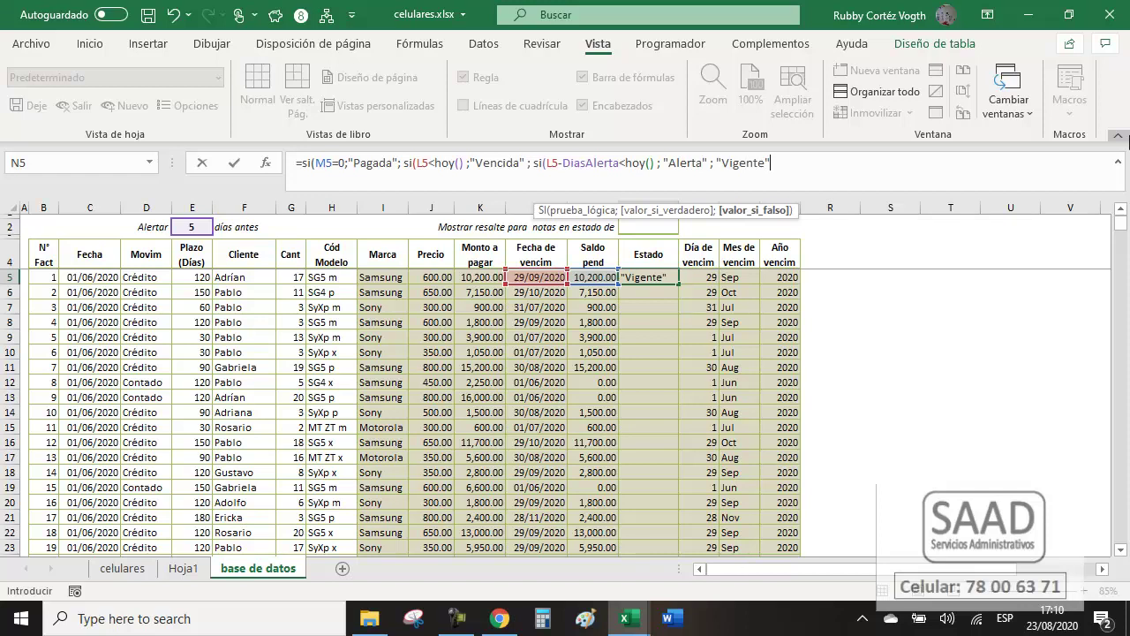
pyautogui.write(')')
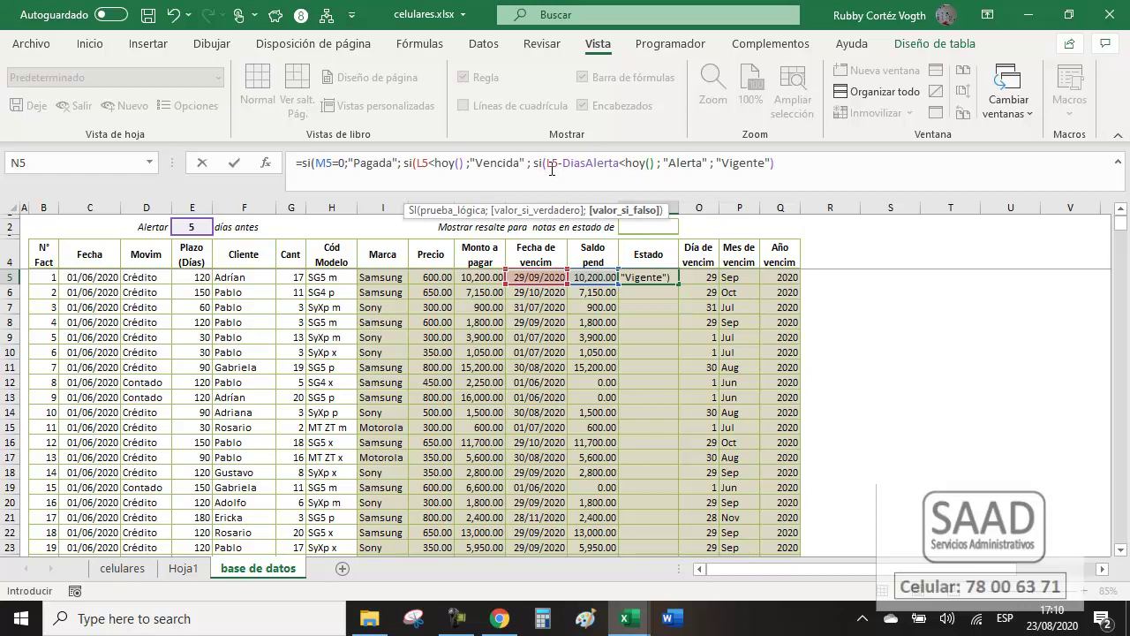
# Close the formula with "Vigente" as the default and enter it to fill the Estado column.
pyautogui.doubleClick(575, 166)
pyautogui.moveTo(547, 163); pyautogui.dragTo(662, 169)
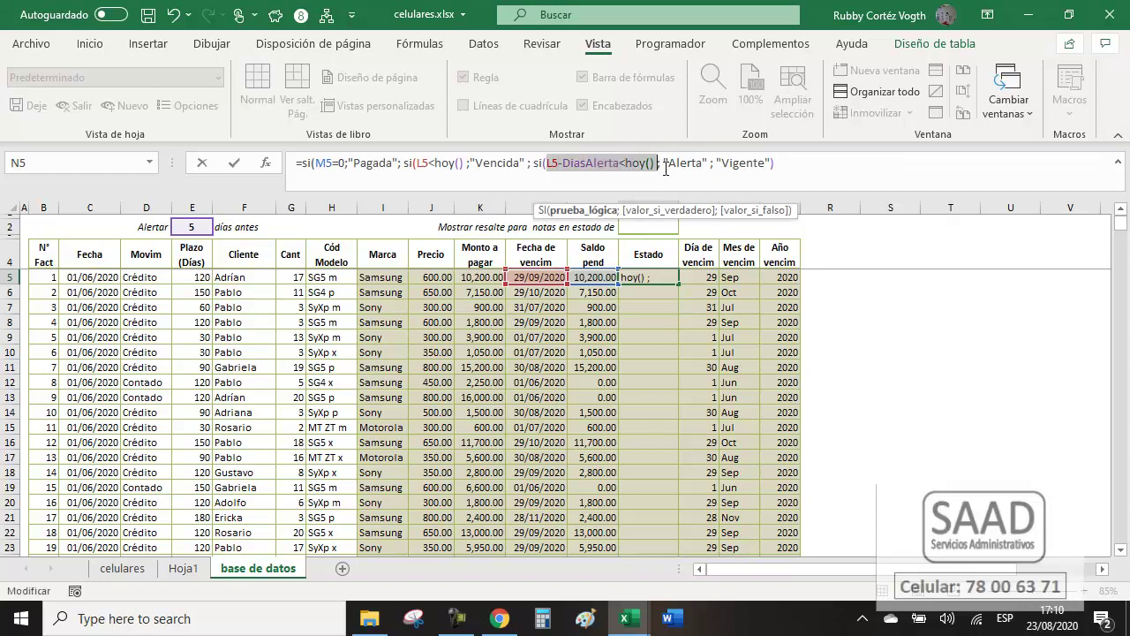
pyautogui.click(788, 165)
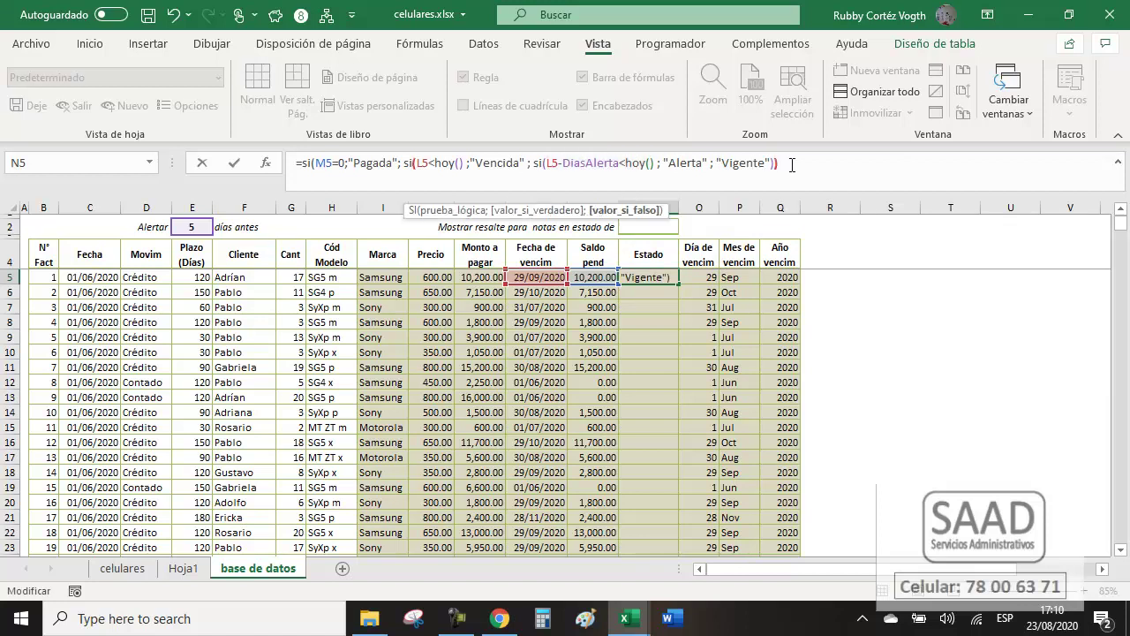
pyautogui.write(')')
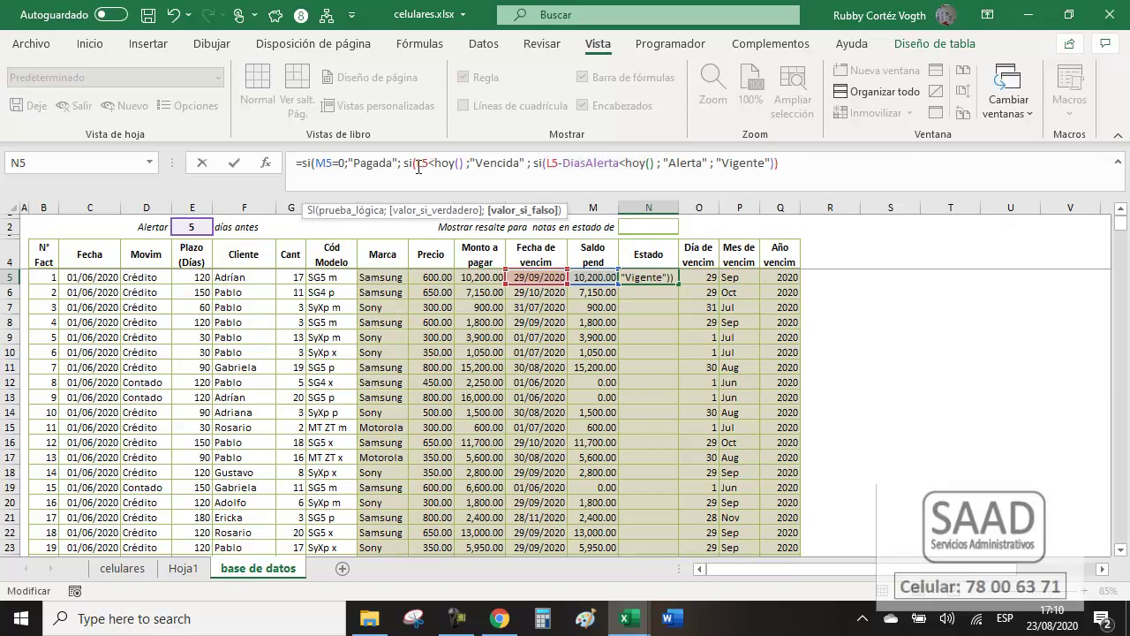
pyautogui.moveTo(437, 166); pyautogui.dragTo(468, 166)
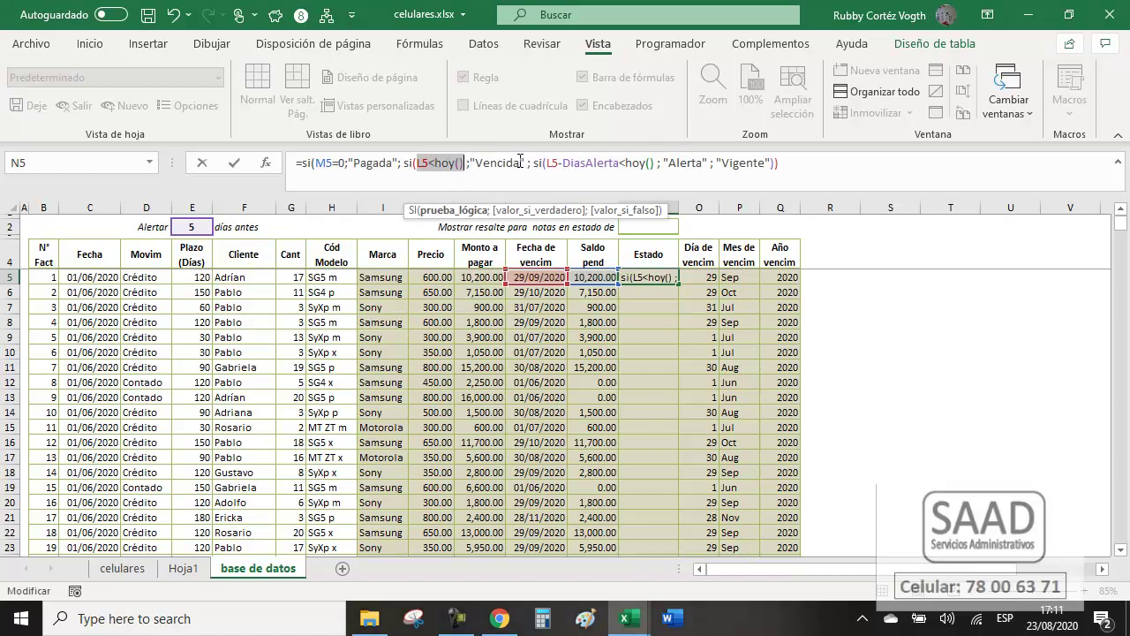
pyautogui.moveTo(534, 166); pyautogui.dragTo(775, 165)
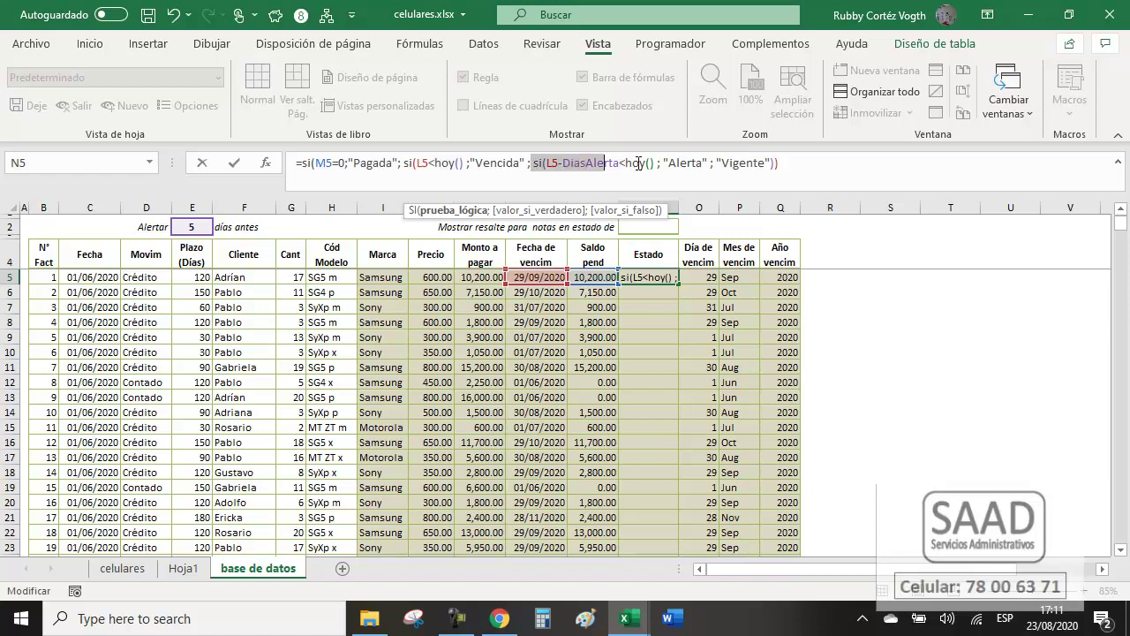
pyautogui.click(801, 171)
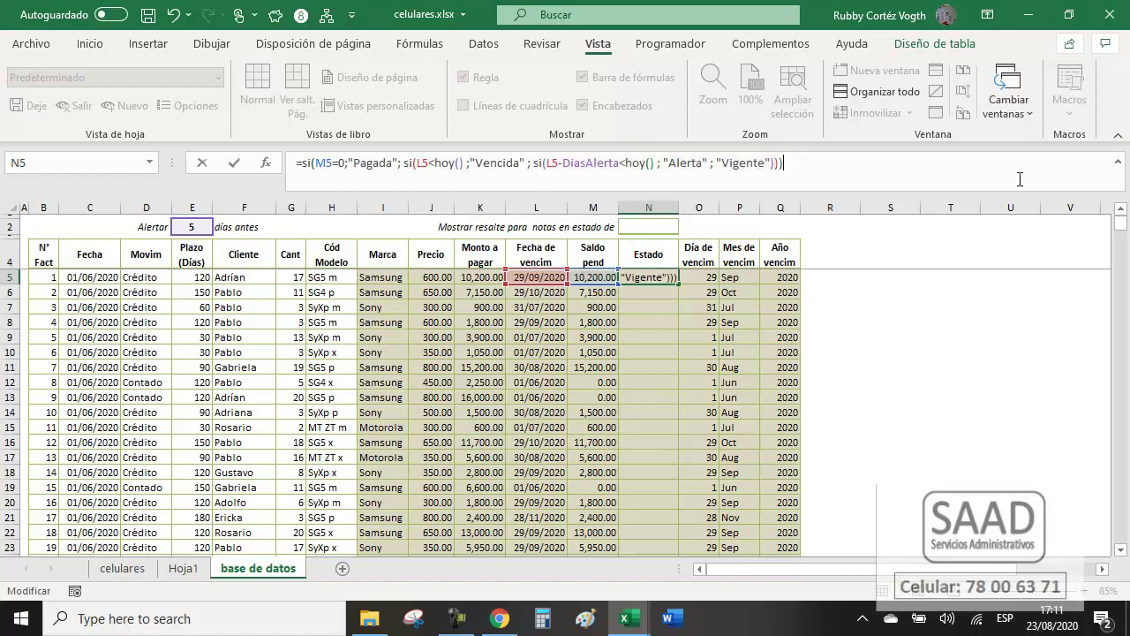
pyautogui.press('Return')
pyautogui.press('Right')
pyautogui.press('Right')
pyautogui.press('Right')
pyautogui.press('Right')
pyautogui.press('Right')
pyautogui.press('Left')
pyautogui.press('Left')
pyautogui.press('Left')
pyautogui.press('Left')
pyautogui.press('Left')
pyautogui.press('Left')
pyautogui.press('Right')
pyautogui.press('Right')
pyautogui.press('Right')
pyautogui.press('Right')
pyautogui.press('Right')
pyautogui.press('Right')
pyautogui.press('pagedown')
pyautogui.press('pagedown')
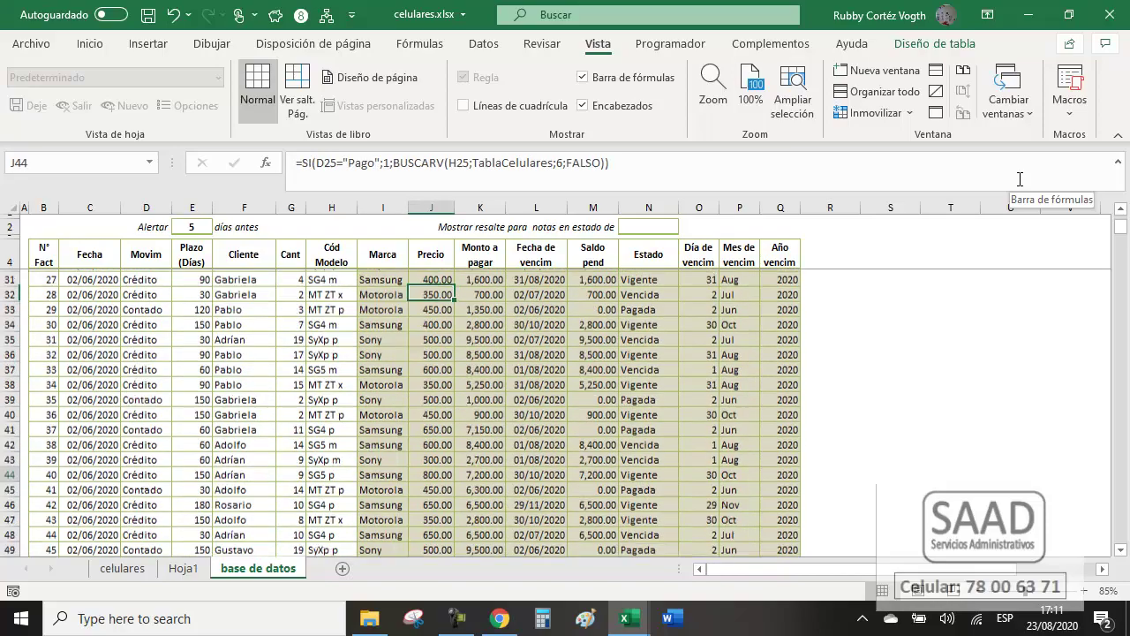
pyautogui.press('pagedown')
pyautogui.press('pagedown')
pyautogui.press('pagedown')
pyautogui.press('pagedown')
pyautogui.press('pagedown')
pyautogui.press('pagedown')
pyautogui.press('pagedown')
pyautogui.press('pagedown')
pyautogui.press('pagedown')
pyautogui.press('pagedown')
pyautogui.hotkey('ctrl', 'Up')
pyautogui.press('Down')
pyautogui.press('Down')
pyautogui.press('Down')
pyautogui.press('Down')
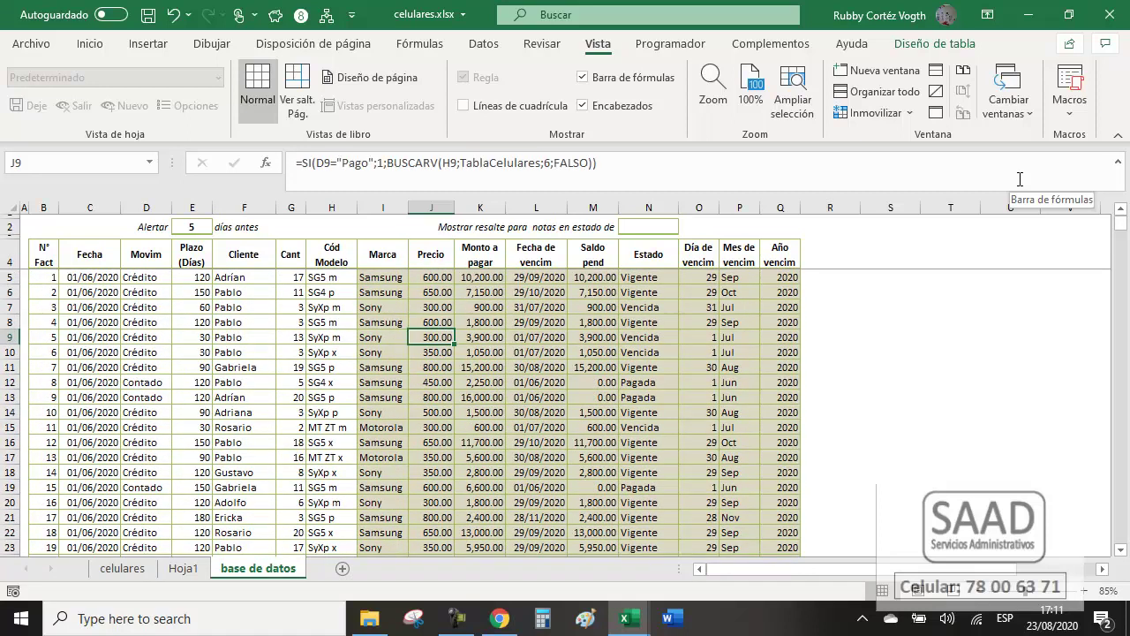
pyautogui.press('Up')
pyautogui.press('Right')
pyautogui.press('Right')
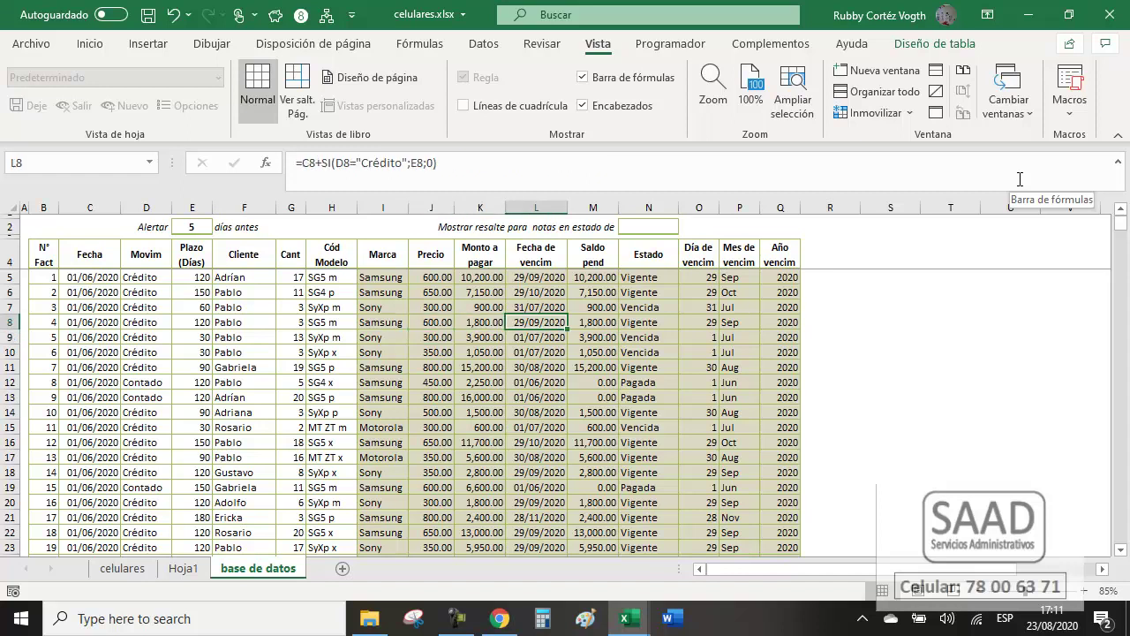
pyautogui.press('Down')
pyautogui.press('Down')
pyautogui.press('Down')
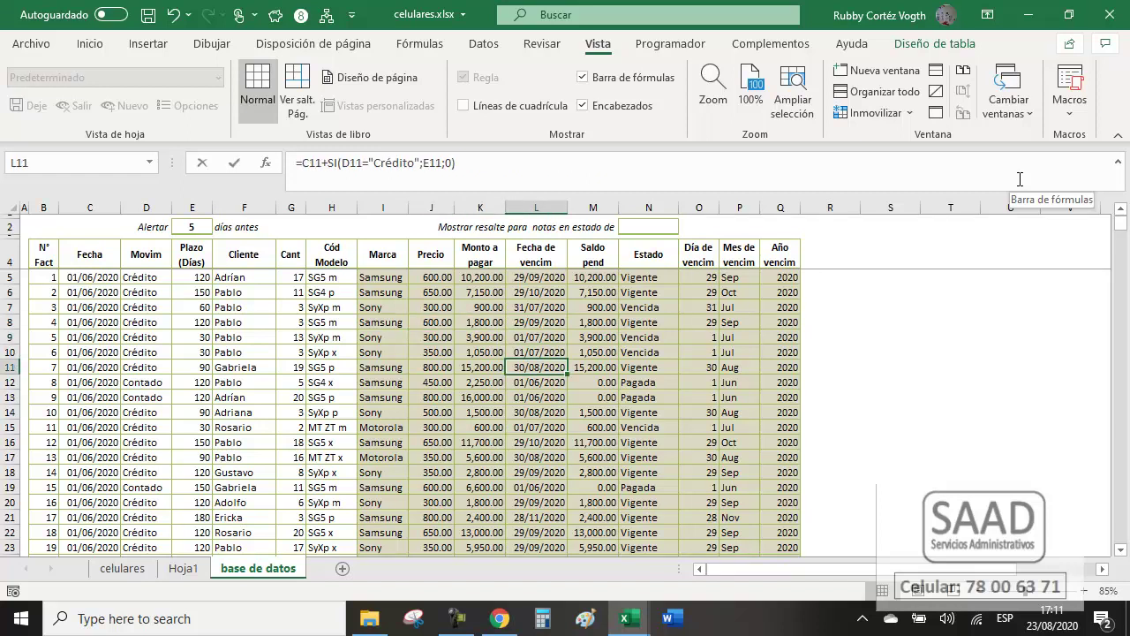
pyautogui.write('25/')
pyautogui.press('Return')
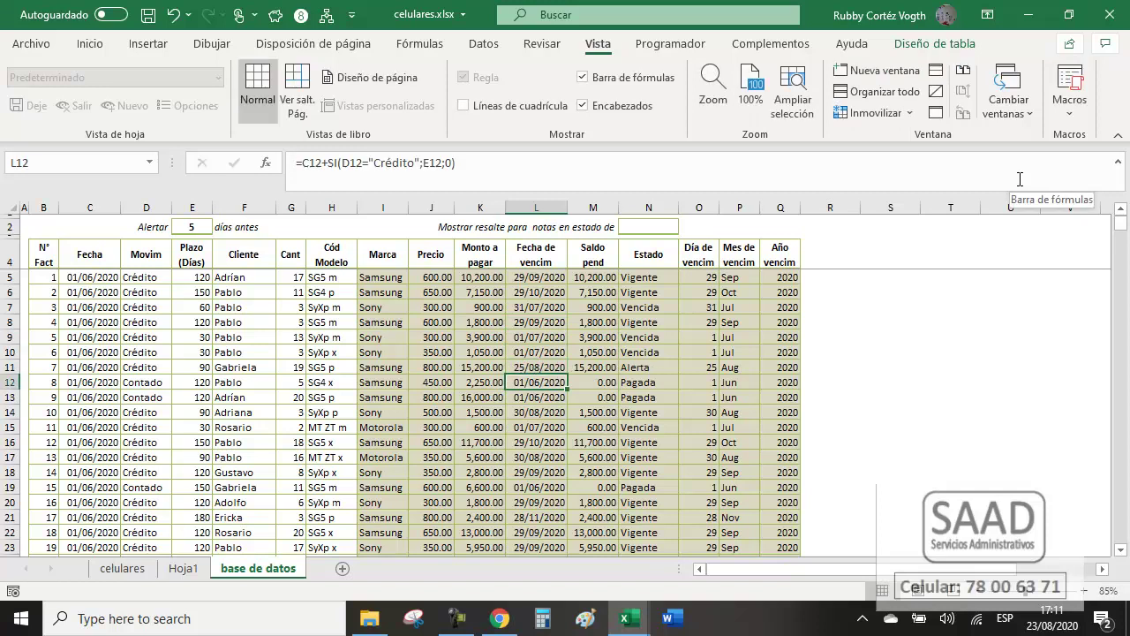
pyautogui.press('Up')
pyautogui.press('Right')
pyautogui.press('Right')
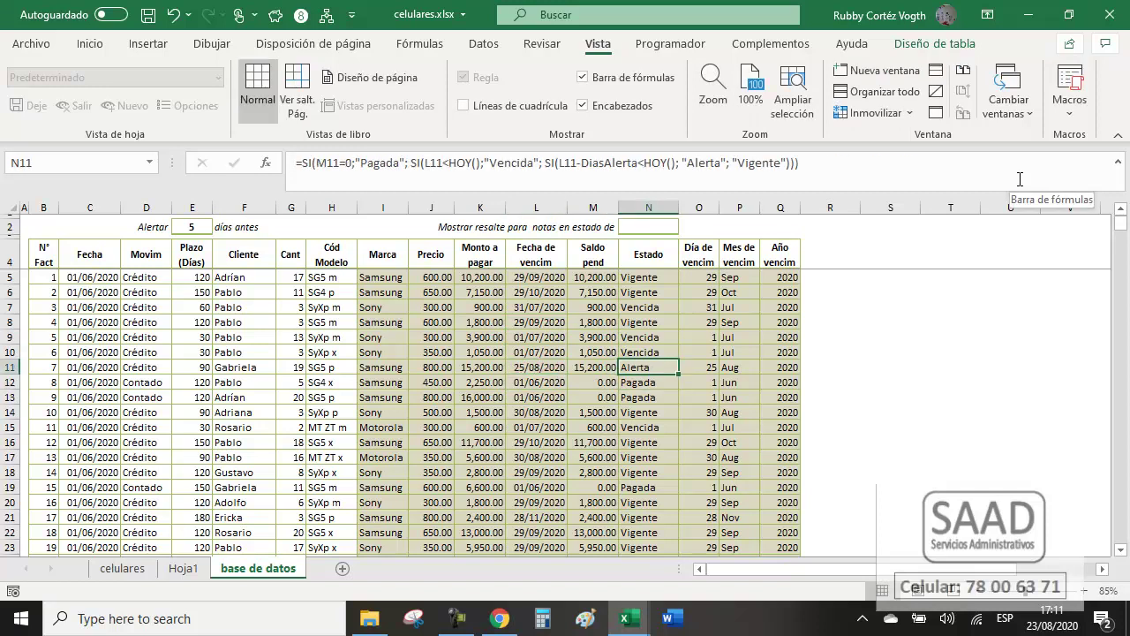
pyautogui.hotkey('ctrl', 'z')
pyautogui.press('Right')
pyautogui.press('Right')
pyautogui.press('Up')
pyautogui.press('Up')
pyautogui.press('Up')
pyautogui.press('Up')
pyautogui.press('Up')
pyautogui.press('Up')
pyautogui.press('Up')
pyautogui.press('Down')
pyautogui.press('Down')
pyautogui.press('Down')
pyautogui.press('Down')
pyautogui.press('Down')
pyautogui.press('Down')
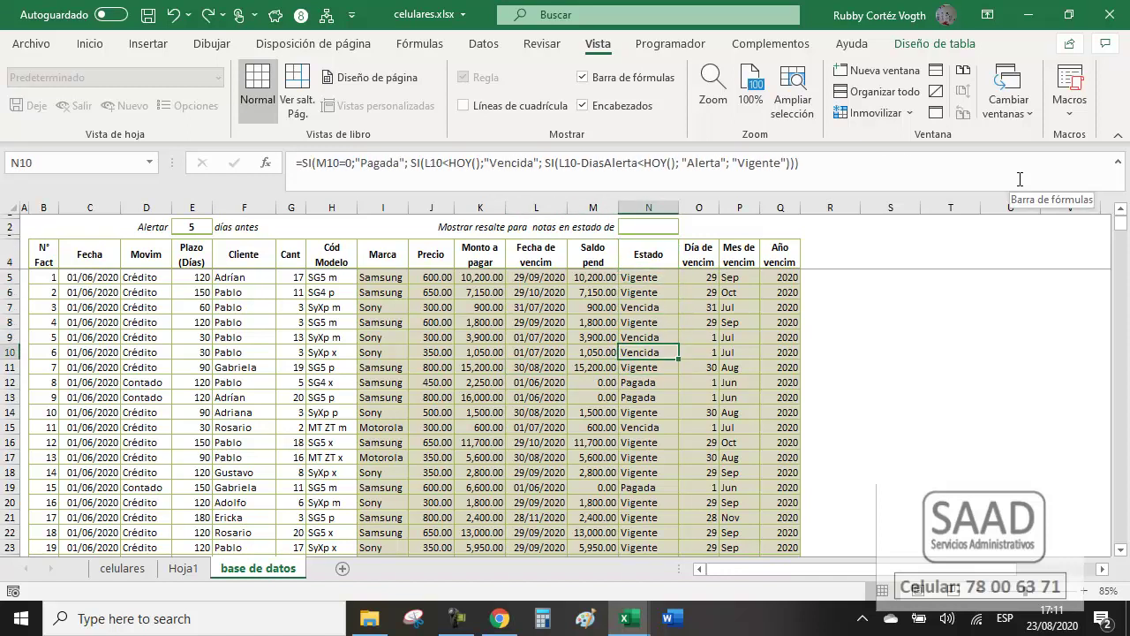
pyautogui.press('Left')
pyautogui.press('Left')
pyautogui.press('Left')
pyautogui.press('Left')
pyautogui.press('Left')
pyautogui.press('Down')
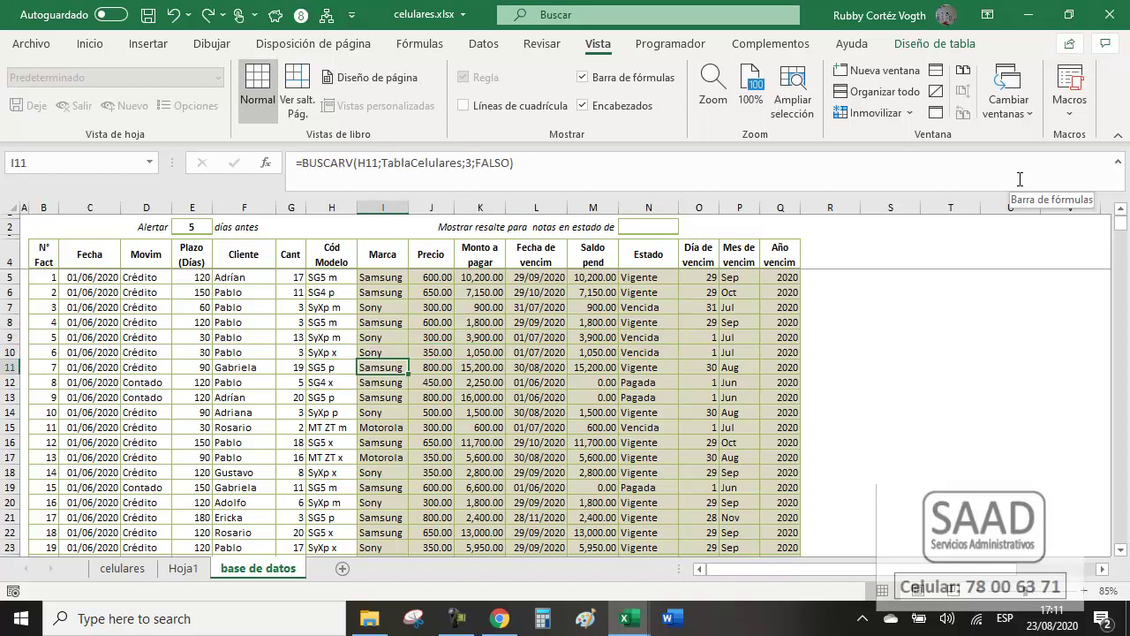
pyautogui.press('Left')
pyautogui.press('Left')
pyautogui.press('Left')
pyautogui.press('Left')
pyautogui.press('Left')
pyautogui.press('Left')
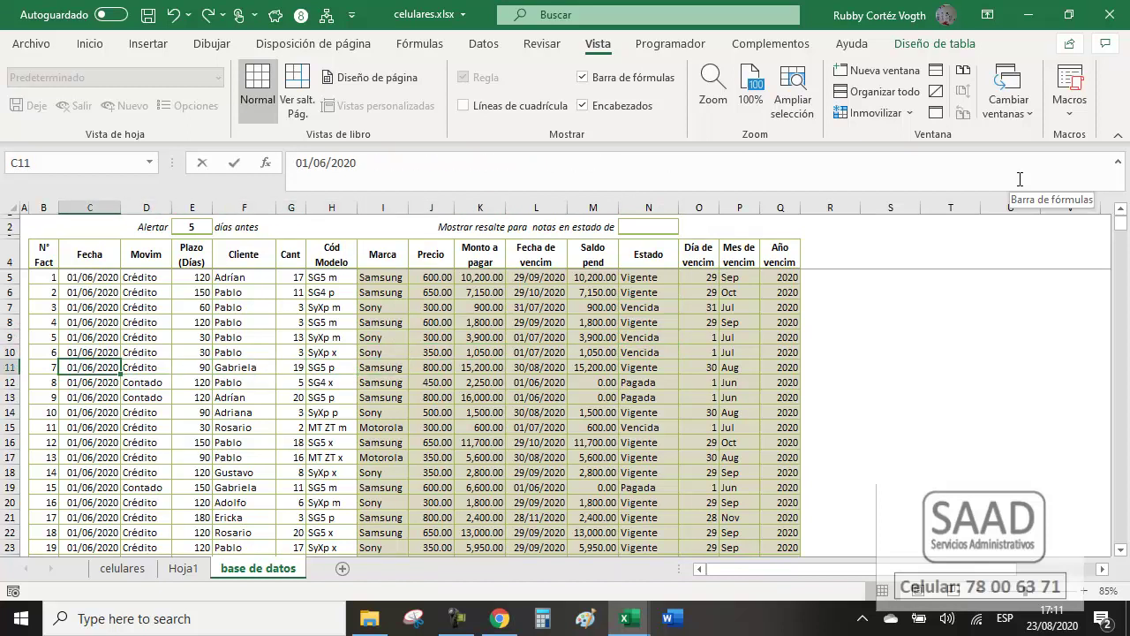
# Change invoice 7's date in C11 to 27/05/2020 and confirm its Estado now shows Alerta.
pyautogui.write('23/5')
pyautogui.press('Return')
pyautogui.press('Up')
pyautogui.write('2')
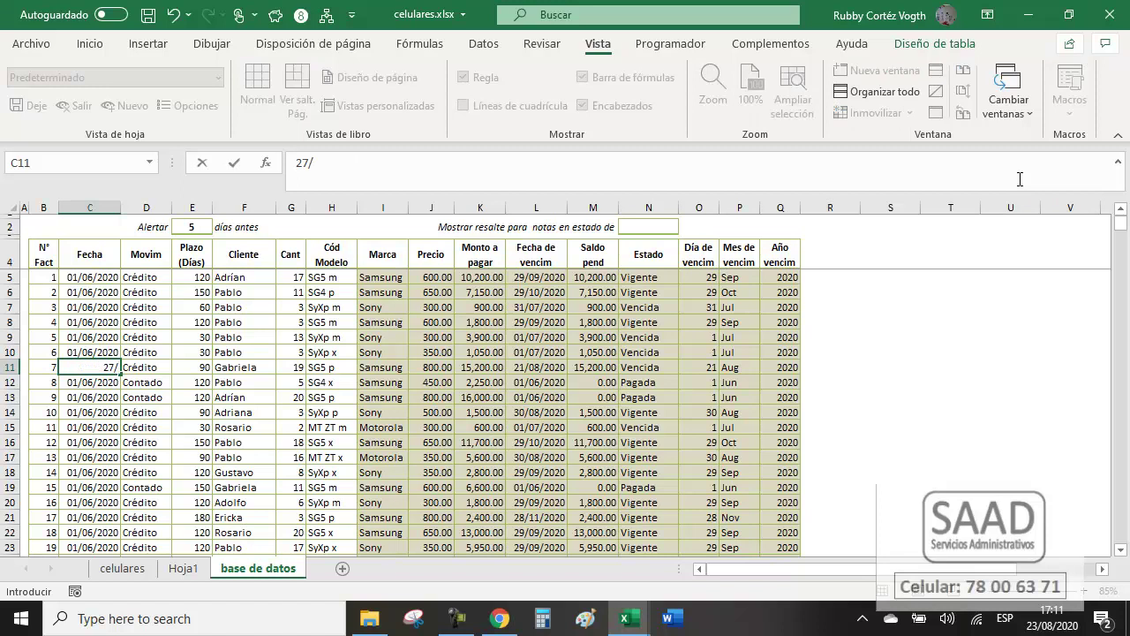
pyautogui.press('Return')
pyautogui.press('Up')
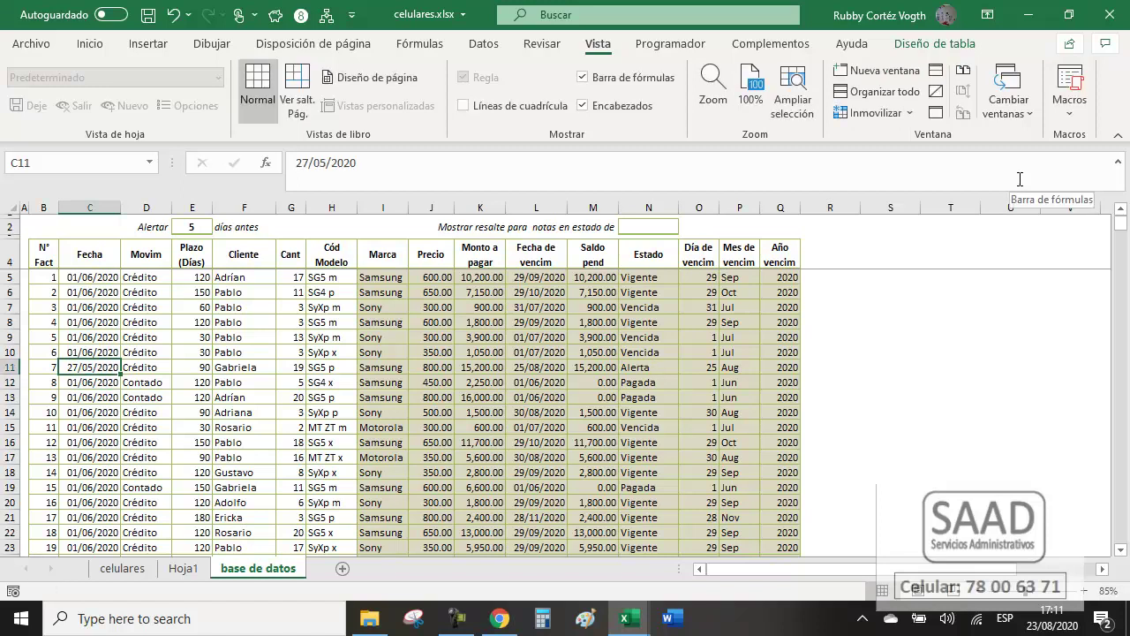
pyautogui.press('Right')
pyautogui.press('Right')
pyautogui.press('Right')
pyautogui.press('Right')
pyautogui.press('Right')
pyautogui.press('Right')
pyautogui.press('Right')
pyautogui.press('Right')
pyautogui.press('Right')
pyautogui.press('Right')
pyautogui.press('Left')
pyautogui.press('Left')
pyautogui.press('Left')
pyautogui.press('Left')
pyautogui.press('Left')
pyautogui.press('Left')
pyautogui.press('Right')
pyautogui.press('Right')
pyautogui.press('Right')
pyautogui.press('Right')
pyautogui.press('Right')
pyautogui.press('Right')
pyautogui.press('Right')
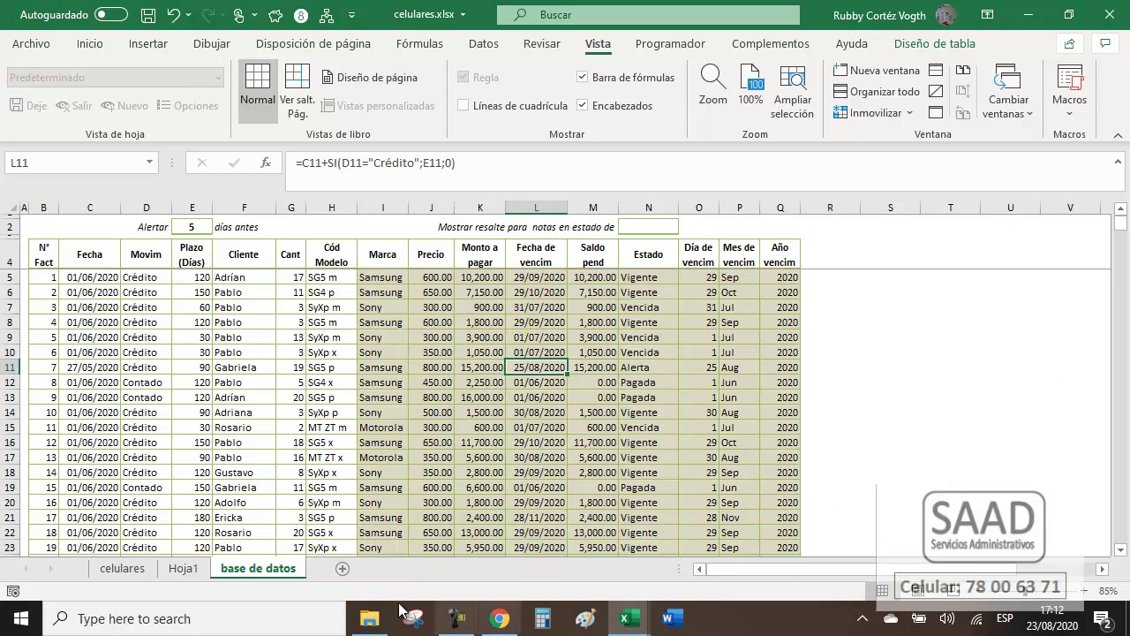
pyautogui.click(229, 531)
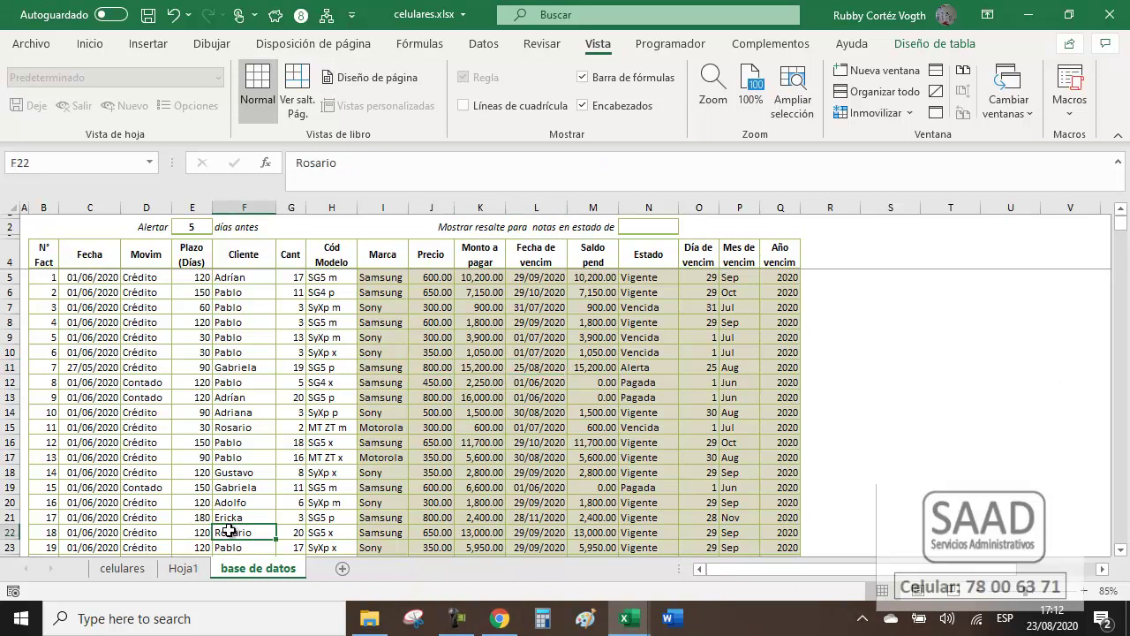
pyautogui.click(152, 353)
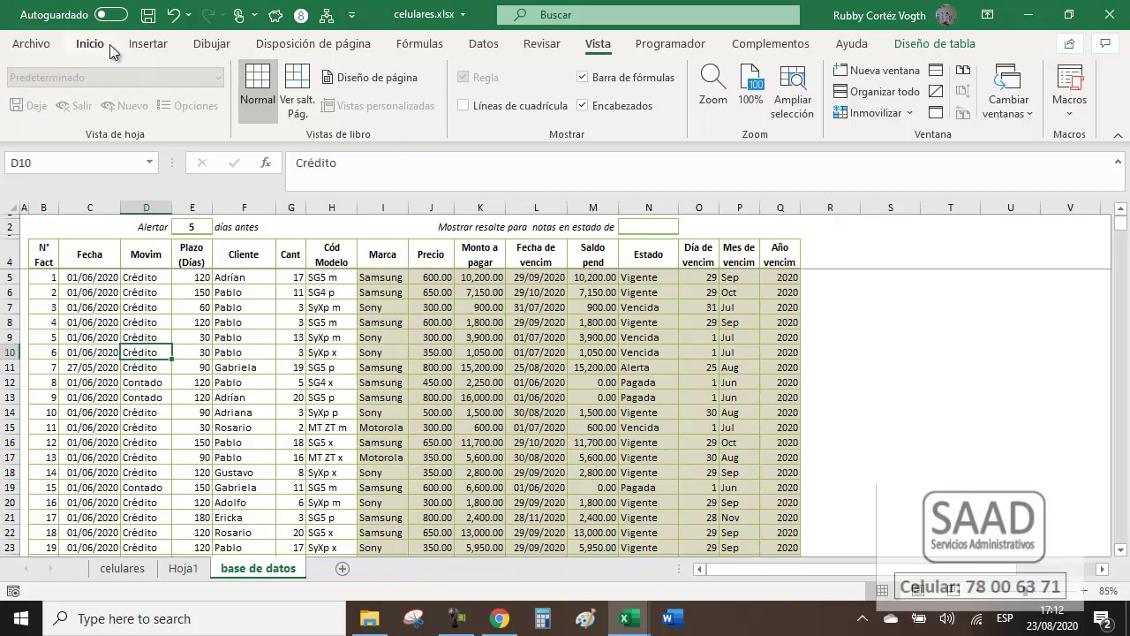
# Insert a PivotTable from TablaDatos on a new sheet.
pyautogui.click(144, 44)
pyautogui.click(30, 88)
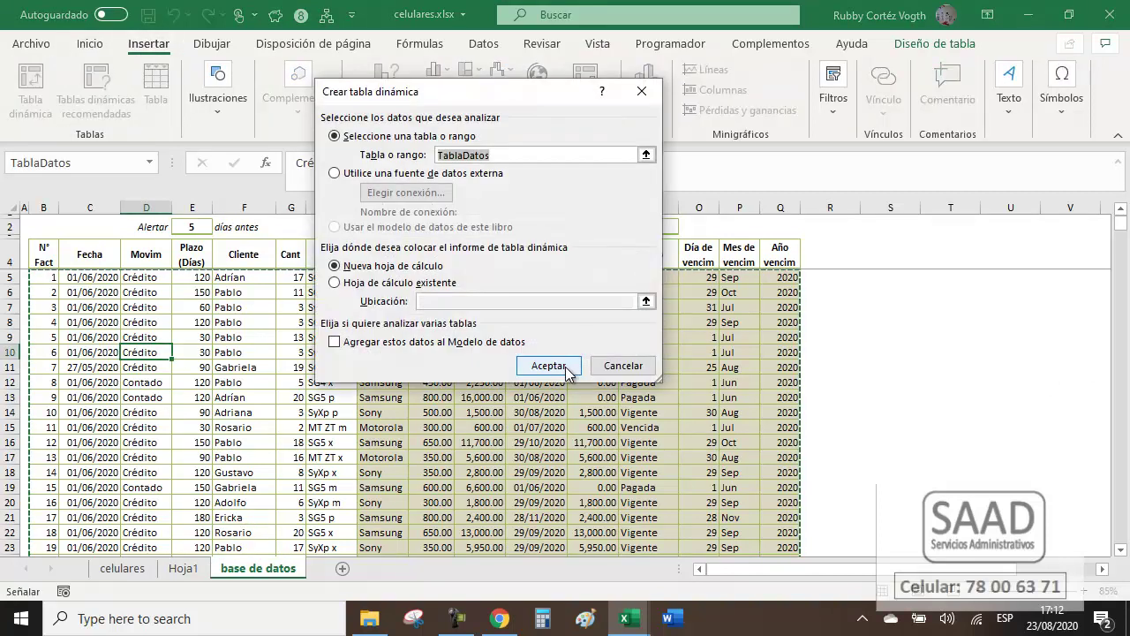
pyautogui.click(565, 365)
pyautogui.click(112, 236)
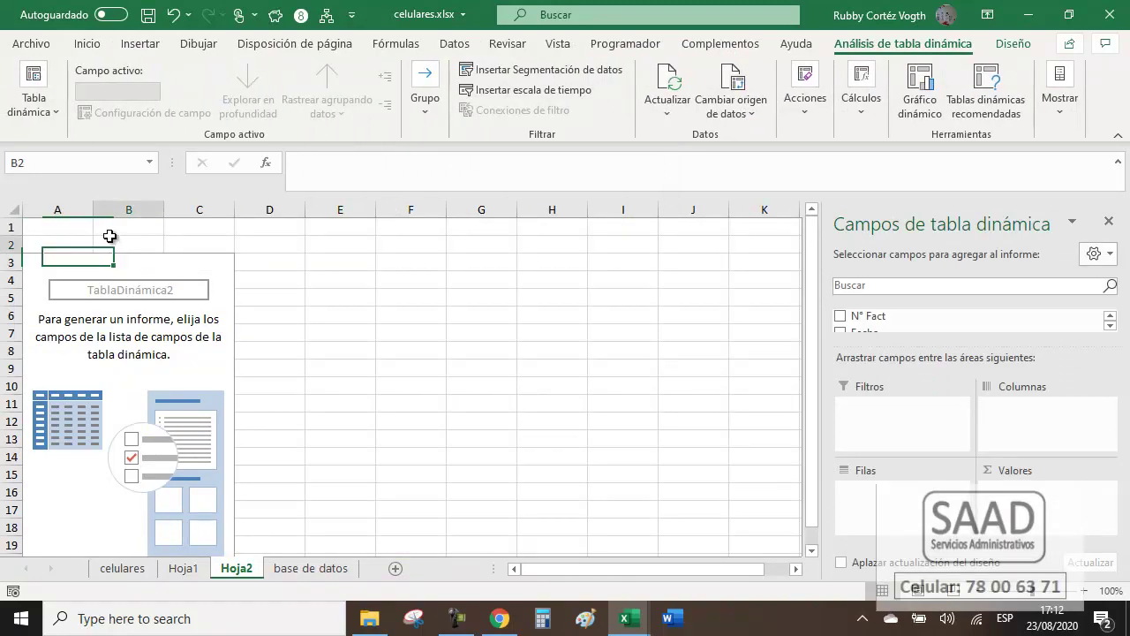
# Set the new sheet's zoom to 85%.
pyautogui.hotkey('alt', 'v')
pyautogui.write('z85')
pyautogui.press('Return')
pyautogui.press('Up')
pyautogui.press('Left')
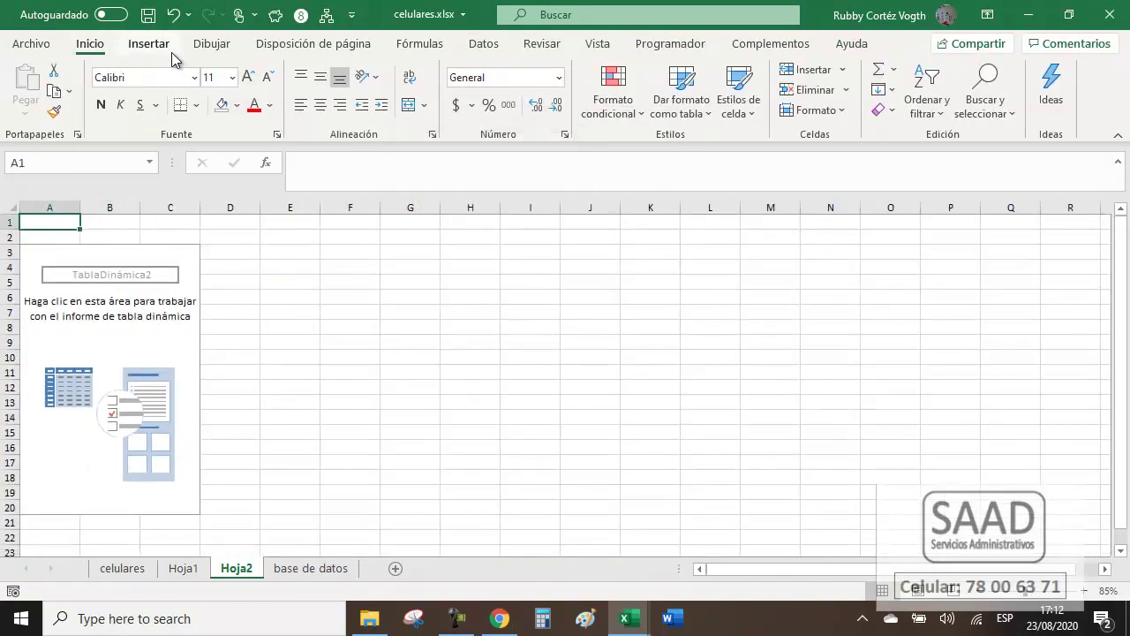
# Insert a blank column A with width 1 and enlarge the PivotTable field list.
pyautogui.hotkey('alt', 'i')
pyautogui.press('c')
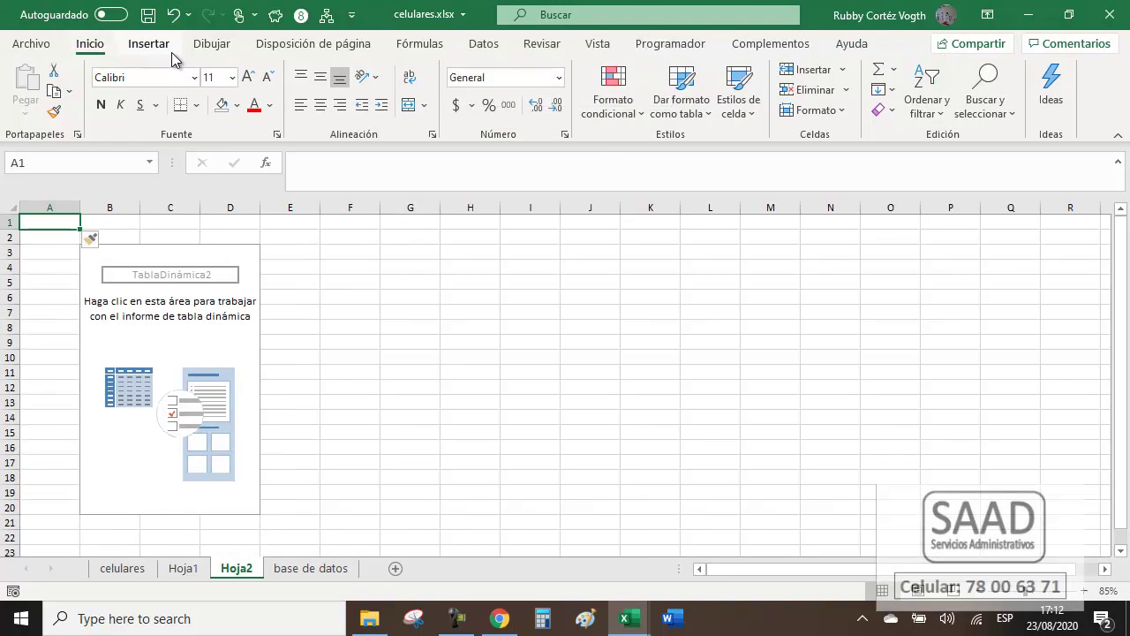
pyautogui.hotkey('alt', 'o')
pyautogui.write('ca1')
pyautogui.press('Return')
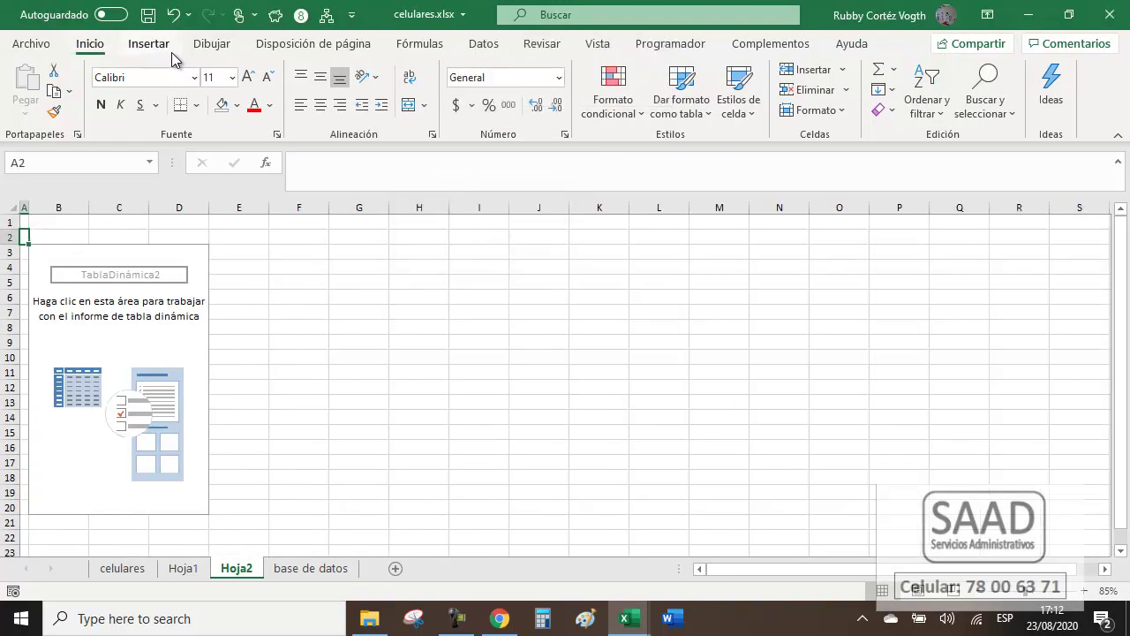
pyautogui.press('Down')
pyautogui.press('Down')
pyautogui.press('Right')
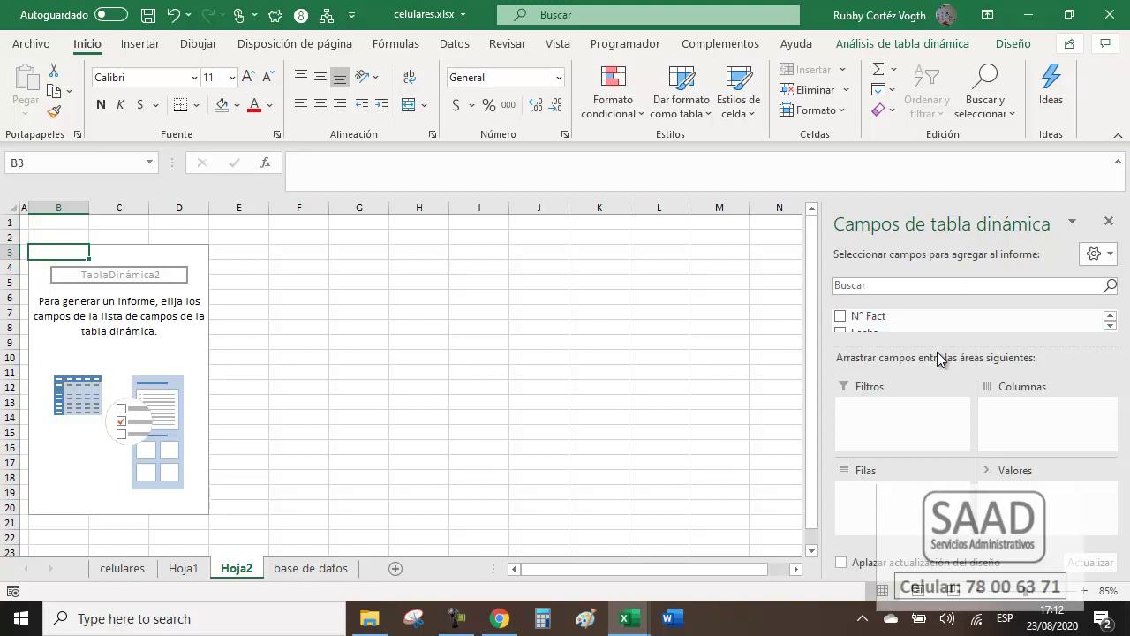
pyautogui.moveTo(935, 347); pyautogui.dragTo(949, 396)
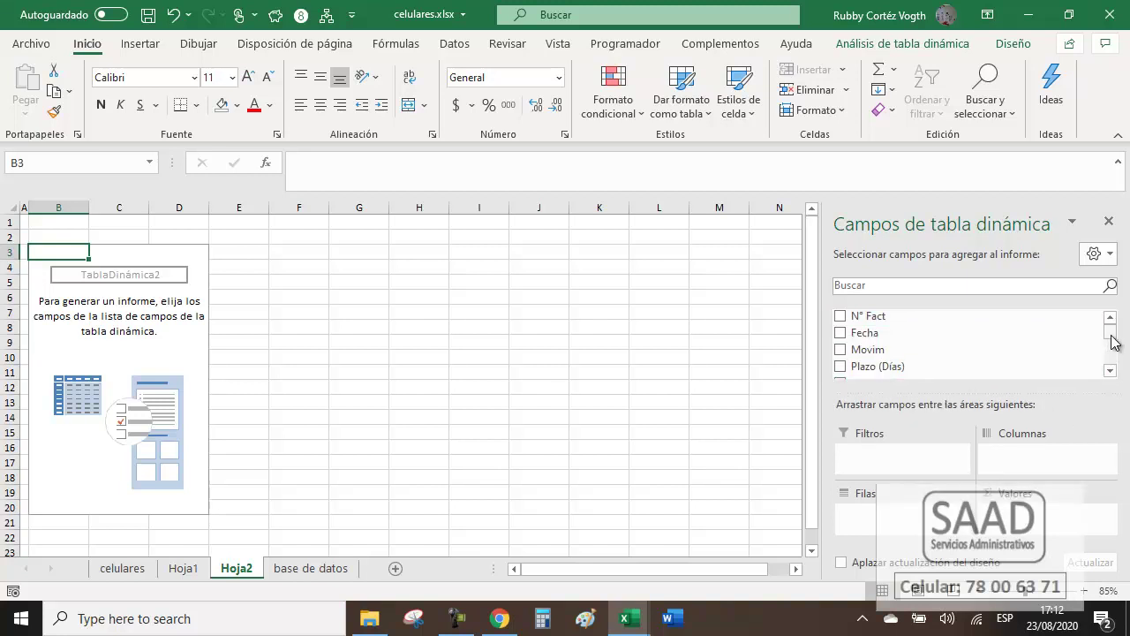
pyautogui.moveTo(1111, 335); pyautogui.dragTo(1102, 374)
pyautogui.moveTo(963, 330)
pyautogui.scroll(1, 1110, 323)
pyautogui.scroll(1, 1054, 330)
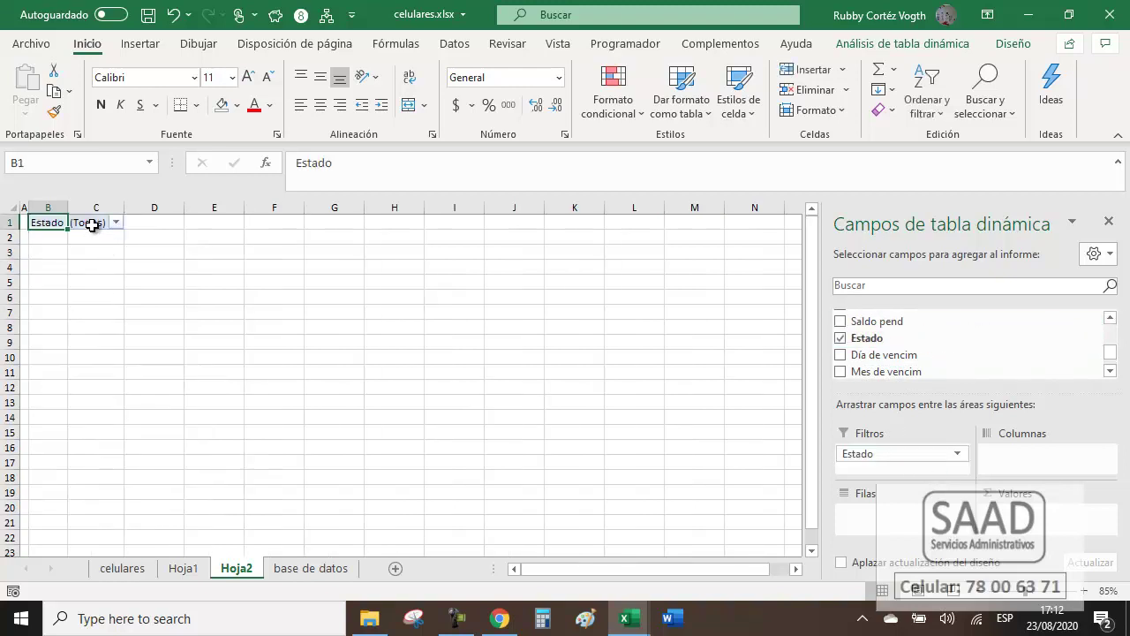
# Refresh the pivot and add N° Fact and Cliente to the Rows area.
pyautogui.rightClick(92, 225)
pyautogui.click(160, 300)
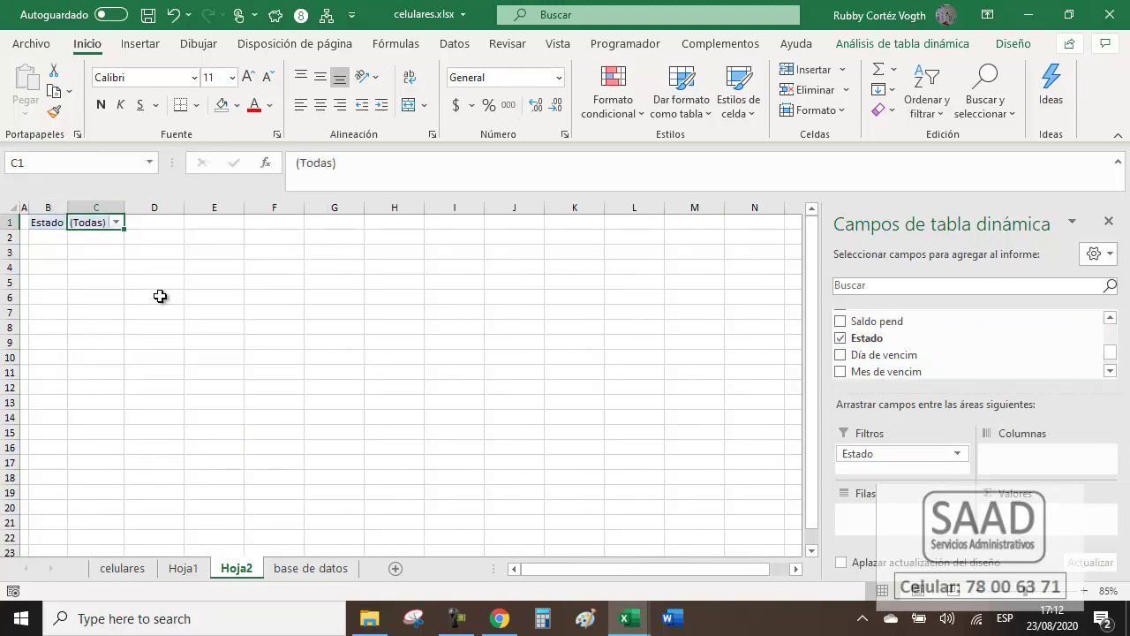
pyautogui.moveTo(1110, 357); pyautogui.dragTo(1111, 331)
pyautogui.moveTo(968, 315); pyautogui.dragTo(904, 530)
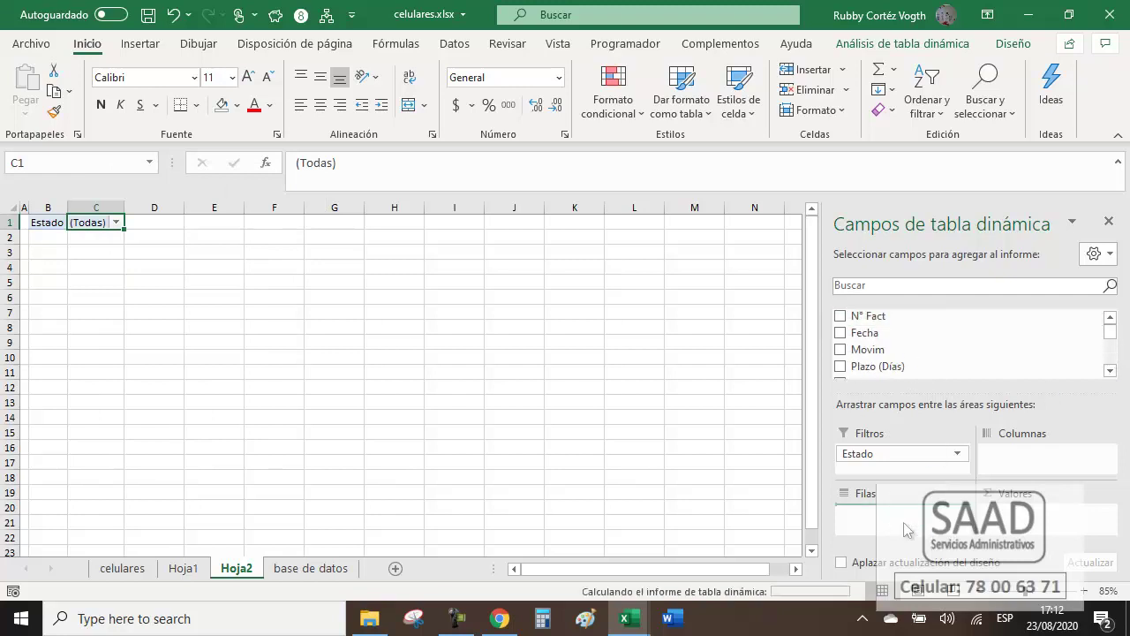
pyautogui.click(1111, 371)
pyautogui.click(1111, 371)
pyautogui.click(1111, 371)
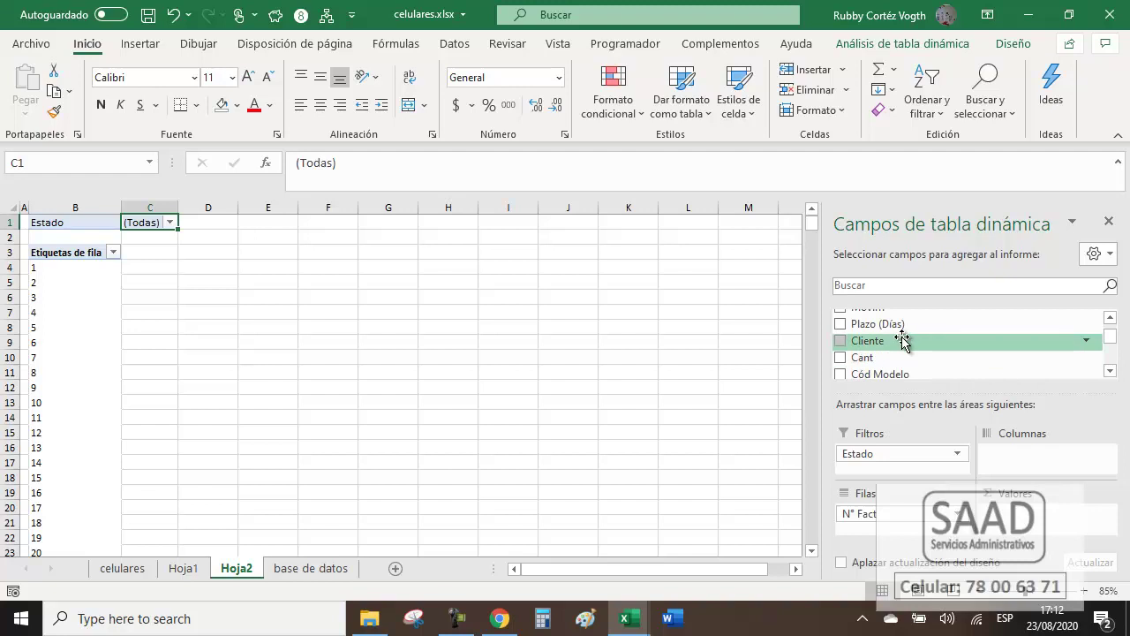
pyautogui.moveTo(902, 340); pyautogui.dragTo(901, 530)
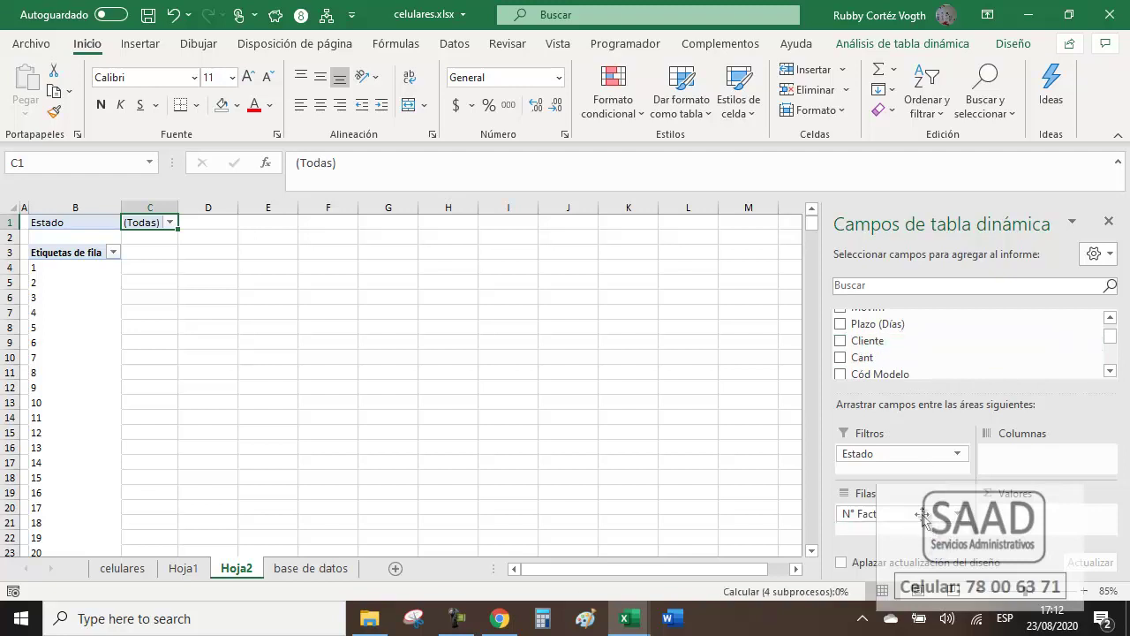
pyautogui.click(1110, 371)
pyautogui.click(1110, 371)
pyautogui.click(1110, 371)
pyautogui.click(1110, 371)
# Put Monto a pagar in Values and Fecha de vencim under Cliente in Rows.
pyautogui.moveTo(919, 348)
pyautogui.mouseDown()
pyautogui.moveTo(1064, 528)
pyautogui.moveTo(1060, 517)
pyautogui.mouseUp()
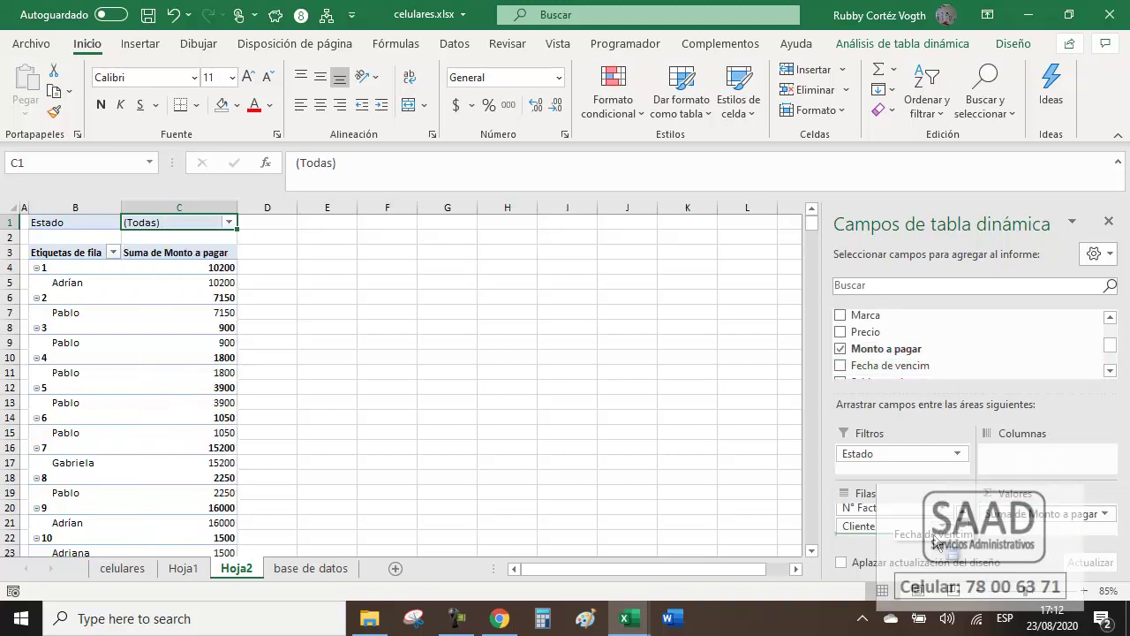
pyautogui.moveTo(931, 534); pyautogui.dragTo(929, 532)
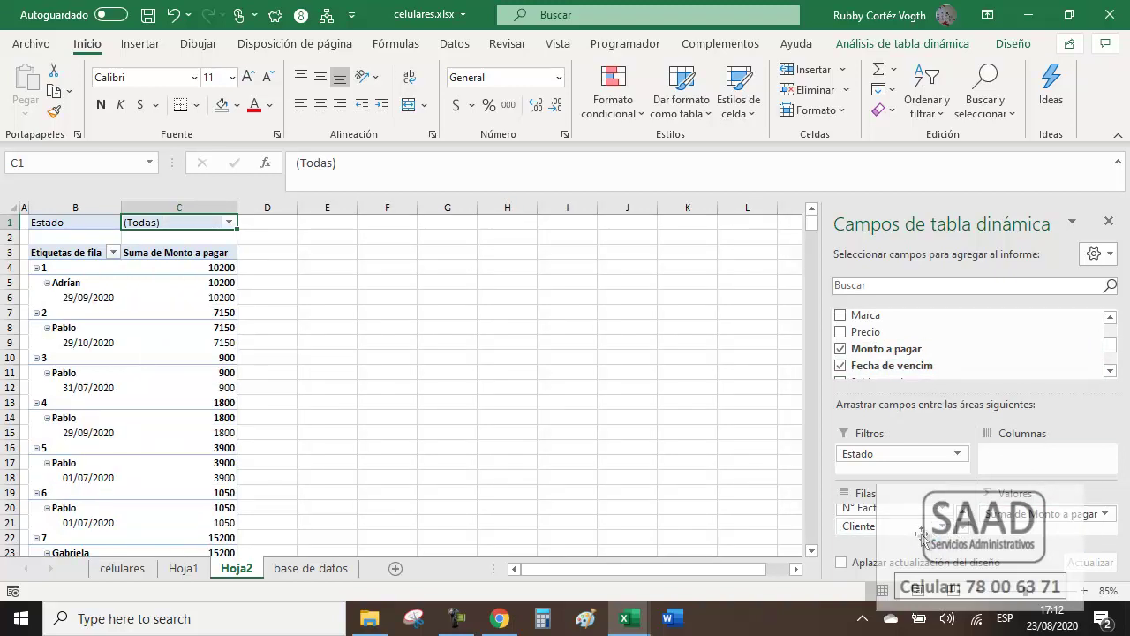
pyautogui.click(64, 267)
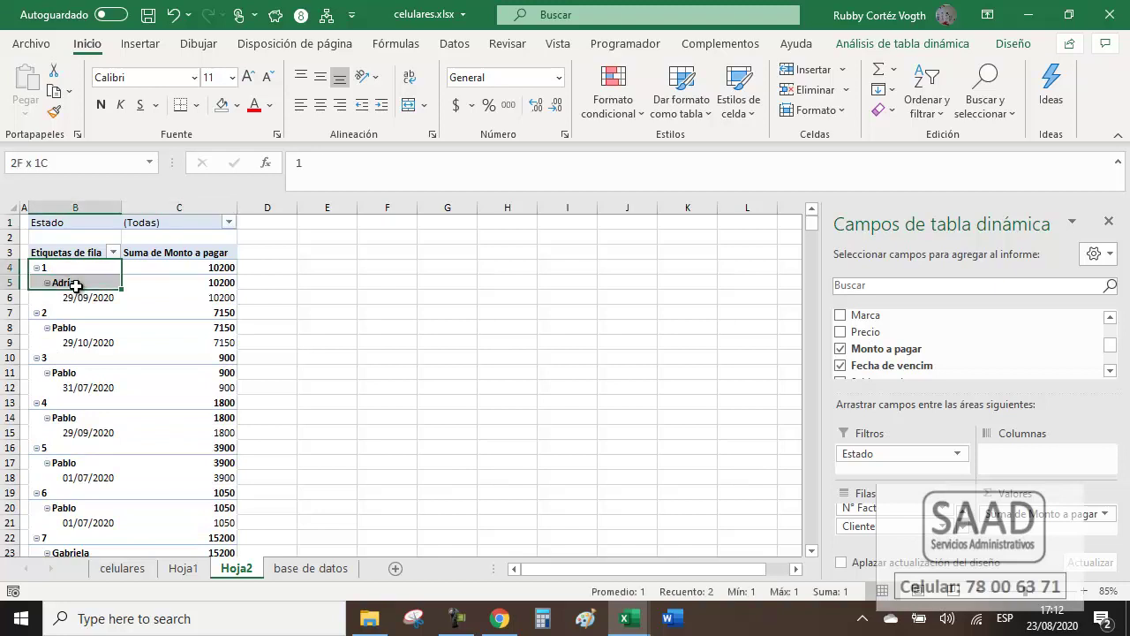
pyautogui.moveTo(70, 281); pyautogui.dragTo(48, 314)
pyautogui.moveTo(90, 208)
pyautogui.mouseDown()
pyautogui.moveTo(148, 205)
pyautogui.moveTo(39, 319)
pyautogui.mouseUp()
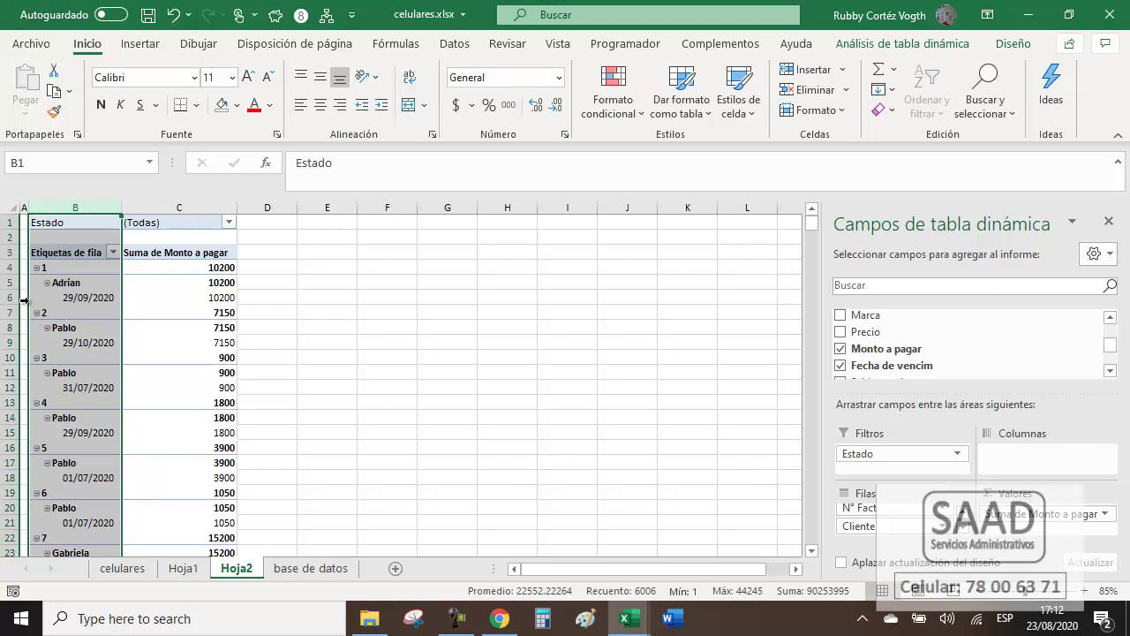
# Switch the pivot table's report layout to tabular form.
pyautogui.click(1013, 45)
pyautogui.click(151, 98)
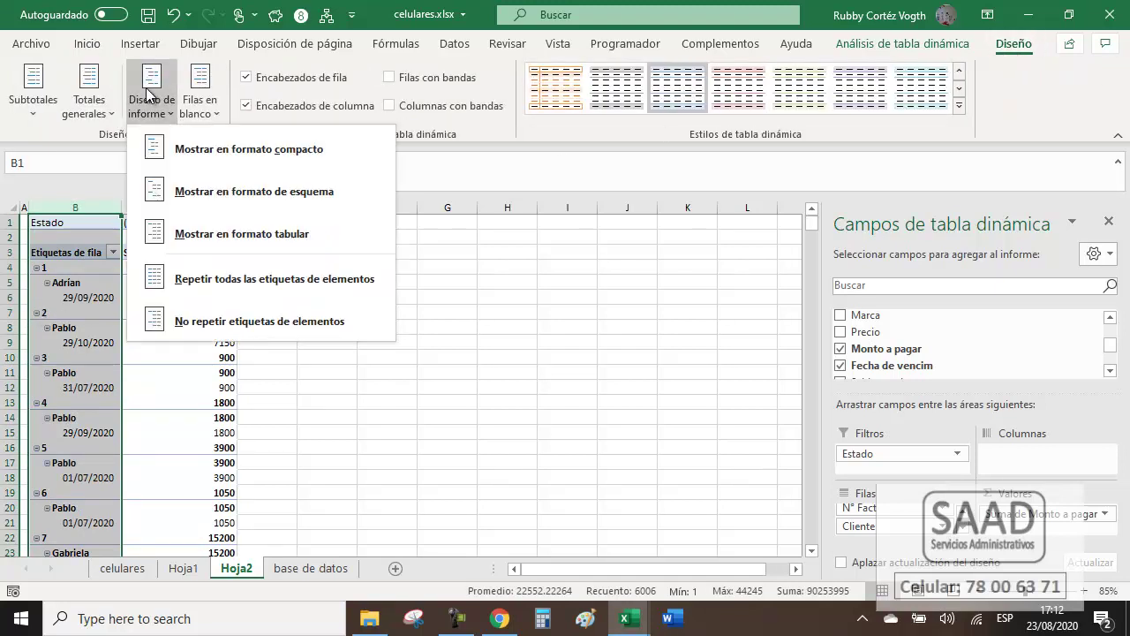
pyautogui.click(325, 242)
pyautogui.click(156, 108)
pyautogui.click(202, 230)
pyautogui.click(108, 291)
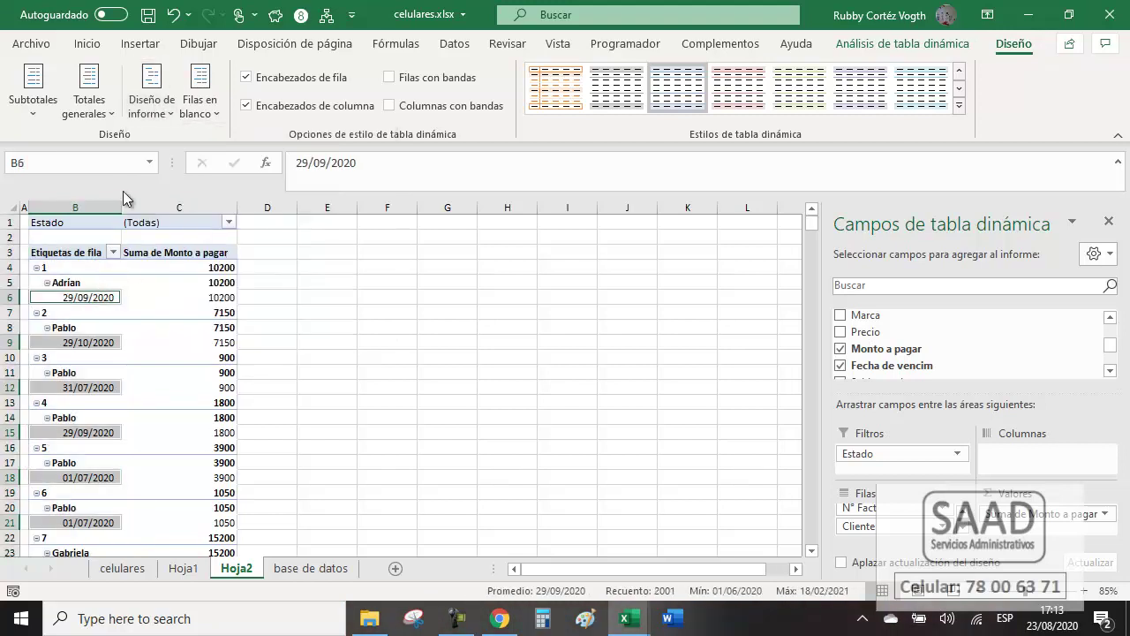
pyautogui.click(152, 89)
pyautogui.click(202, 230)
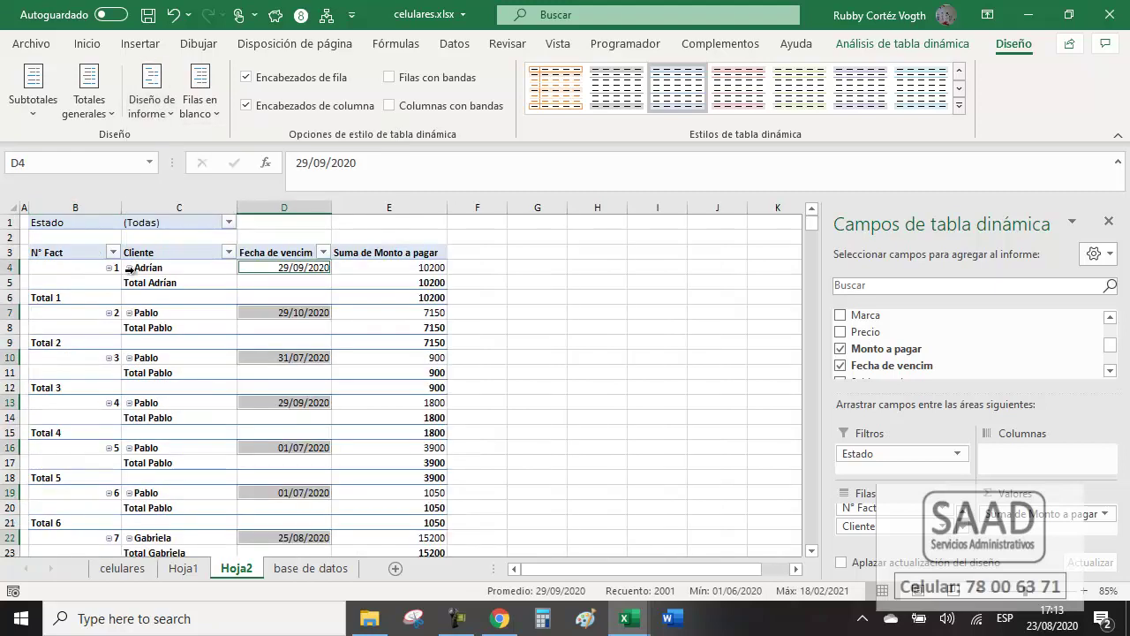
# Hide all subtotal rows in the pivot table.
pyautogui.click(86, 207)
pyautogui.click(160, 206)
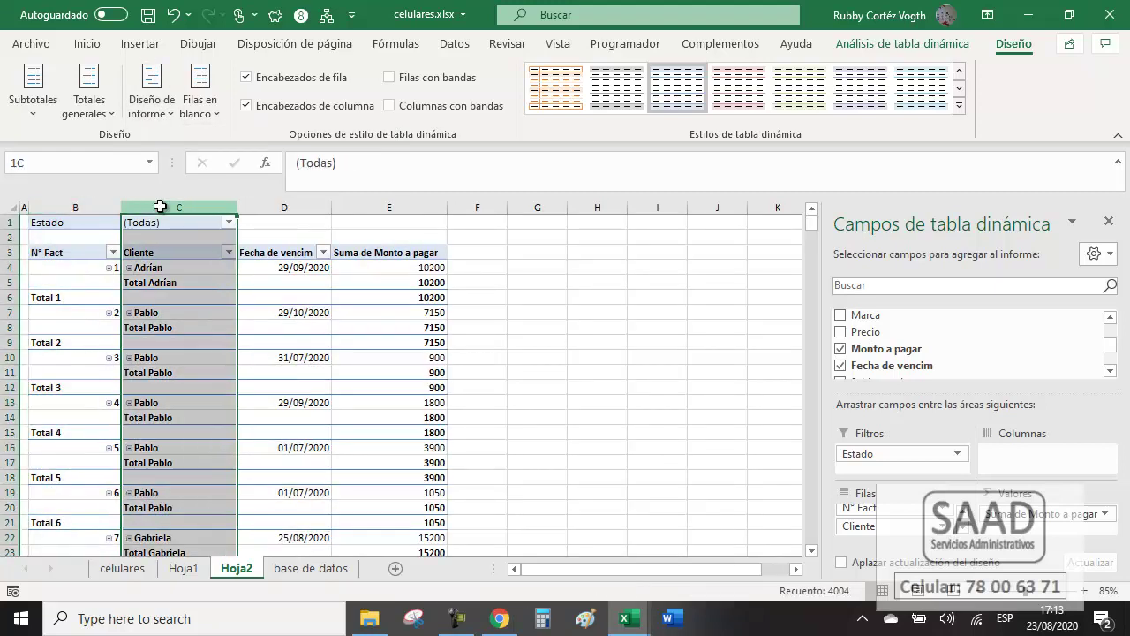
pyautogui.click(267, 206)
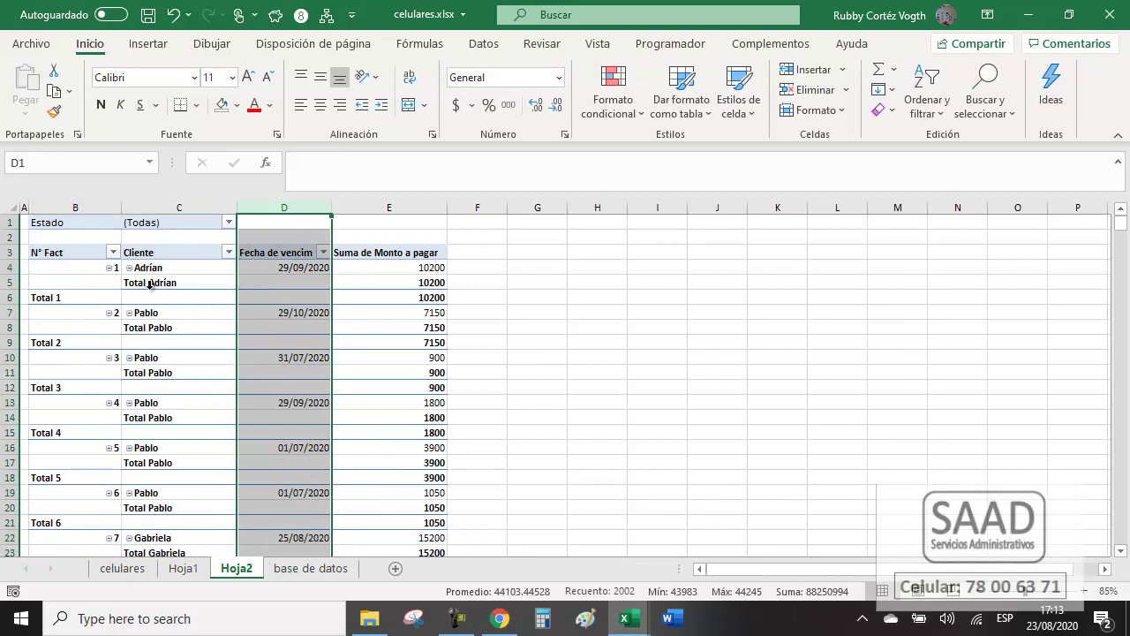
pyautogui.click(150, 283)
pyautogui.click(85, 297)
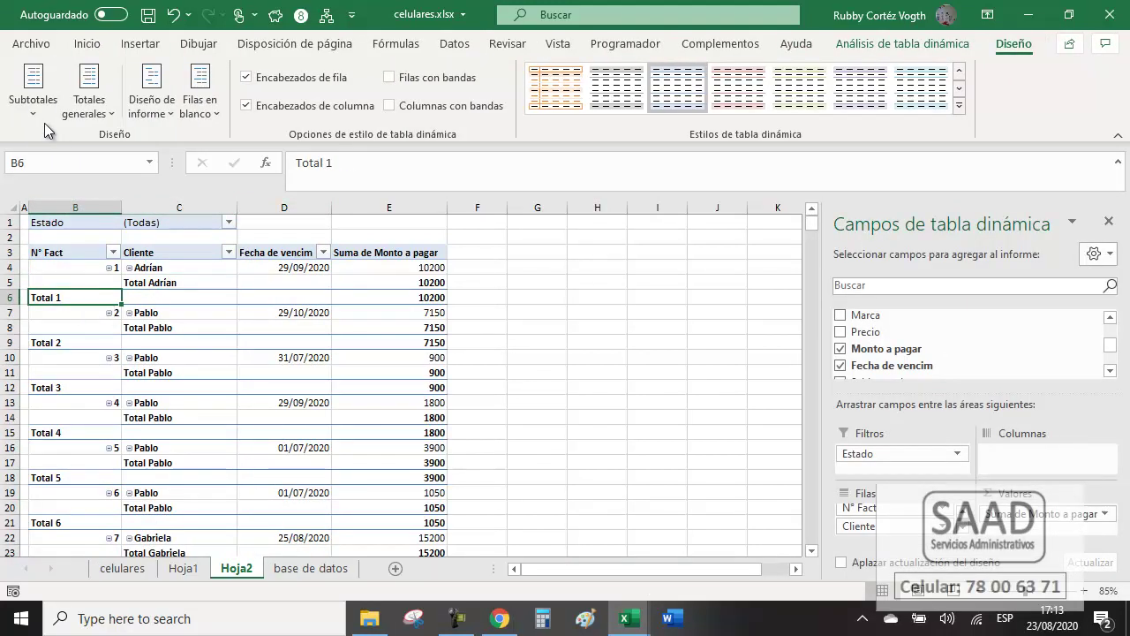
pyautogui.click(39, 92)
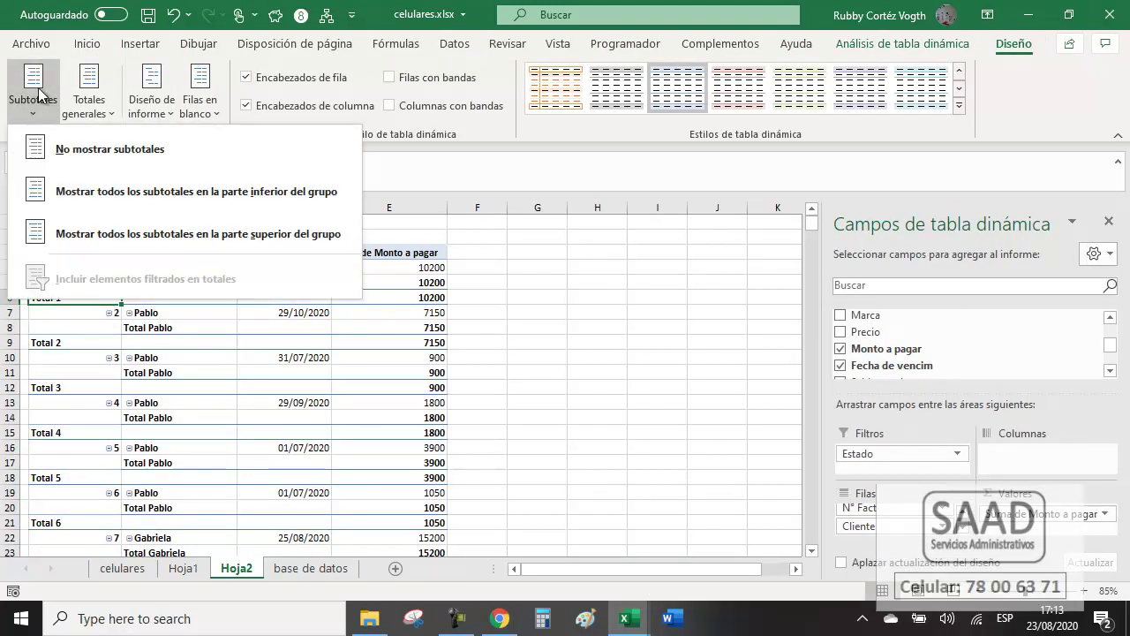
pyautogui.click(71, 150)
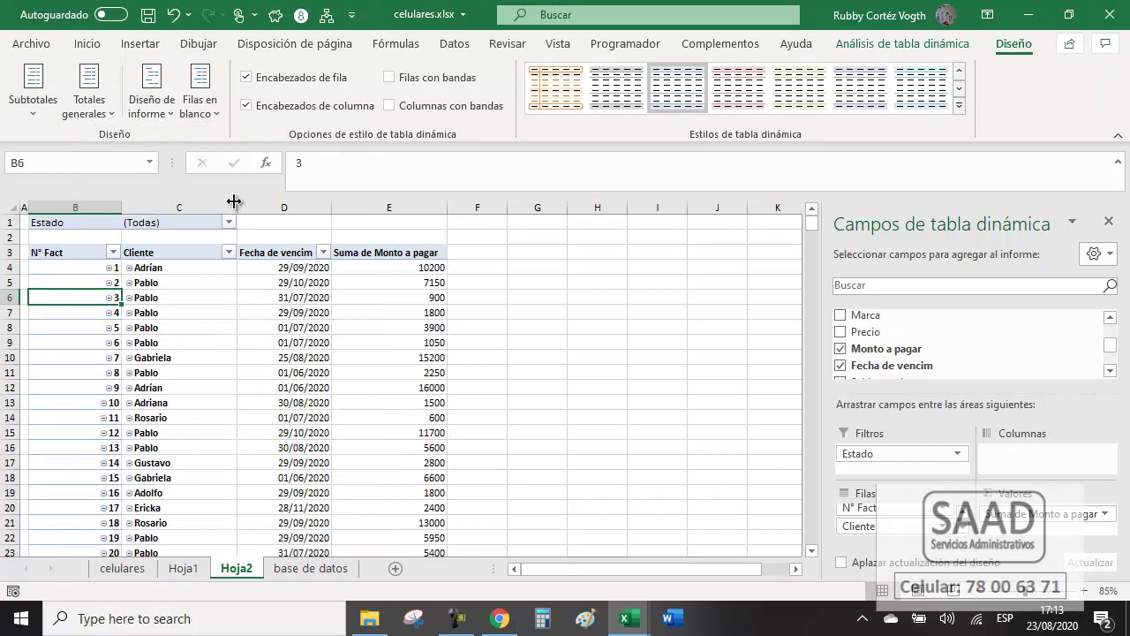
# Narrow columns C and D and format the amounts in column E with two decimals.
pyautogui.moveTo(230, 199); pyautogui.dragTo(185, 200)
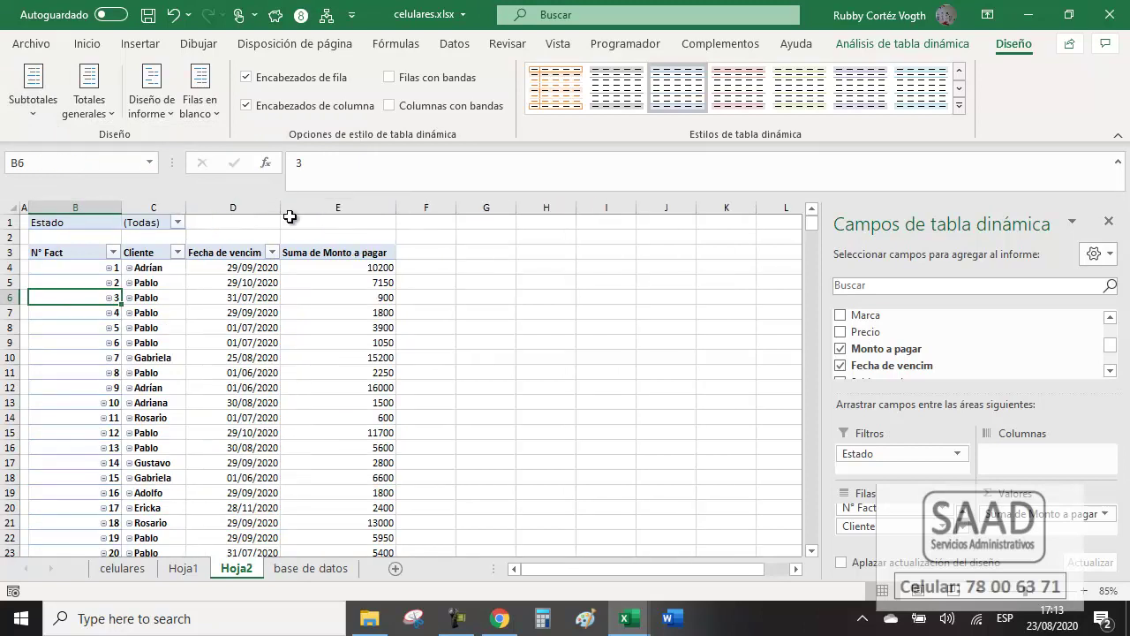
pyautogui.moveTo(279, 208); pyautogui.dragTo(248, 208)
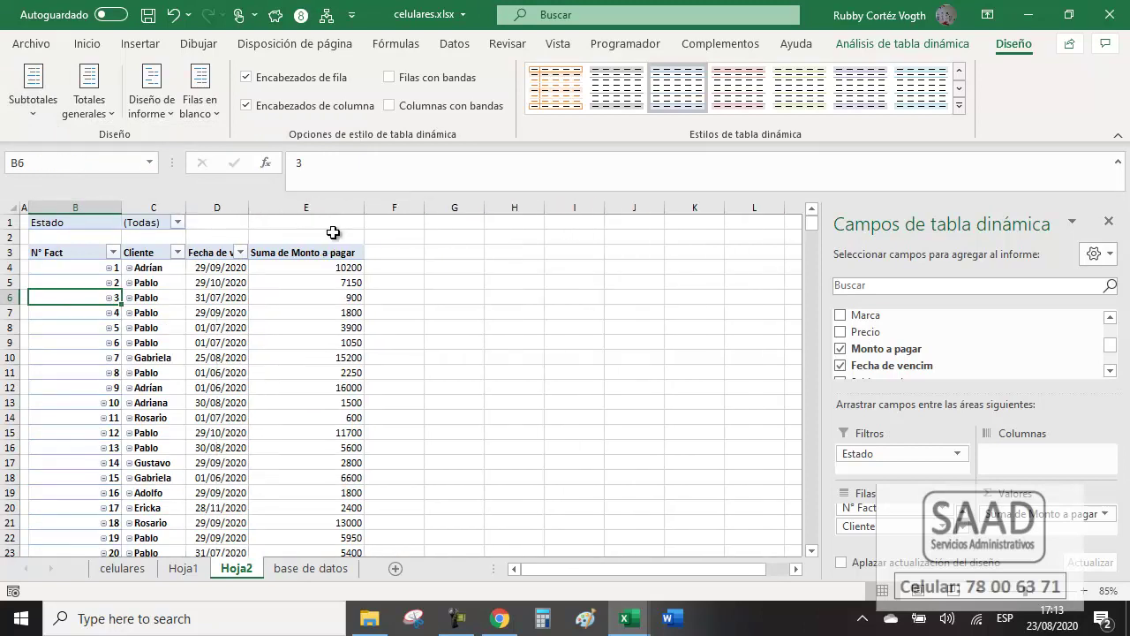
pyautogui.click(322, 205)
pyautogui.hotkey('ctrl', 'shift', '1')
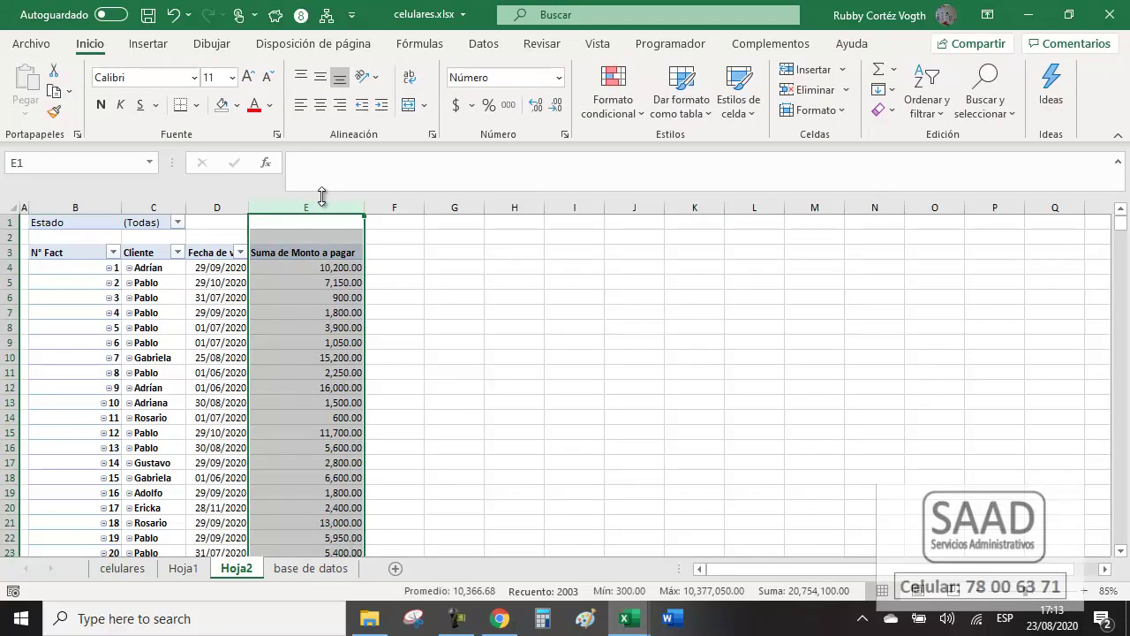
pyautogui.click(291, 298)
# Filter the pivot table's Estado field to Alerta.
pyautogui.click(176, 223)
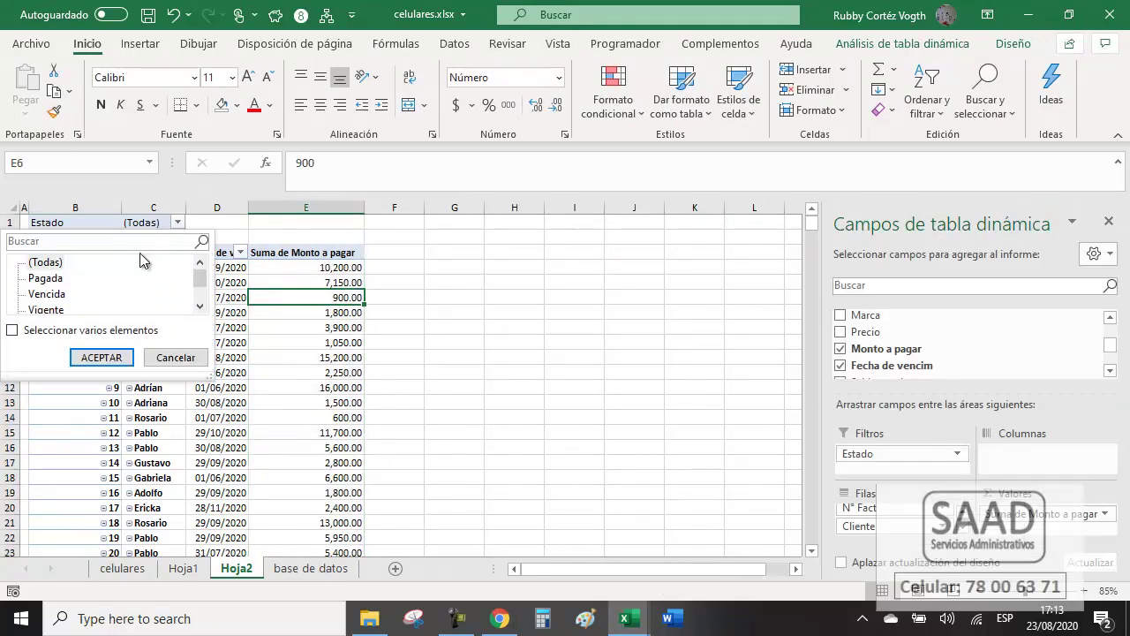
pyautogui.click(199, 306)
pyautogui.click(200, 306)
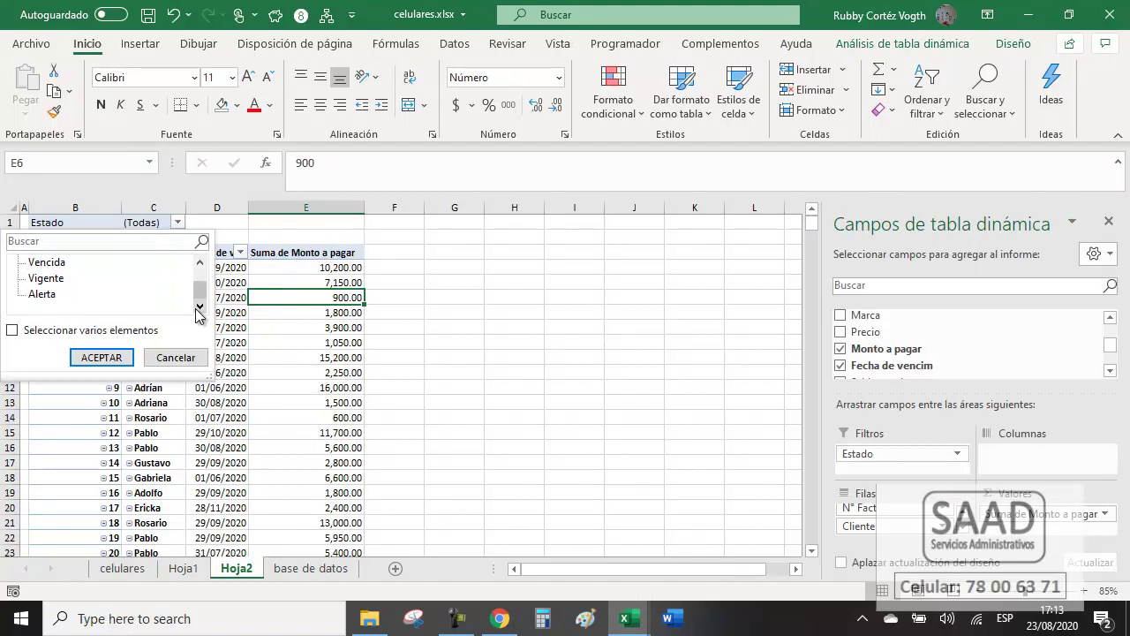
pyautogui.click(42, 296)
pyautogui.click(101, 357)
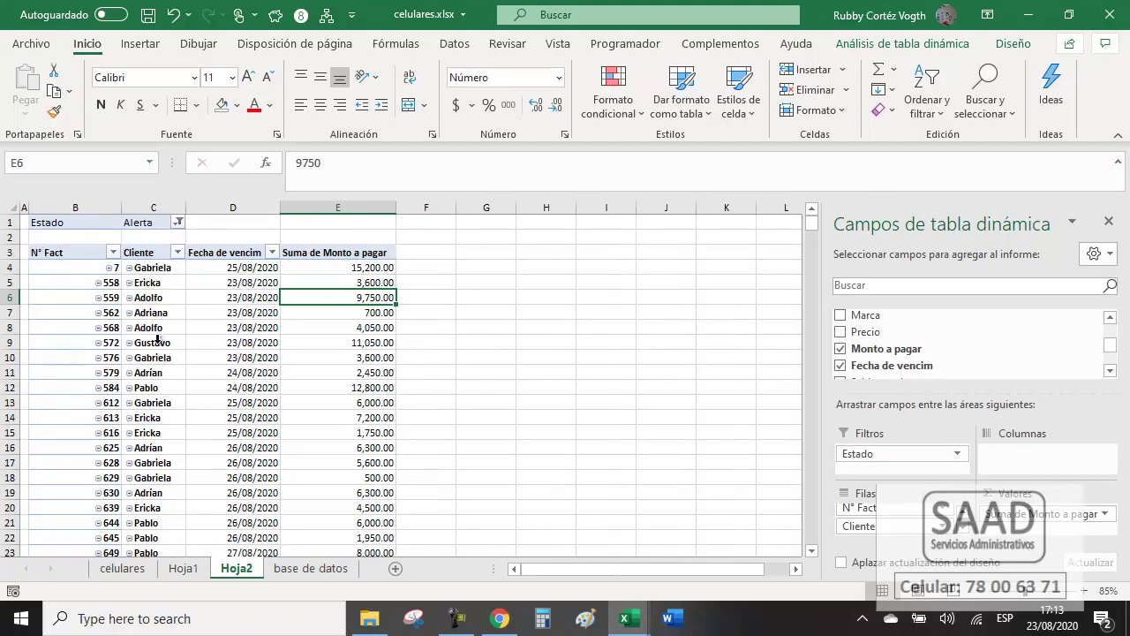
pyautogui.scroll(-7, 265, 462)
pyautogui.scroll(-7, 265, 456)
pyautogui.scroll(14, 268, 455)
# Move Fecha de vencim above Cliente in the Rows area to group by due date.
pyautogui.click(240, 298)
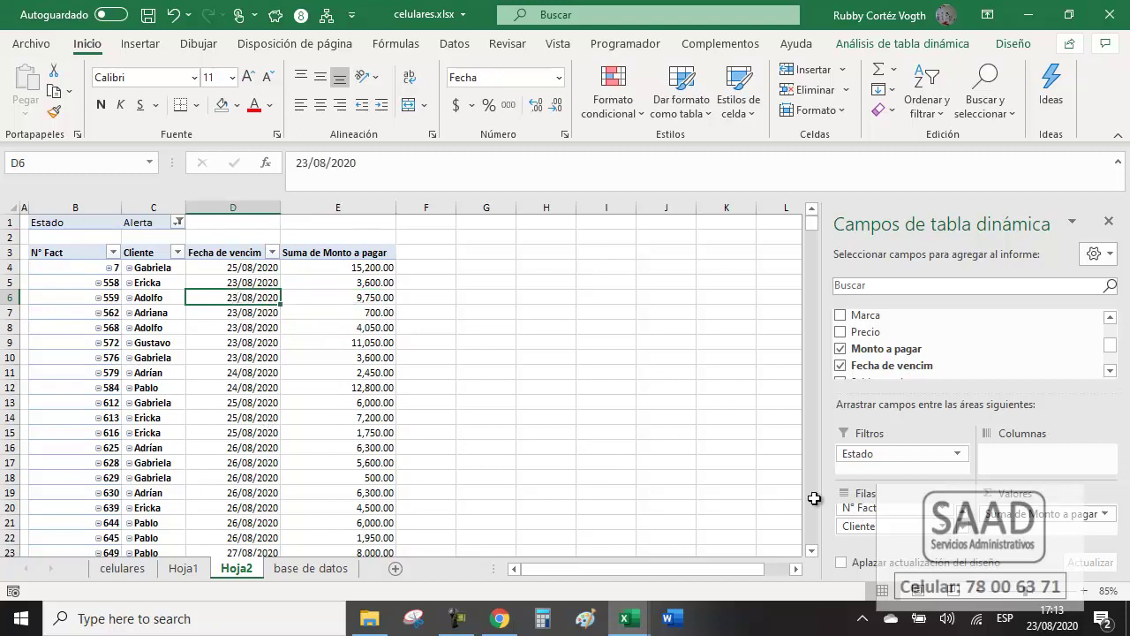
pyautogui.click(844, 451)
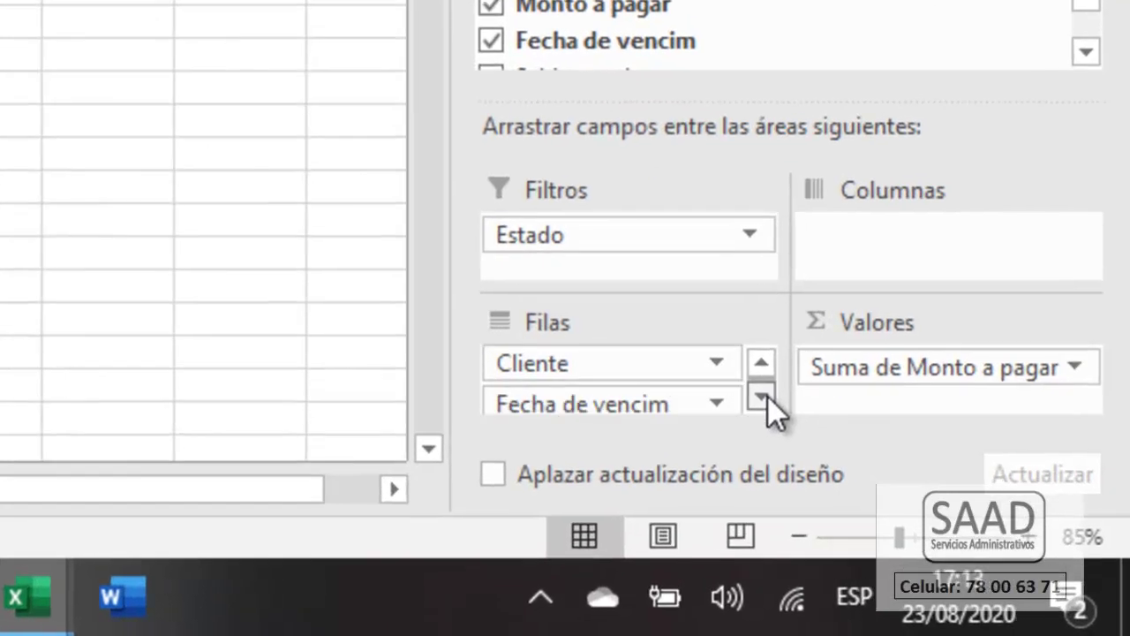
pyautogui.moveTo(662, 389); pyautogui.dragTo(669, 358)
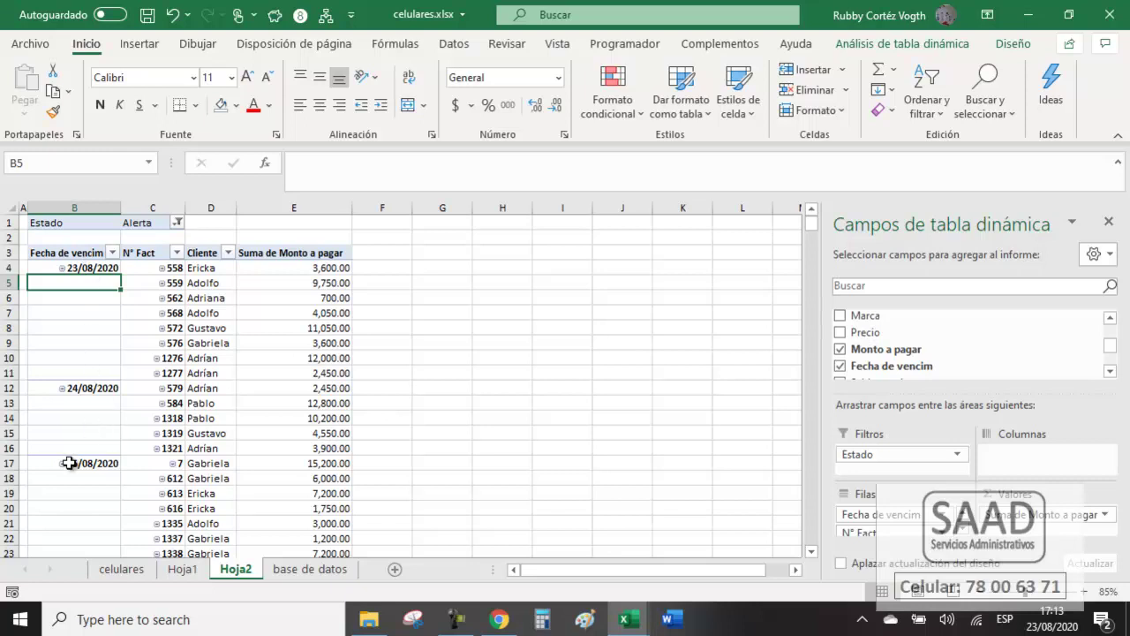
pyautogui.scroll(-3, 116, 450)
pyautogui.scroll(-2, 117, 450)
pyautogui.scroll(-2, 116, 449)
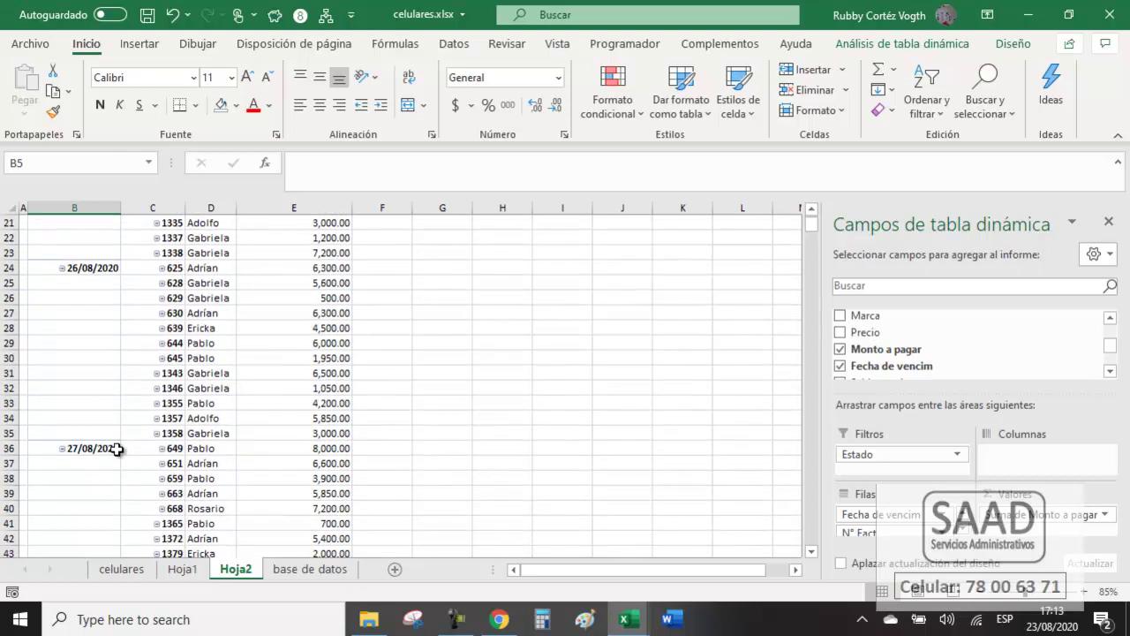
pyautogui.scroll(-3, 117, 450)
pyautogui.scroll(10, 116, 449)
pyautogui.scroll(1, 116, 449)
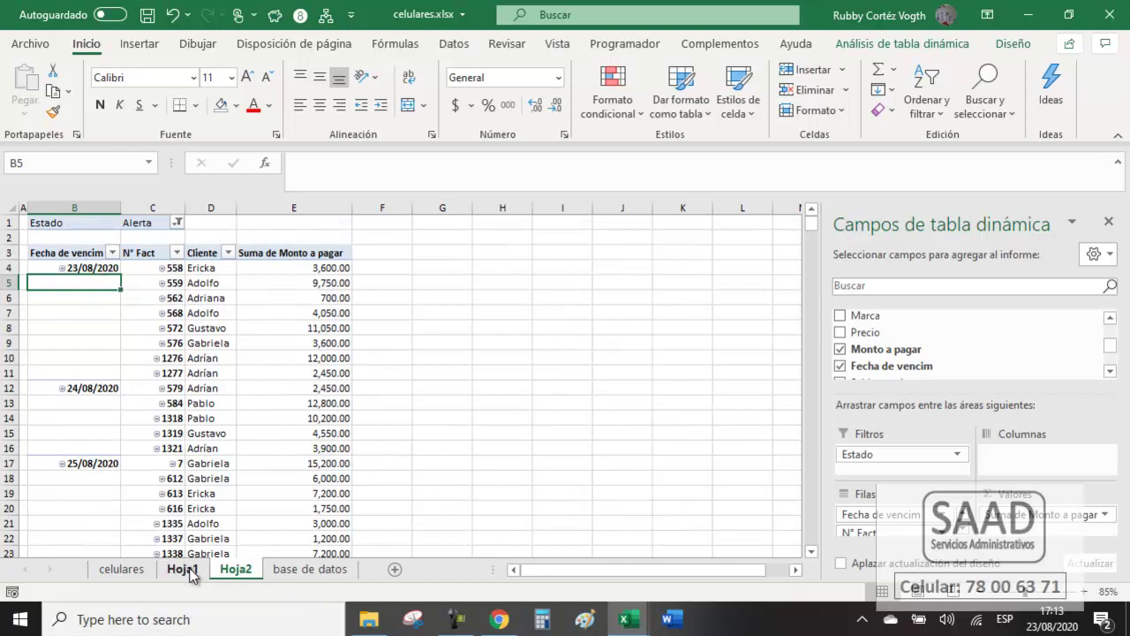
# On base de datos, give N2 list validation: Pagada;Alerta;Vigente;Vencida;Todas;Ninguna.
pyautogui.click(287, 575)
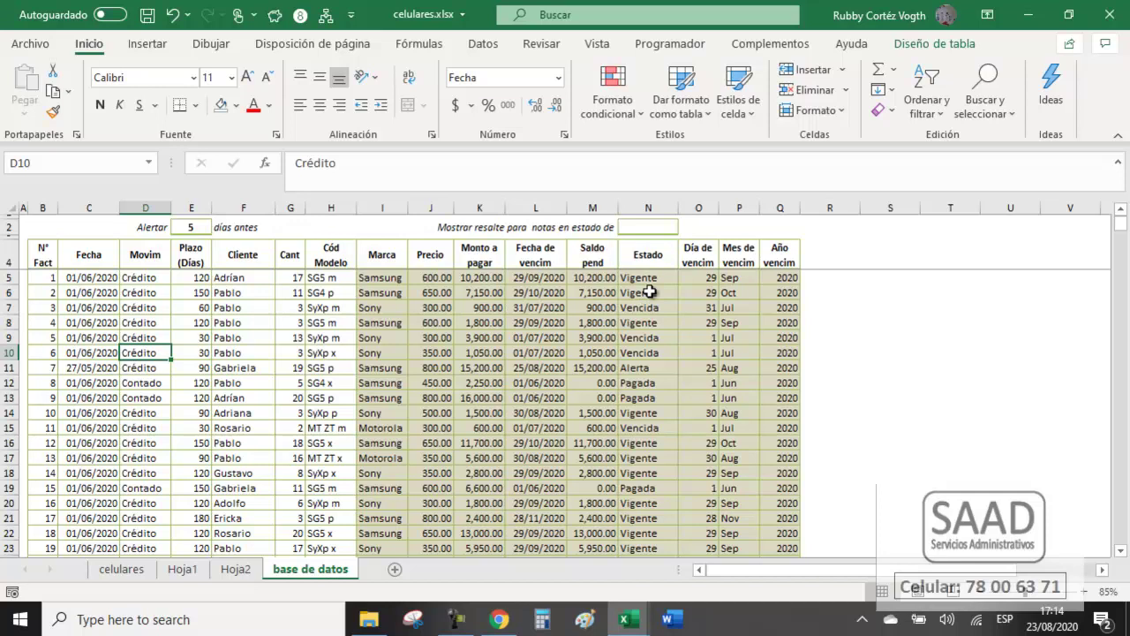
pyautogui.click(636, 230)
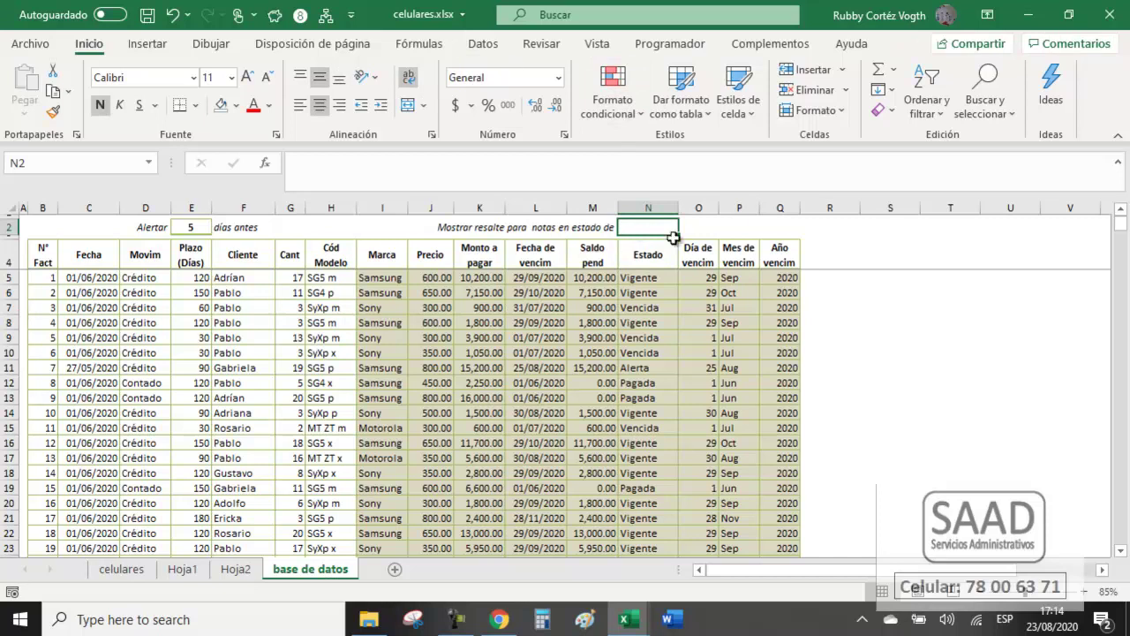
pyautogui.click(484, 44)
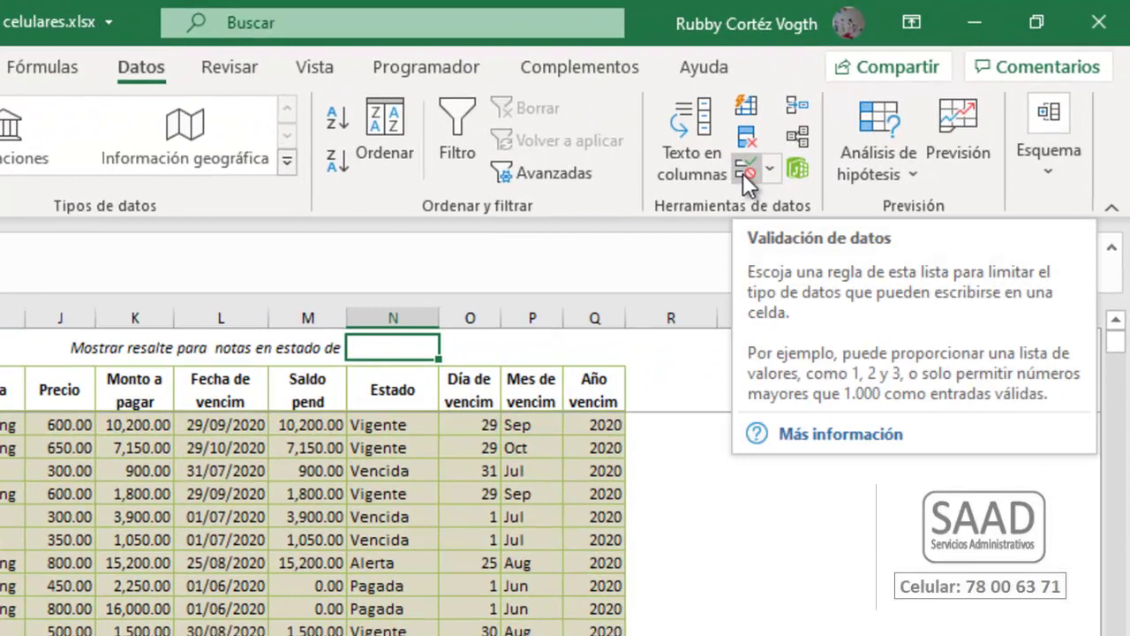
pyautogui.click(743, 173)
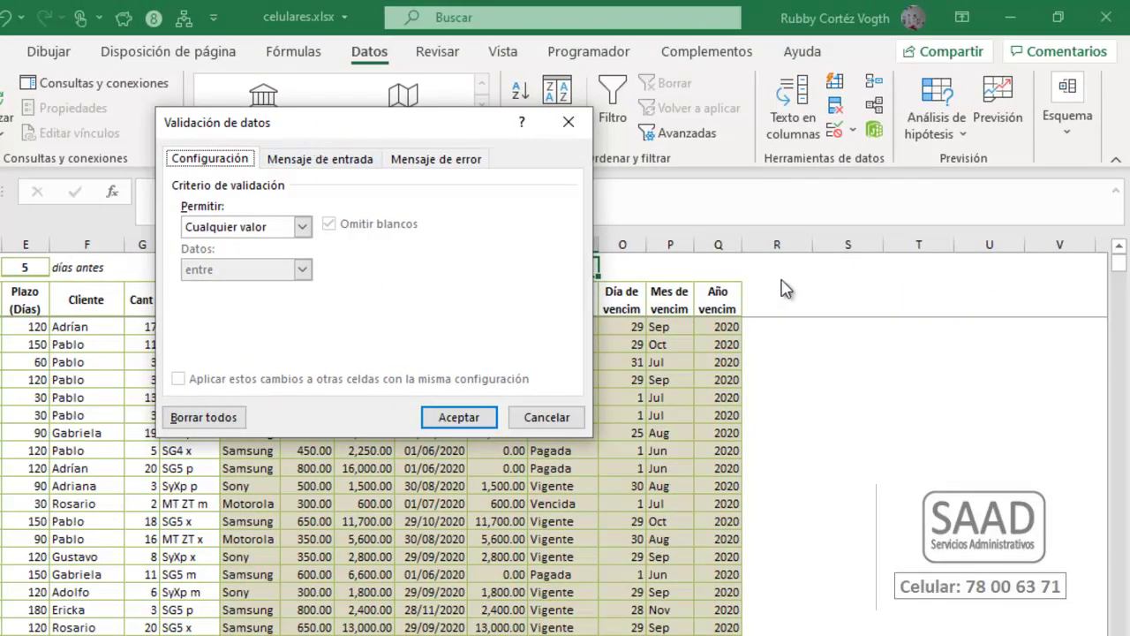
pyautogui.moveTo(446, 124); pyautogui.dragTo(390, 185)
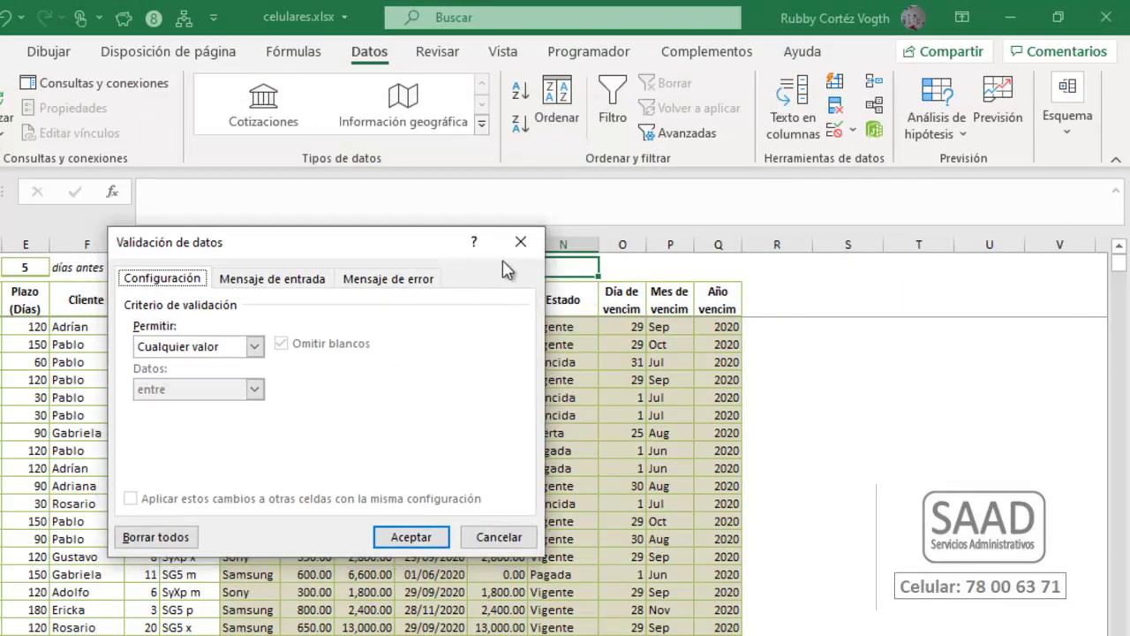
pyautogui.moveTo(512, 262); pyautogui.dragTo(377, 253)
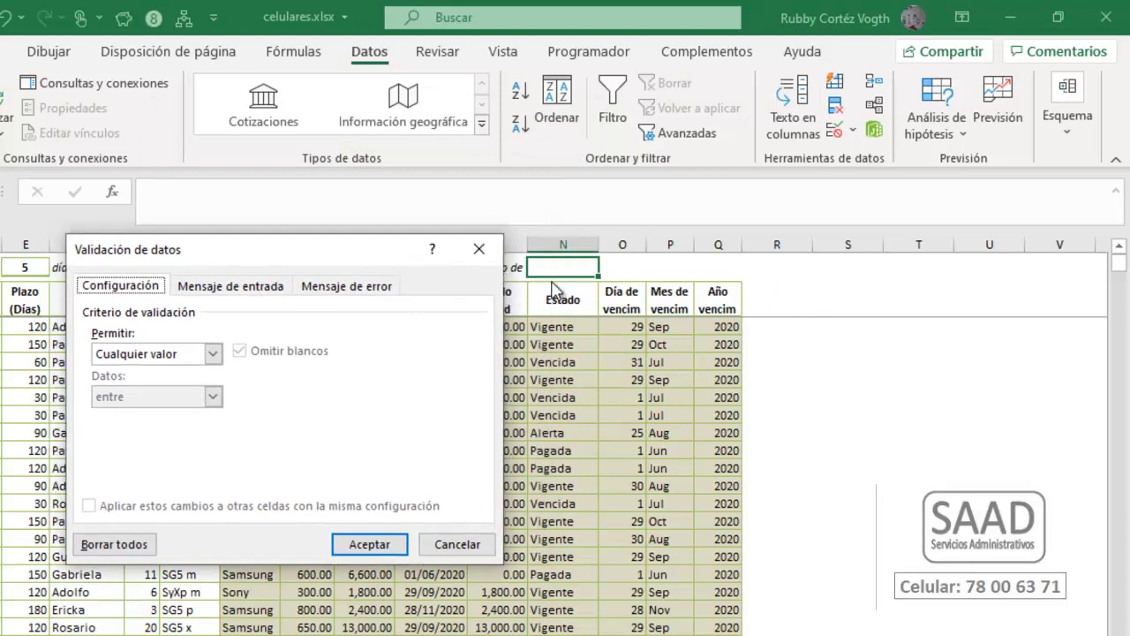
pyautogui.click(212, 353)
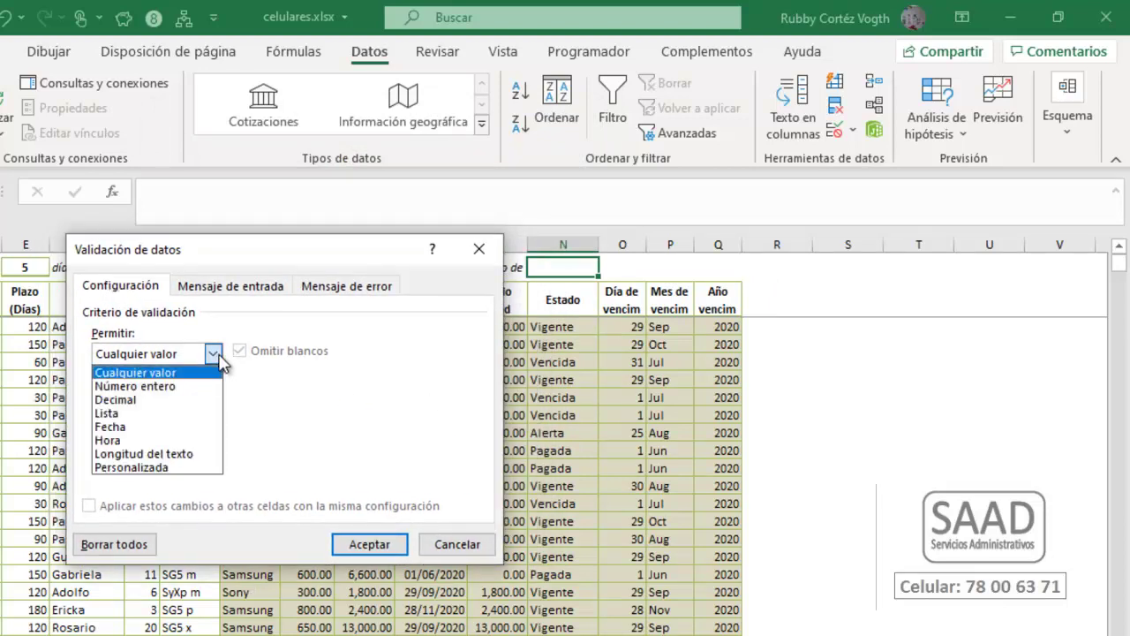
pyautogui.click(116, 415)
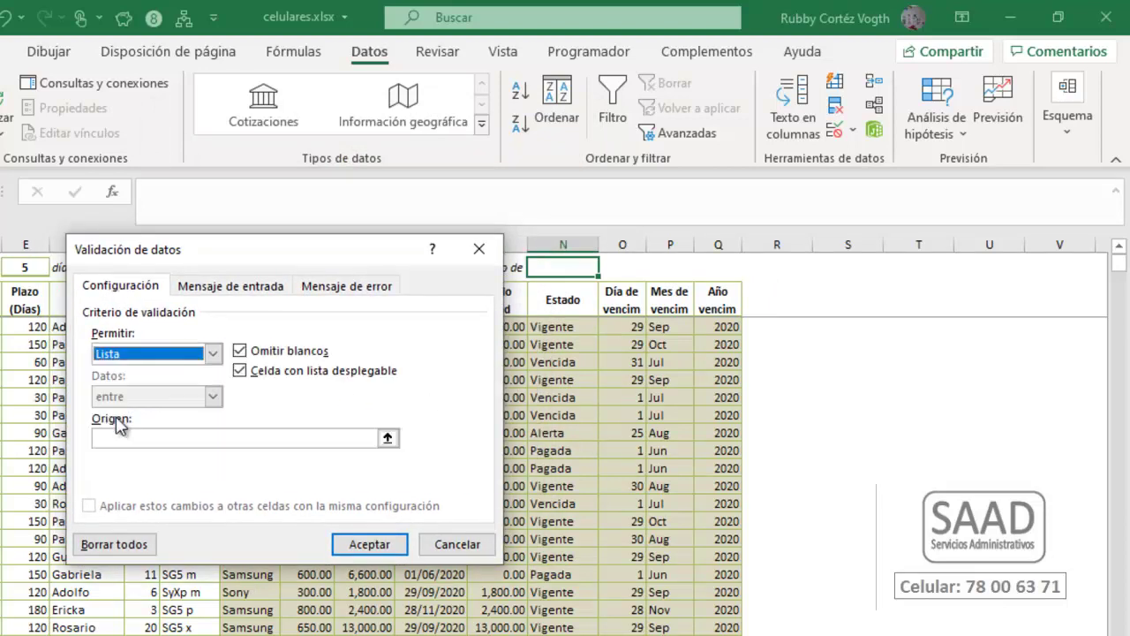
pyautogui.click(240, 352)
pyautogui.click(141, 438)
pyautogui.write('Pagada;Alerta;Vigente;Vencida;Todas;Ninguna')
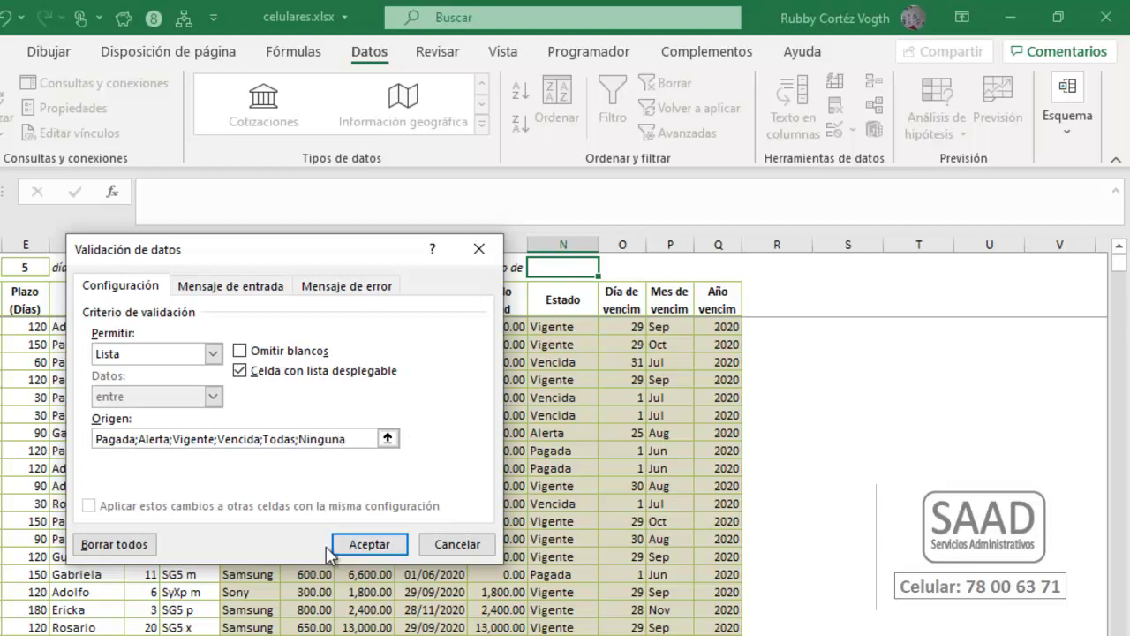
pyautogui.click(358, 545)
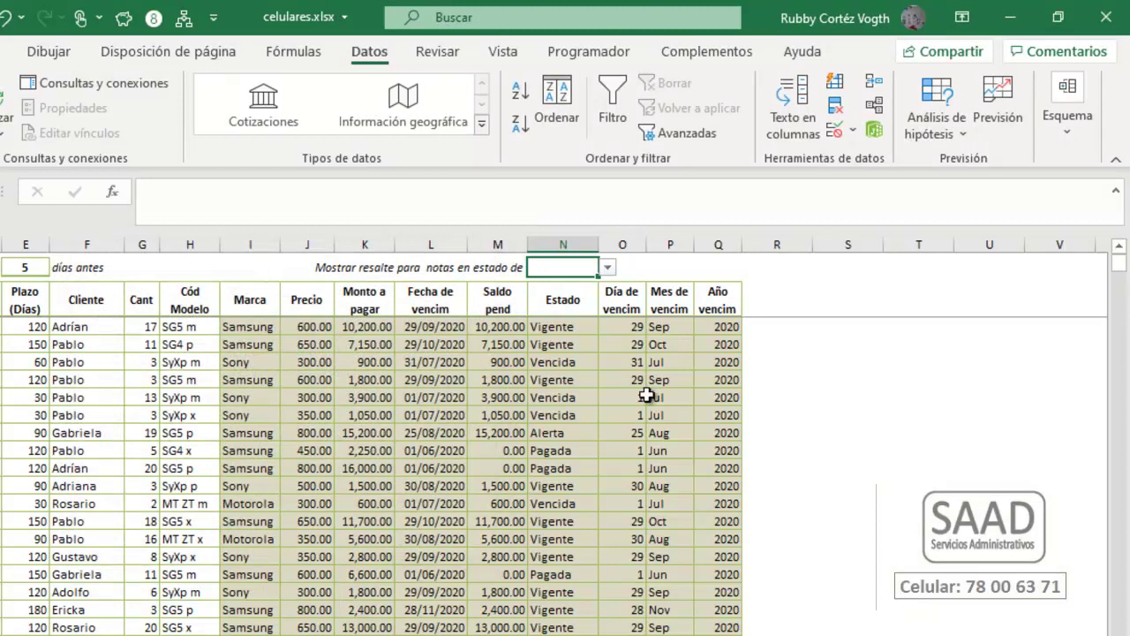
# Try Alerta and Vigente from the status dropdown, then settle on Todas.
pyautogui.click(608, 266)
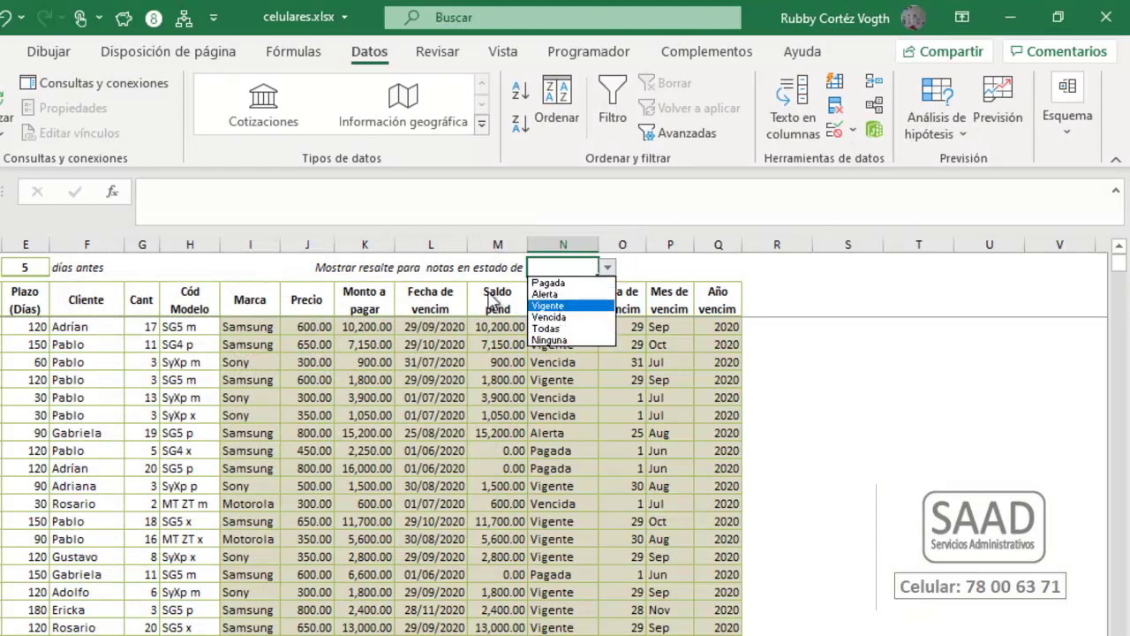
pyautogui.click(555, 294)
pyautogui.click(607, 266)
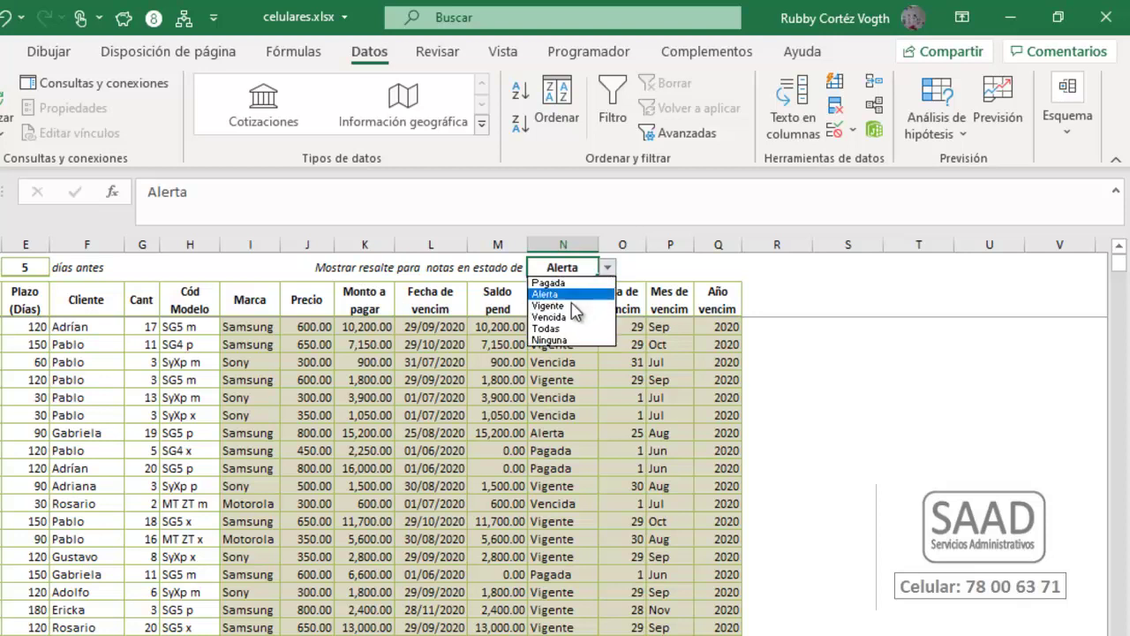
pyautogui.click(569, 304)
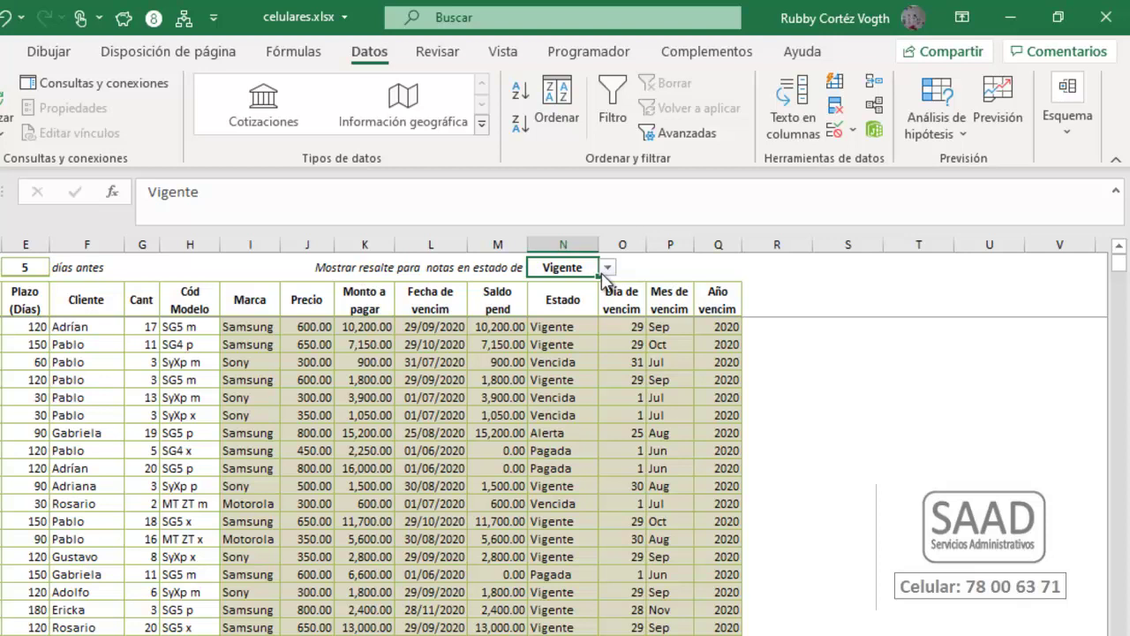
pyautogui.click(607, 267)
pyautogui.click(550, 328)
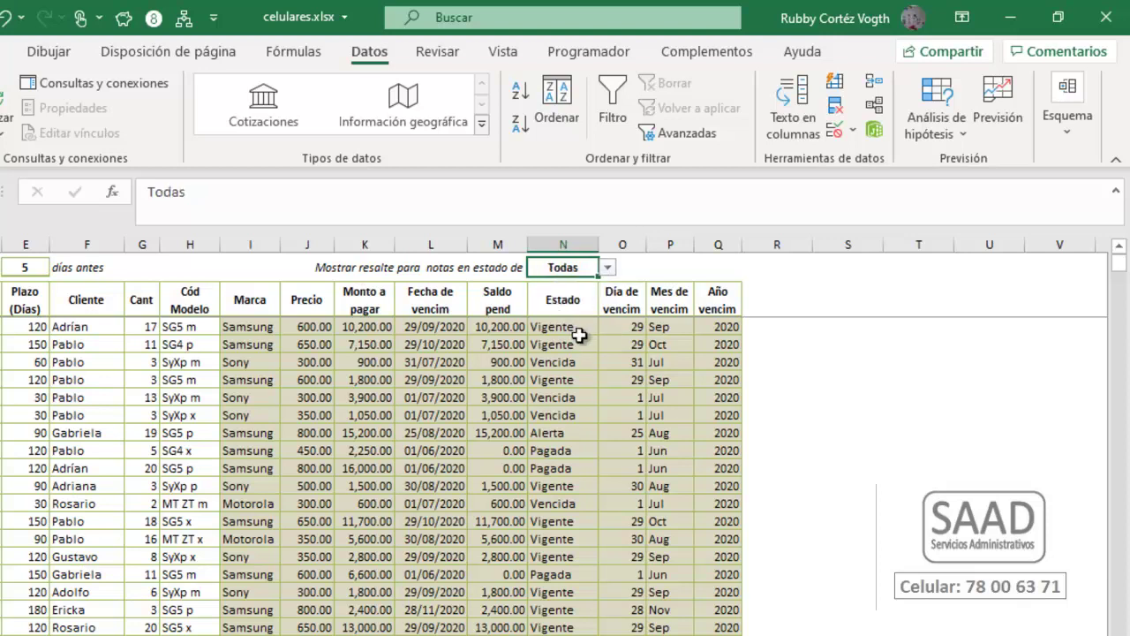
pyautogui.click(558, 326)
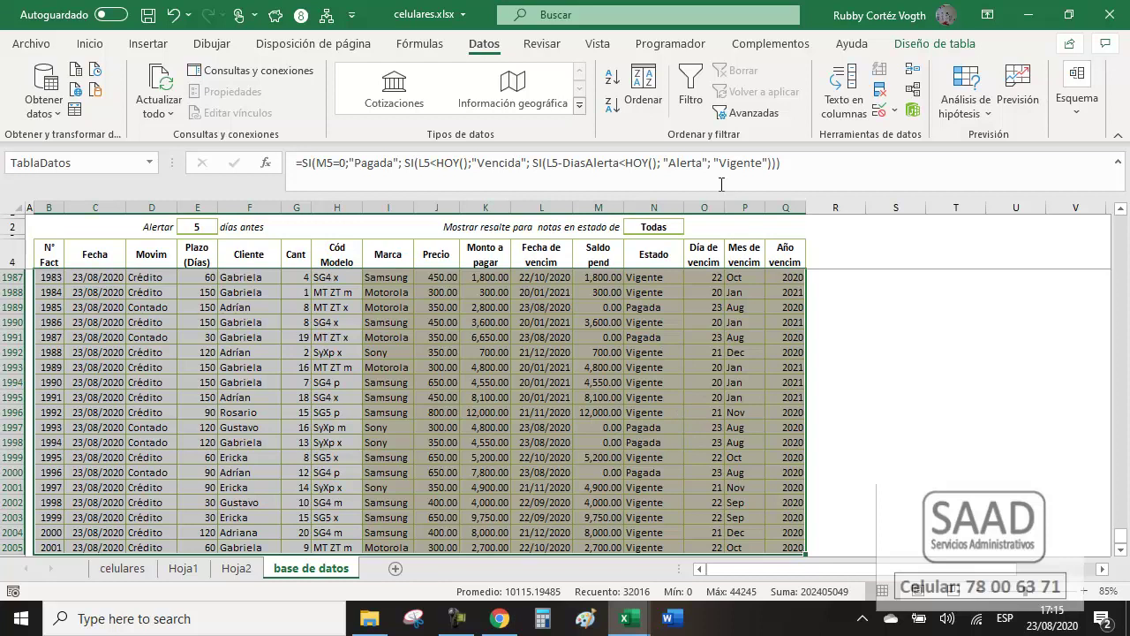
# Start a new conditional formatting rule using 'Utilice una fórmula que determine las celdas para aplicar formato'.
pyautogui.click(89, 48)
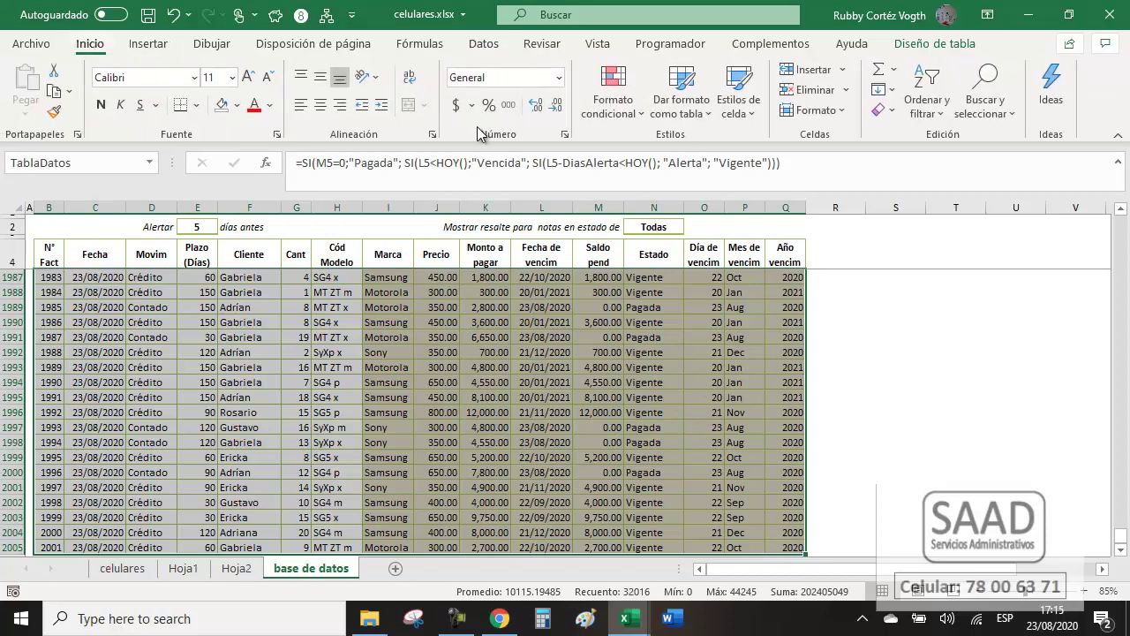
pyautogui.click(607, 108)
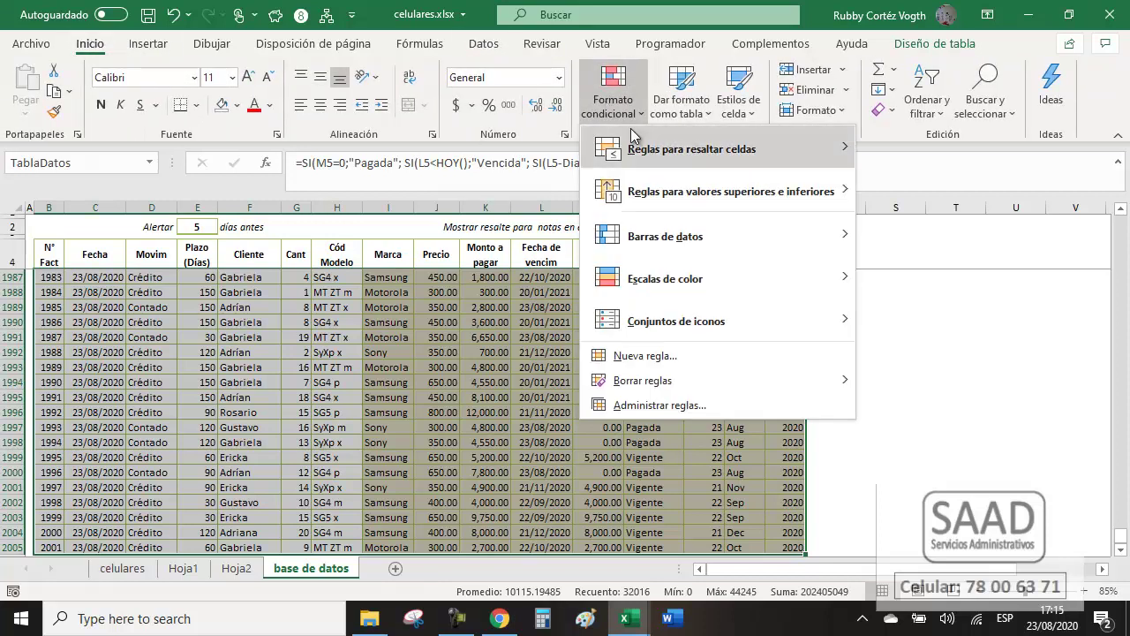
pyautogui.click(650, 362)
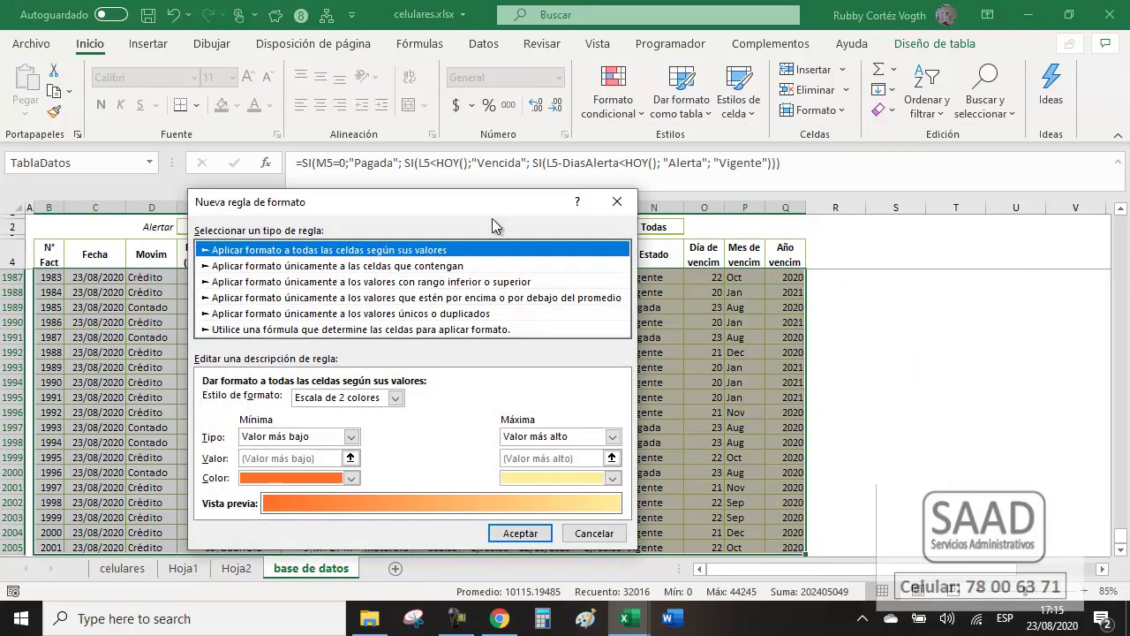
pyautogui.moveTo(481, 209); pyautogui.dragTo(388, 181)
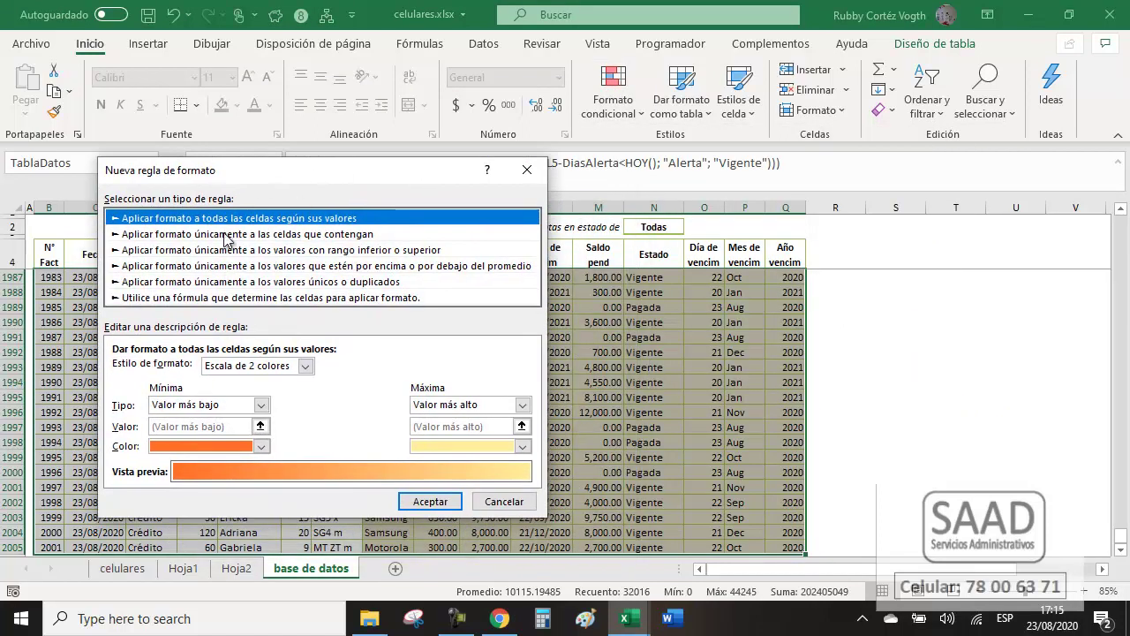
pyautogui.click(227, 299)
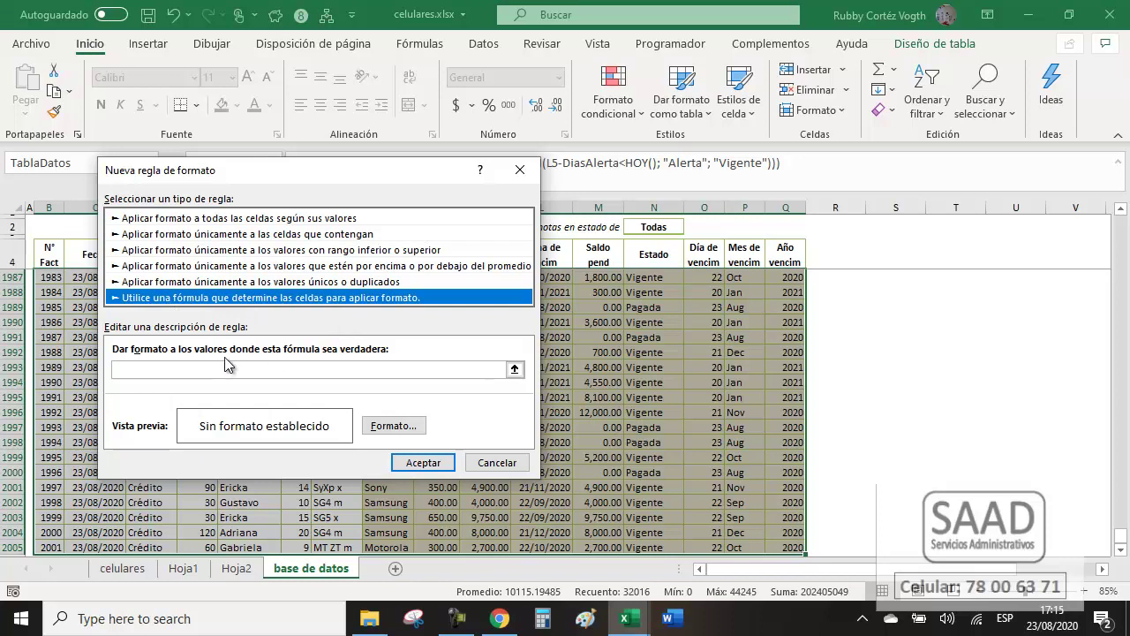
pyautogui.click(175, 370)
pyautogui.click(175, 370)
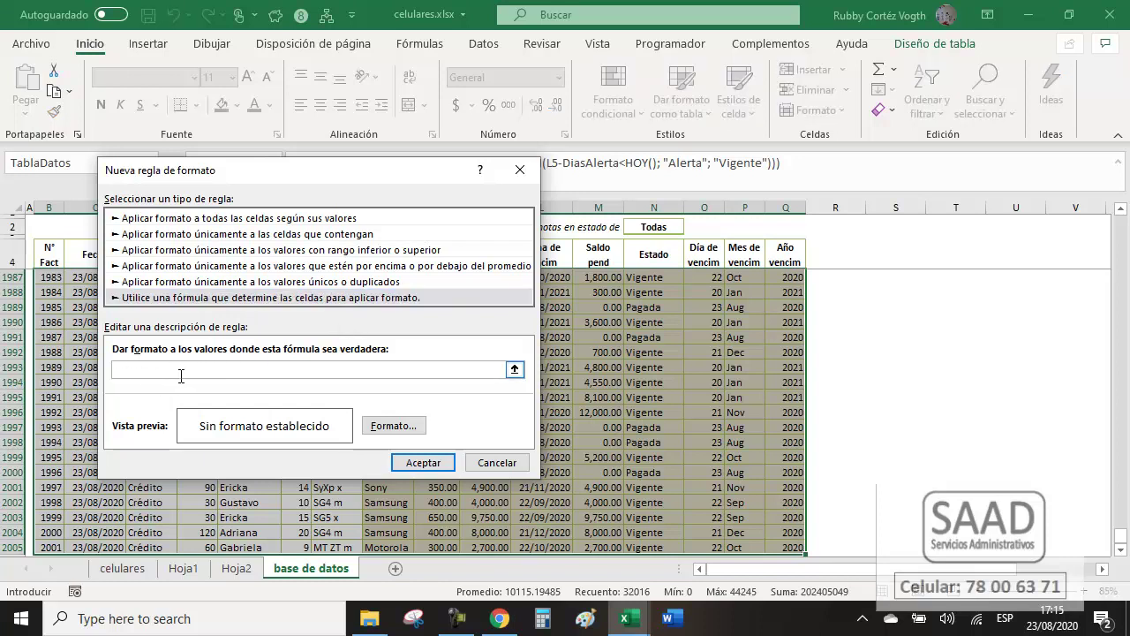
pyautogui.moveTo(1123, 530); pyautogui.dragTo(1120, 186)
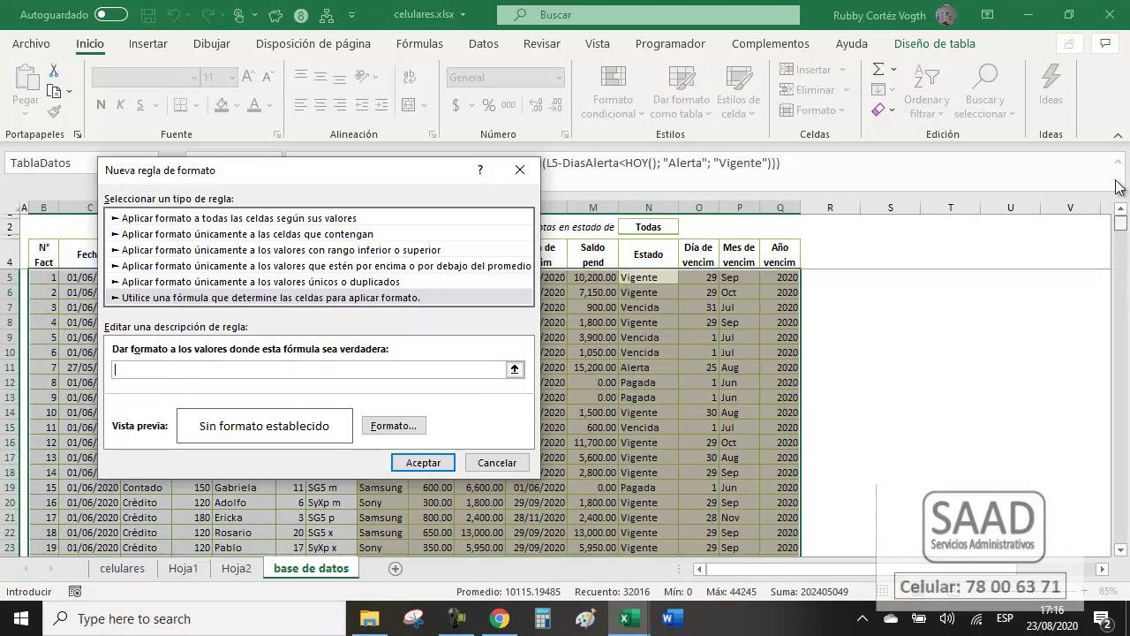
# Enter the rule formula =$N5="Vencida", keeping column N fixed and the row relative.
pyautogui.click(643, 276)
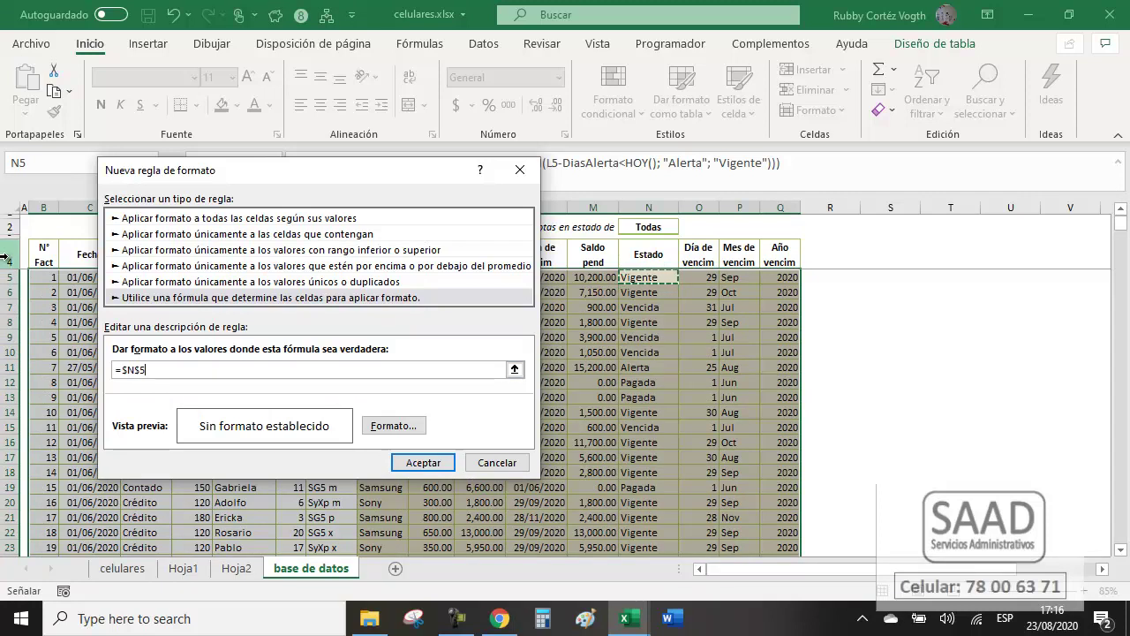
pyautogui.click(151, 371)
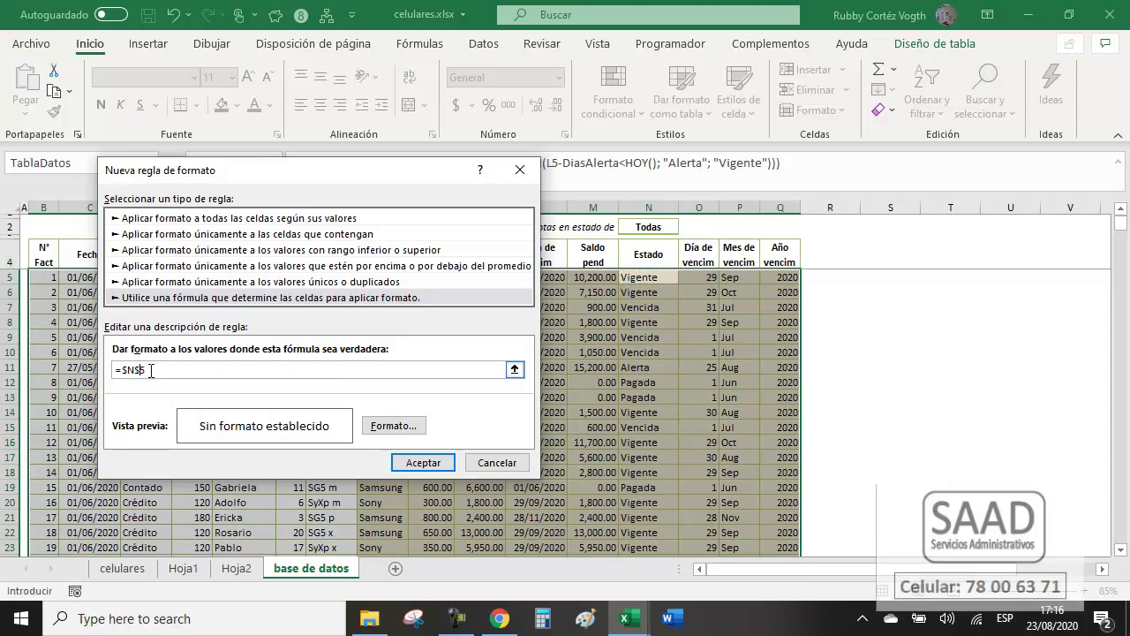
pyautogui.press('F4')
pyautogui.press('F4')
pyautogui.write('=Vencida')
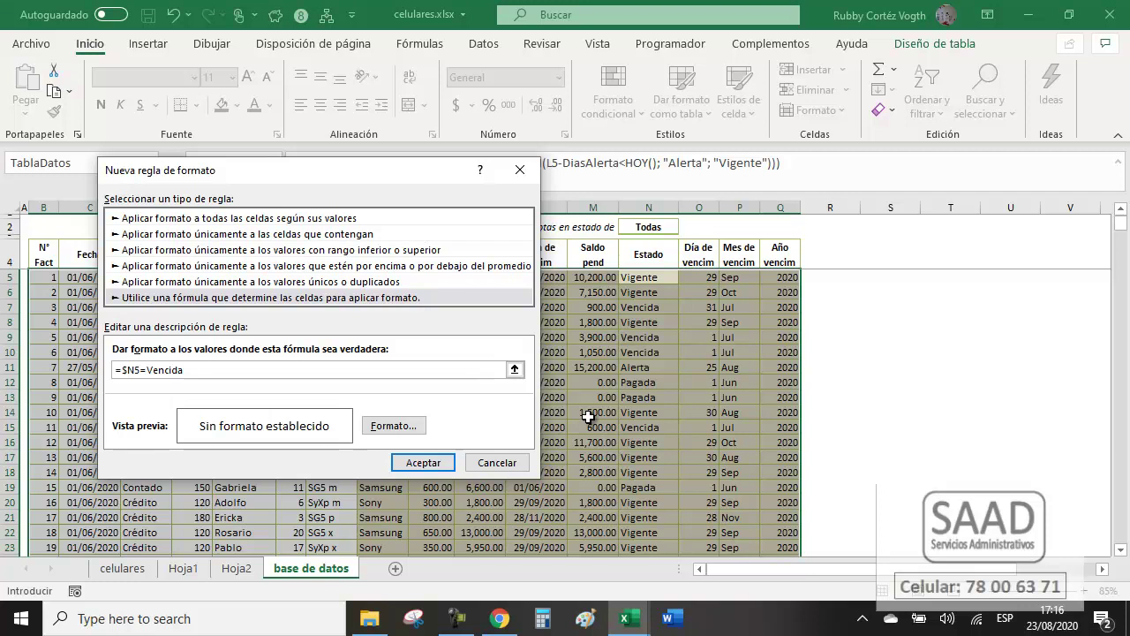
pyautogui.write('"')
pyautogui.write('"')
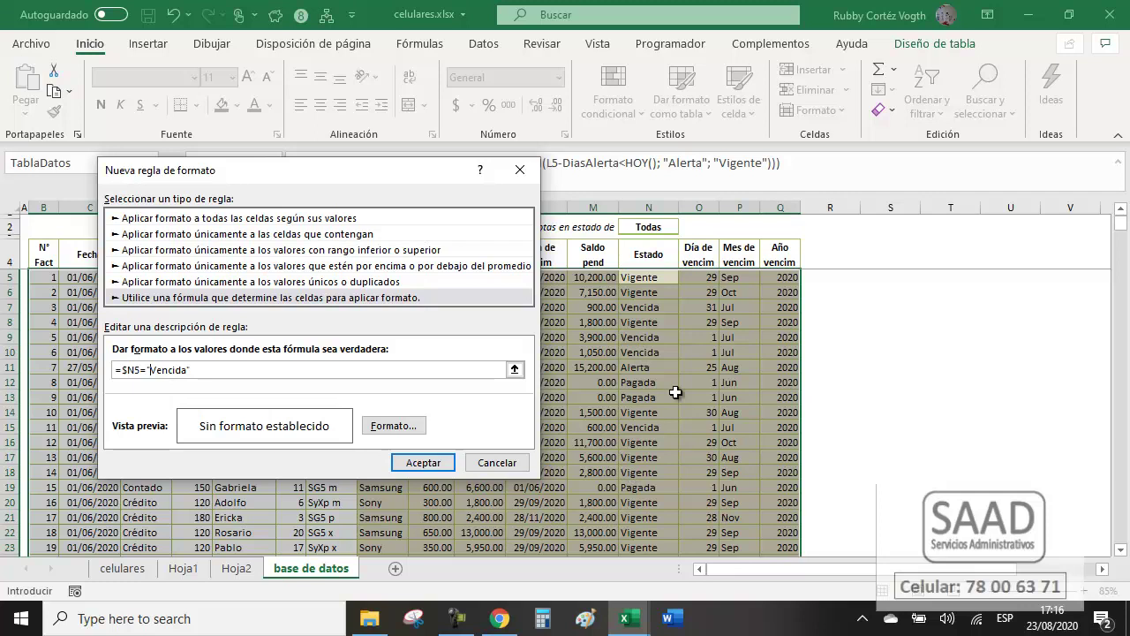
pyautogui.click(136, 370)
pyautogui.press('BackSpace')
# Format the Vencida rule with a pink fill and dark red text, and apply it.
pyautogui.click(386, 432)
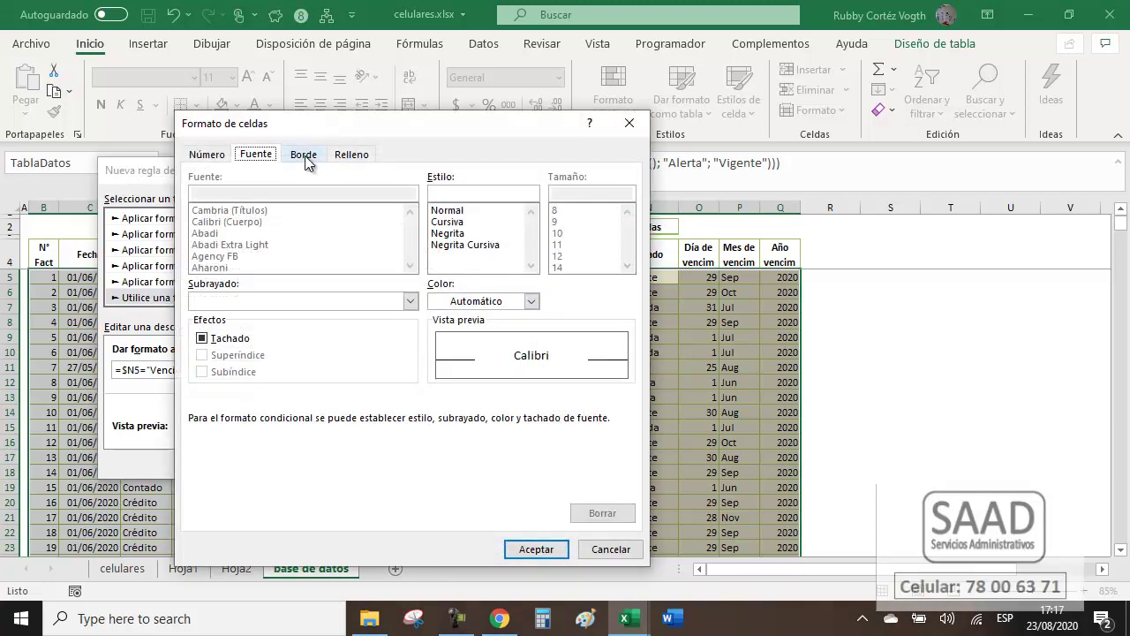
pyautogui.click(305, 156)
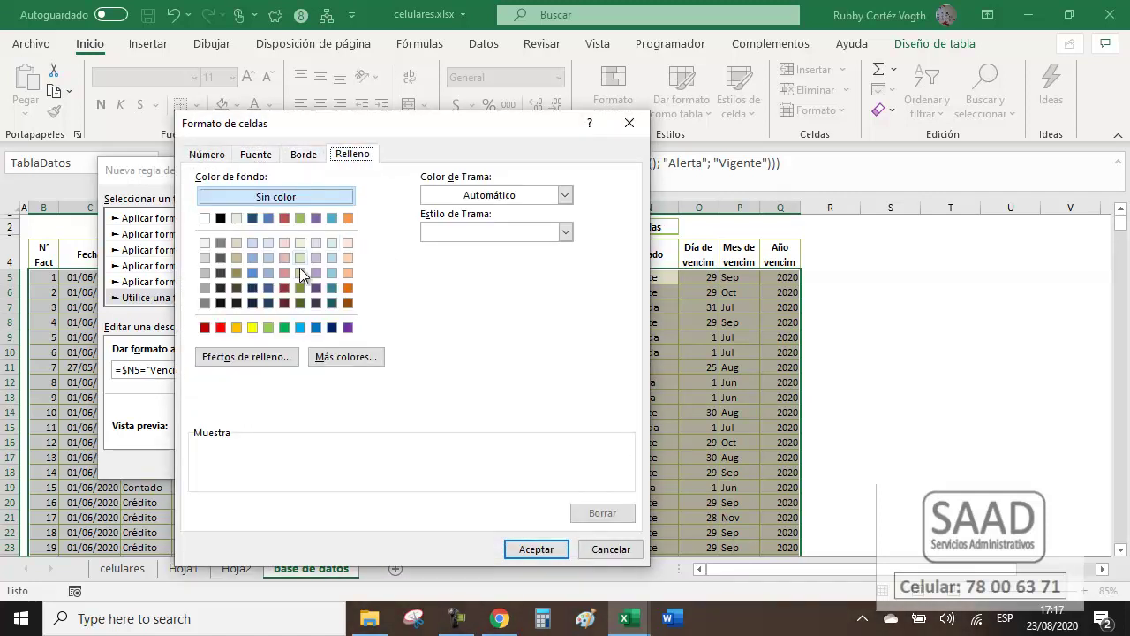
pyautogui.click(285, 256)
pyautogui.click(537, 550)
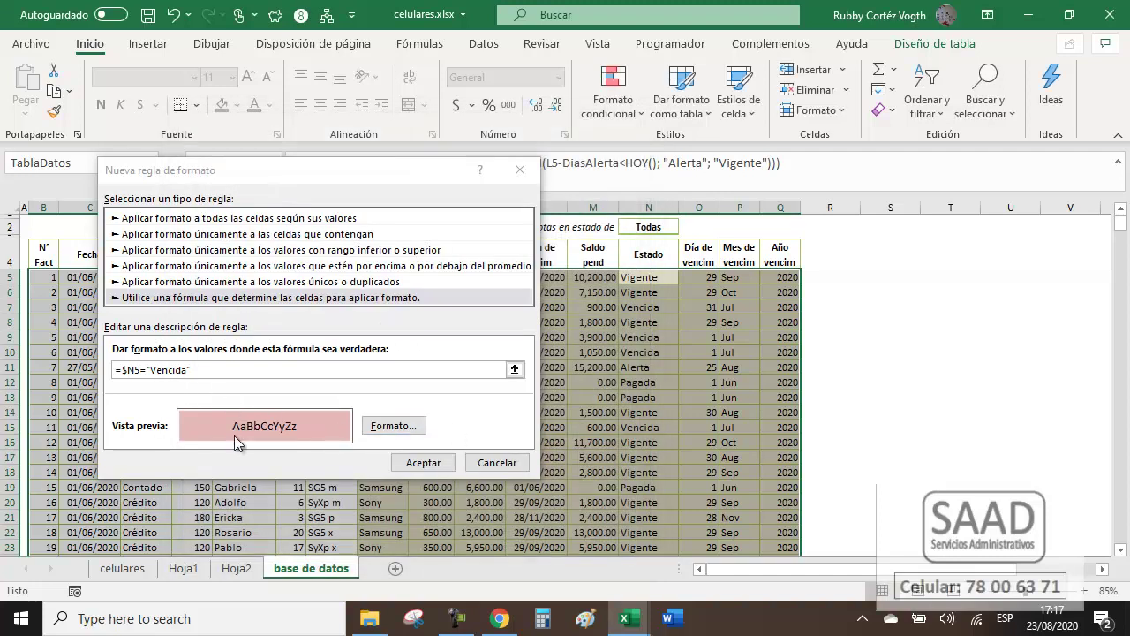
pyautogui.click(378, 428)
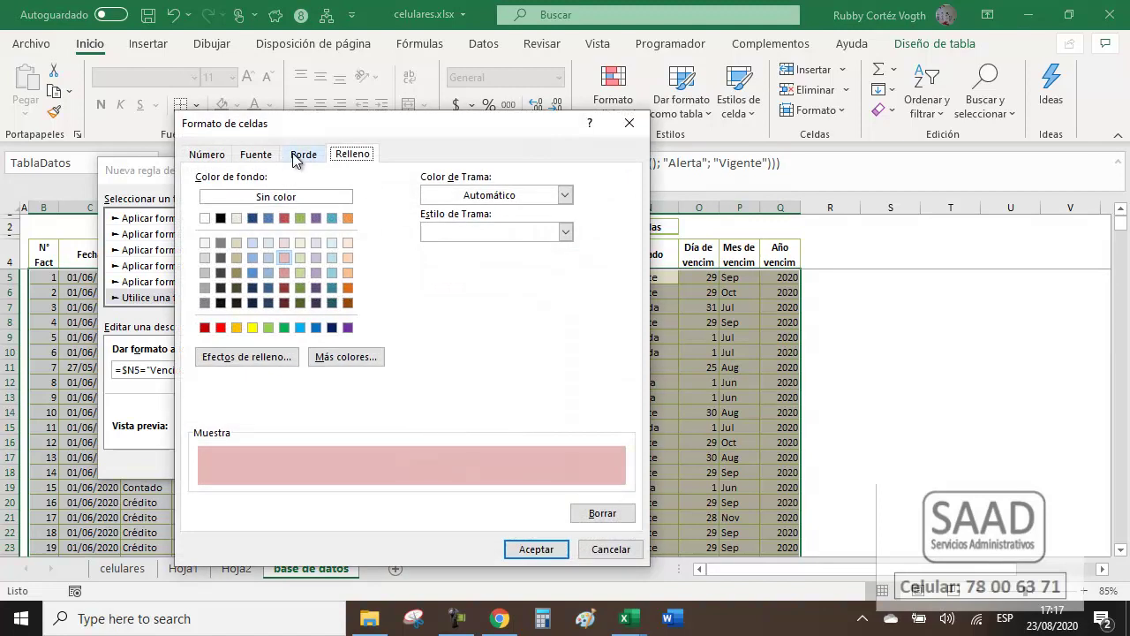
pyautogui.click(256, 153)
pyautogui.click(527, 301)
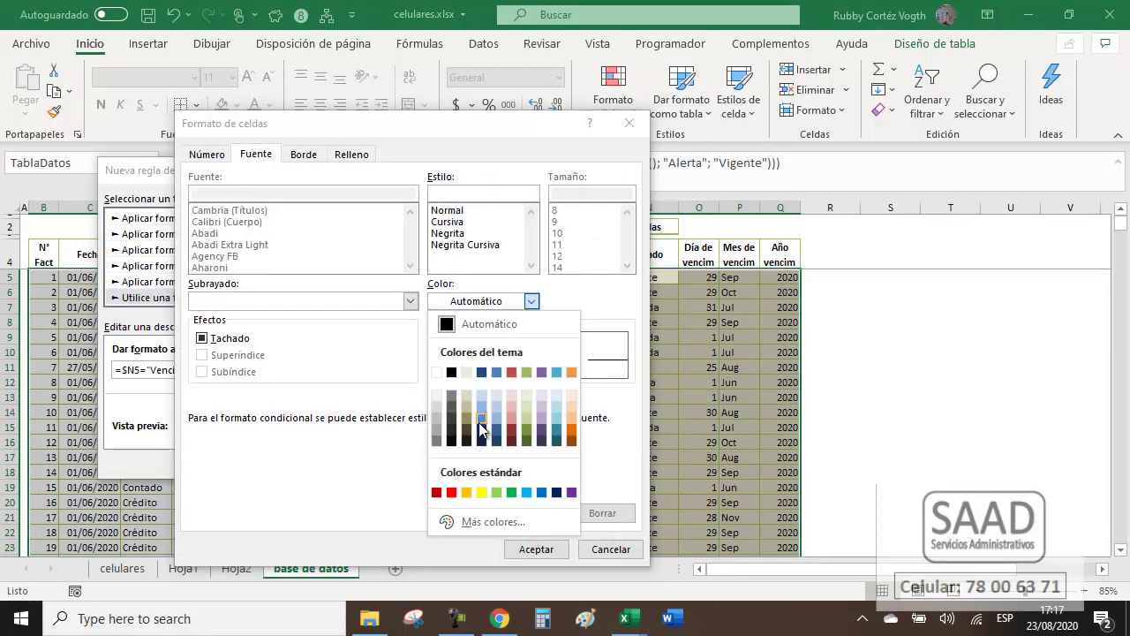
pyautogui.click(435, 492)
pyautogui.click(528, 548)
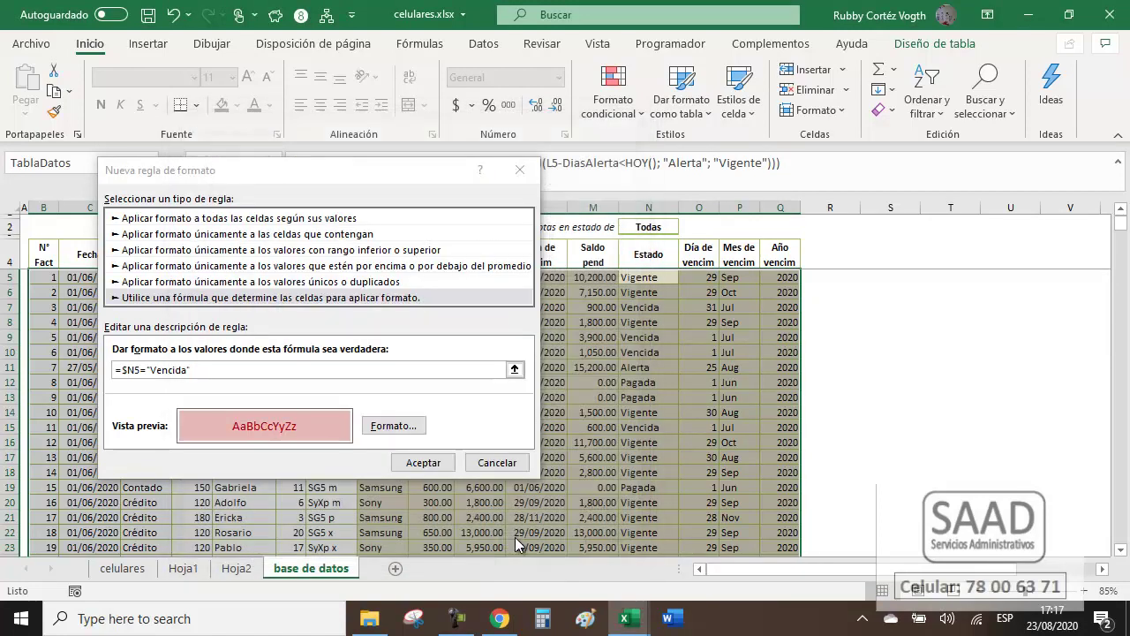
pyautogui.click(423, 462)
pyautogui.click(609, 457)
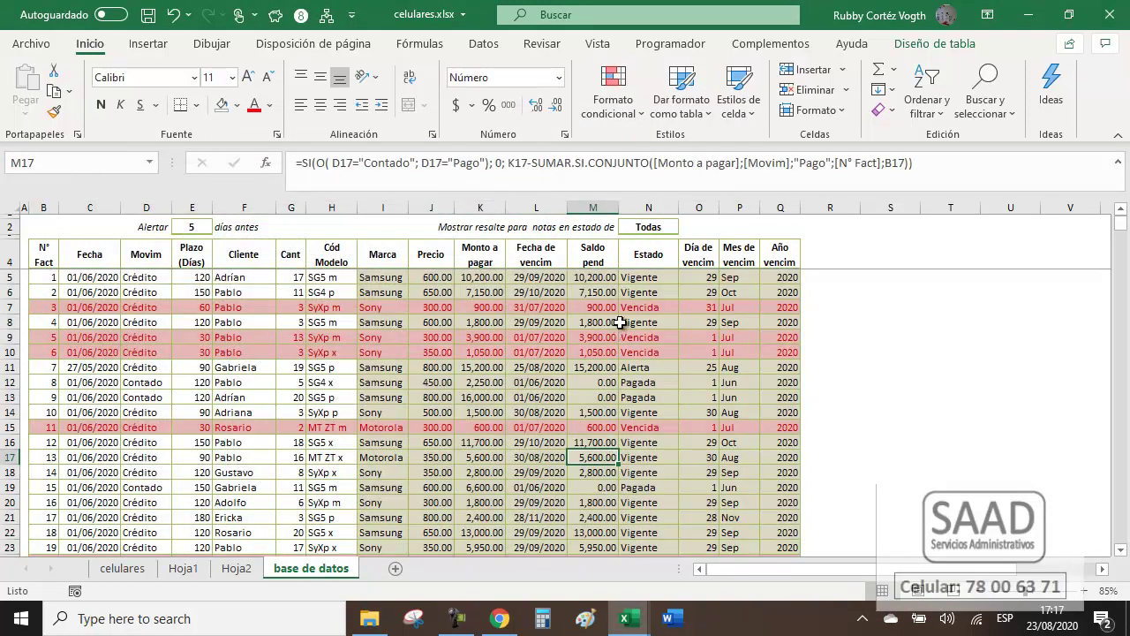
# Select the whole table and start a new formula-based conditional formatting rule.
pyautogui.click(649, 276)
pyautogui.press('Up')
pyautogui.press('Down')
pyautogui.hotkey('ctrl', 'a')
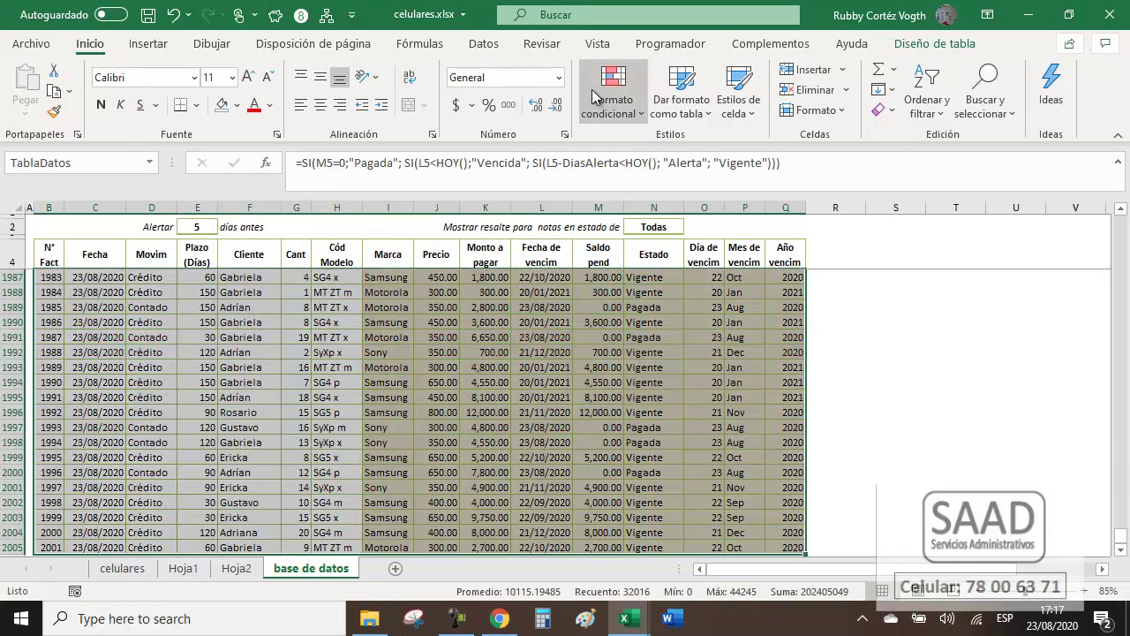
pyautogui.click(613, 93)
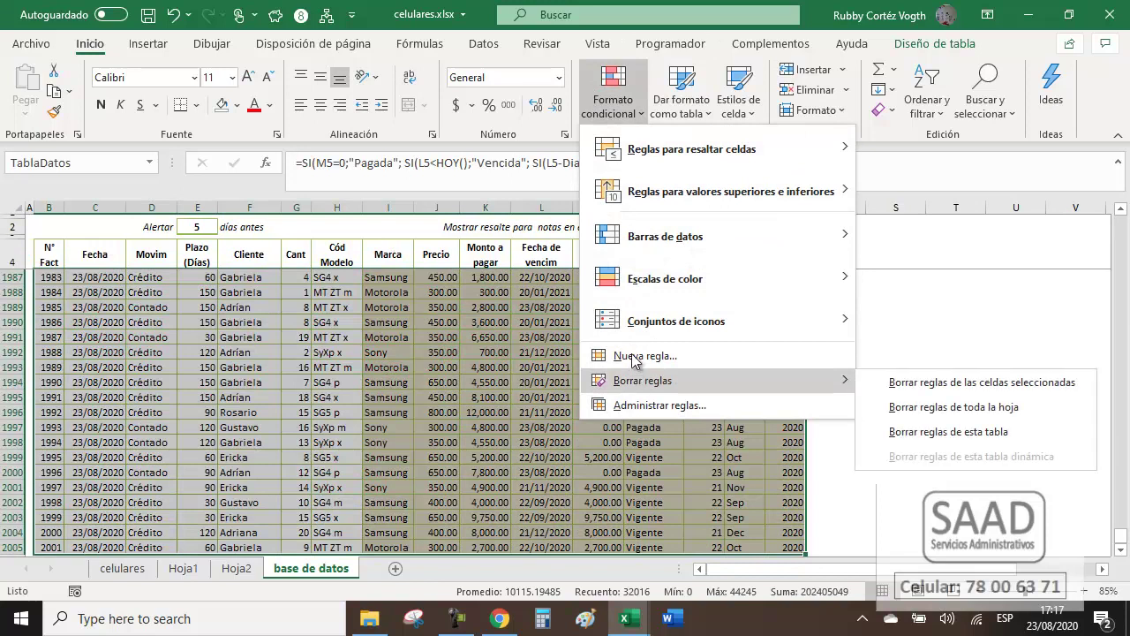
pyautogui.click(640, 355)
pyautogui.click(175, 279)
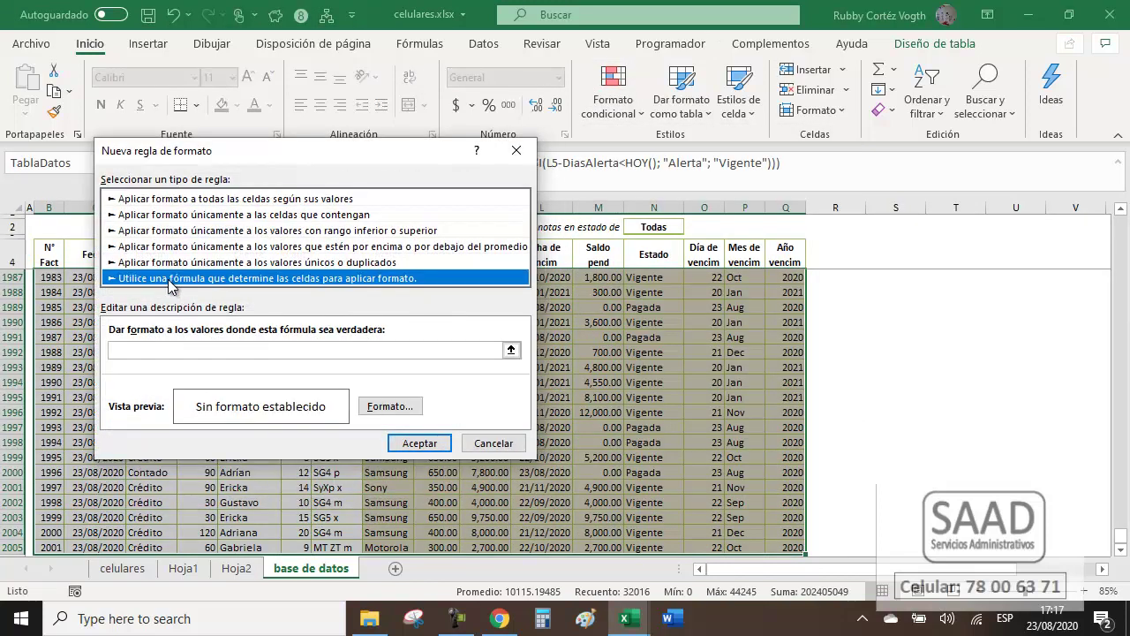
pyautogui.click(134, 352)
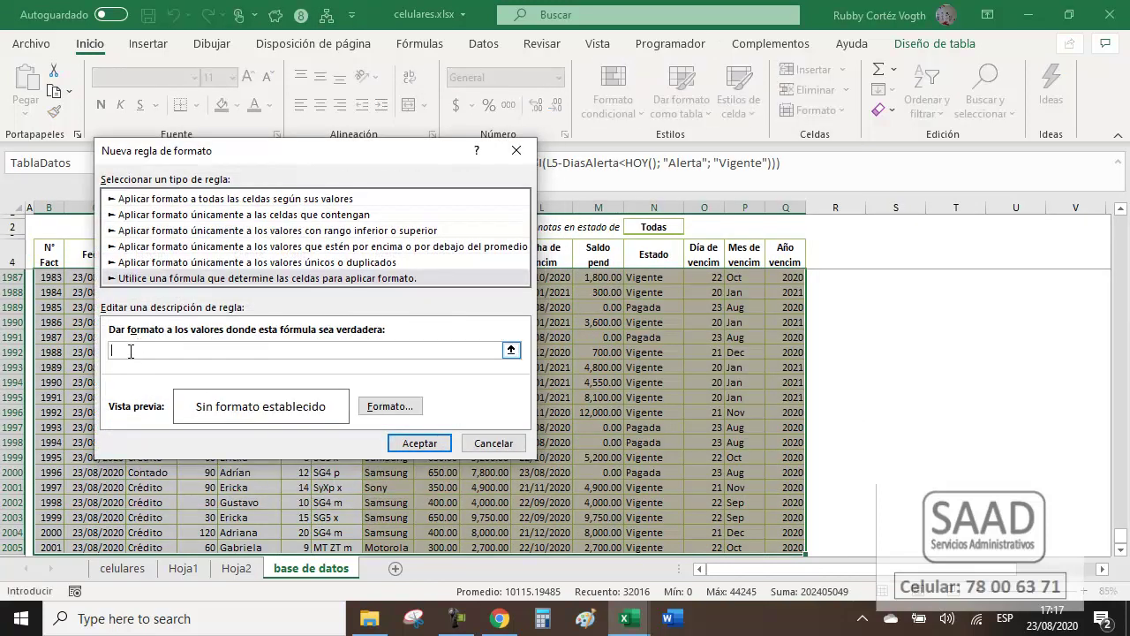
pyautogui.moveTo(1122, 537); pyautogui.dragTo(1124, 196)
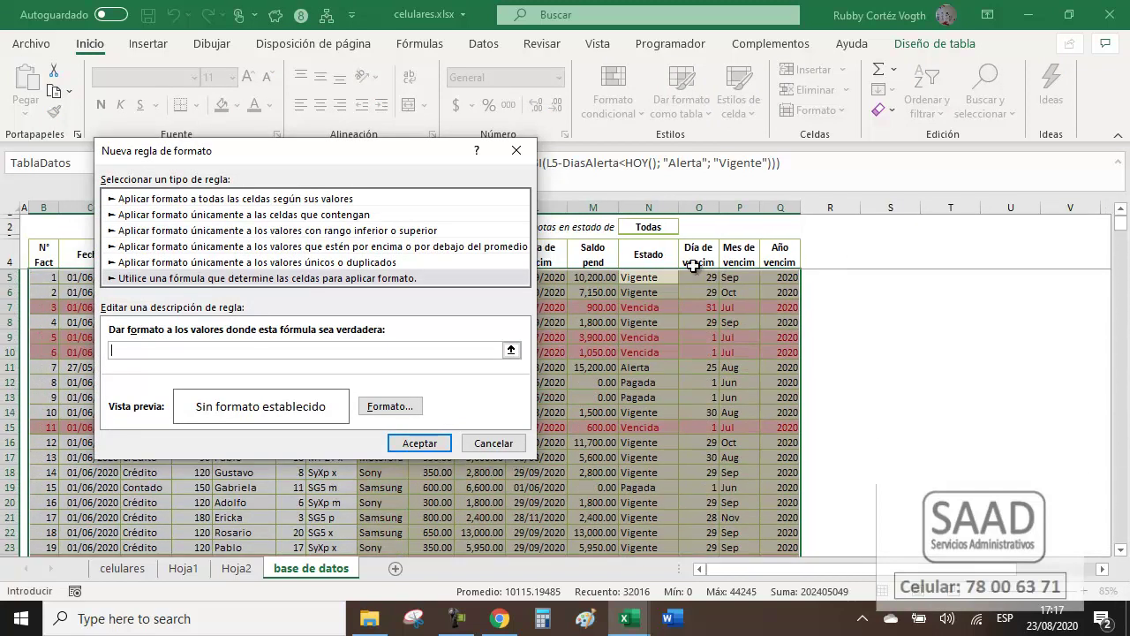
# Set the rule formula to =$N5="Alerta" with a yellow fill and apply it.
pyautogui.click(648, 279)
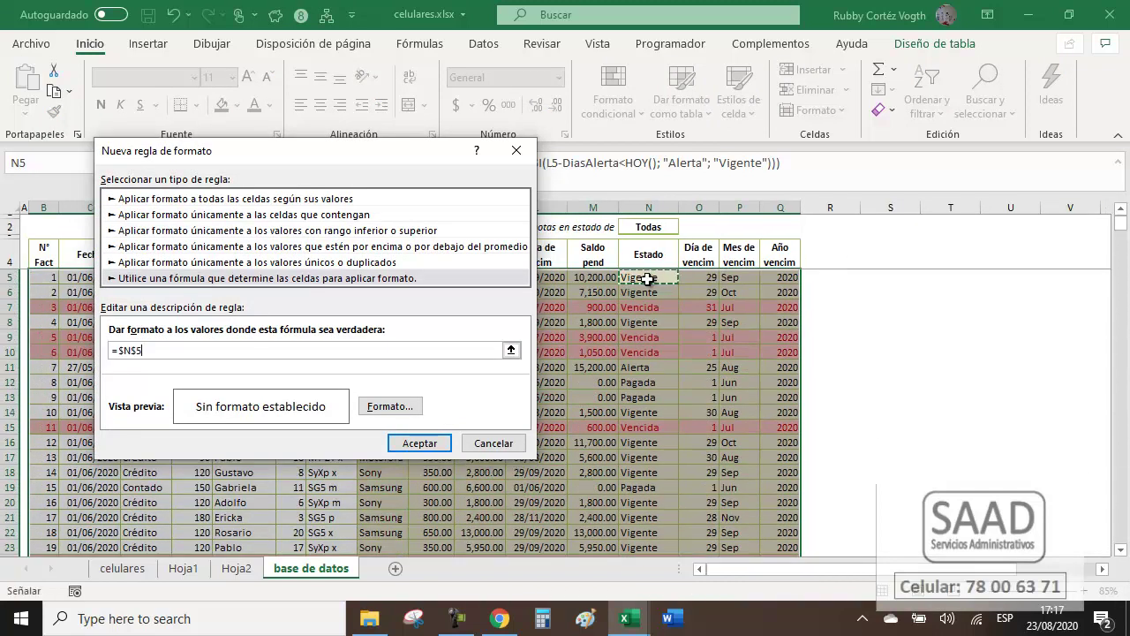
pyautogui.press('BackSpace')
pyautogui.write('="Alerta"')
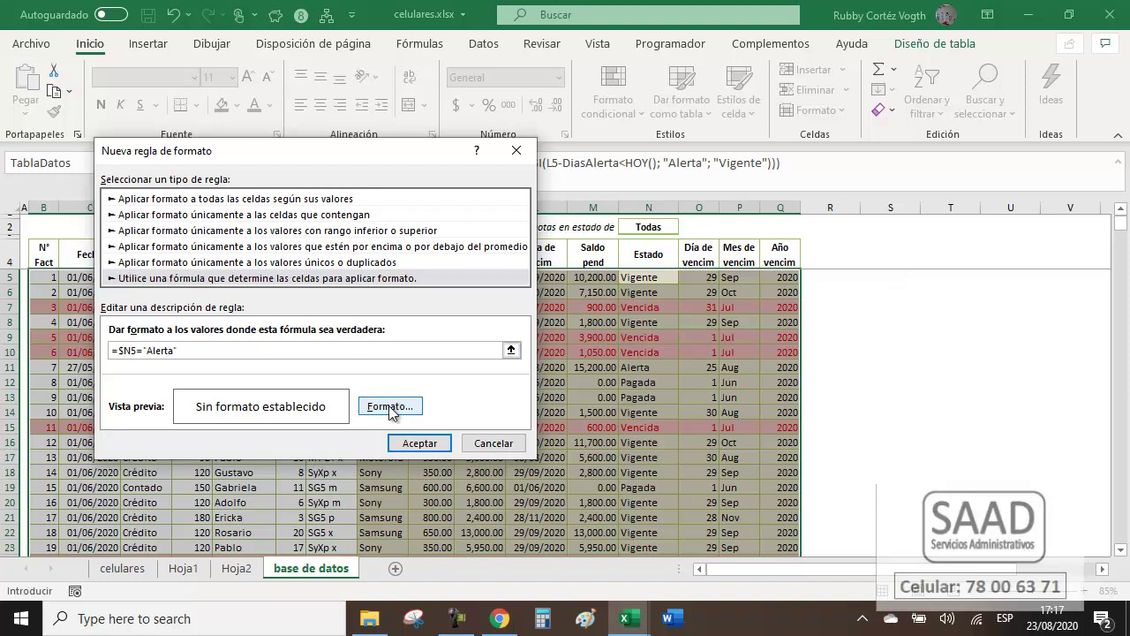
pyautogui.click(389, 407)
pyautogui.click(242, 106)
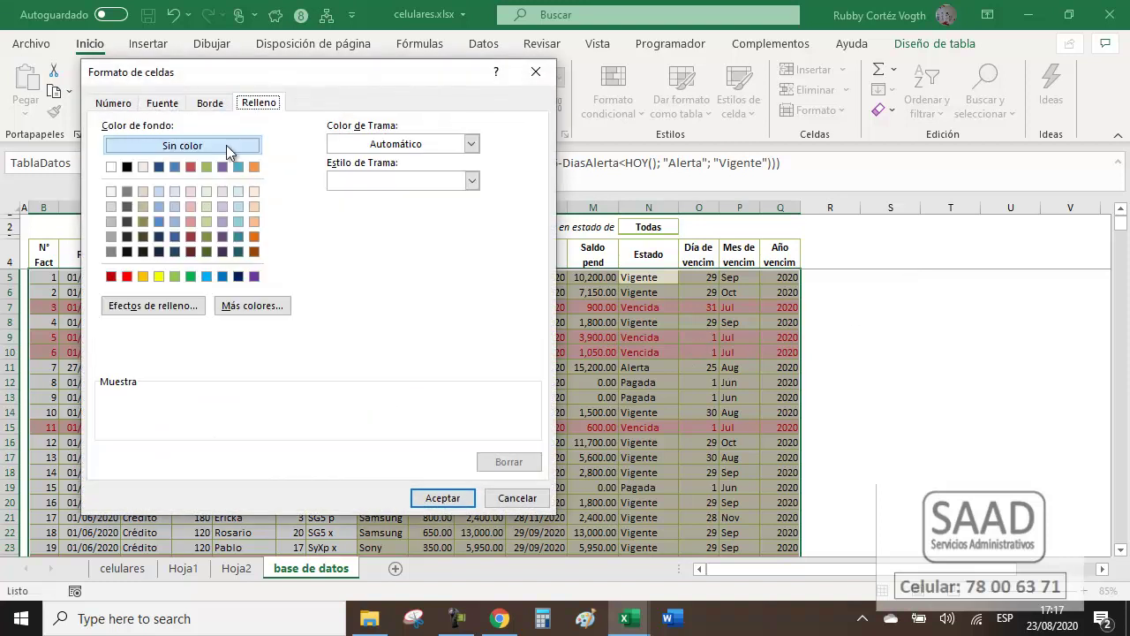
pyautogui.click(157, 279)
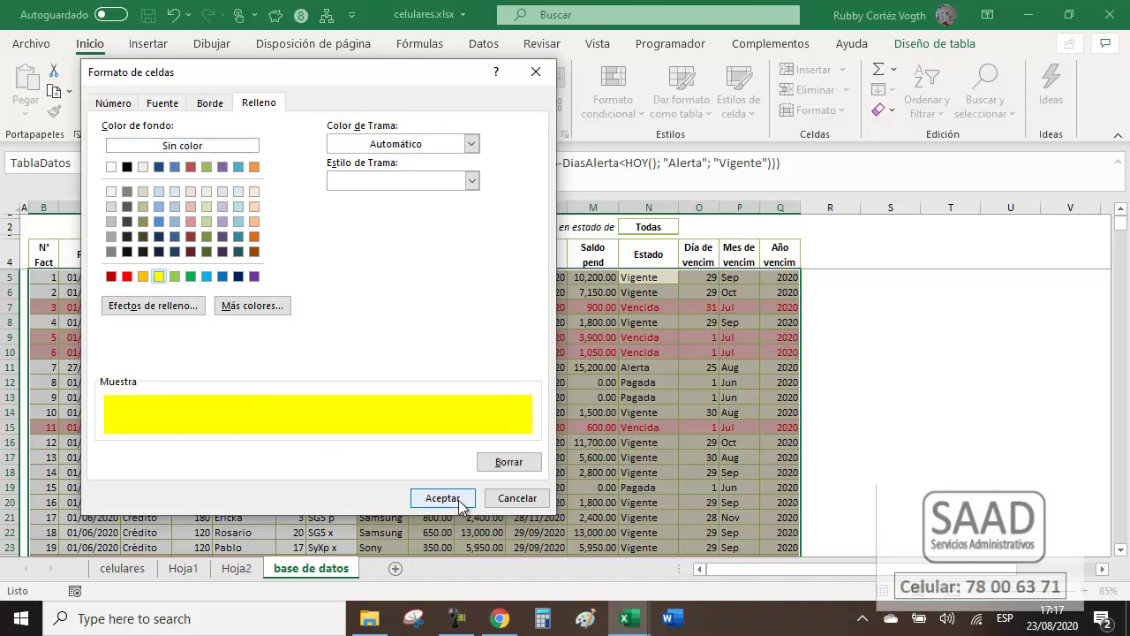
pyautogui.click(455, 497)
pyautogui.click(408, 445)
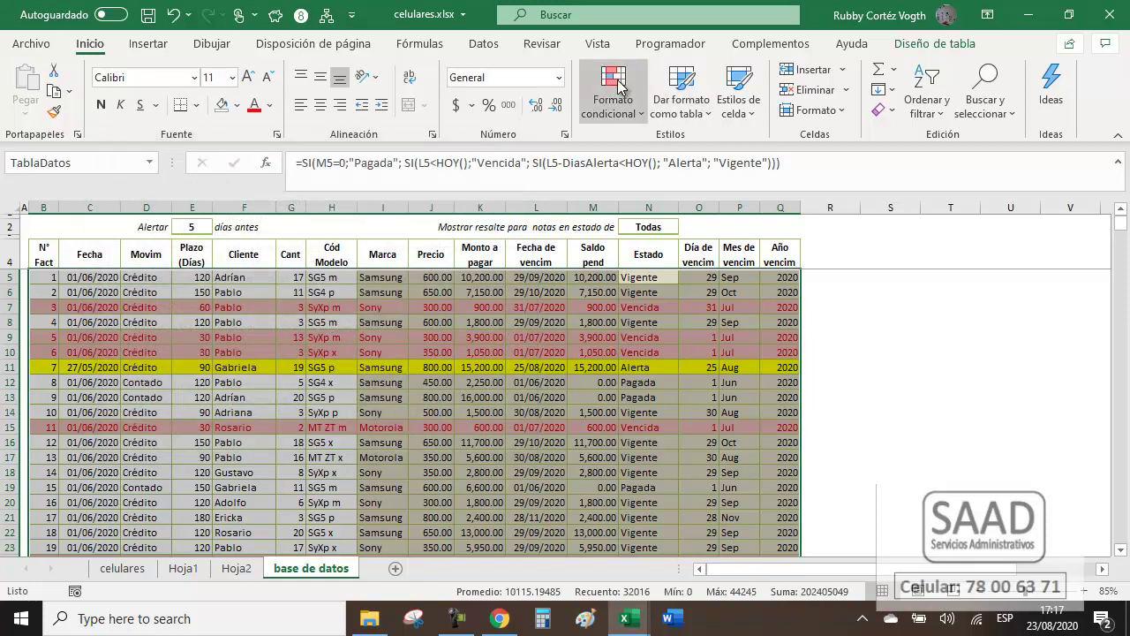
pyautogui.click(613, 92)
# Create a formula rule =$N5="Pagada" with a light green fill and apply it.
pyautogui.click(647, 357)
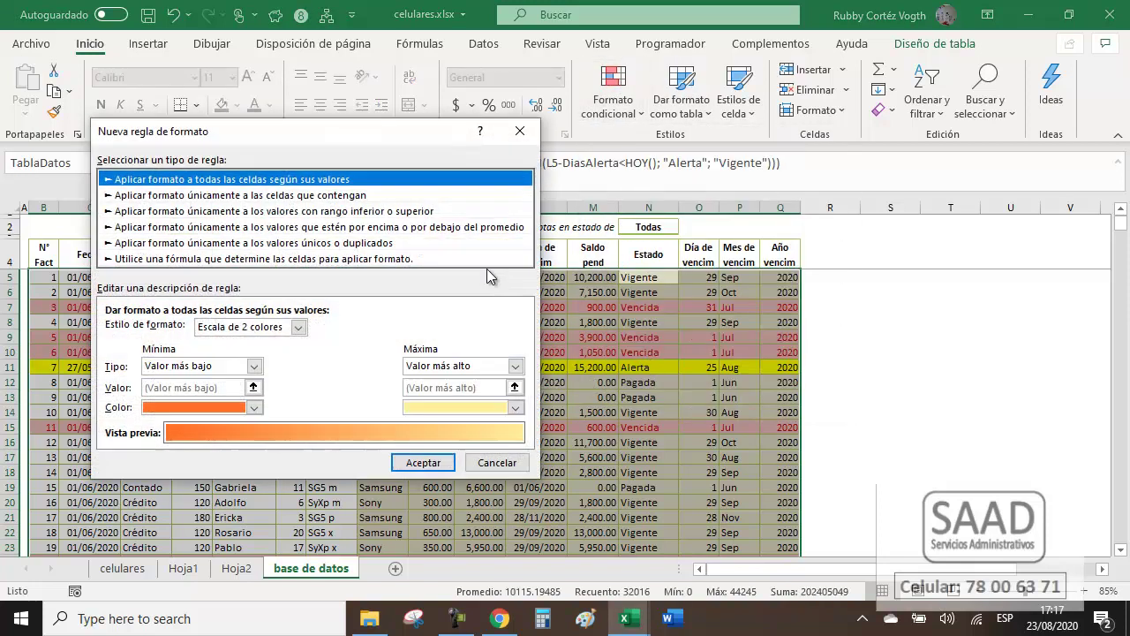
pyautogui.click(149, 258)
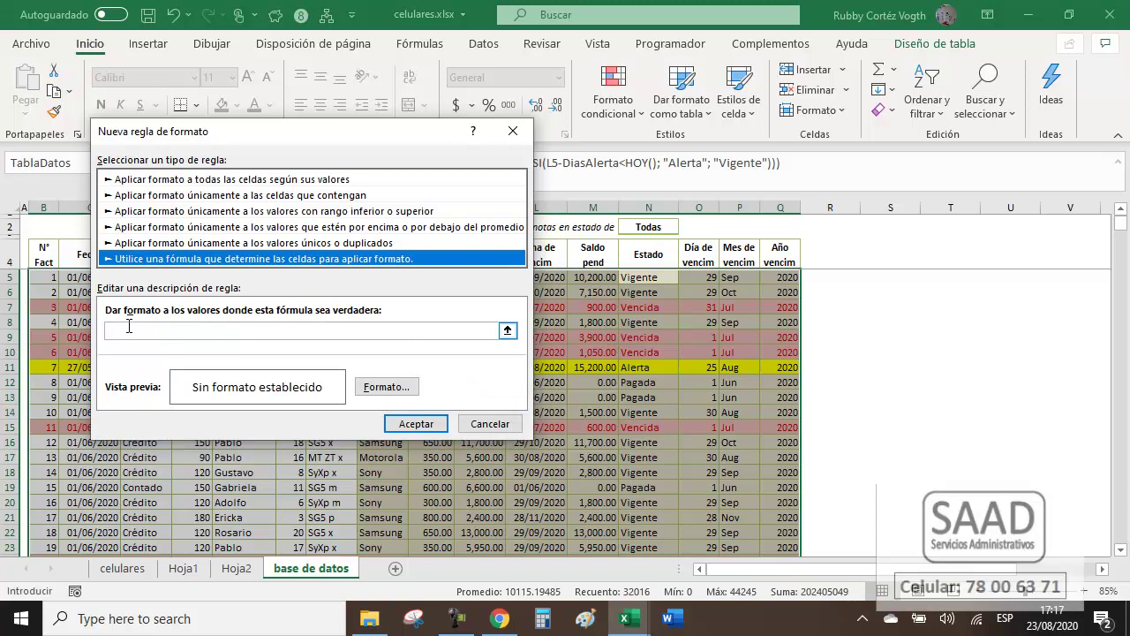
pyautogui.click(129, 325)
pyautogui.write('=')
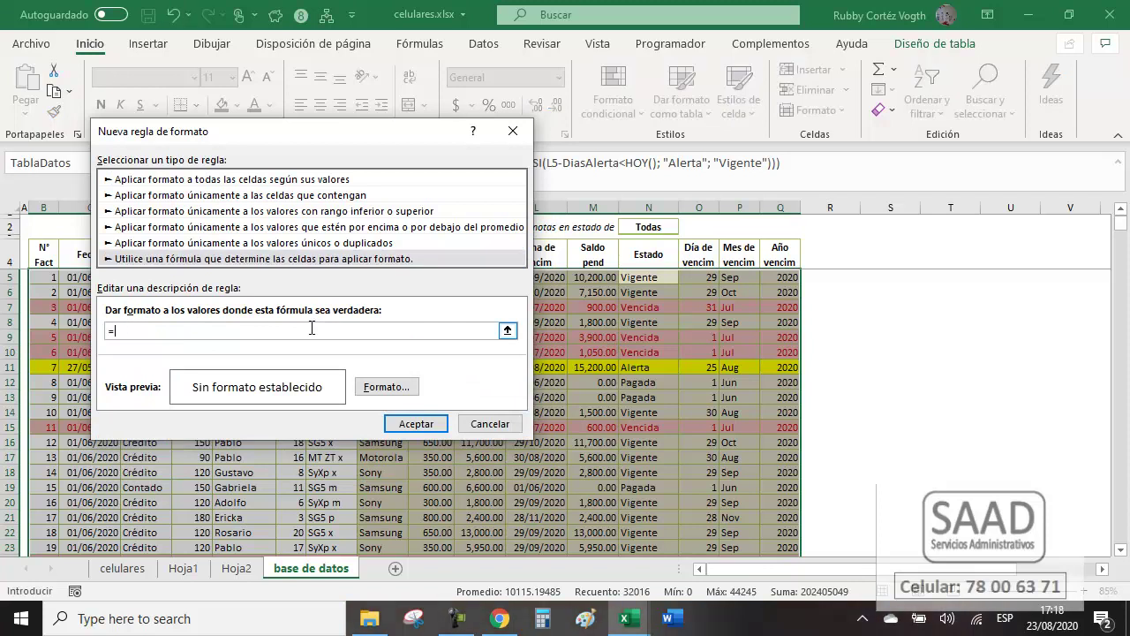
pyautogui.click(639, 278)
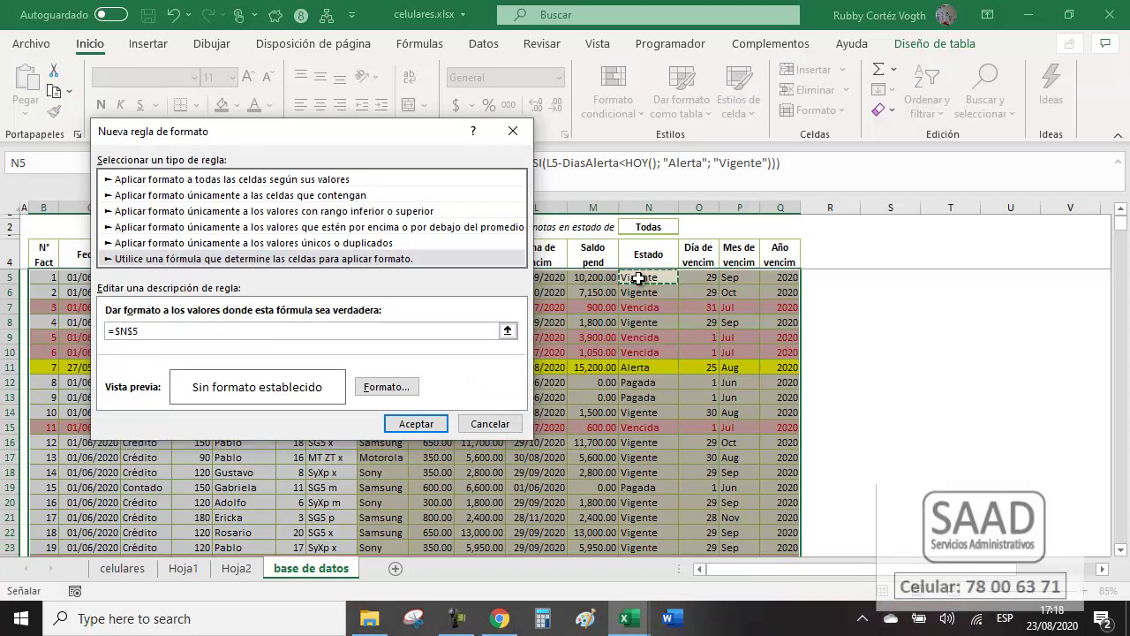
pyautogui.press('BackSpace')
pyautogui.press('BackSpace')
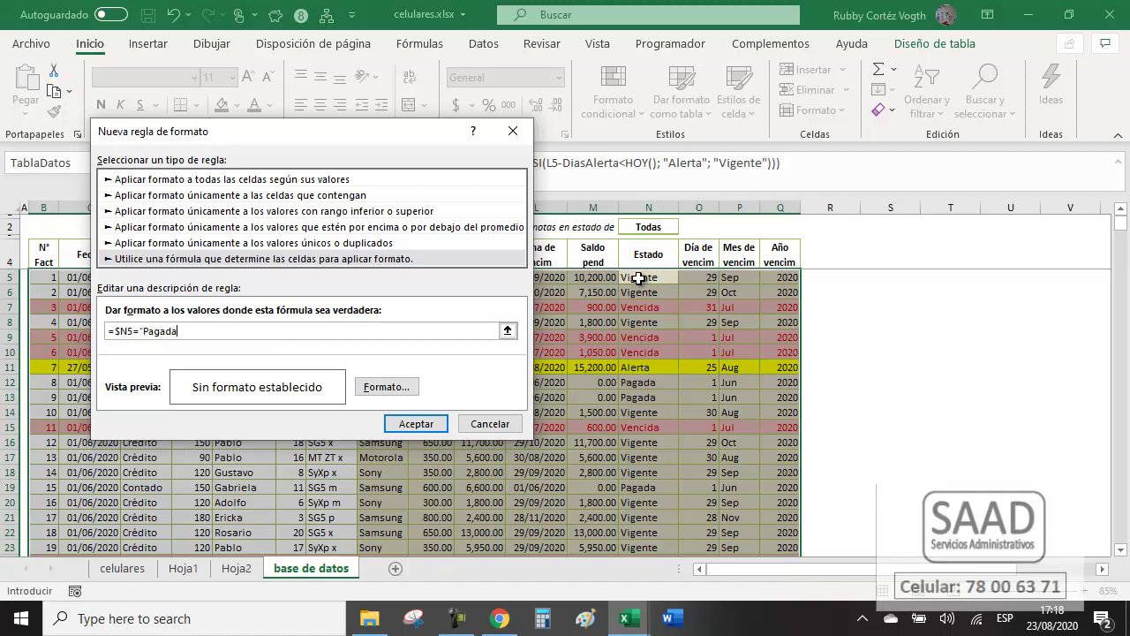
pyautogui.click(388, 387)
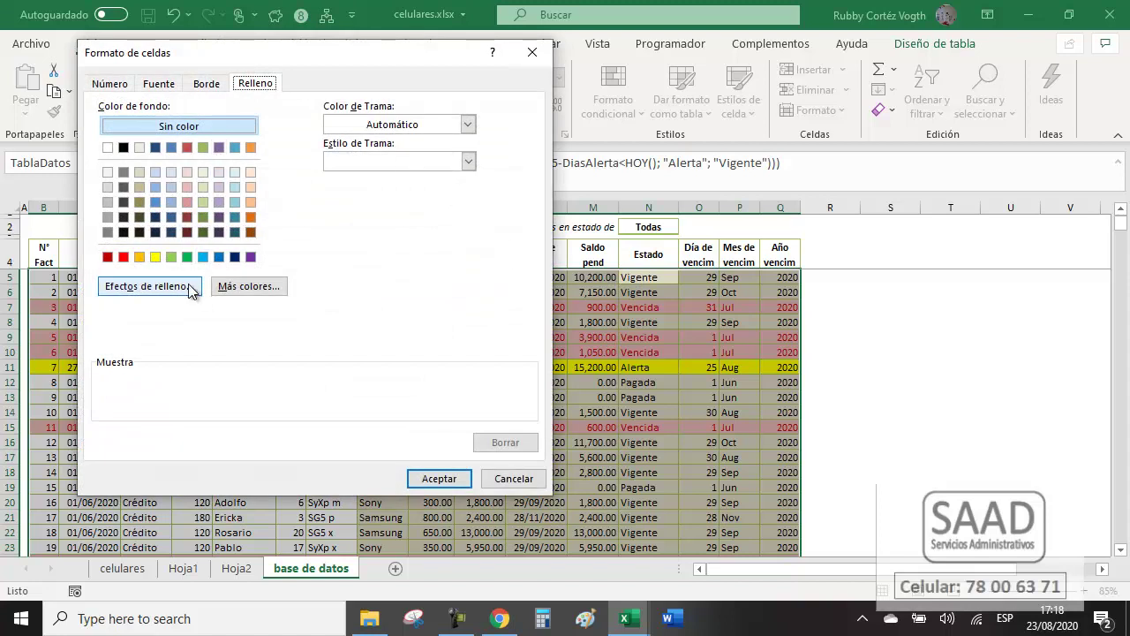
pyautogui.click(203, 201)
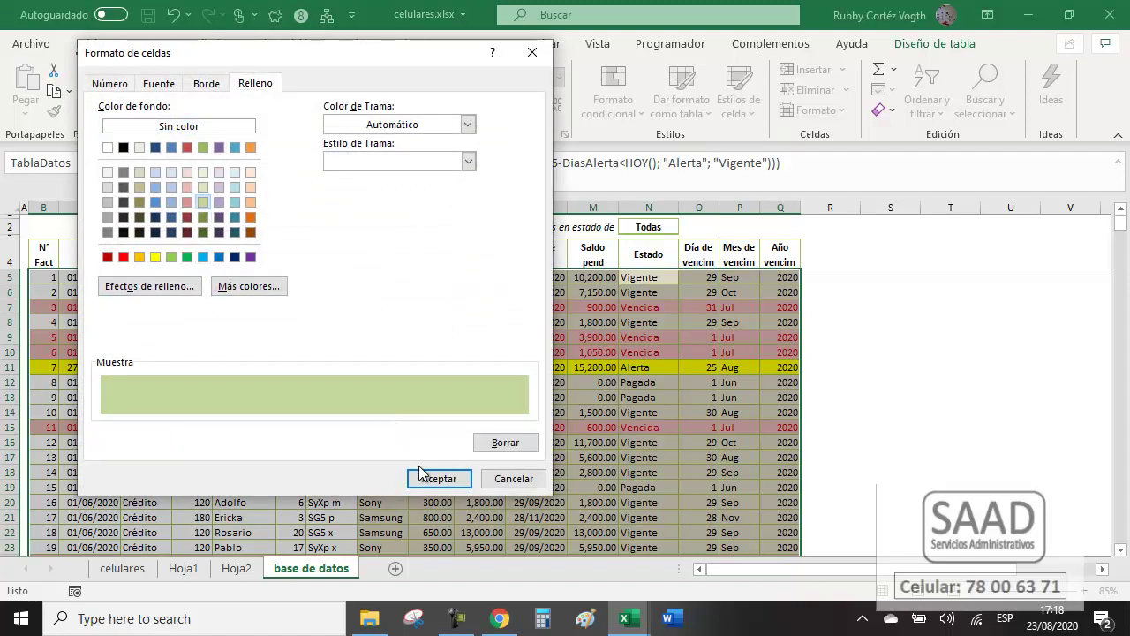
pyautogui.click(439, 477)
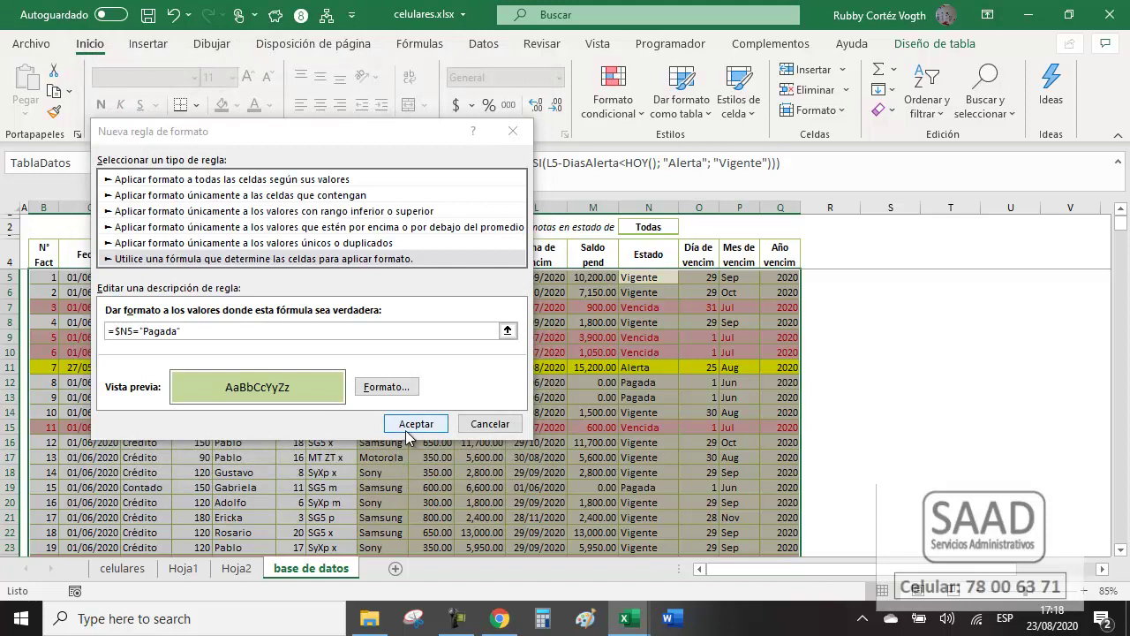
pyautogui.click(405, 430)
pyautogui.click(628, 426)
pyautogui.click(652, 364)
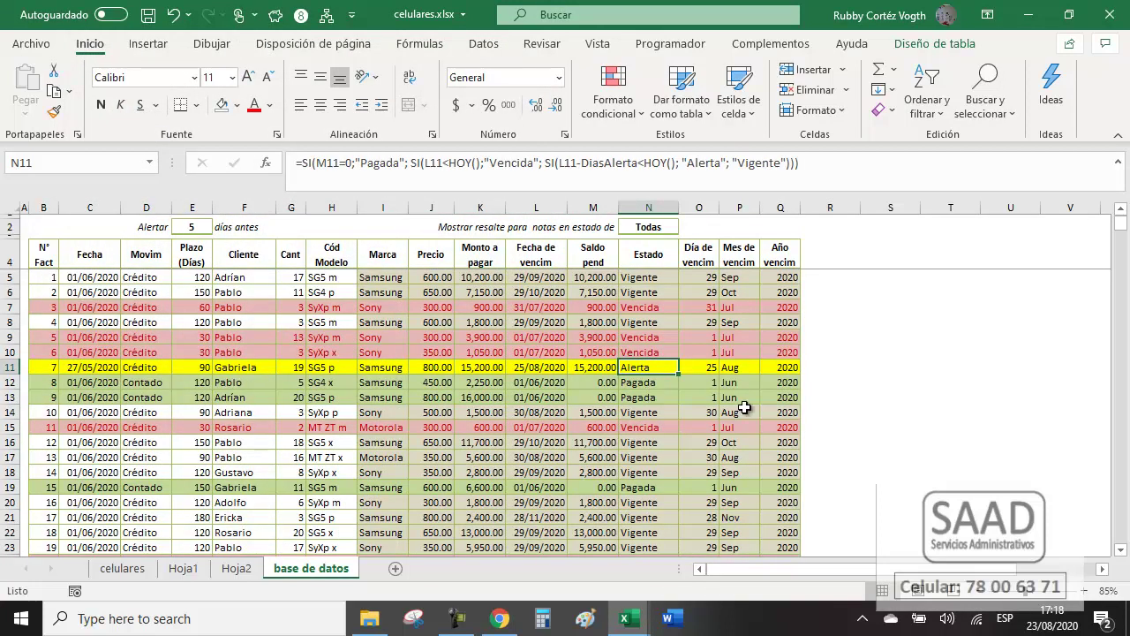
pyautogui.click(660, 226)
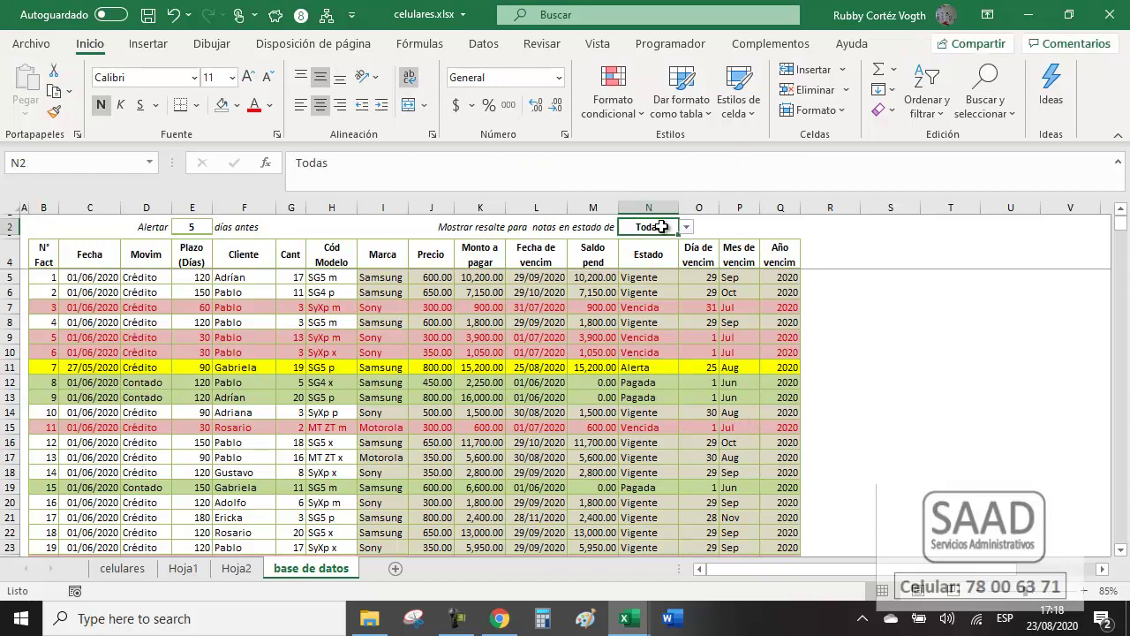
pyautogui.click(686, 228)
pyautogui.click(687, 232)
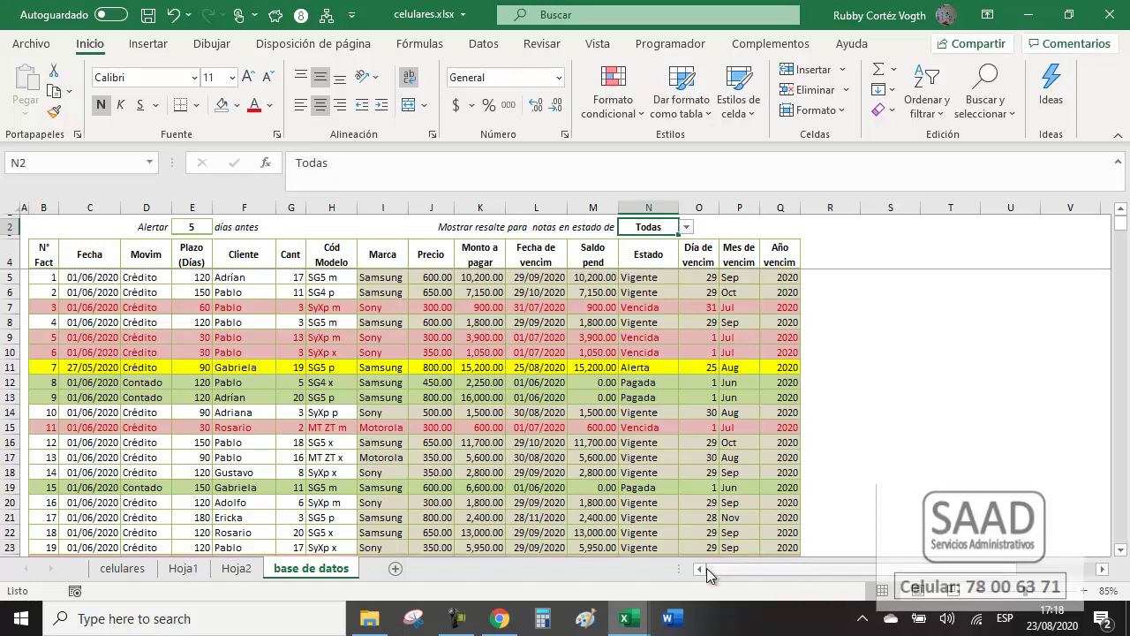
pyautogui.click(637, 279)
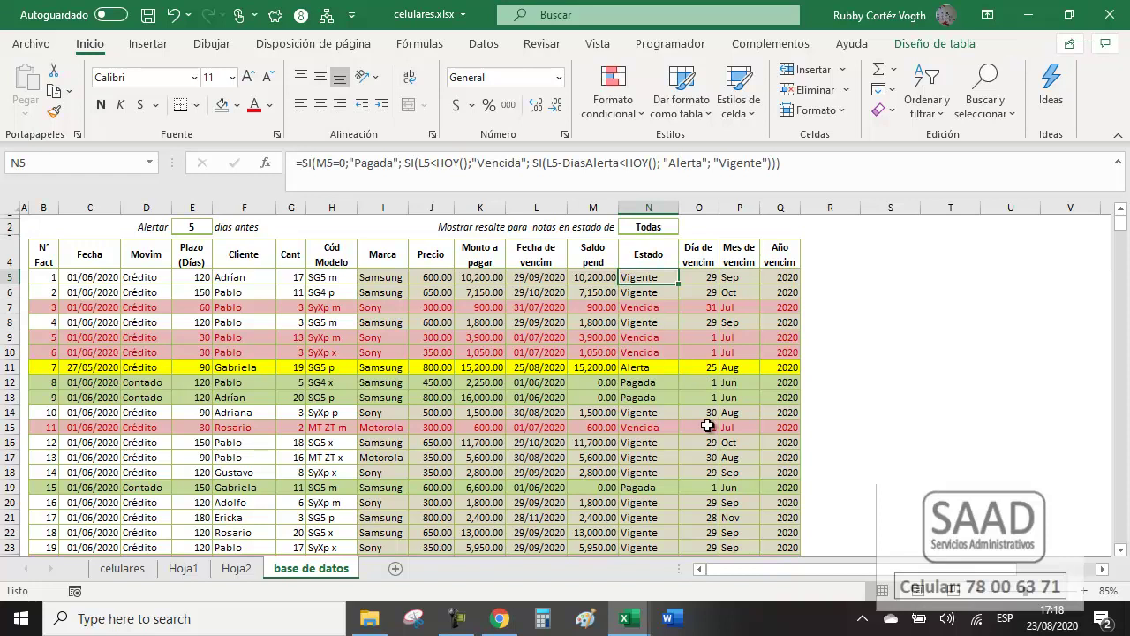
# Open the Vencida rule for editing in the conditional formatting rules manager.
pyautogui.click(612, 110)
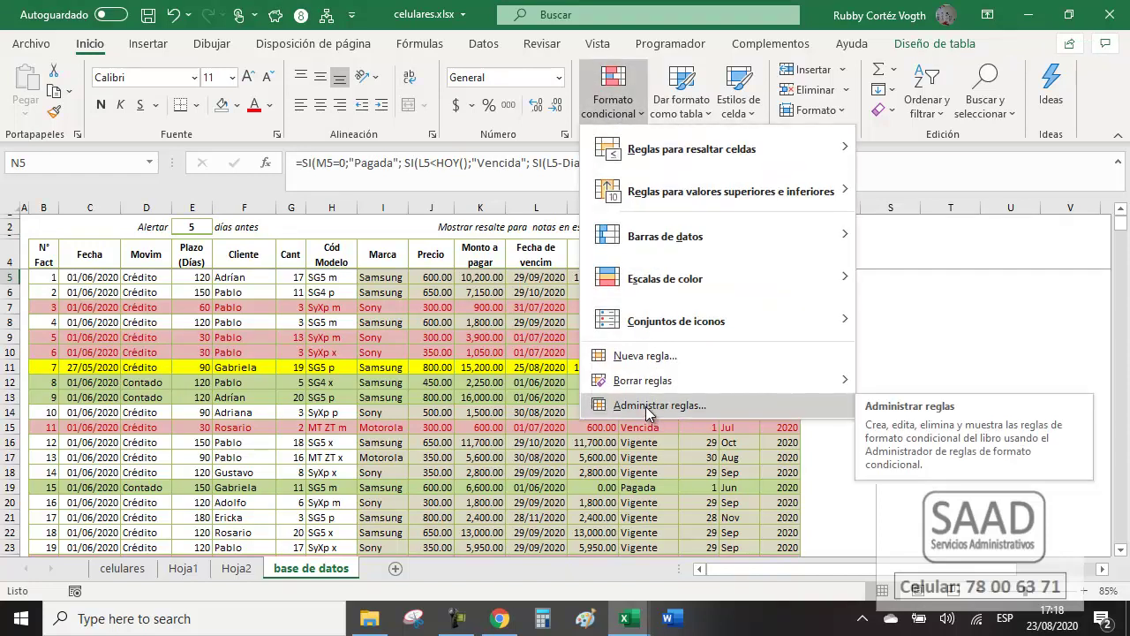
pyautogui.click(649, 406)
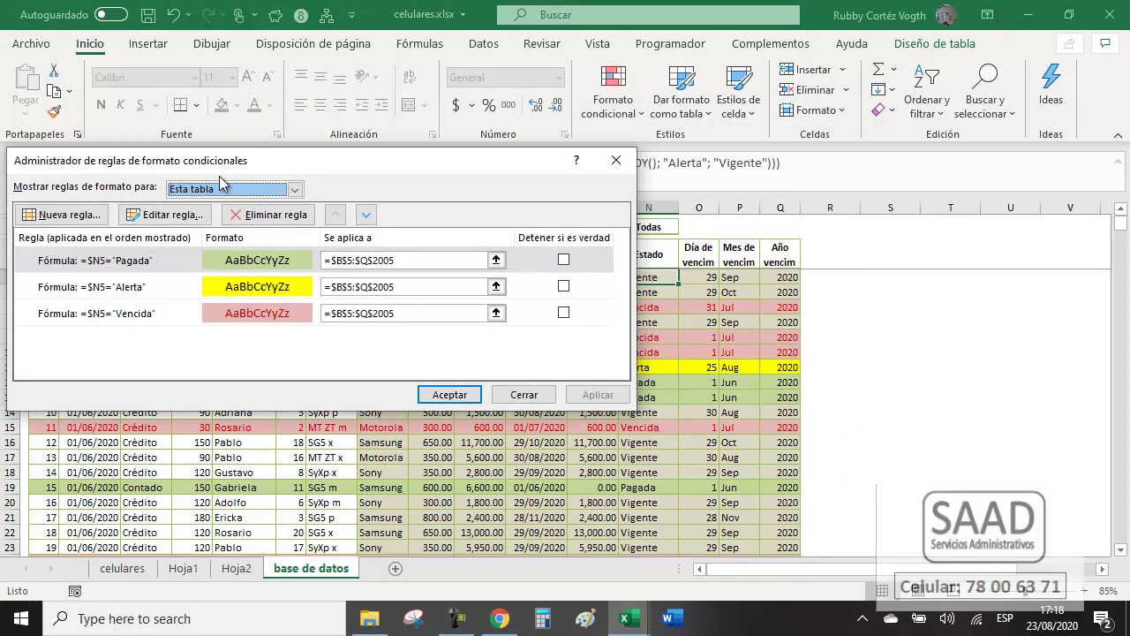
pyautogui.moveTo(192, 168)
pyautogui.mouseDown()
pyautogui.moveTo(337, 334)
pyautogui.moveTo(330, 318)
pyautogui.mouseUp()
pyautogui.click(255, 465)
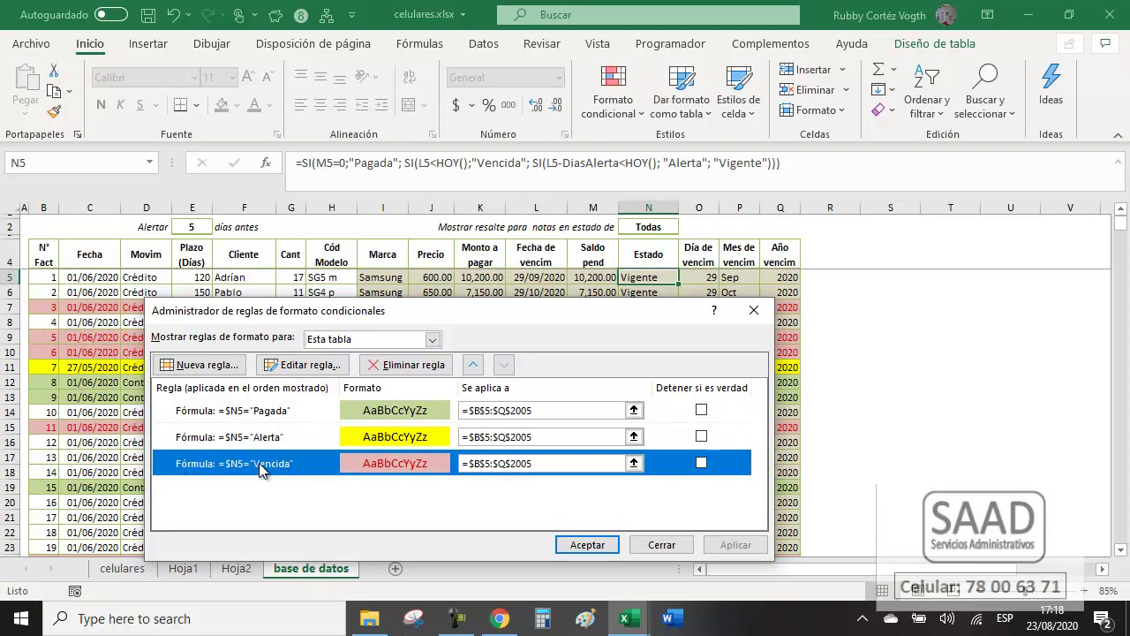
pyautogui.click(291, 365)
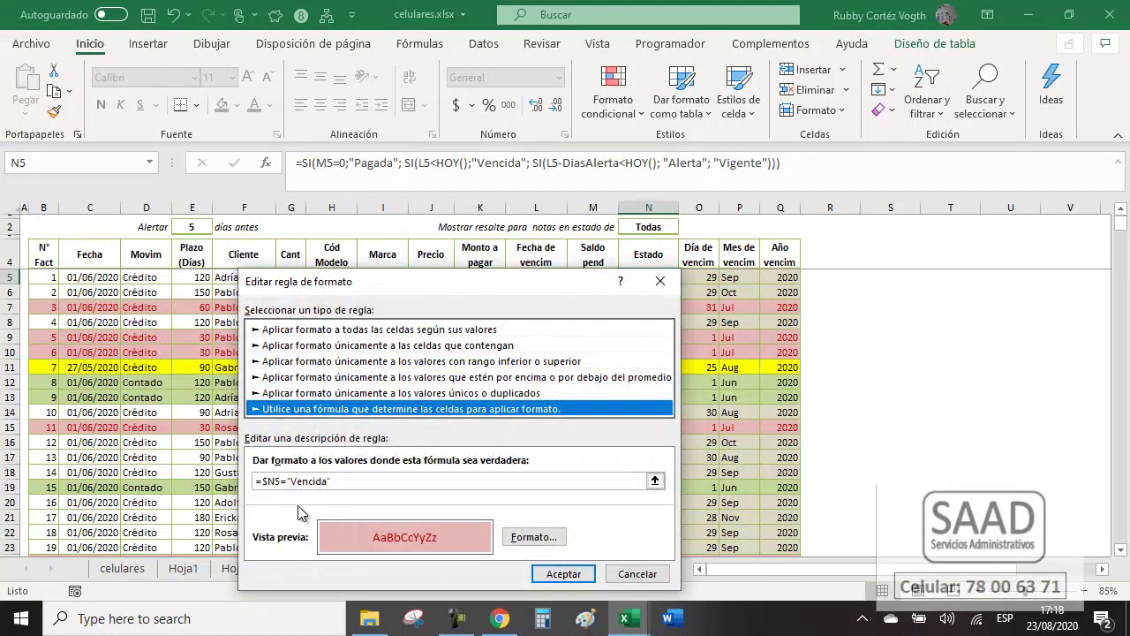
pyautogui.moveTo(387, 282); pyautogui.dragTo(248, 253)
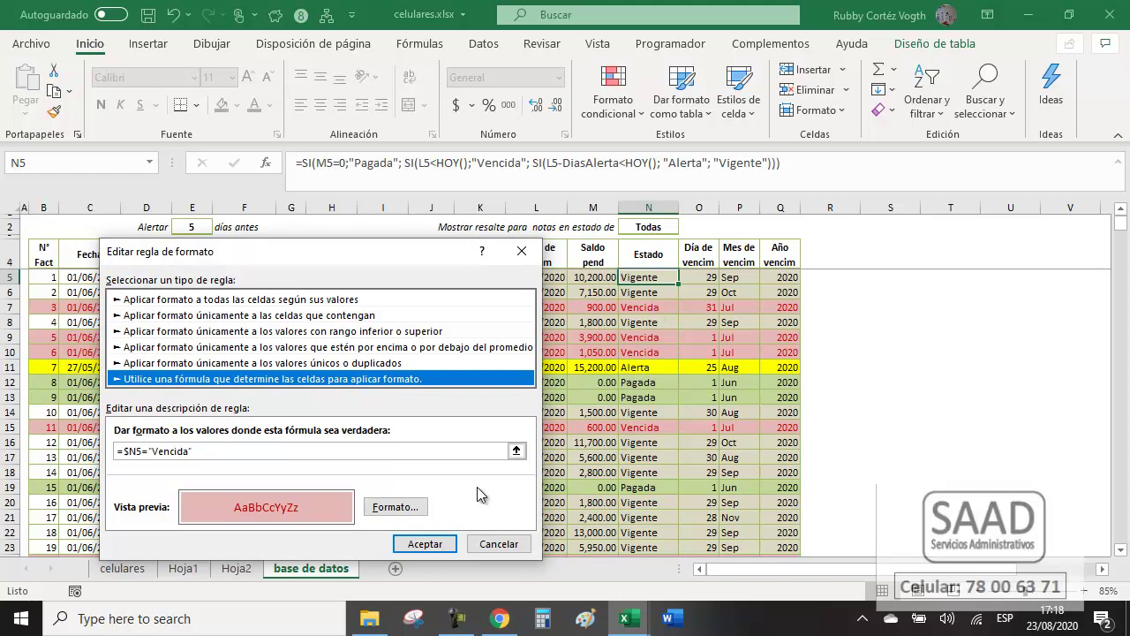
# Change the Vencida formula to =y($N5="Vencida";$N2="Vencida") and apply the change.
pyautogui.click(125, 451)
pyautogui.write('y(')
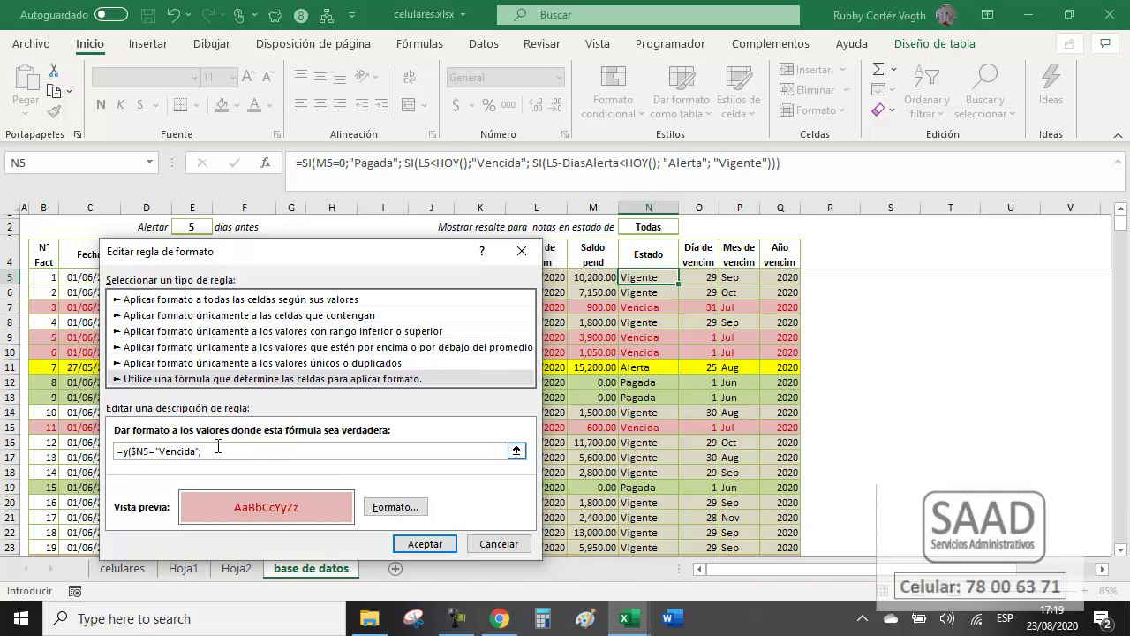
pyautogui.click(649, 229)
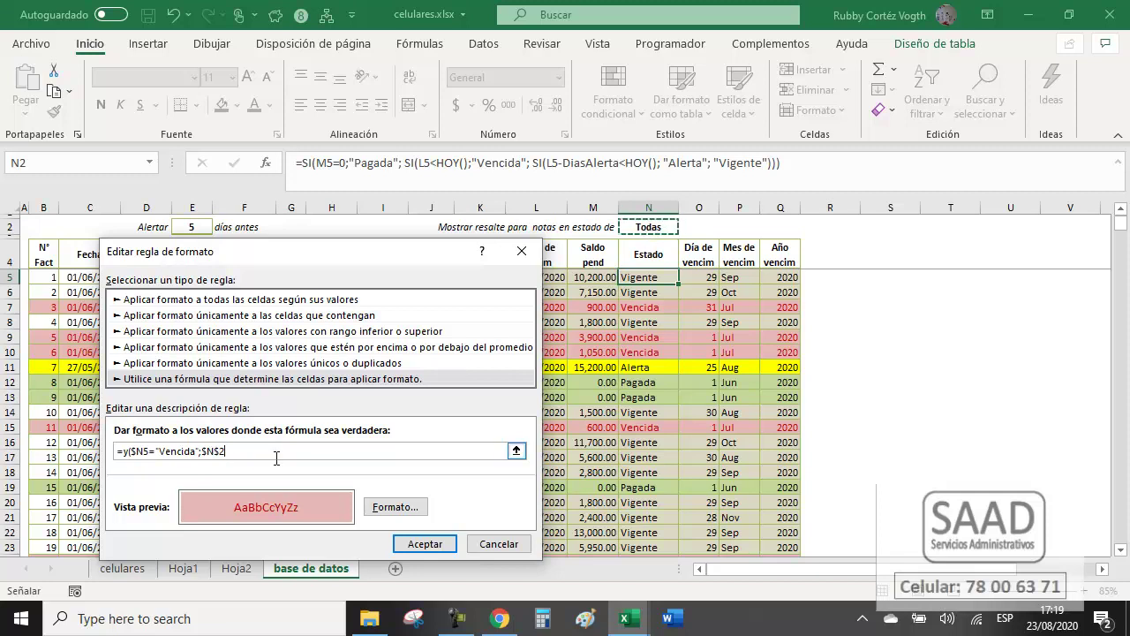
pyautogui.write('="Vencida')
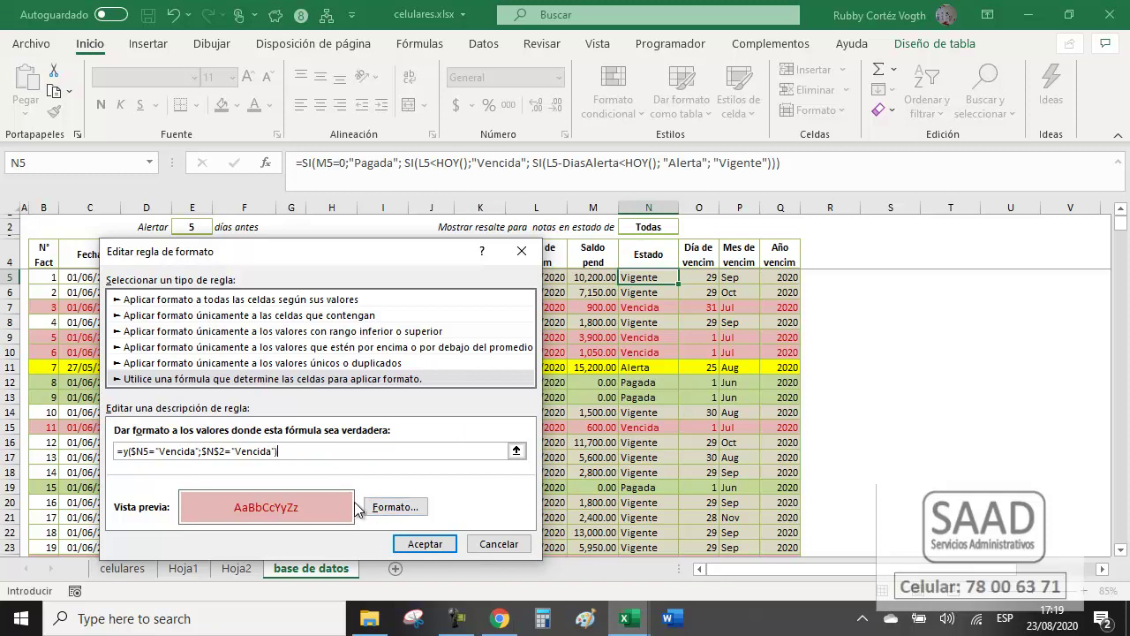
pyautogui.click(433, 544)
pyautogui.click(576, 542)
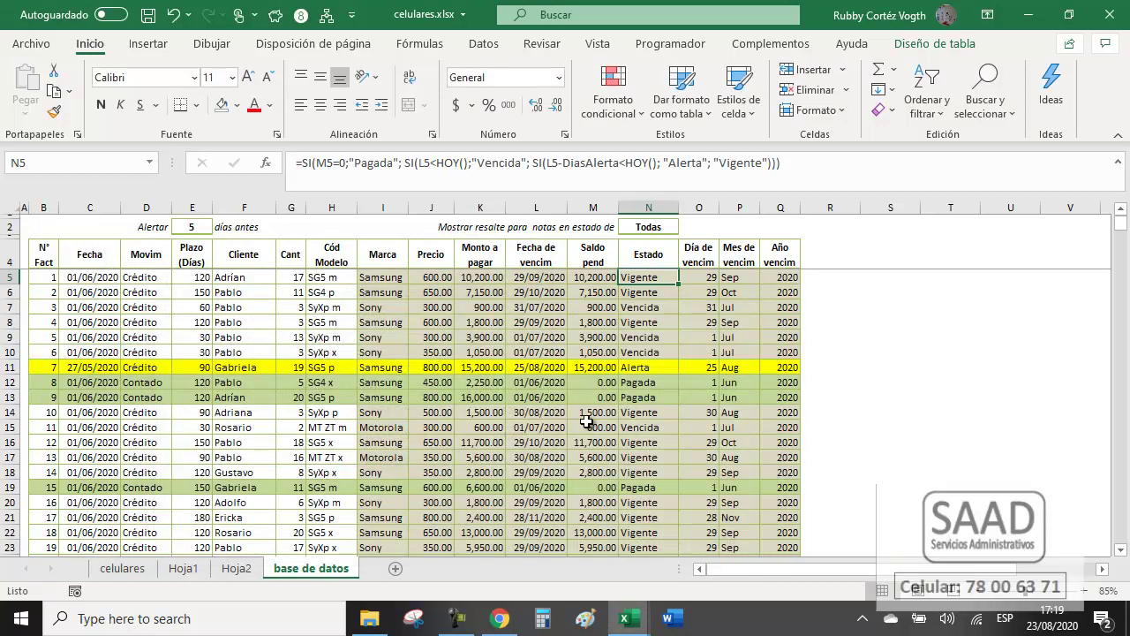
# Test the selector by setting N2 to Vencida, then switching it to Pagada.
pyautogui.click(643, 337)
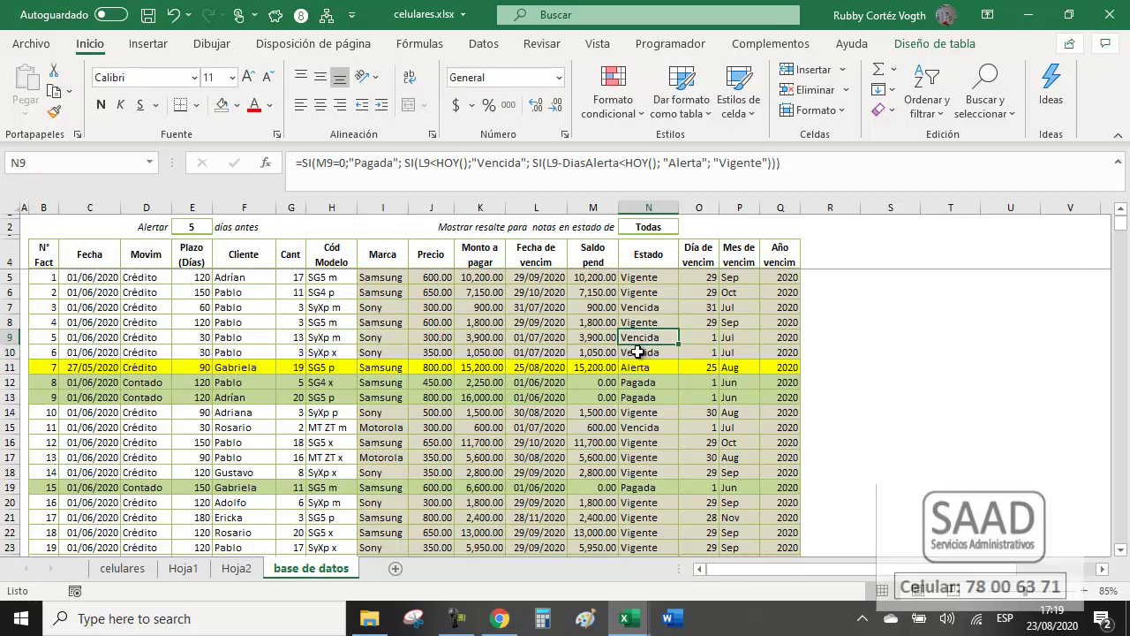
pyautogui.click(641, 228)
pyautogui.click(686, 227)
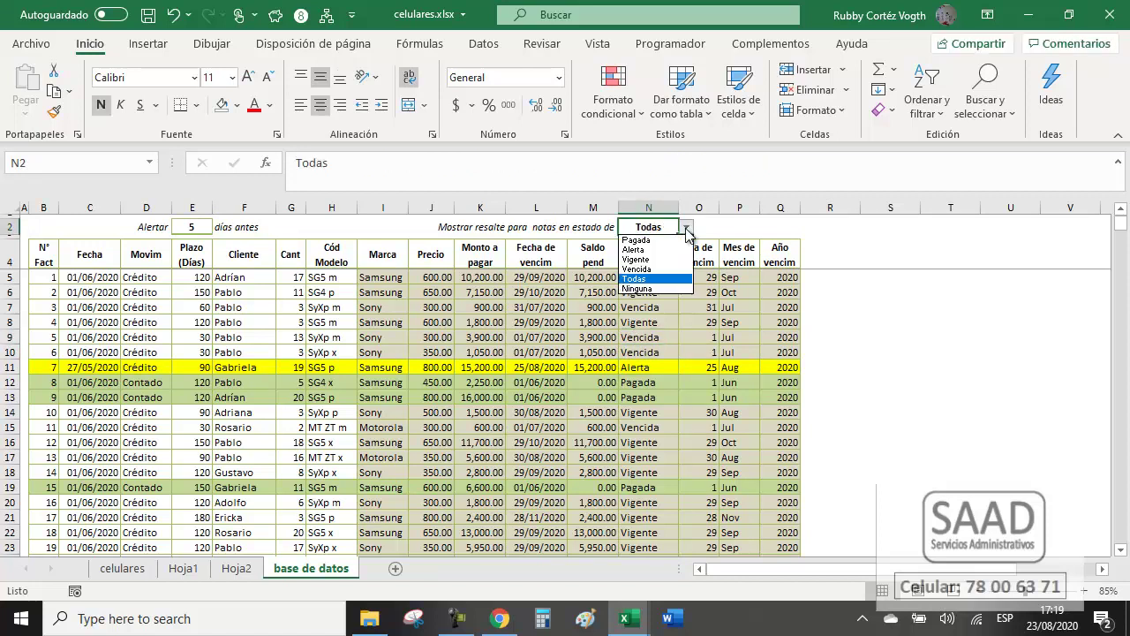
pyautogui.click(649, 269)
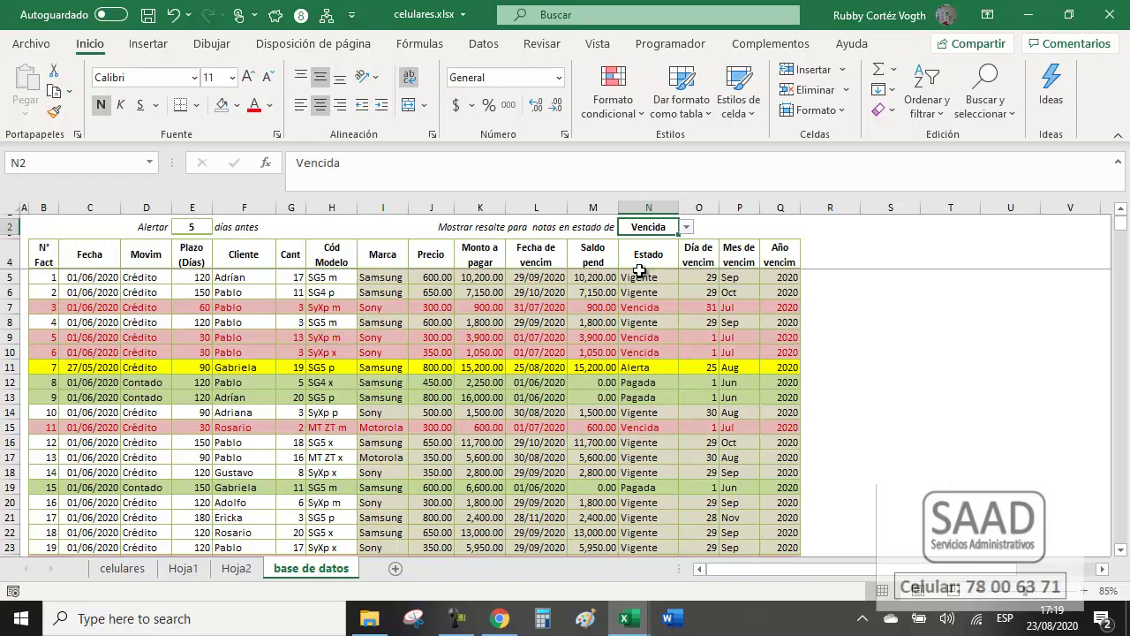
pyautogui.click(686, 228)
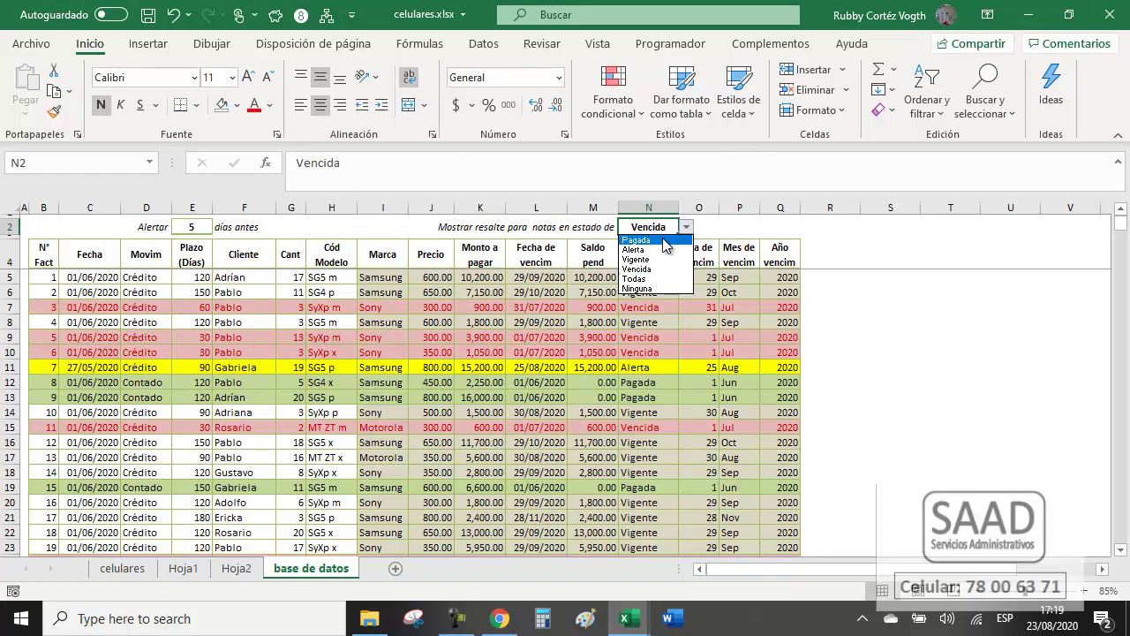
pyautogui.click(636, 240)
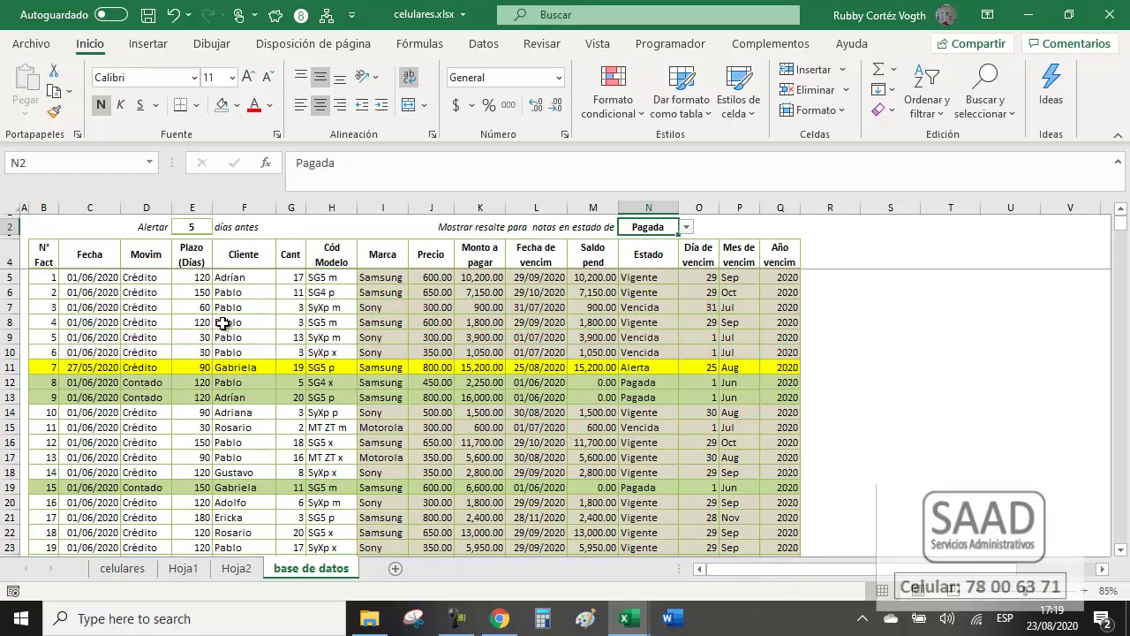
pyautogui.click(623, 292)
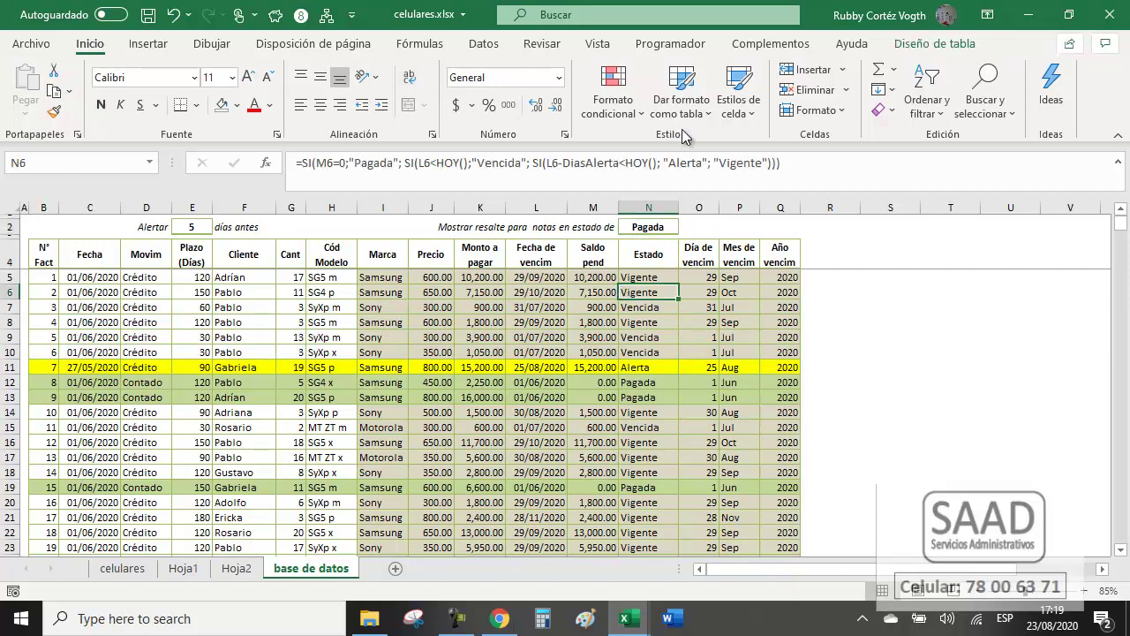
pyautogui.click(616, 122)
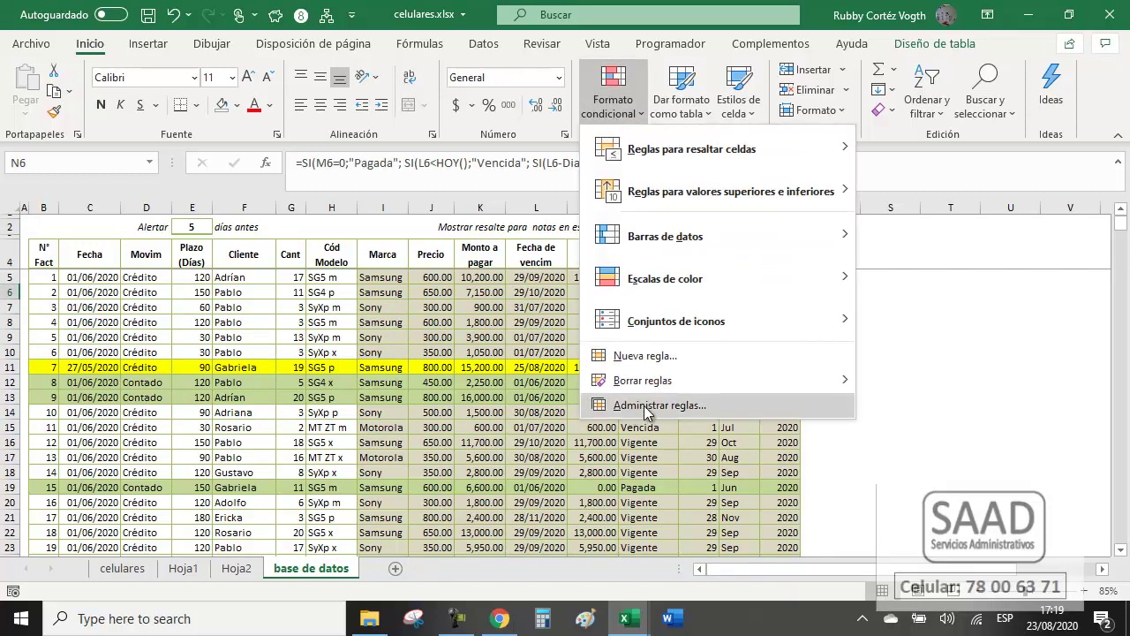
# Edit the Alerta rule formula to =y($N5="Alerta";$N2="Alerta").
pyautogui.click(677, 408)
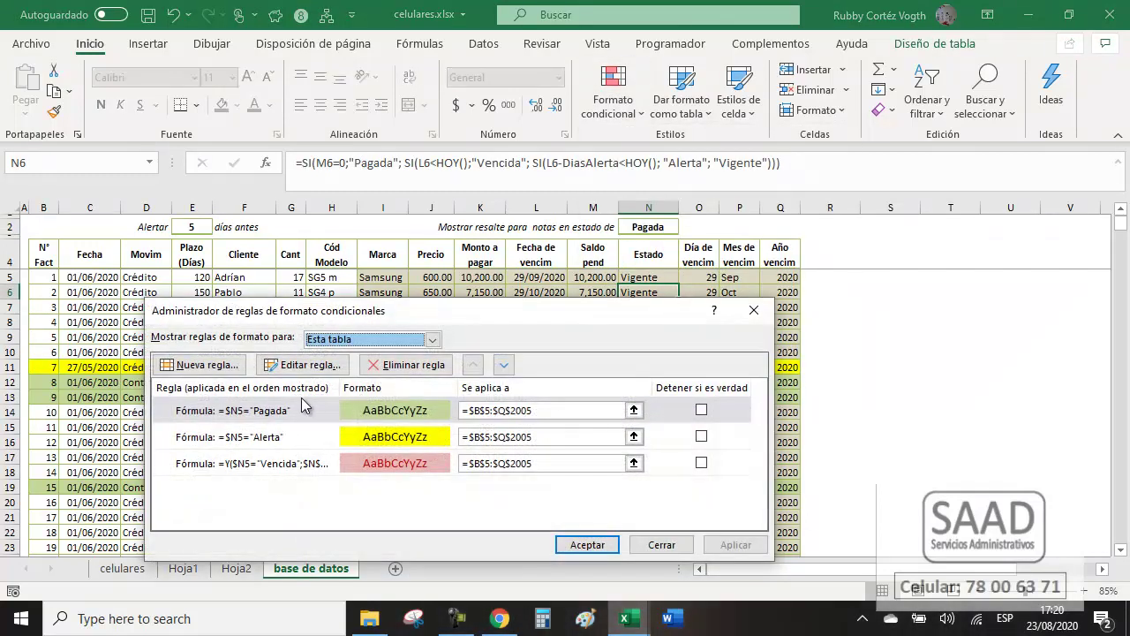
pyautogui.click(241, 439)
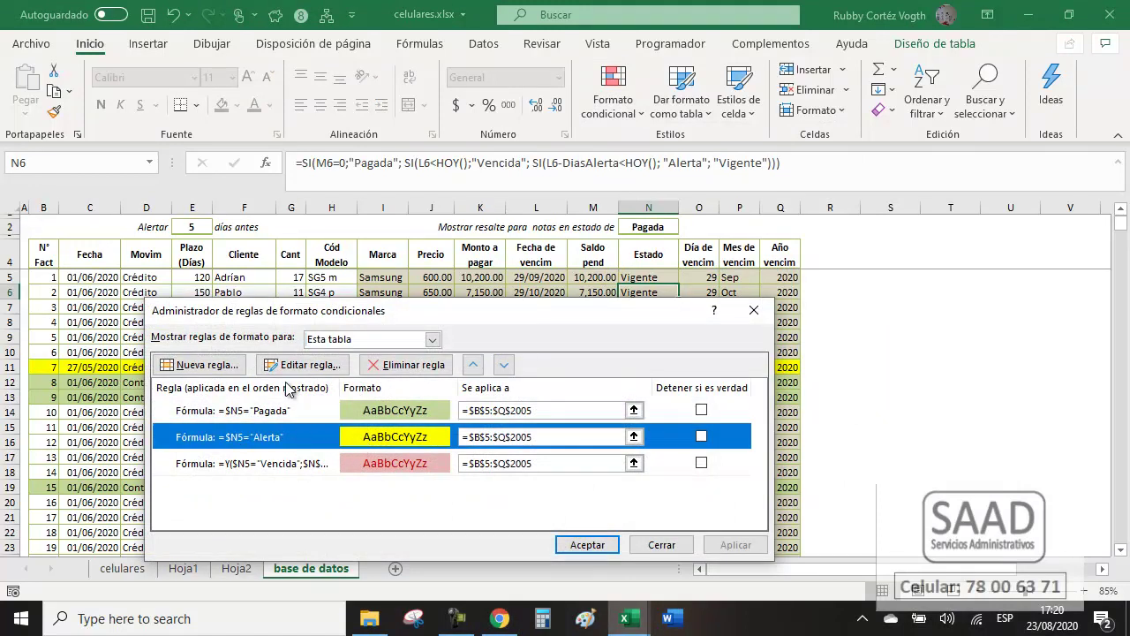
pyautogui.click(293, 366)
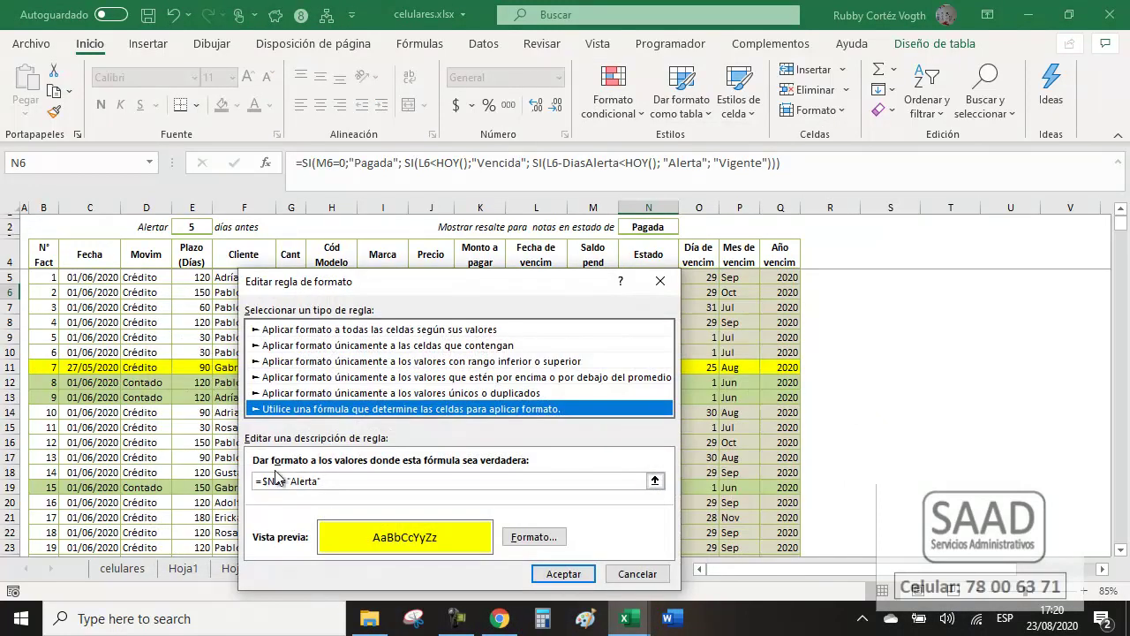
pyautogui.click(278, 478)
pyautogui.write('y(')
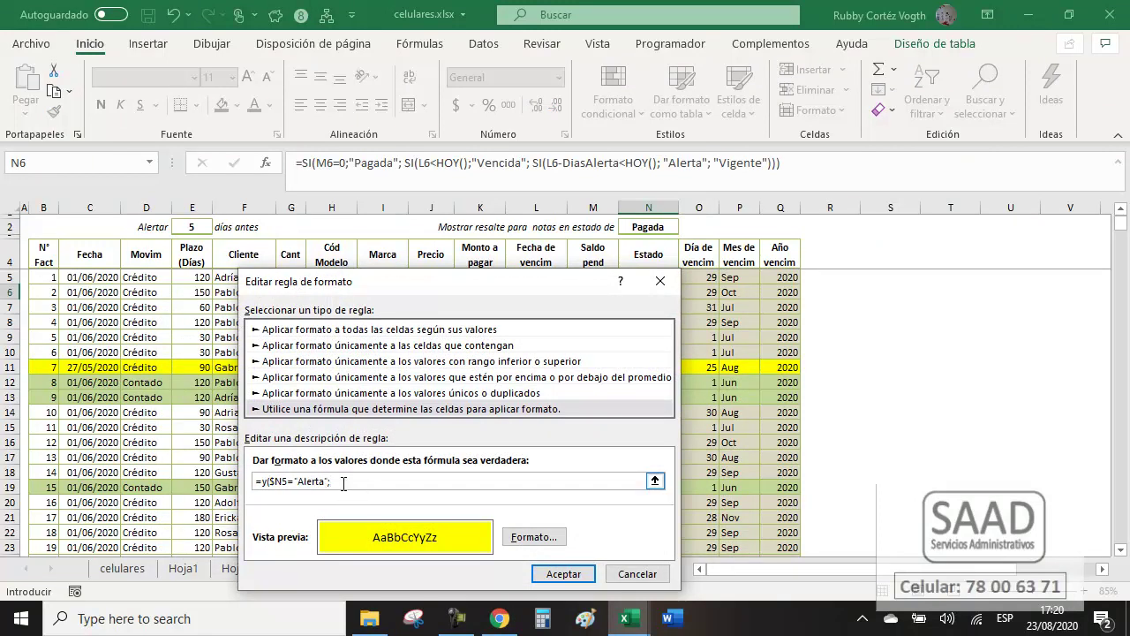
pyautogui.click(643, 227)
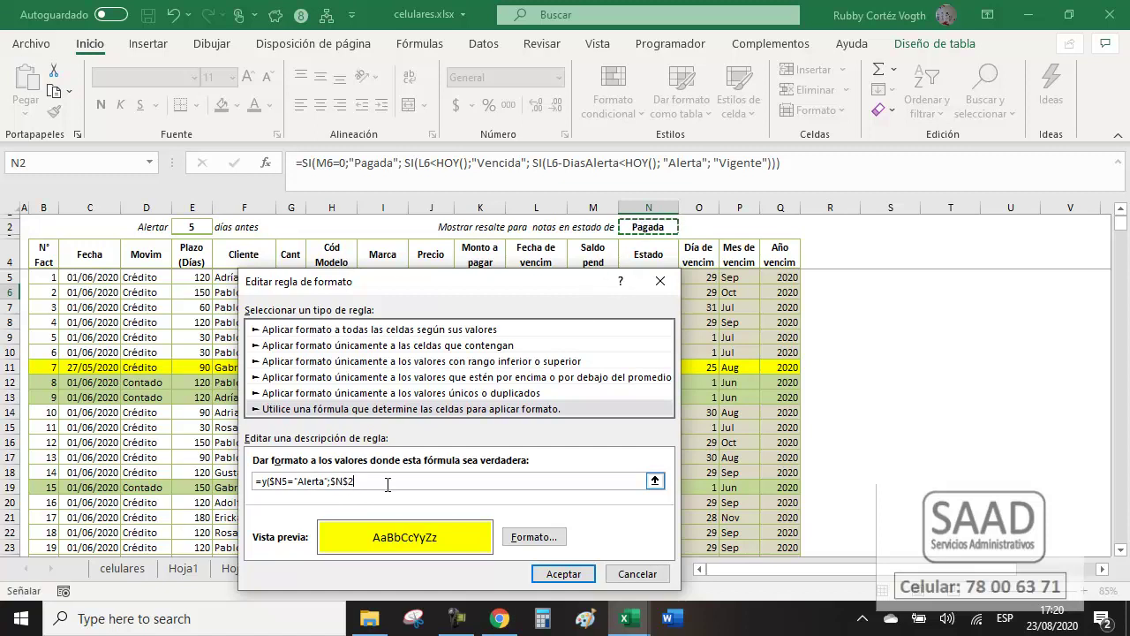
pyautogui.write('="Alerta')
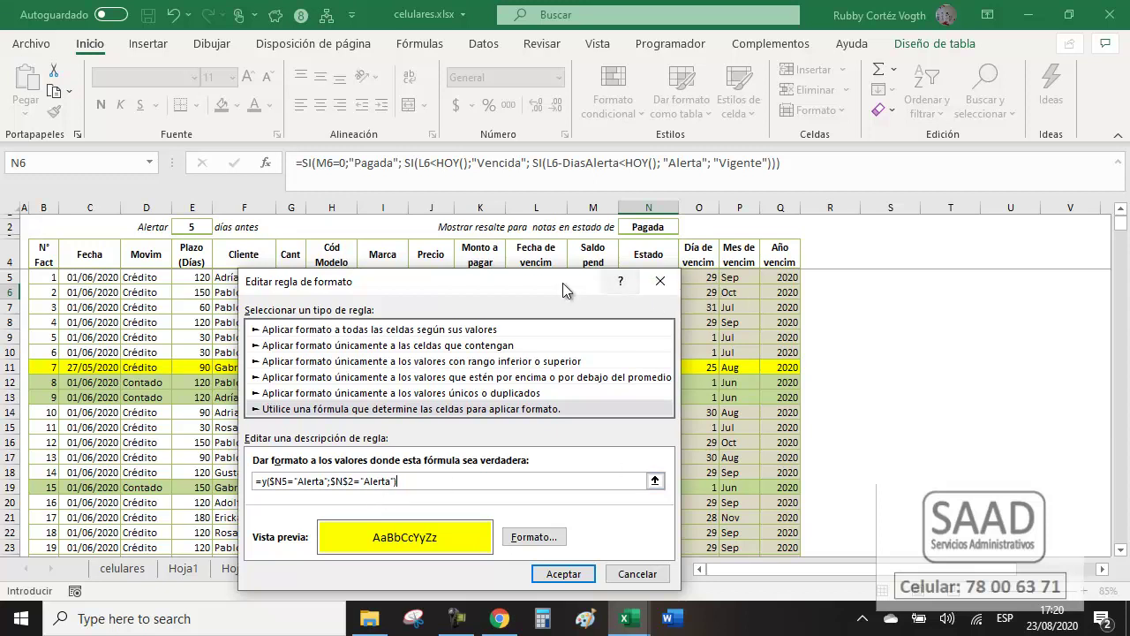
pyautogui.moveTo(570, 283); pyautogui.dragTo(470, 263)
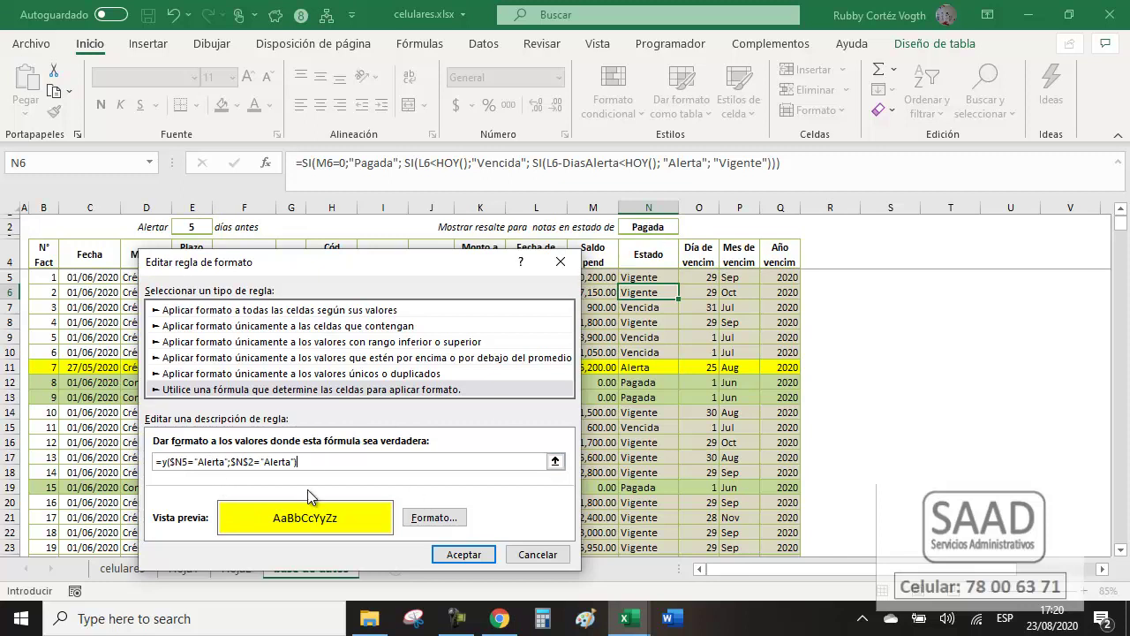
# Confirm the Alerta edit and change the Pagada rule to =y($N5="Pagada";$N2="Pagada").
pyautogui.click(459, 556)
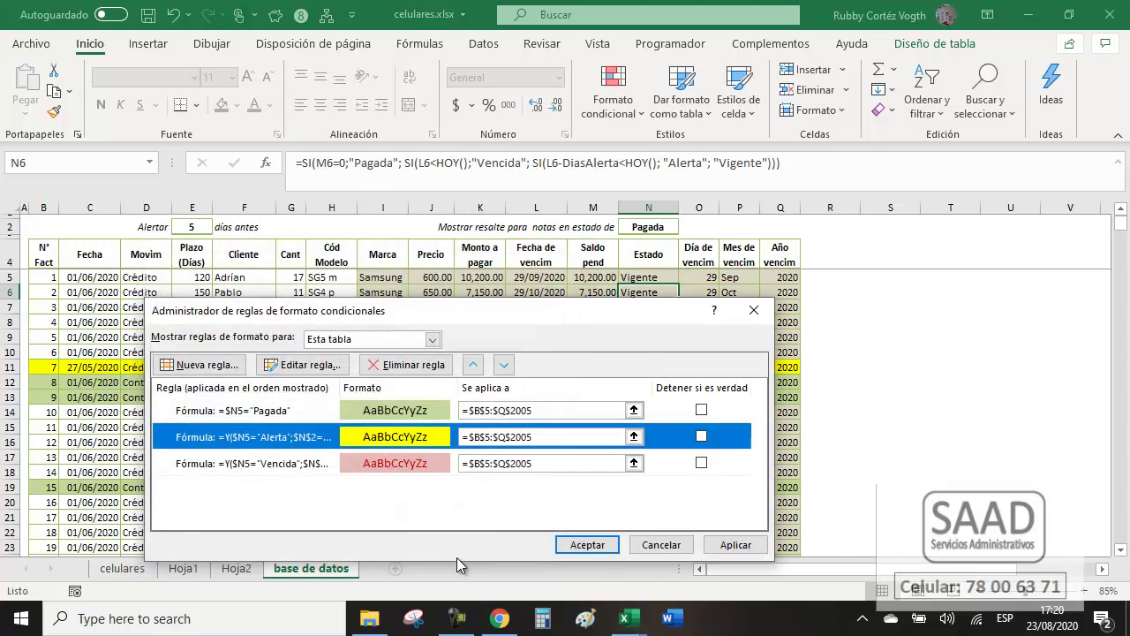
pyautogui.click(272, 412)
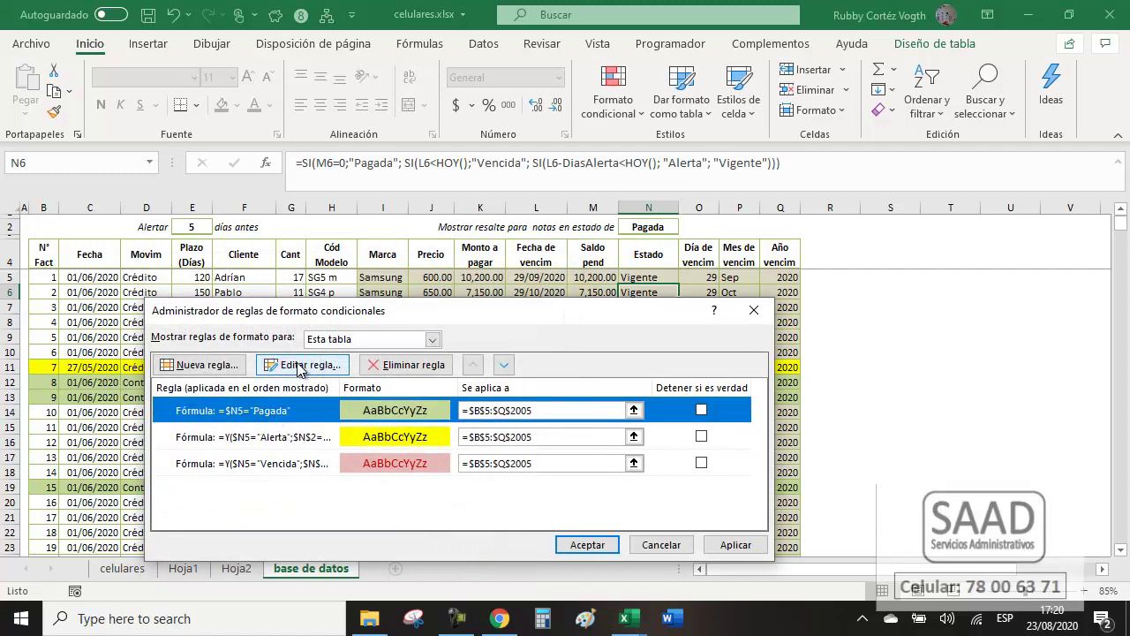
pyautogui.click(298, 366)
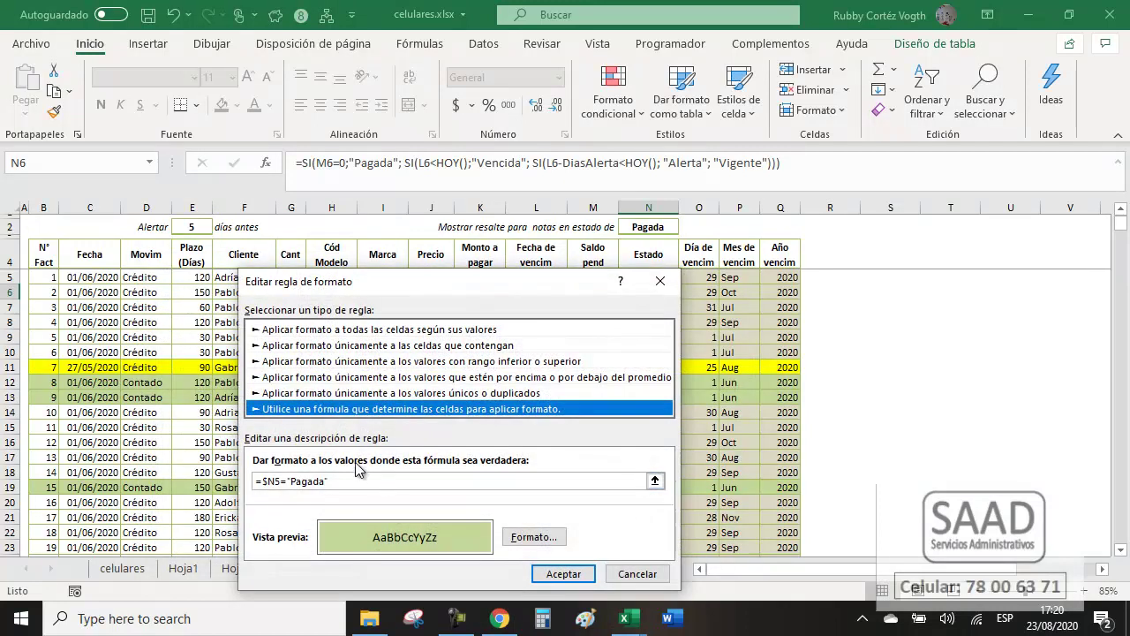
pyautogui.click(265, 481)
pyautogui.write('y(')
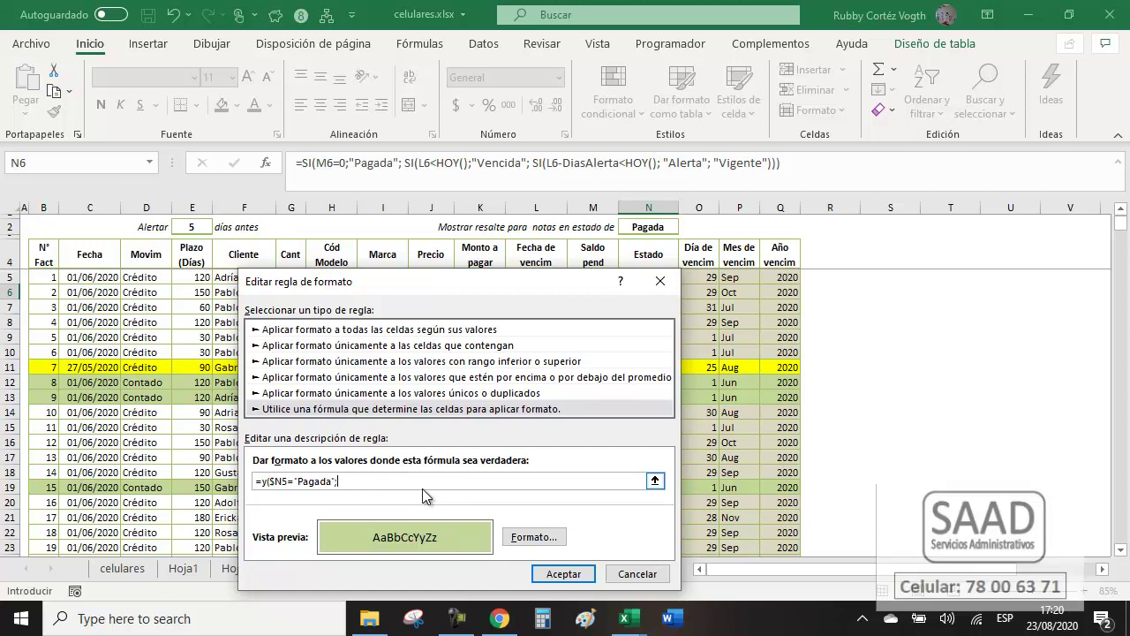
pyautogui.click(630, 228)
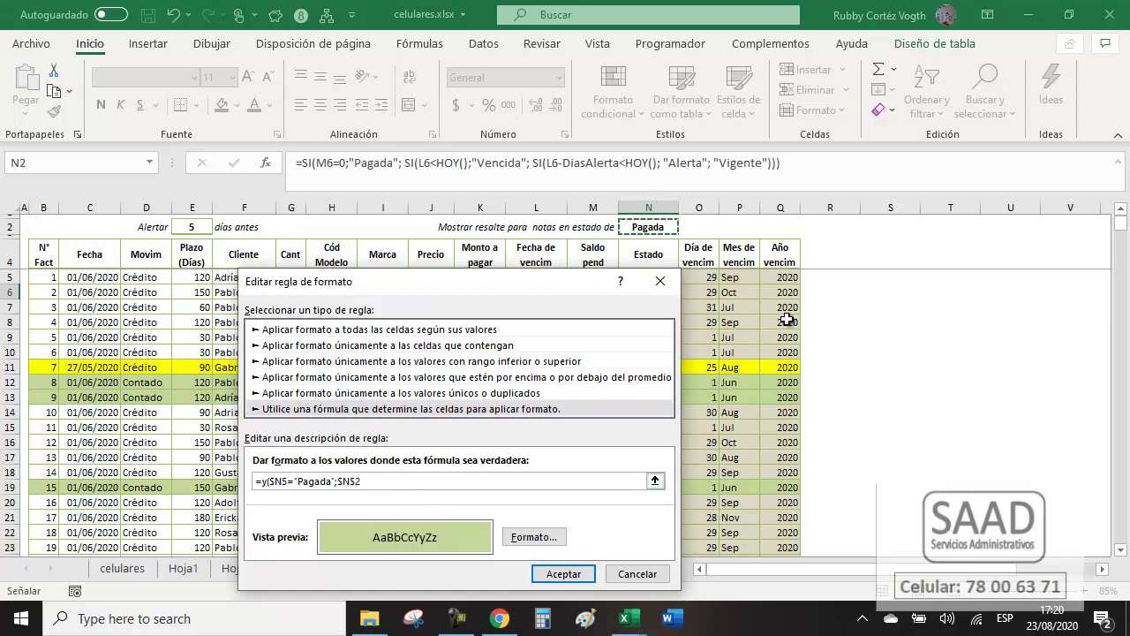
pyautogui.write('="Pagada')
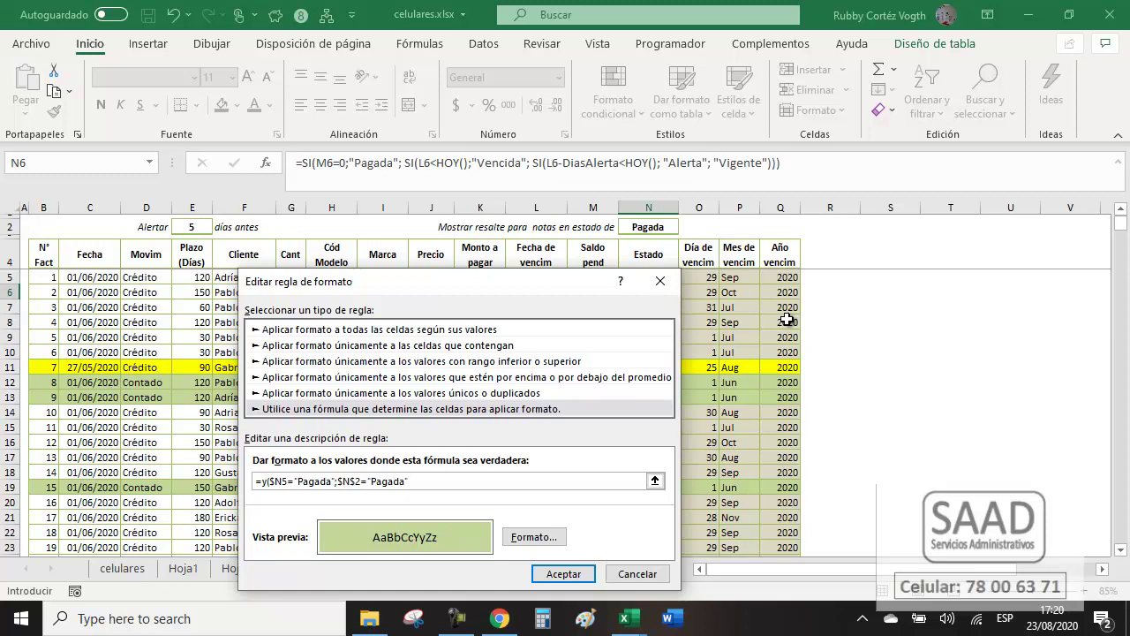
pyautogui.click(571, 576)
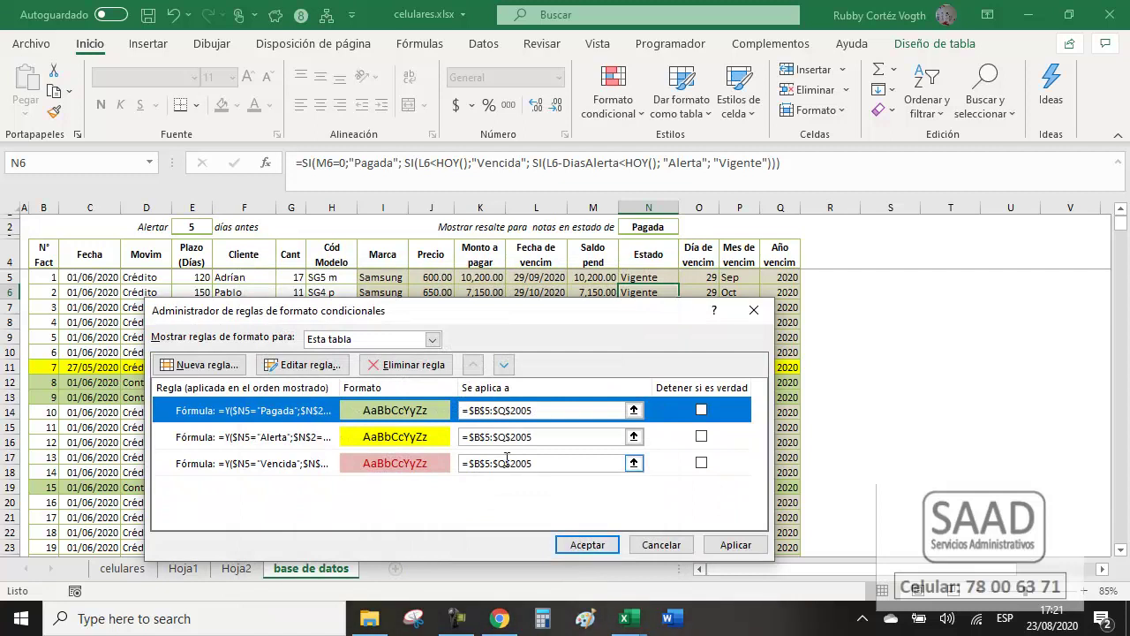
# Add an unformatted formula rule =$N$2="Ninguna" and apply all rules to the sheet.
pyautogui.click(203, 365)
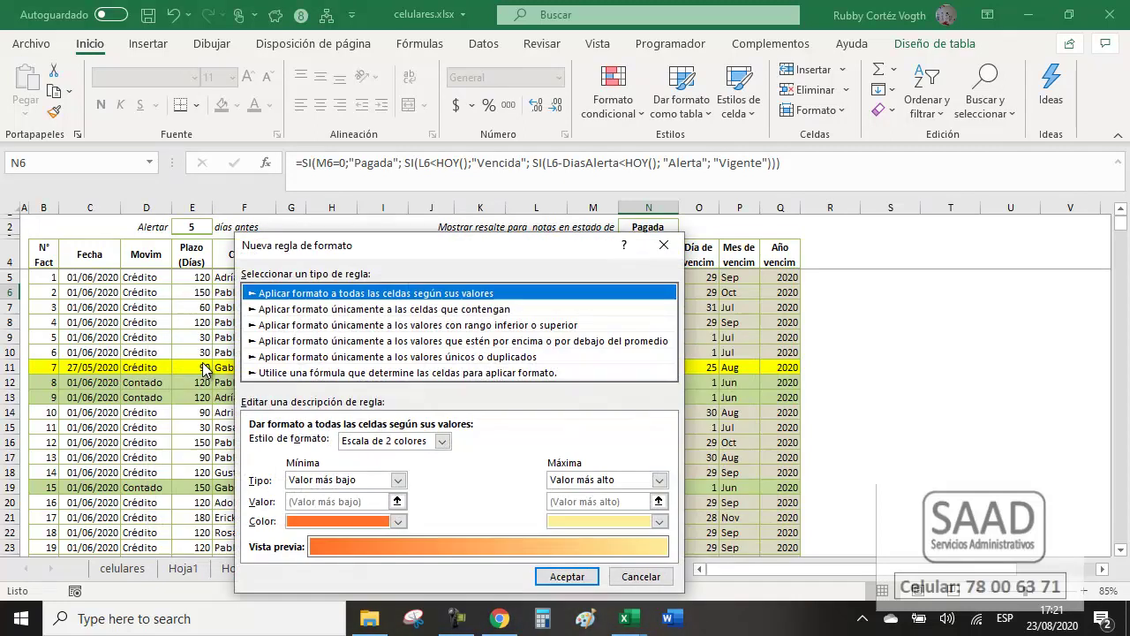
pyautogui.click(322, 374)
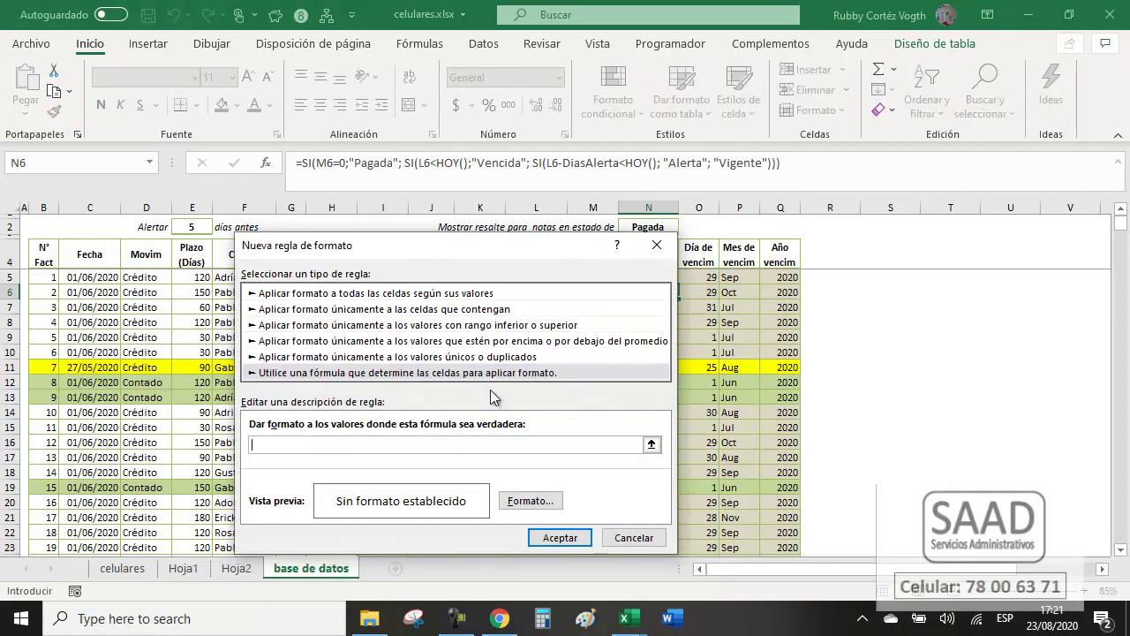
pyautogui.click(647, 221)
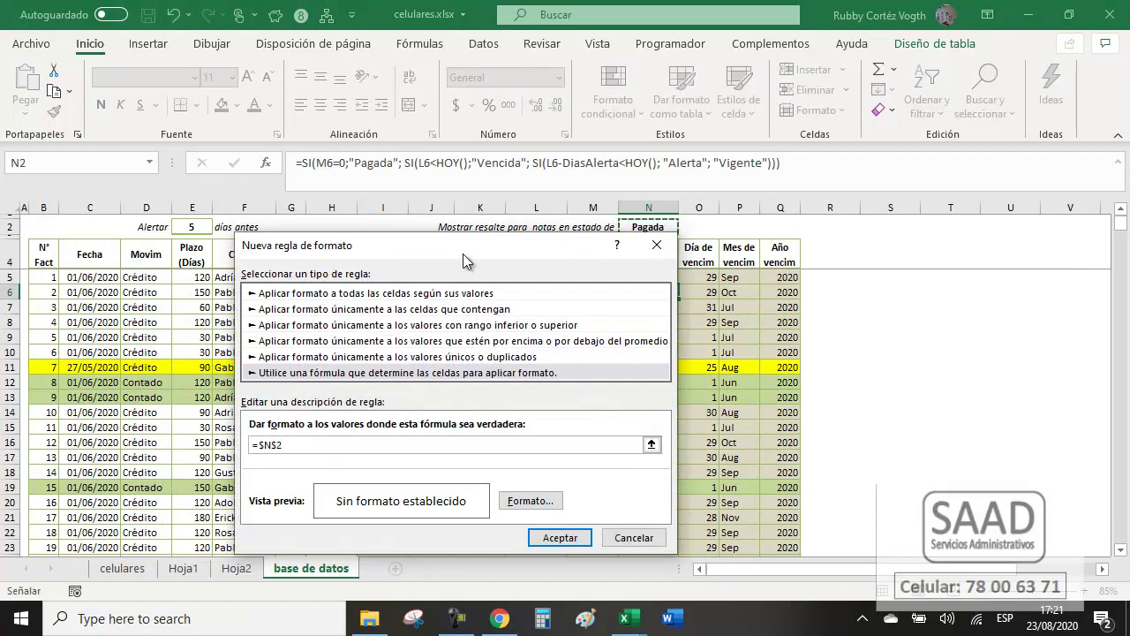
pyautogui.moveTo(466, 260); pyautogui.dragTo(399, 331)
pyautogui.write('="Ninguna')
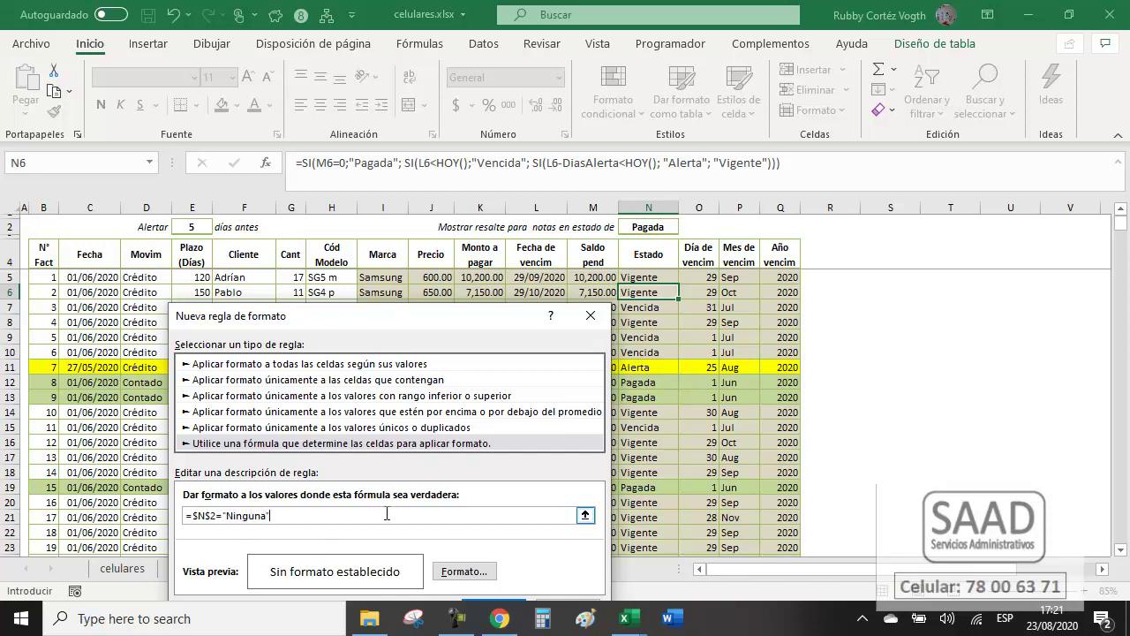
pyautogui.moveTo(346, 318); pyautogui.dragTo(326, 273)
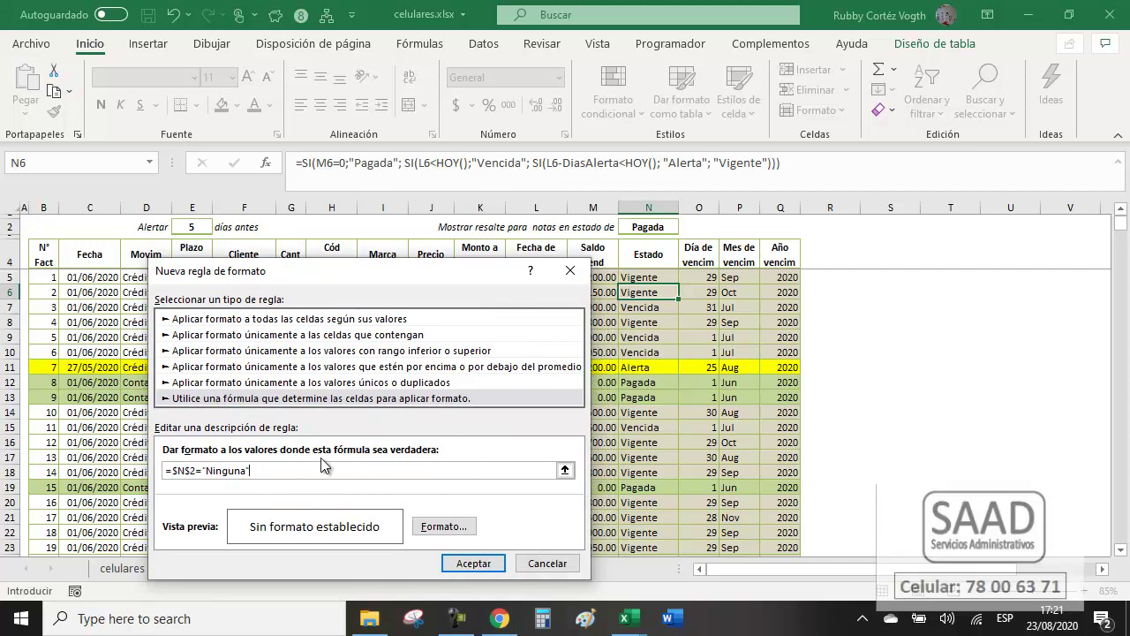
pyautogui.click(457, 563)
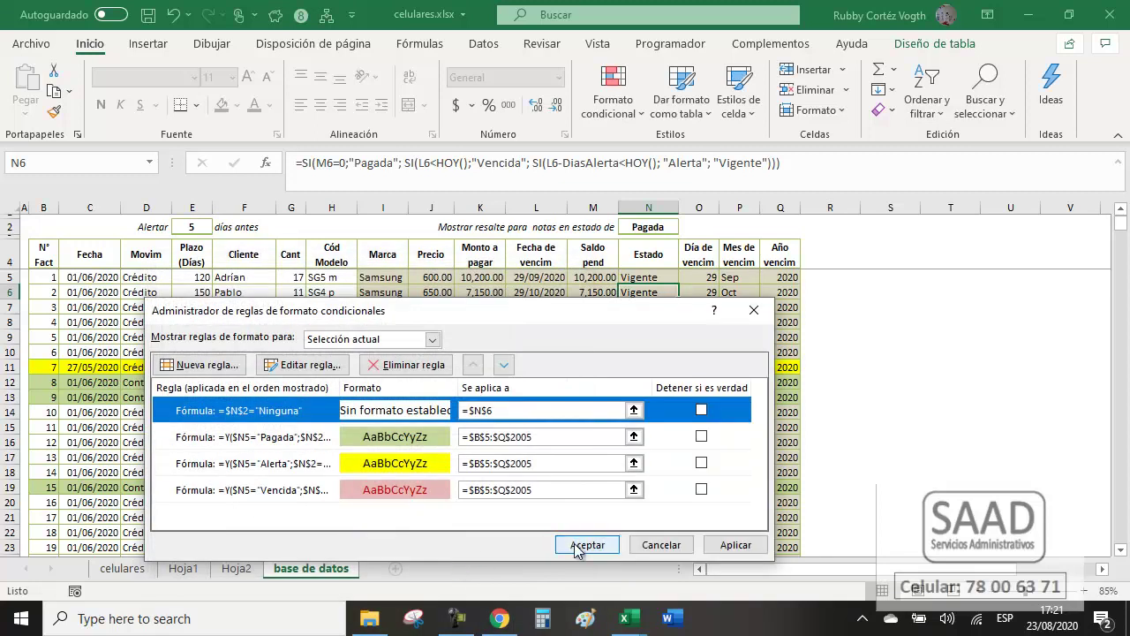
pyautogui.click(578, 542)
pyautogui.click(536, 411)
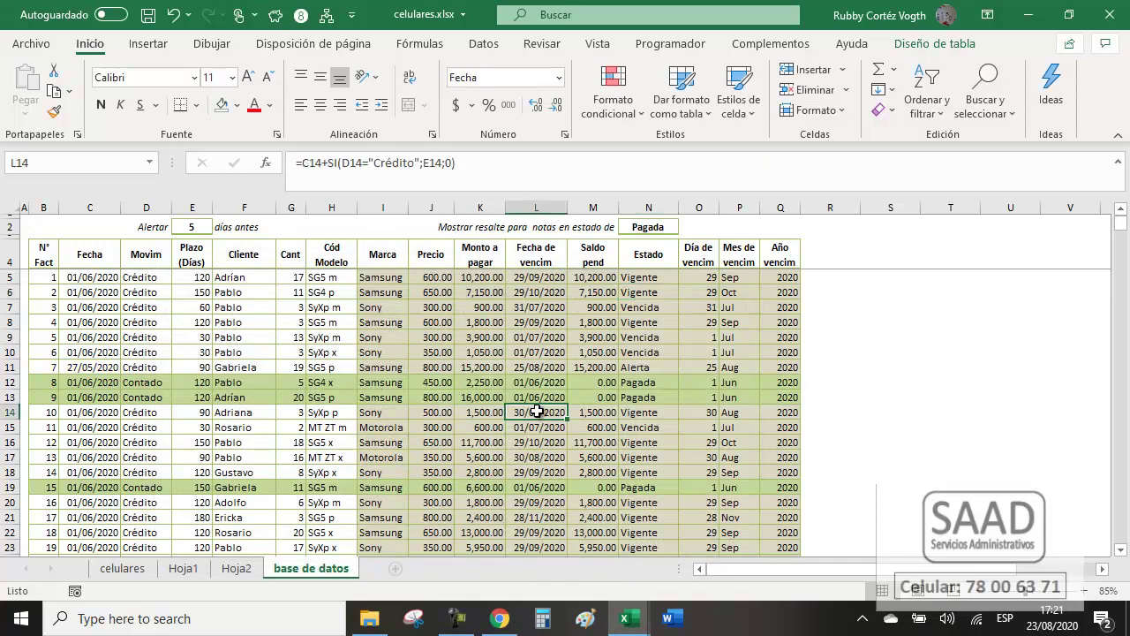
# Pick Ninguna from the N2 dropdown and confirm the invoice table has no highlighted rows.
pyautogui.click(664, 228)
pyautogui.click(694, 230)
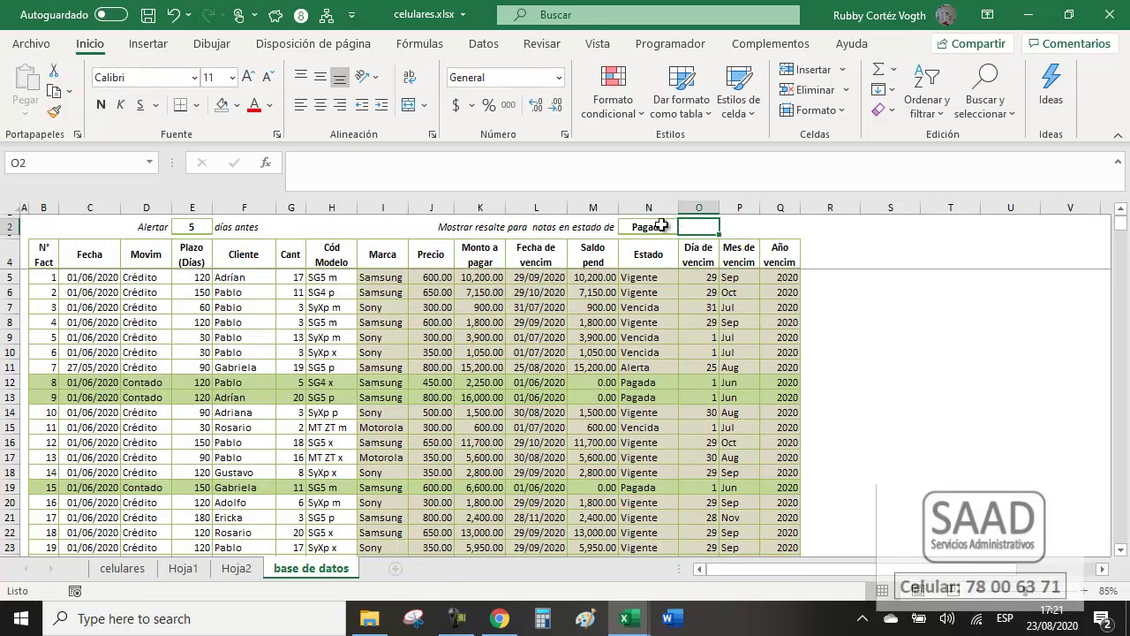
pyautogui.click(661, 227)
pyautogui.click(685, 227)
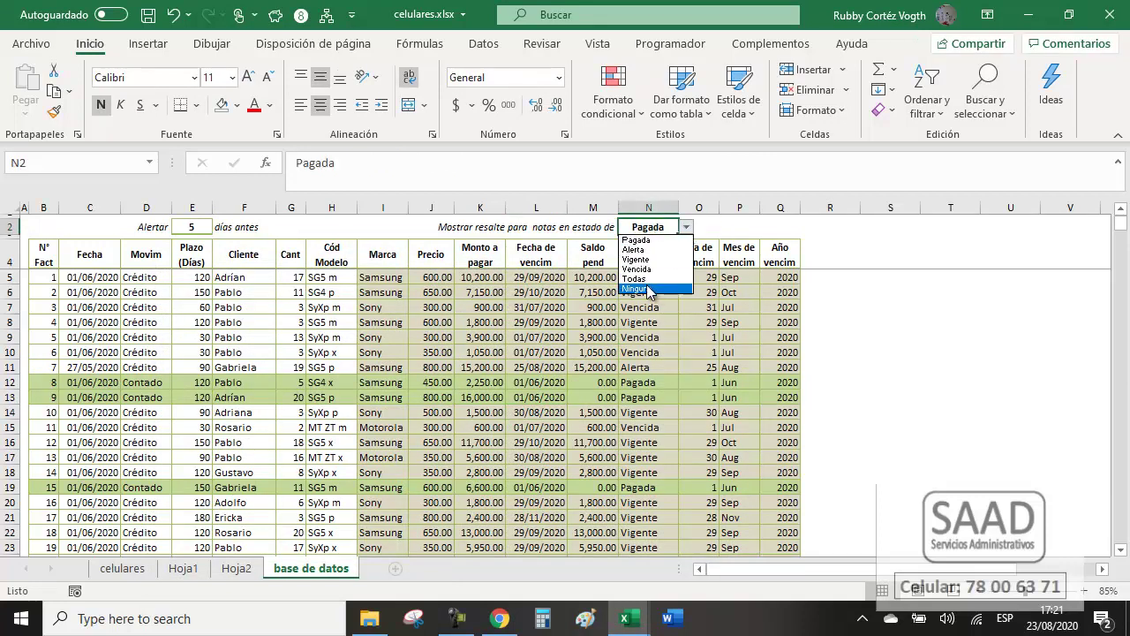
pyautogui.click(637, 288)
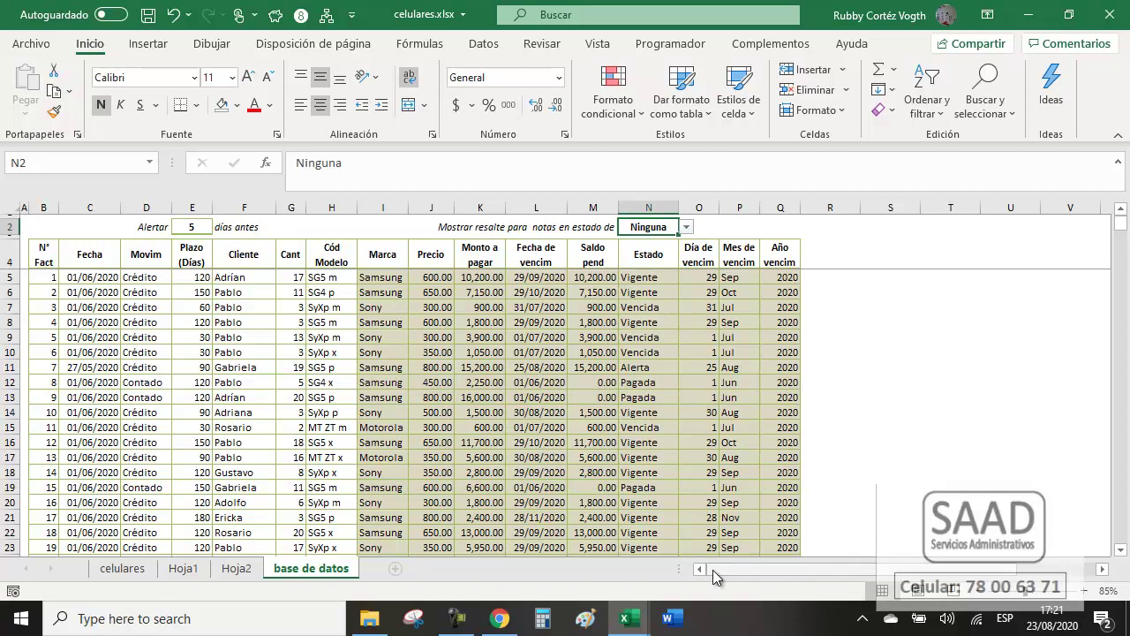
pyautogui.moveTo(393, 240); pyautogui.dragTo(774, 254)
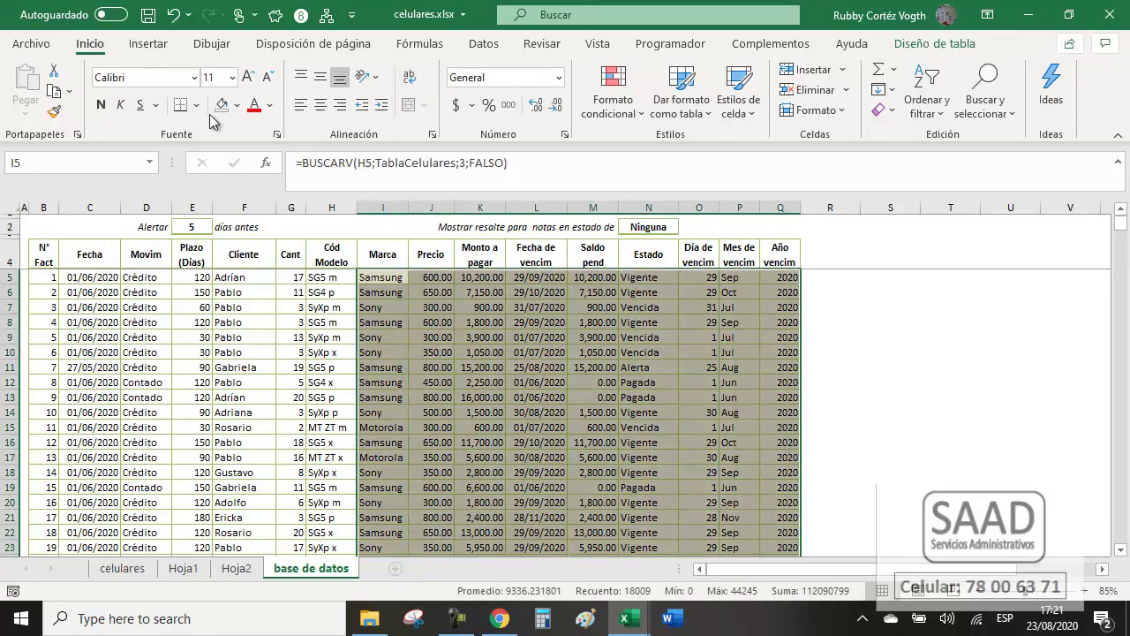
pyautogui.click(328, 352)
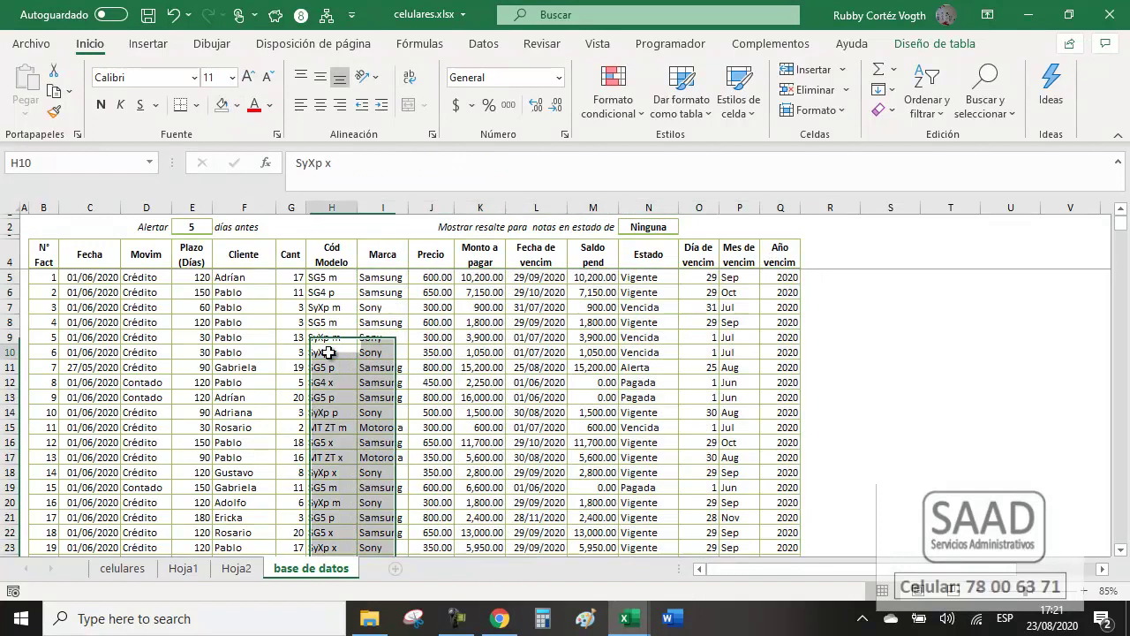
pyautogui.click(669, 227)
pyautogui.click(688, 227)
pyautogui.click(649, 256)
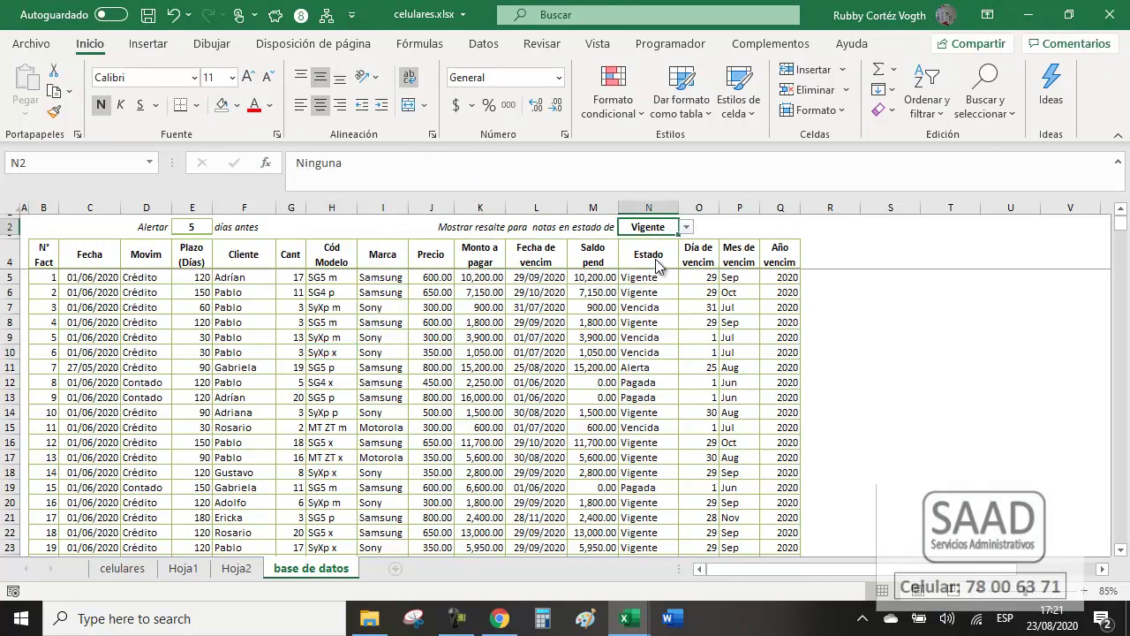
pyautogui.click(687, 229)
pyautogui.click(658, 279)
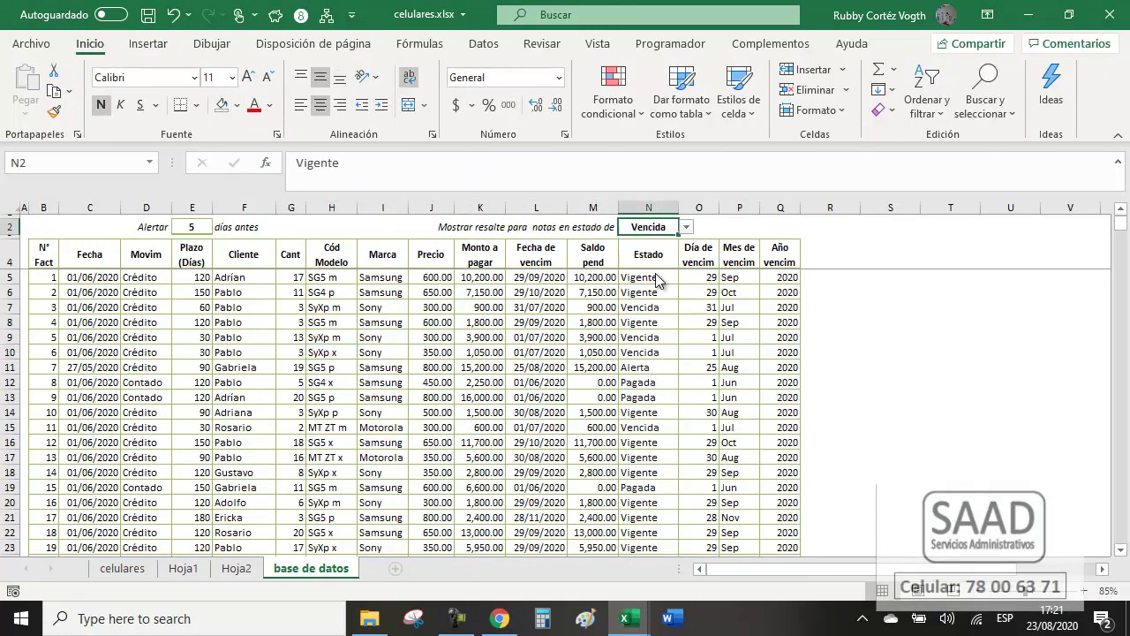
pyautogui.click(687, 229)
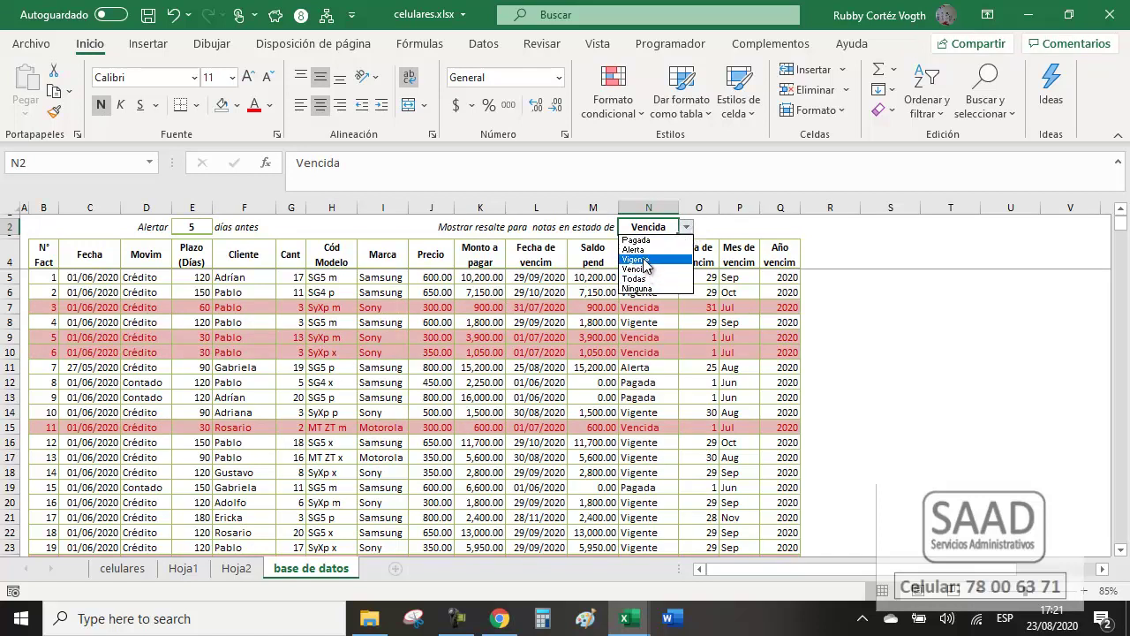
pyautogui.click(634, 249)
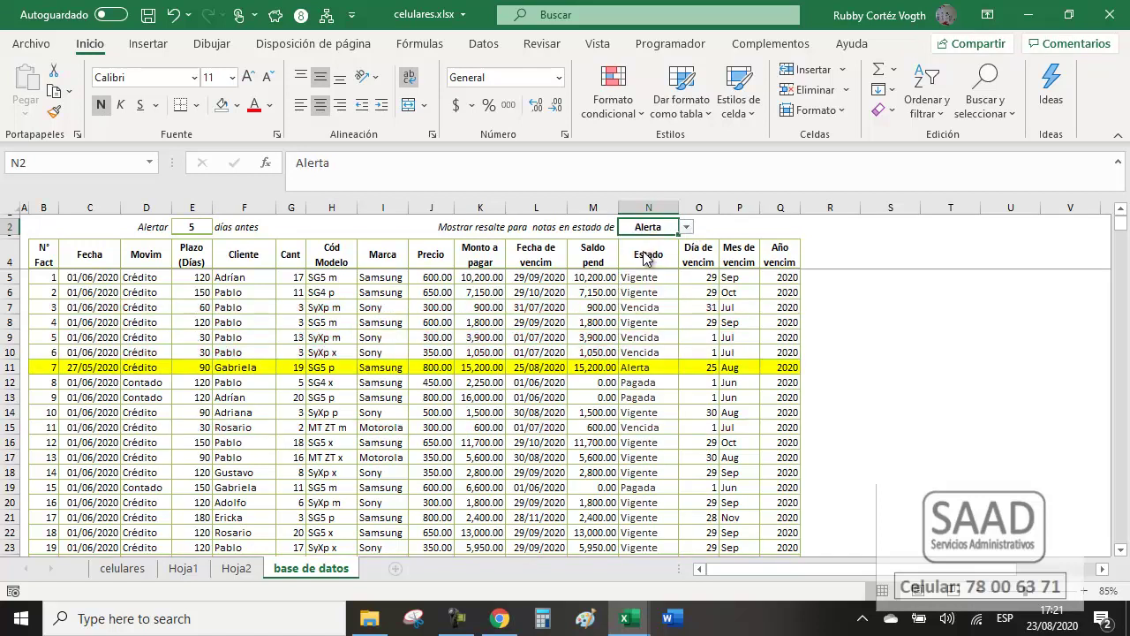
pyautogui.click(688, 229)
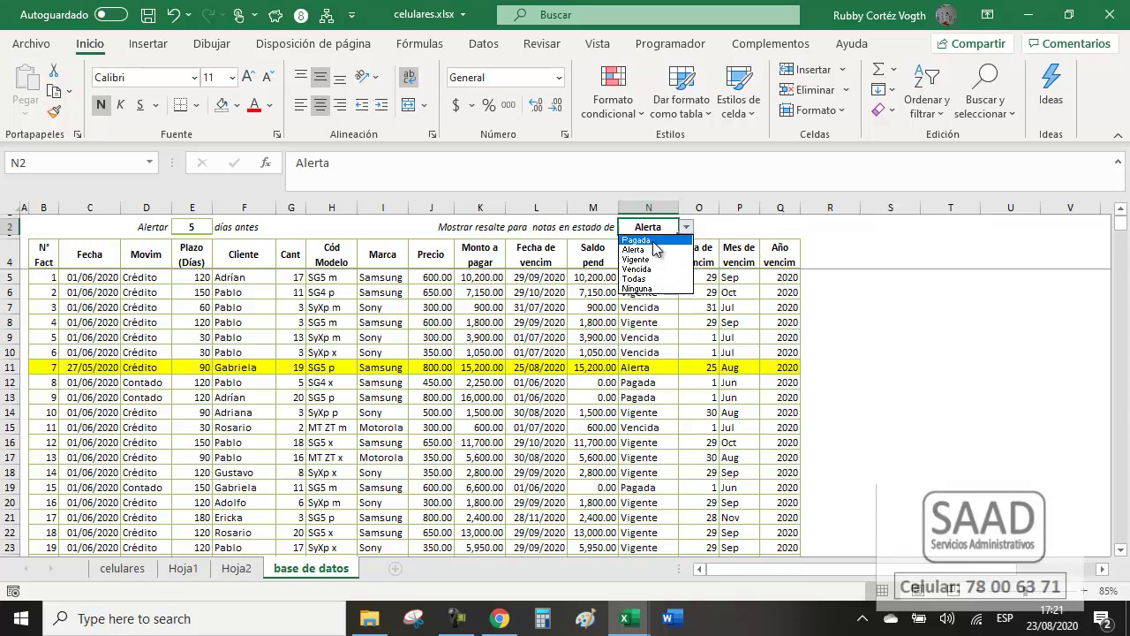
pyautogui.click(651, 240)
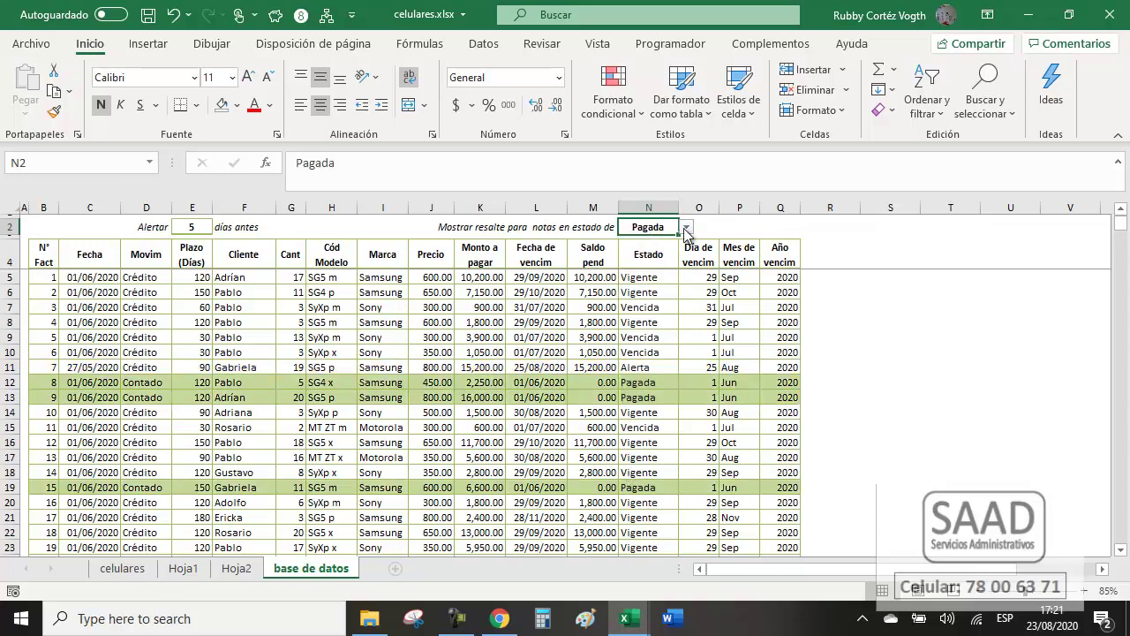
pyautogui.click(686, 229)
pyautogui.click(646, 298)
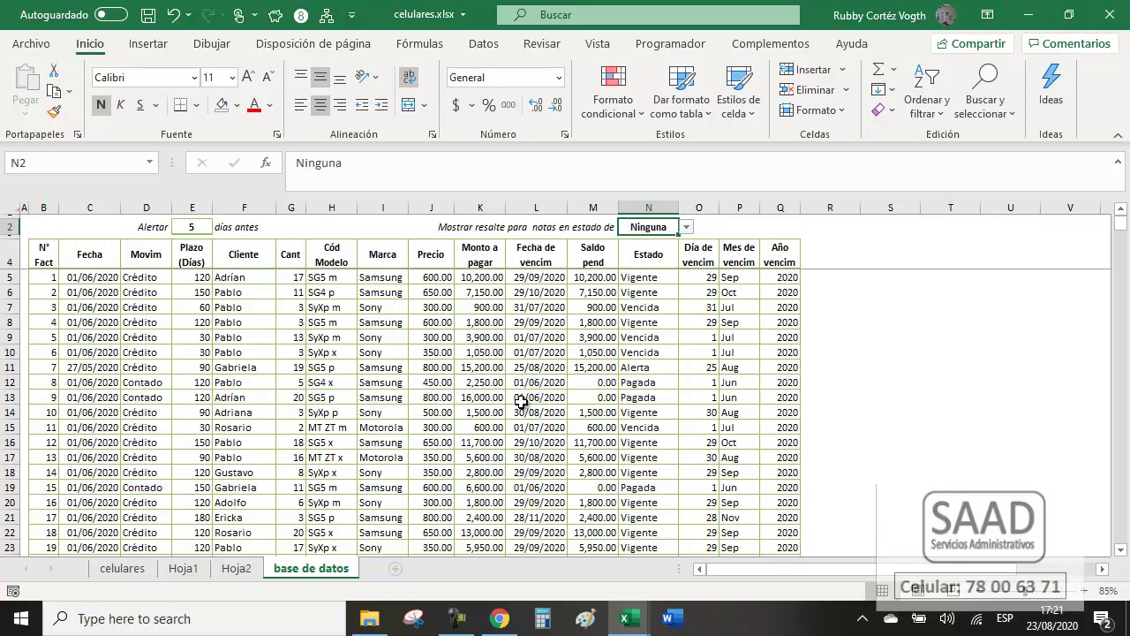
pyautogui.click(593, 337)
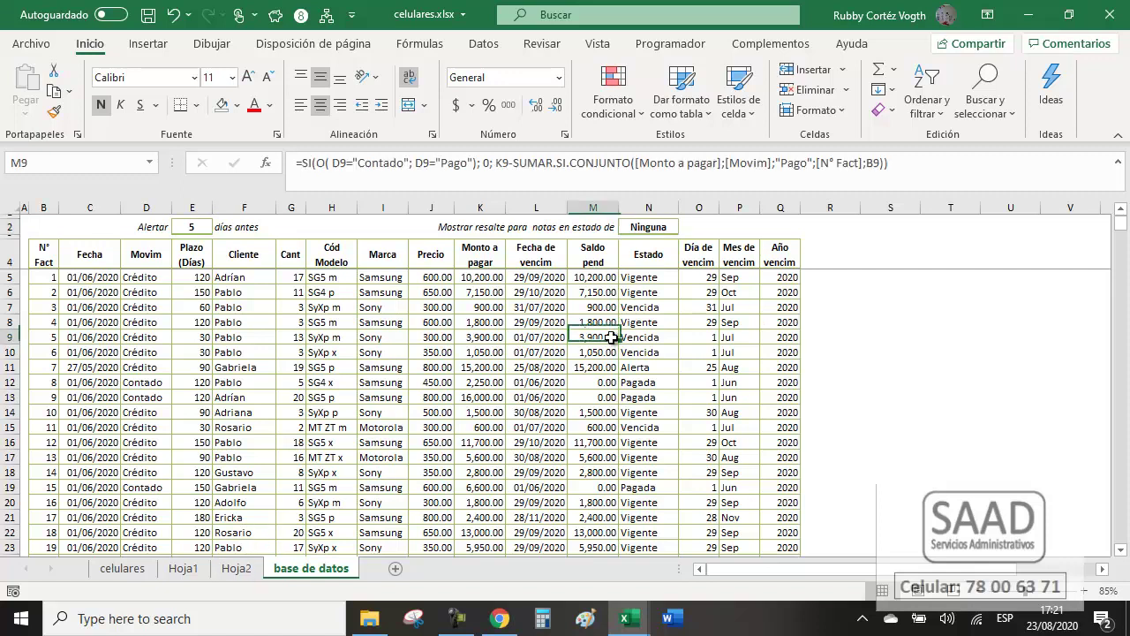
pyautogui.click(655, 230)
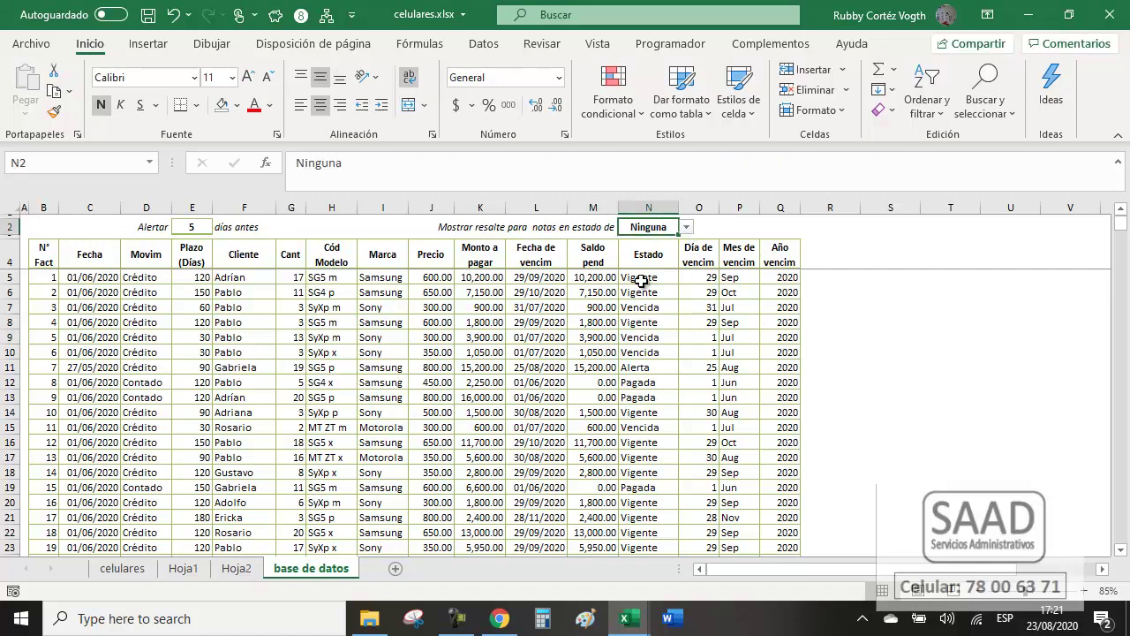
pyautogui.click(687, 230)
pyautogui.press('Escape')
pyautogui.click(642, 280)
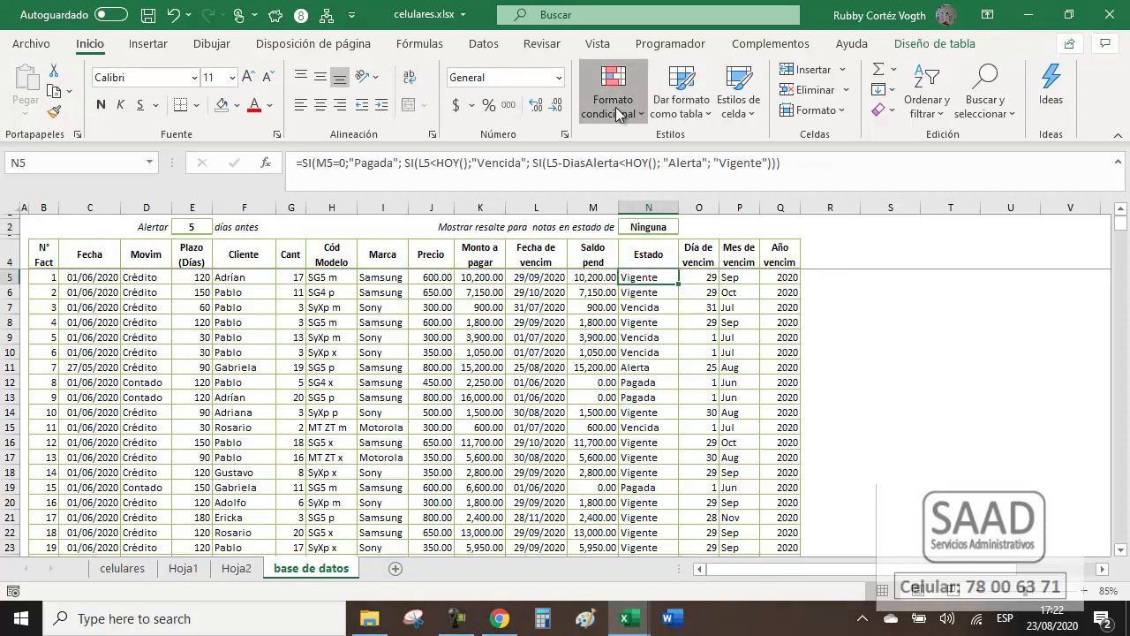
# Change the Vencida rule formula to =Y($N5="Vencida";O($N$2="Vencida";$N$2="Todas")).
pyautogui.click(612, 97)
pyautogui.click(670, 406)
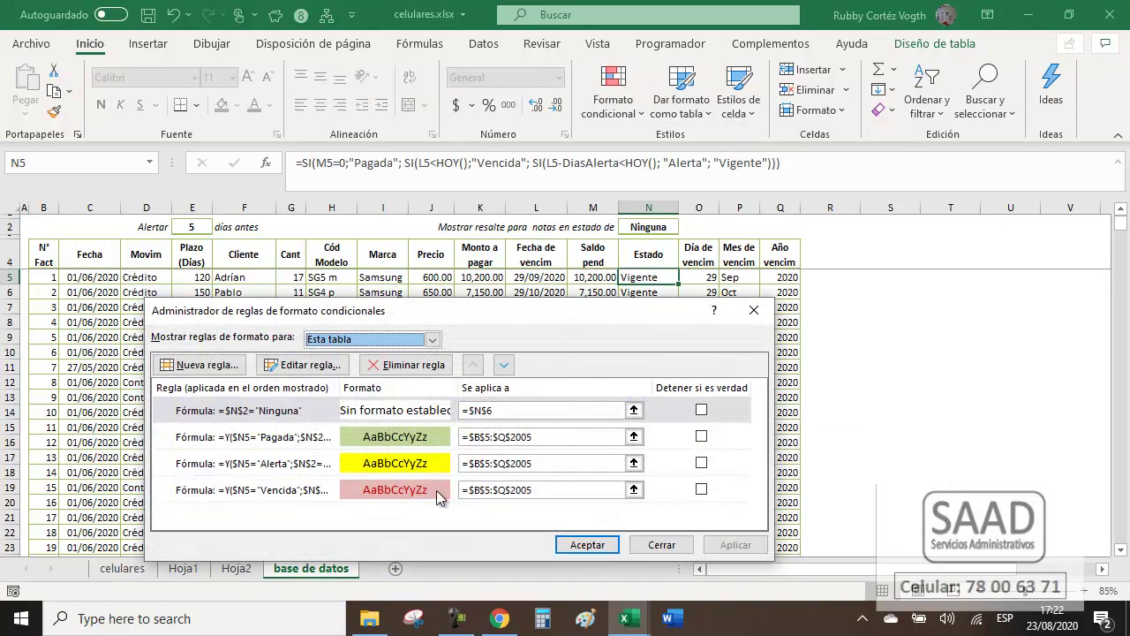
pyautogui.click(295, 496)
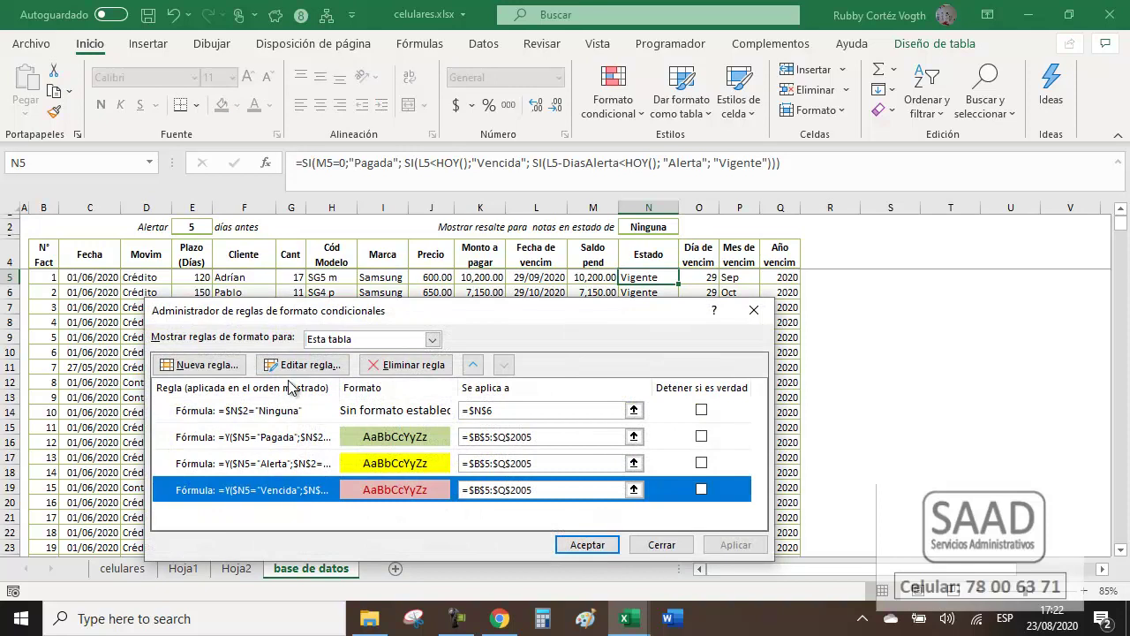
pyautogui.click(291, 366)
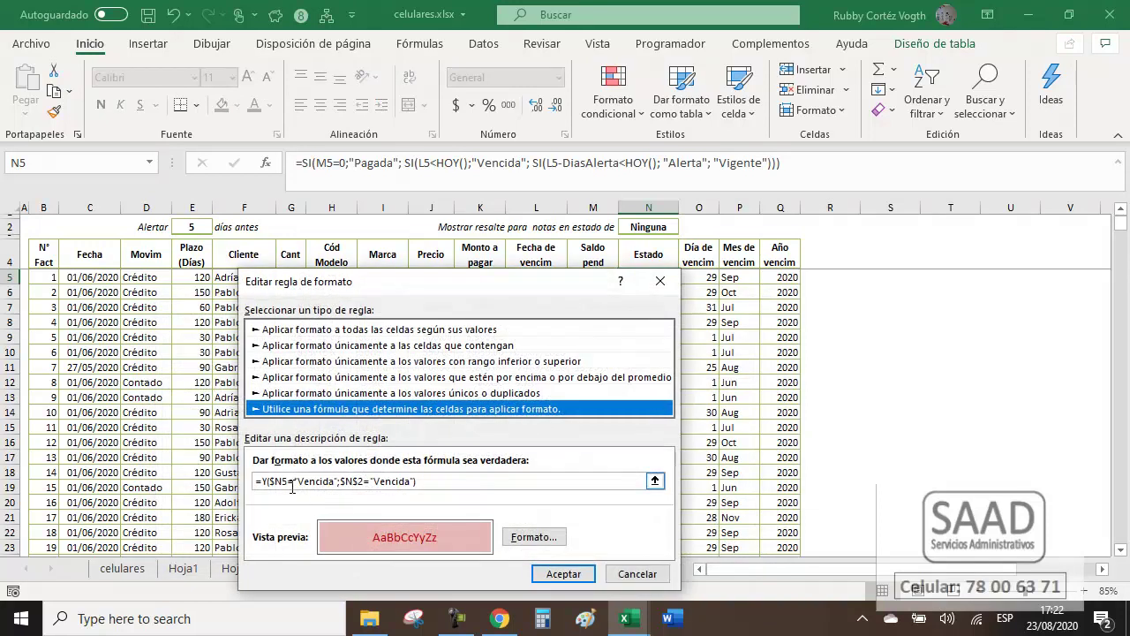
pyautogui.click(343, 482)
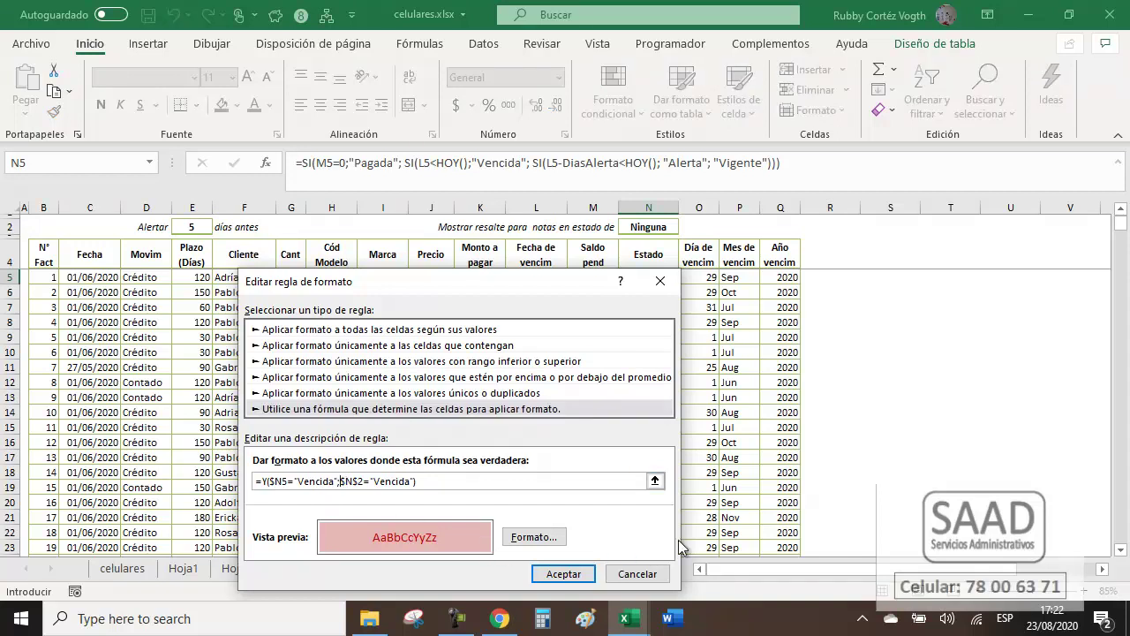
pyautogui.write('o(')
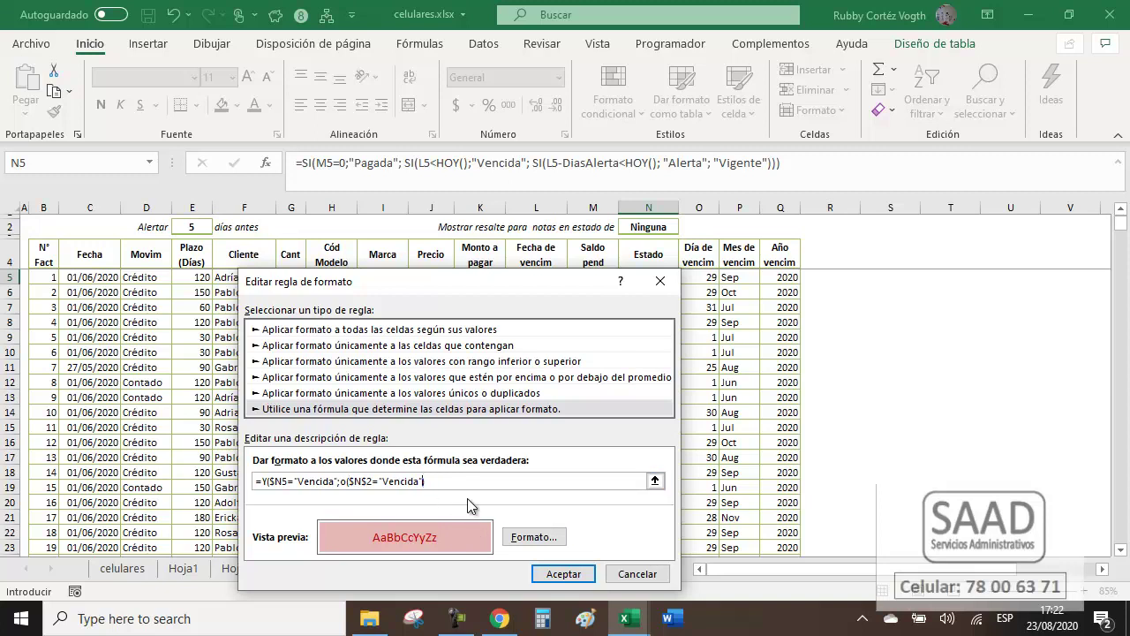
pyautogui.write(')')
pyautogui.write('$N$2')
pyautogui.write('Todas')
pyautogui.click(563, 574)
# Change the Alerta rule formula to =Y($N5="Alerta";O($N$2="Alerta";$N$2="Todas")).
pyautogui.click(264, 463)
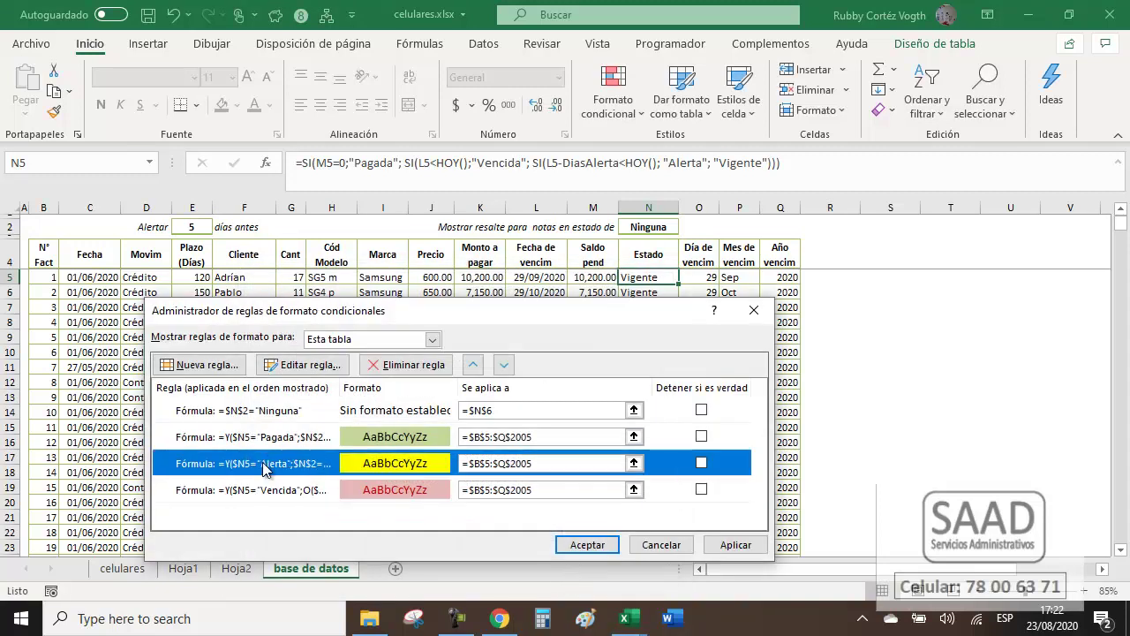
pyautogui.click(315, 366)
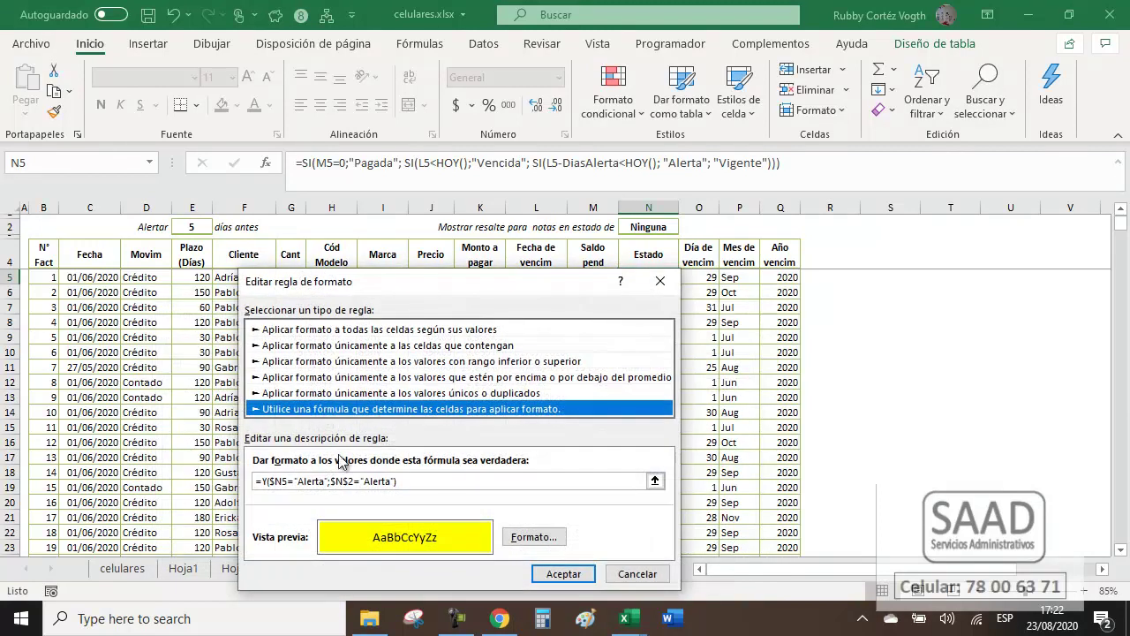
pyautogui.click(330, 481)
pyautogui.write('o(')
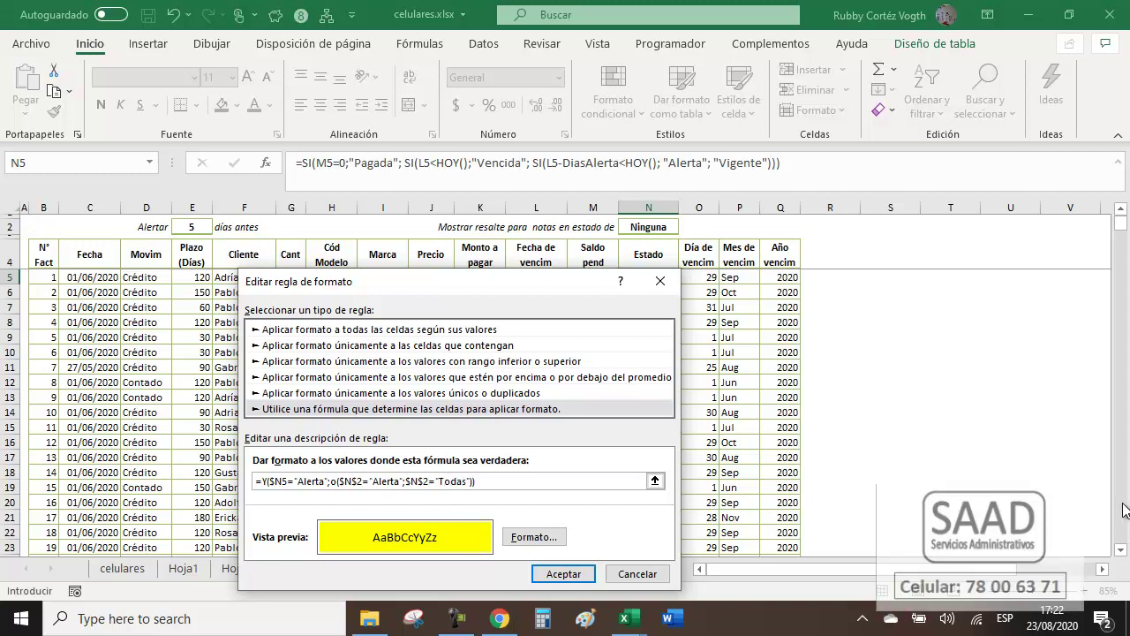
pyautogui.click(560, 576)
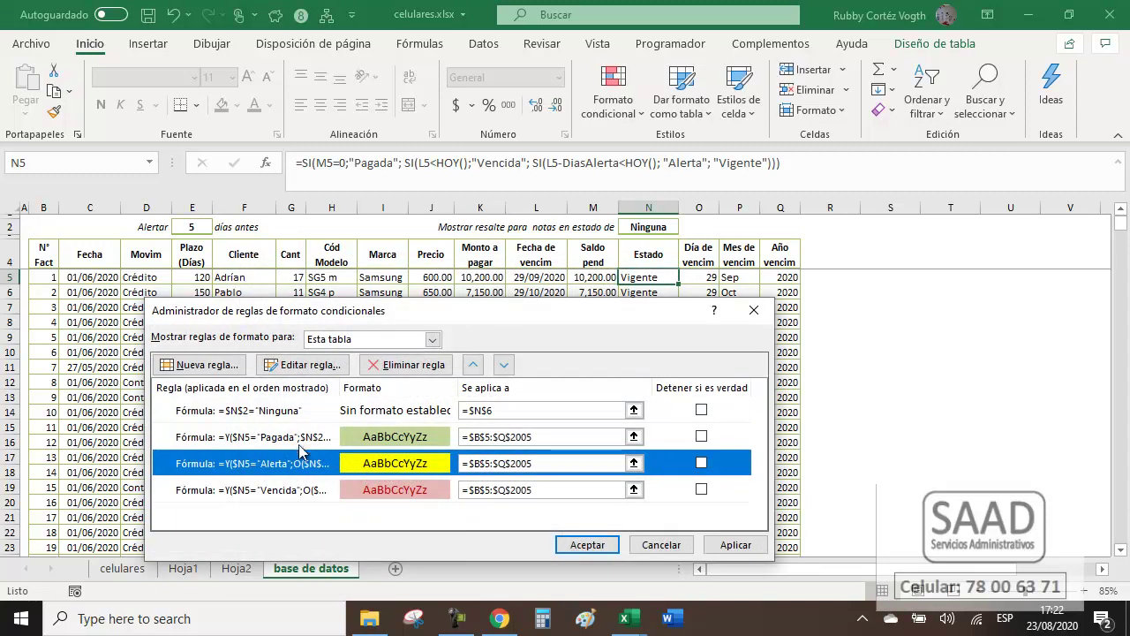
# Change the Pagada rule formula to =Y($N5="Pagada";O($N$2="Pagada";$N$2="Todas")).
pyautogui.click(287, 436)
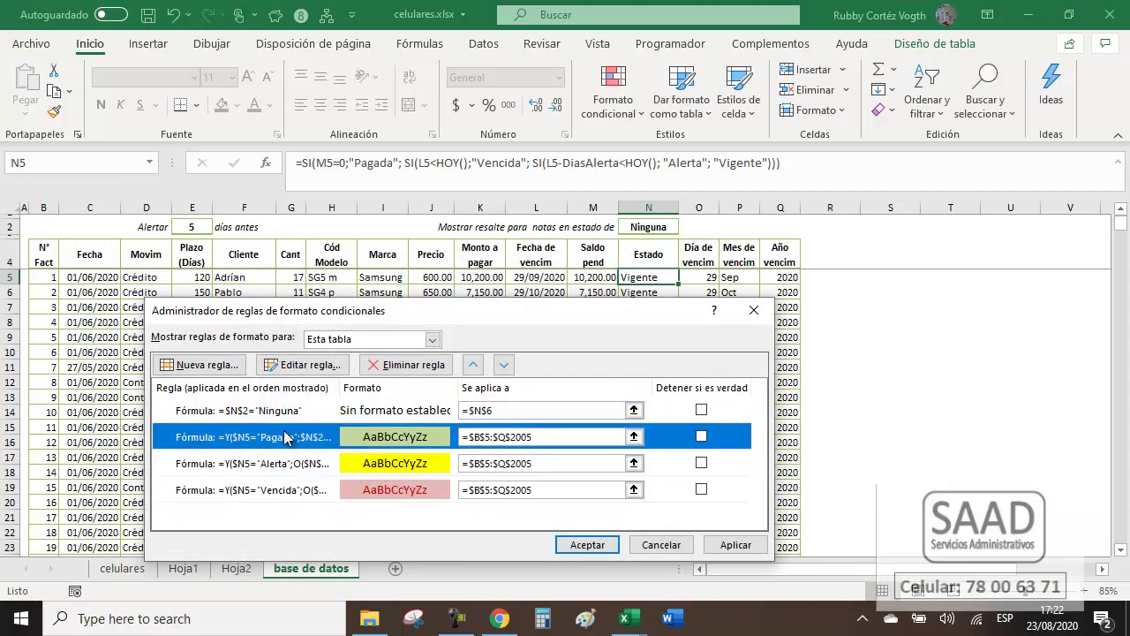
pyautogui.click(301, 364)
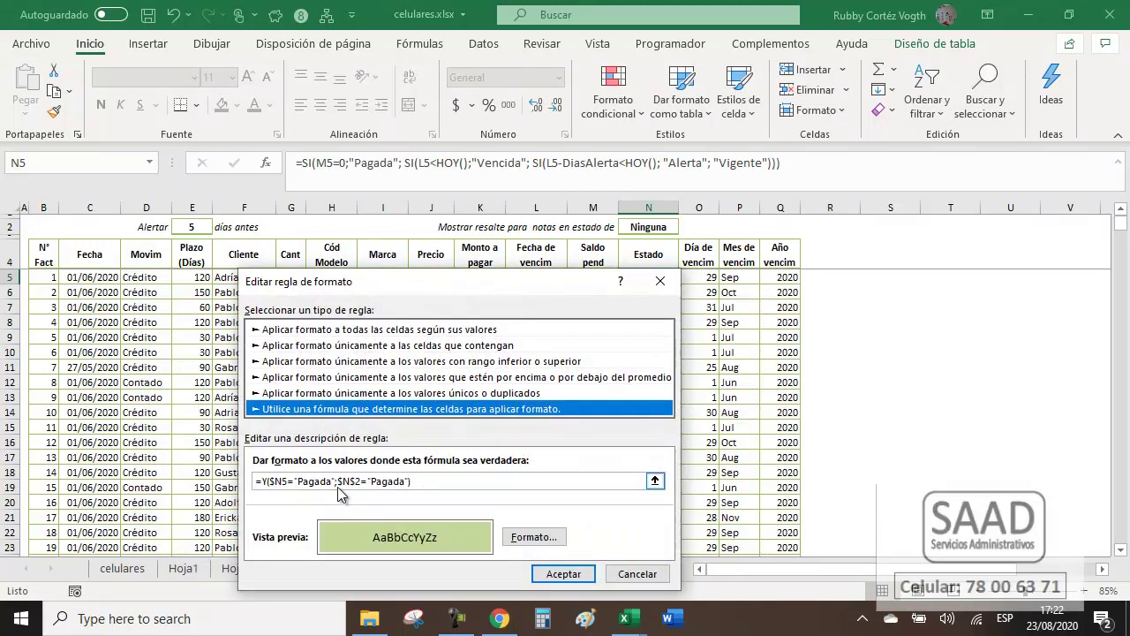
pyautogui.click(338, 481)
pyautogui.write('o(')
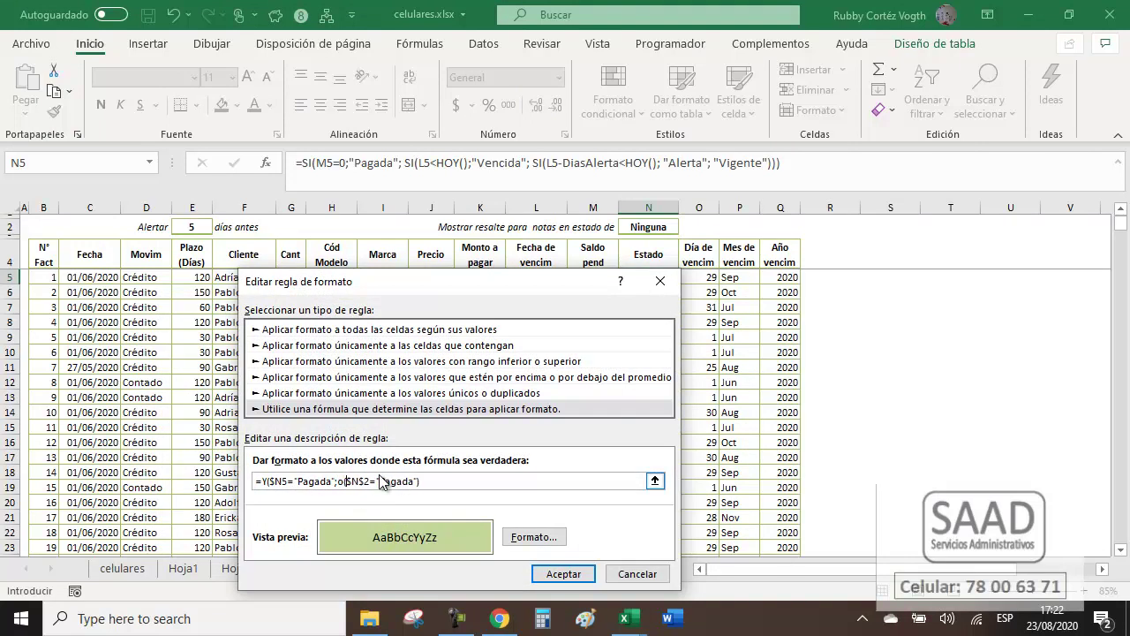
pyautogui.write(')')
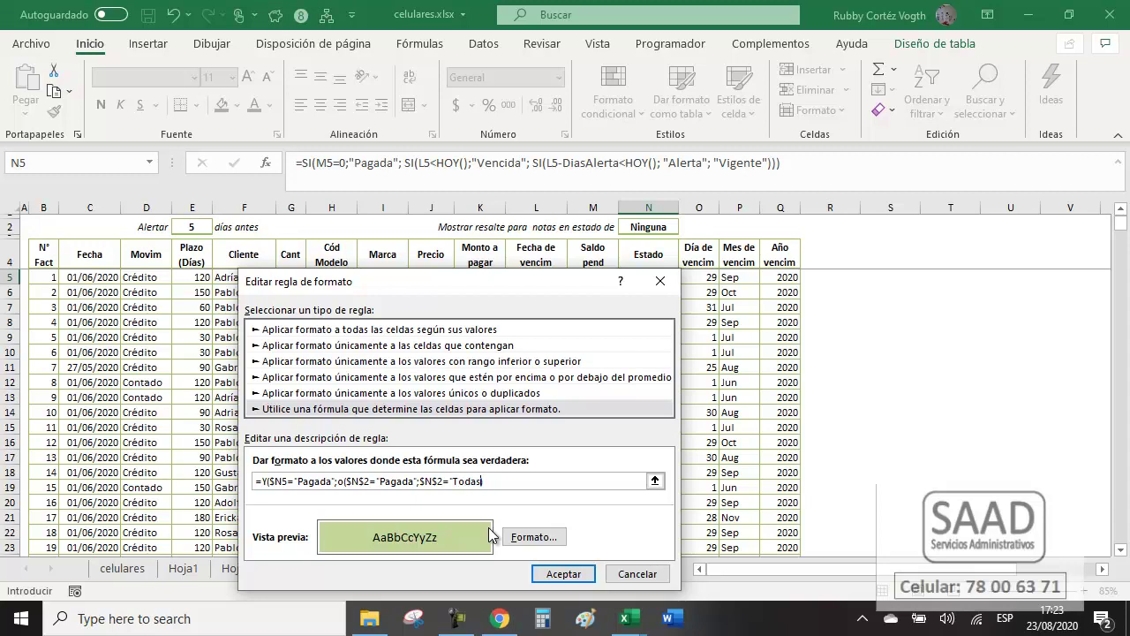
pyautogui.click(555, 572)
# Apply the edited rules and set N2 to Todas to highlight every status.
pyautogui.click(596, 545)
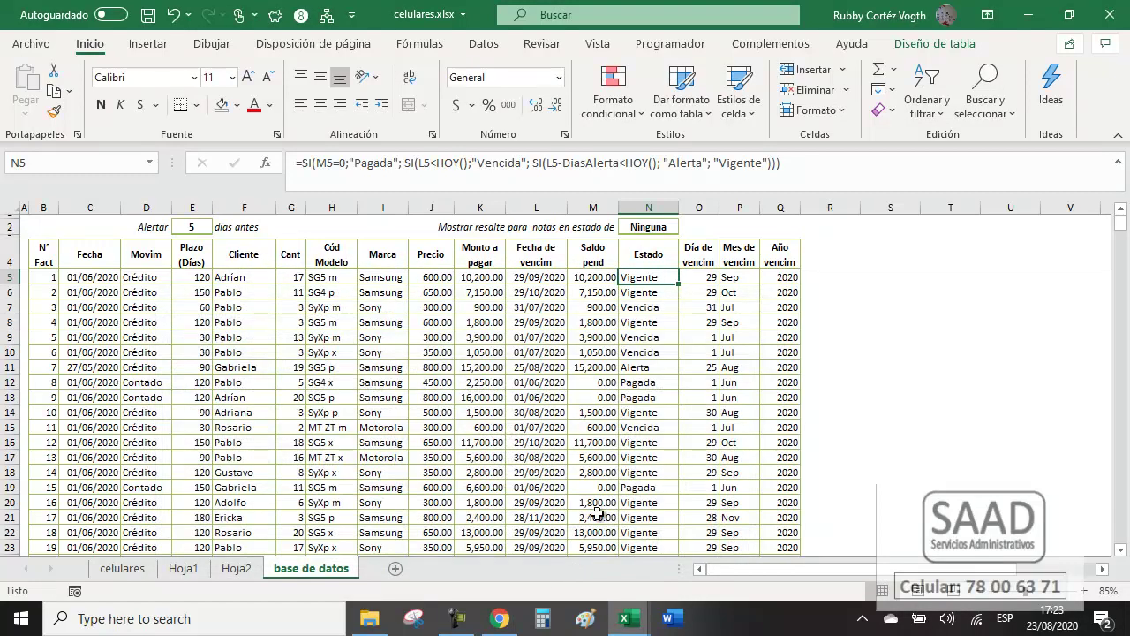
pyautogui.click(664, 396)
pyautogui.click(674, 225)
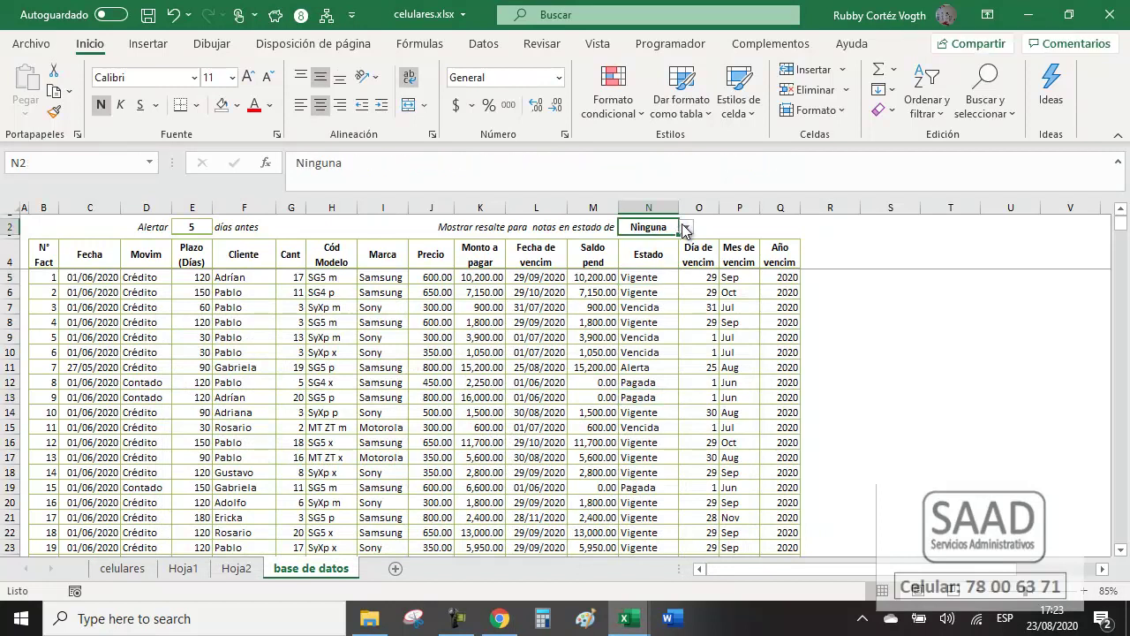
pyautogui.click(686, 227)
pyautogui.click(651, 281)
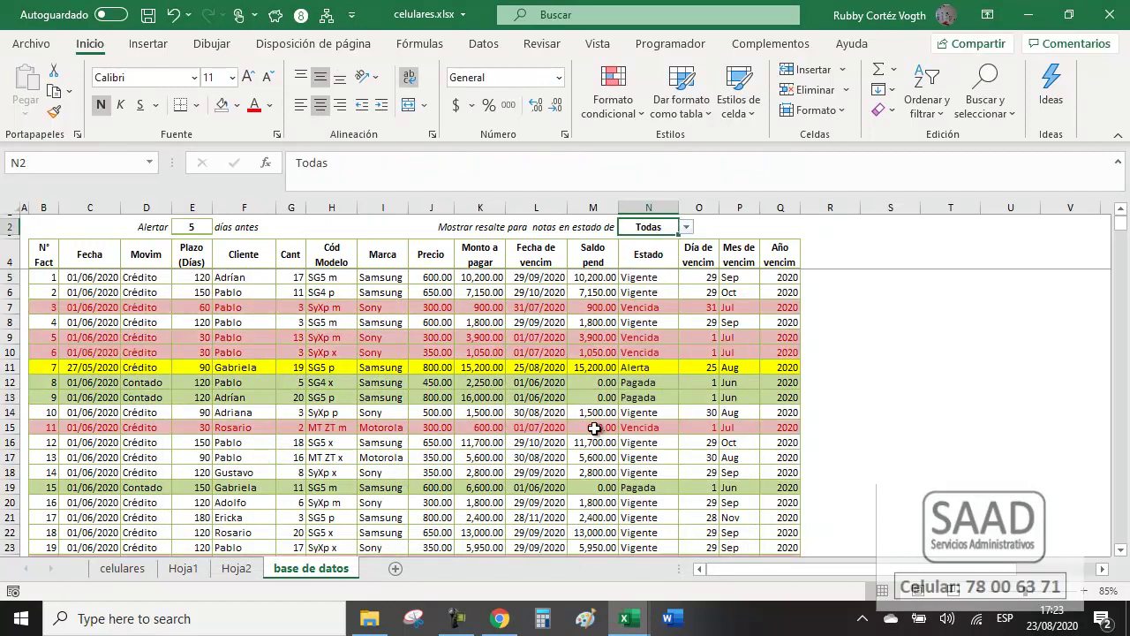
# Switch N2 through Vencida, Alerta and Pagada to check each highlights its rows.
pyautogui.click(686, 227)
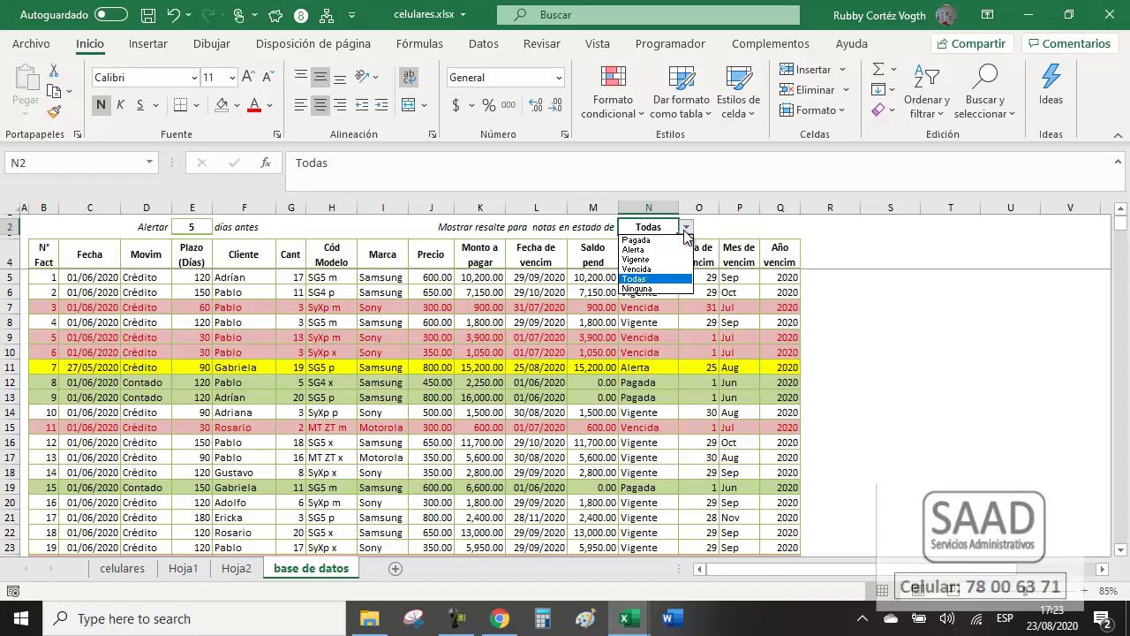
pyautogui.click(653, 276)
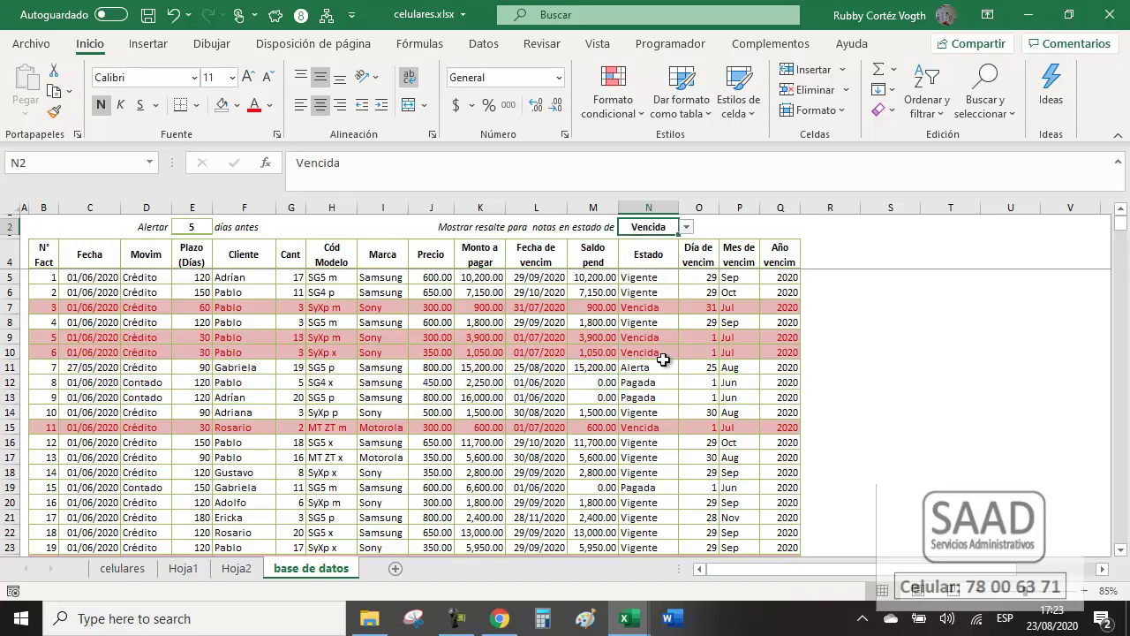
pyautogui.click(686, 228)
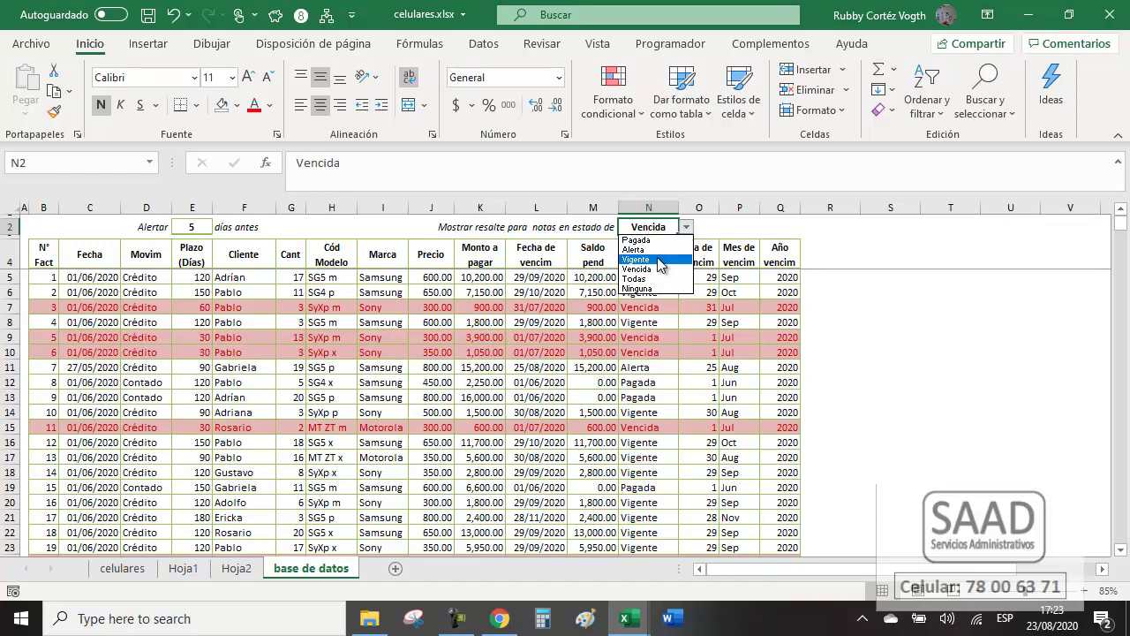
pyautogui.click(658, 249)
pyautogui.click(686, 228)
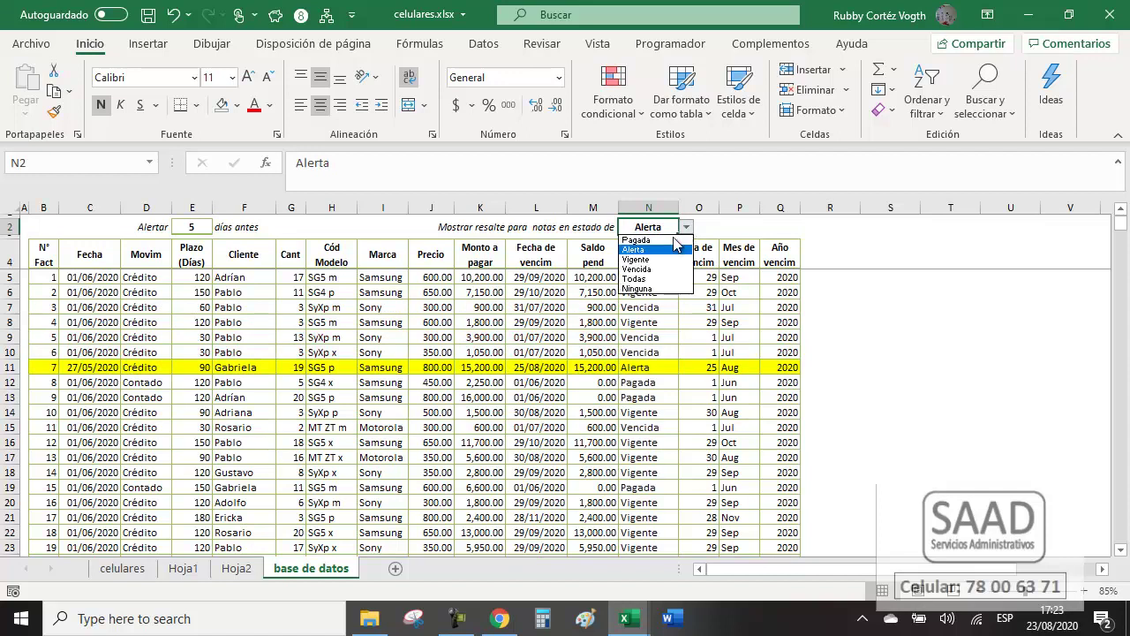
pyautogui.click(658, 263)
pyautogui.click(587, 384)
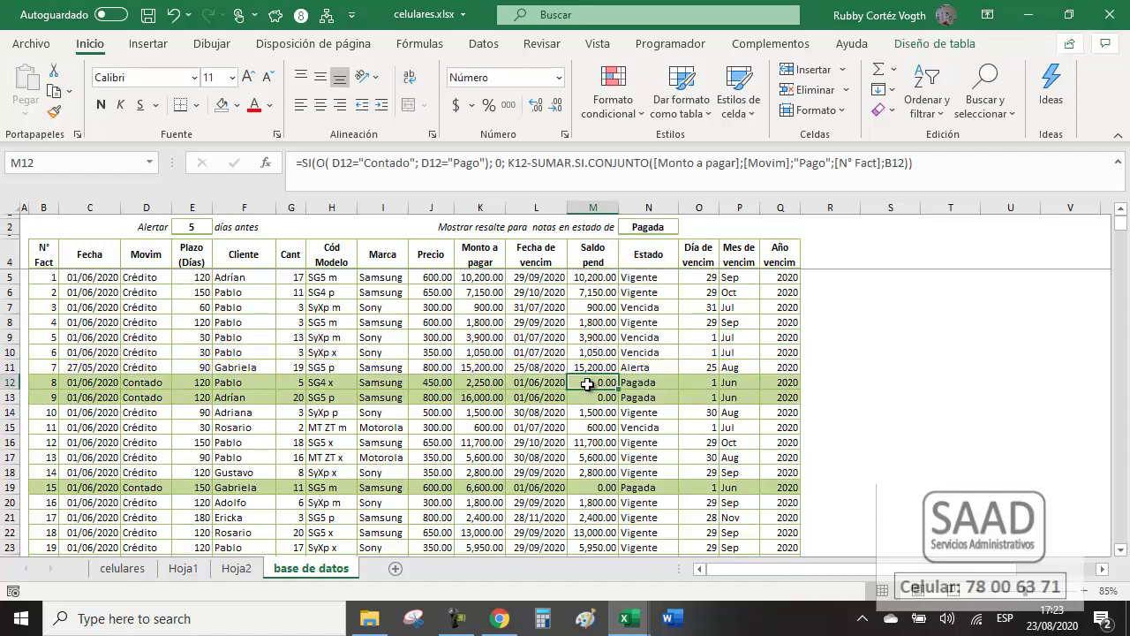
# Reset N2 to Ninguna and go to the Hoja2 pivot table sheet.
pyautogui.click(651, 227)
pyautogui.click(686, 228)
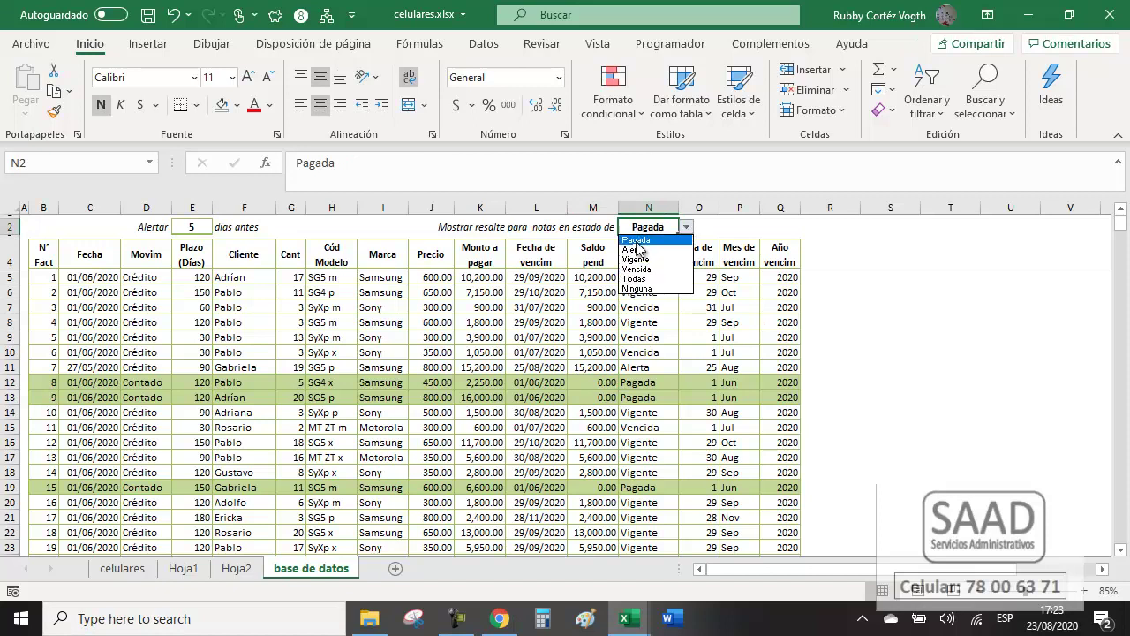
pyautogui.click(636, 288)
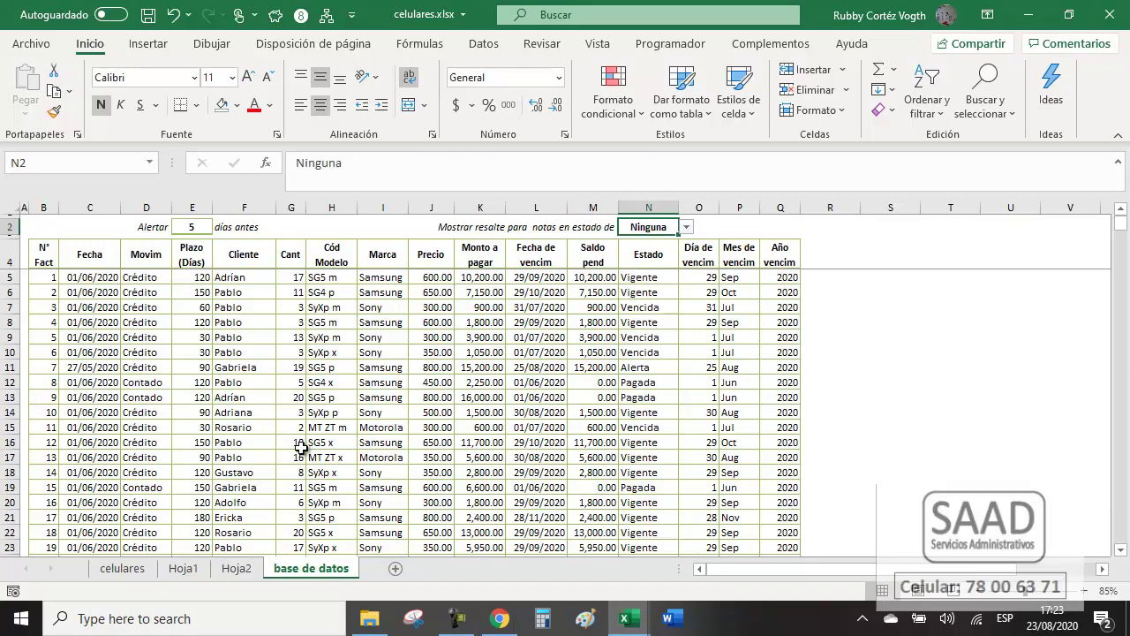
pyautogui.click(238, 568)
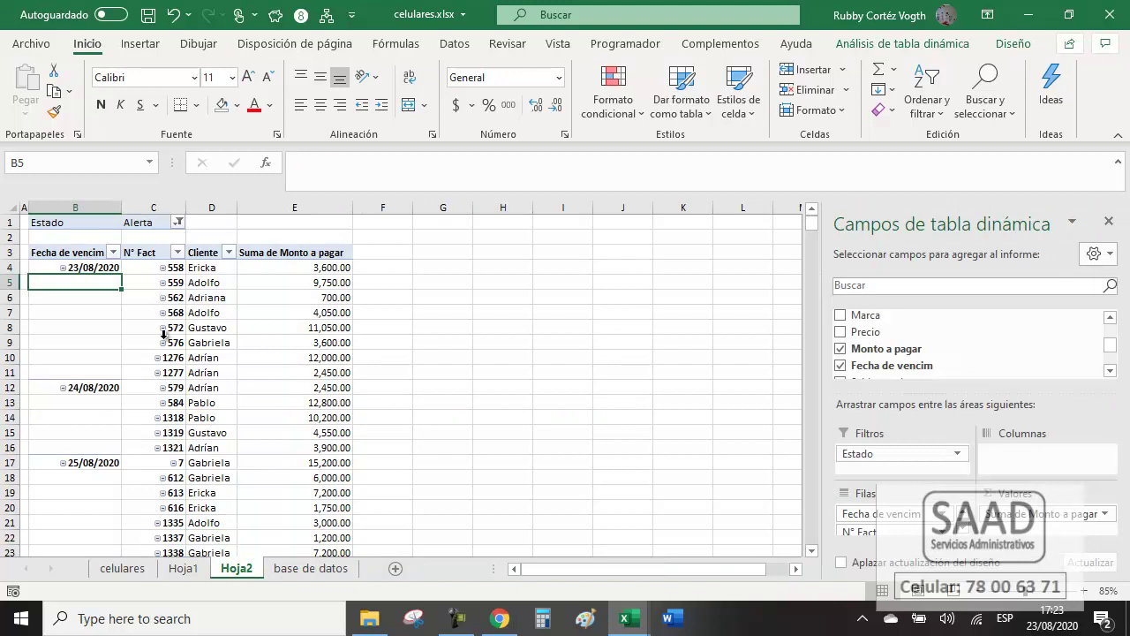
# Check the Hoja1 pivot's Mes de vencim and Año vencim filters, then return to base de datos.
pyautogui.click(164, 333)
pyautogui.click(183, 569)
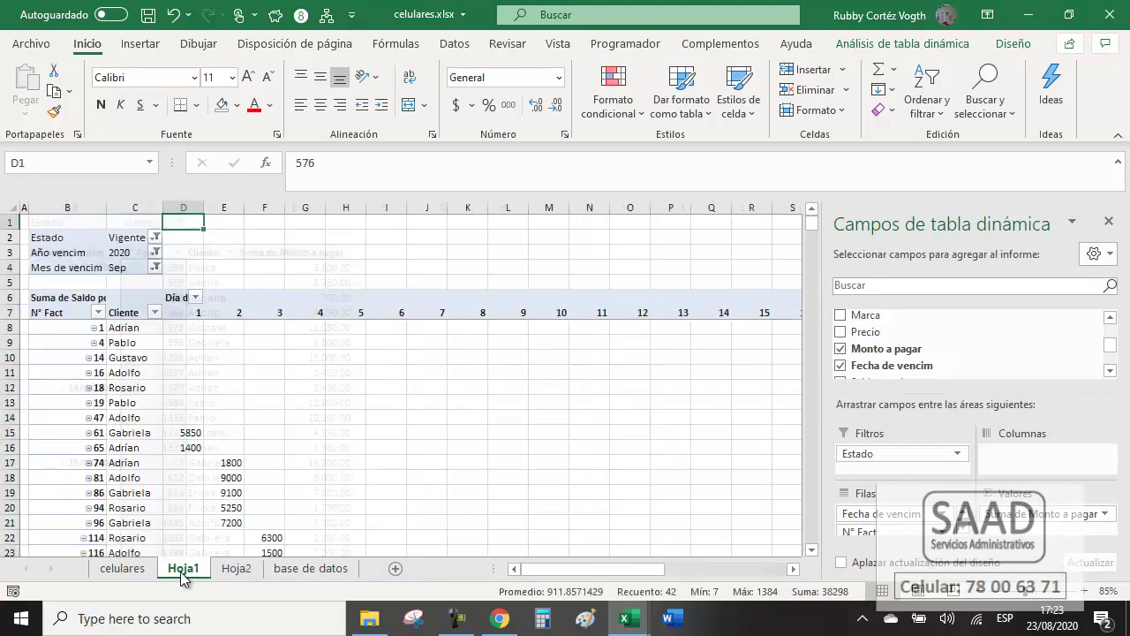
pyautogui.click(137, 267)
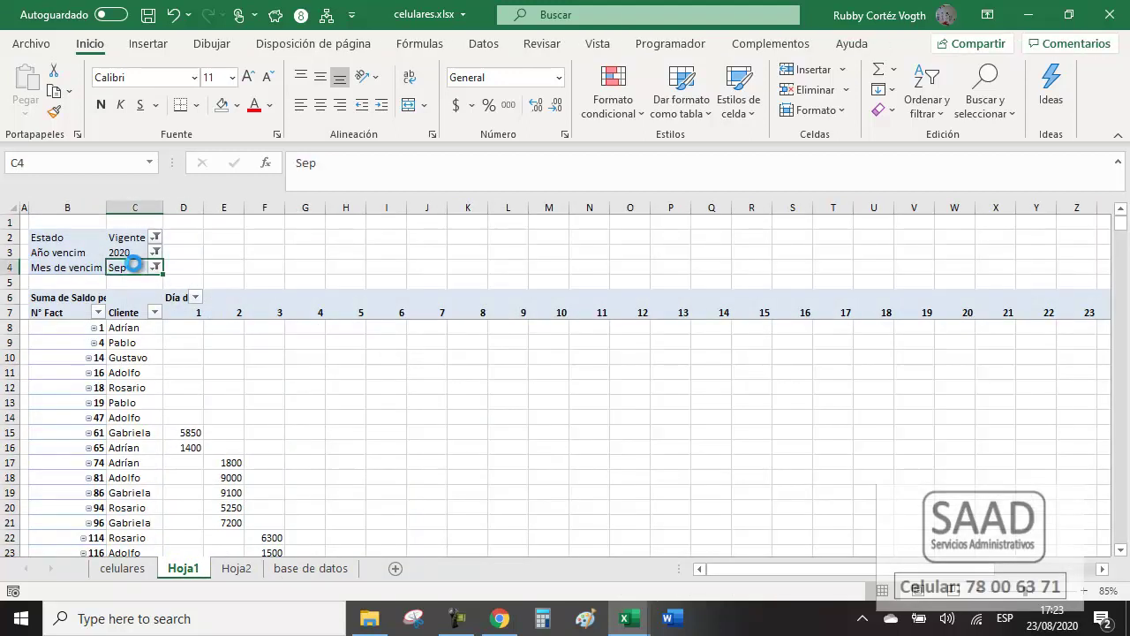
pyautogui.click(156, 266)
pyautogui.click(156, 256)
pyautogui.click(155, 252)
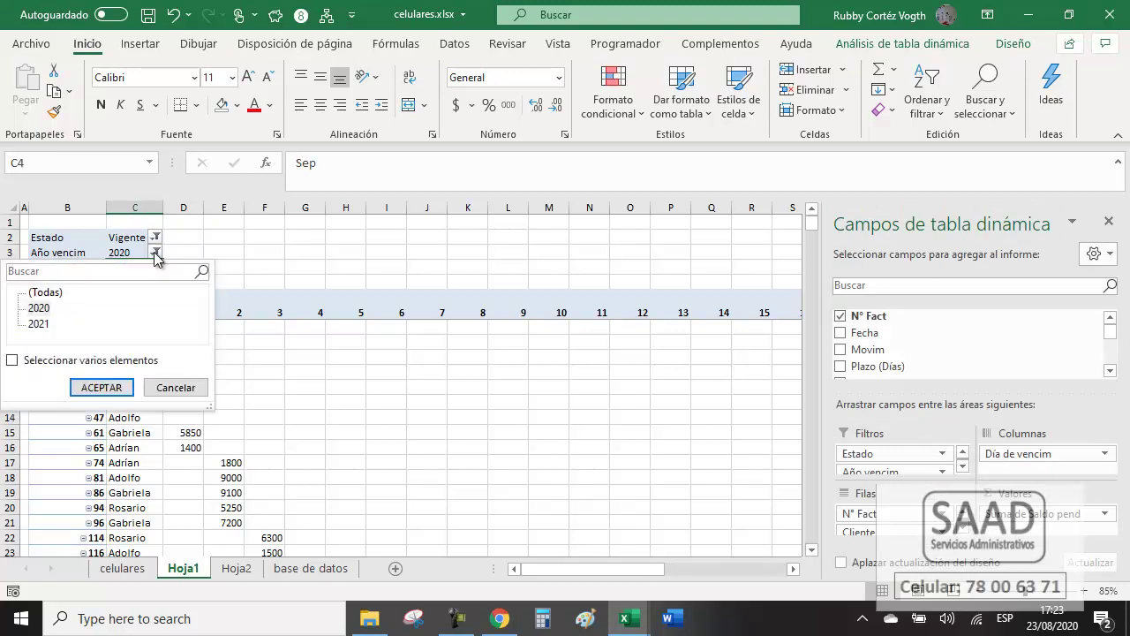
pyautogui.click(199, 240)
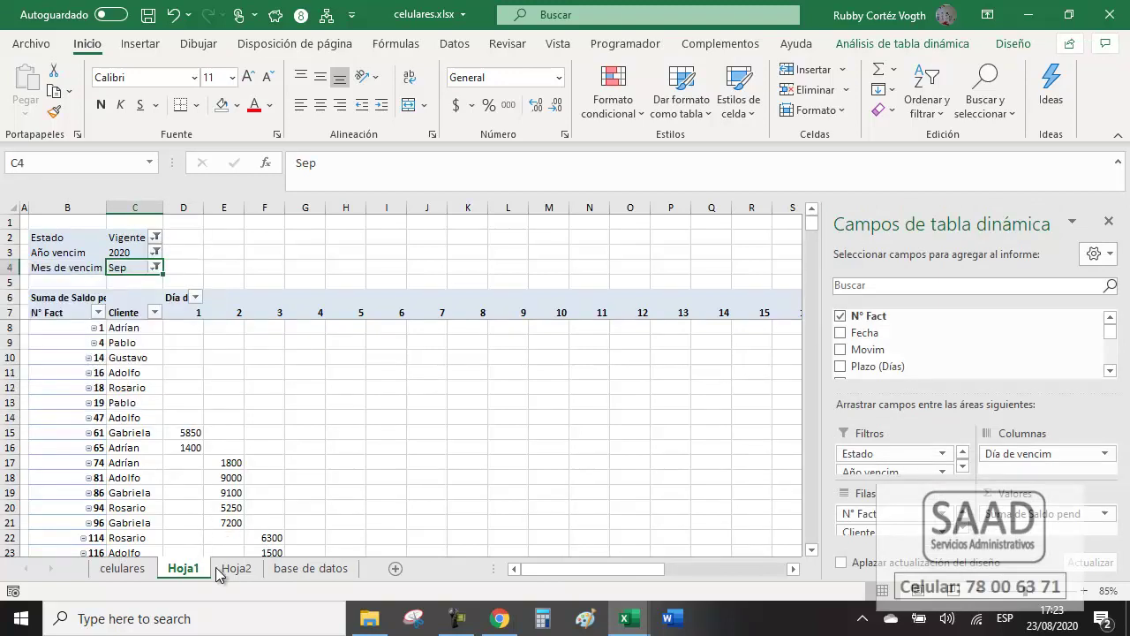
pyautogui.click(284, 568)
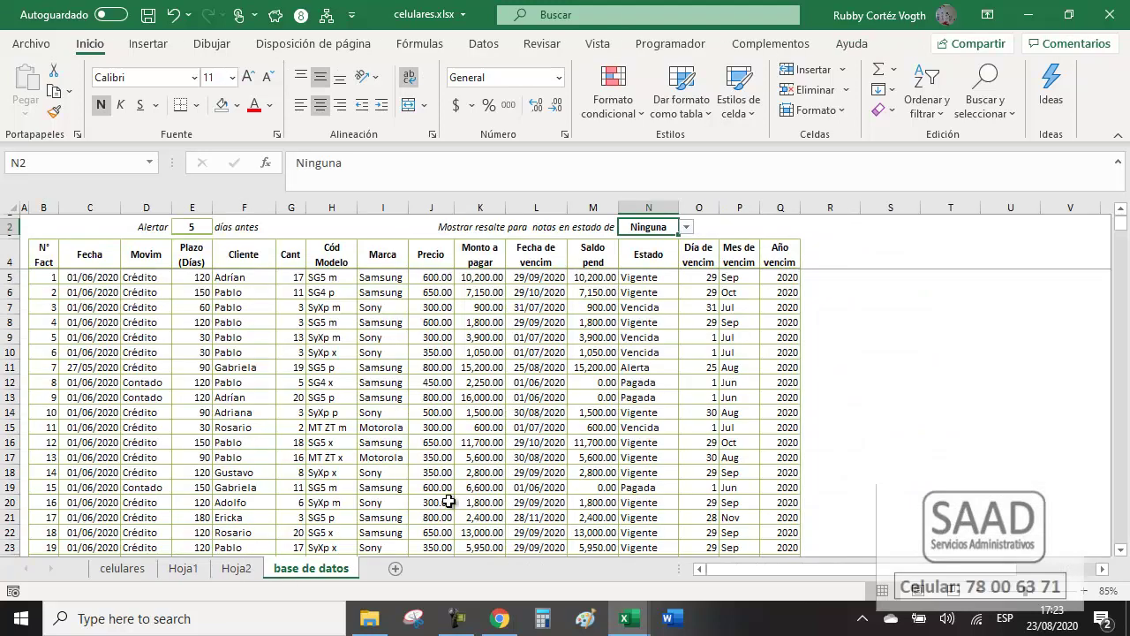